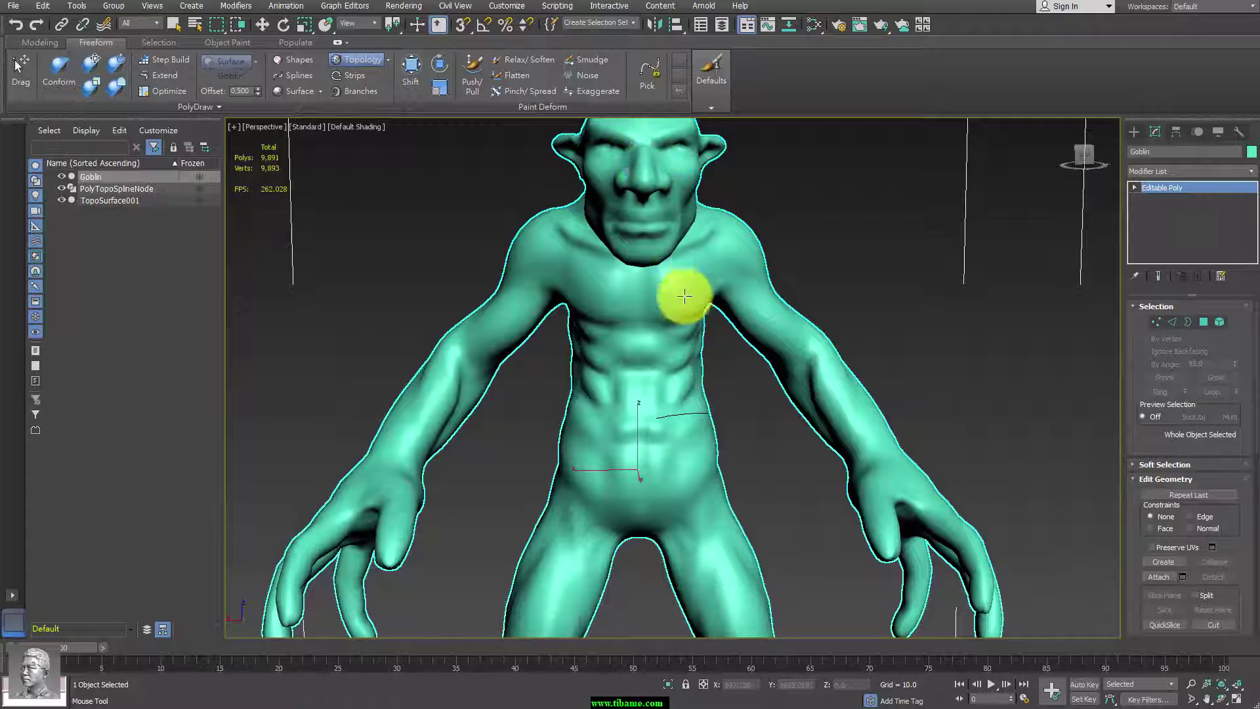
# Draw a centre guide strand from the goblin's neck to belly, plus one from neck to right shoulder.
pyautogui.moveTo(754, 417)
pyautogui.keyDown('alt'); pyautogui.mouseDown(button='middle')
pyautogui.moveTo(737, 431)
pyautogui.moveTo(666, 322)
pyautogui.mouseUp(button='middle'); pyautogui.keyUp('alt')
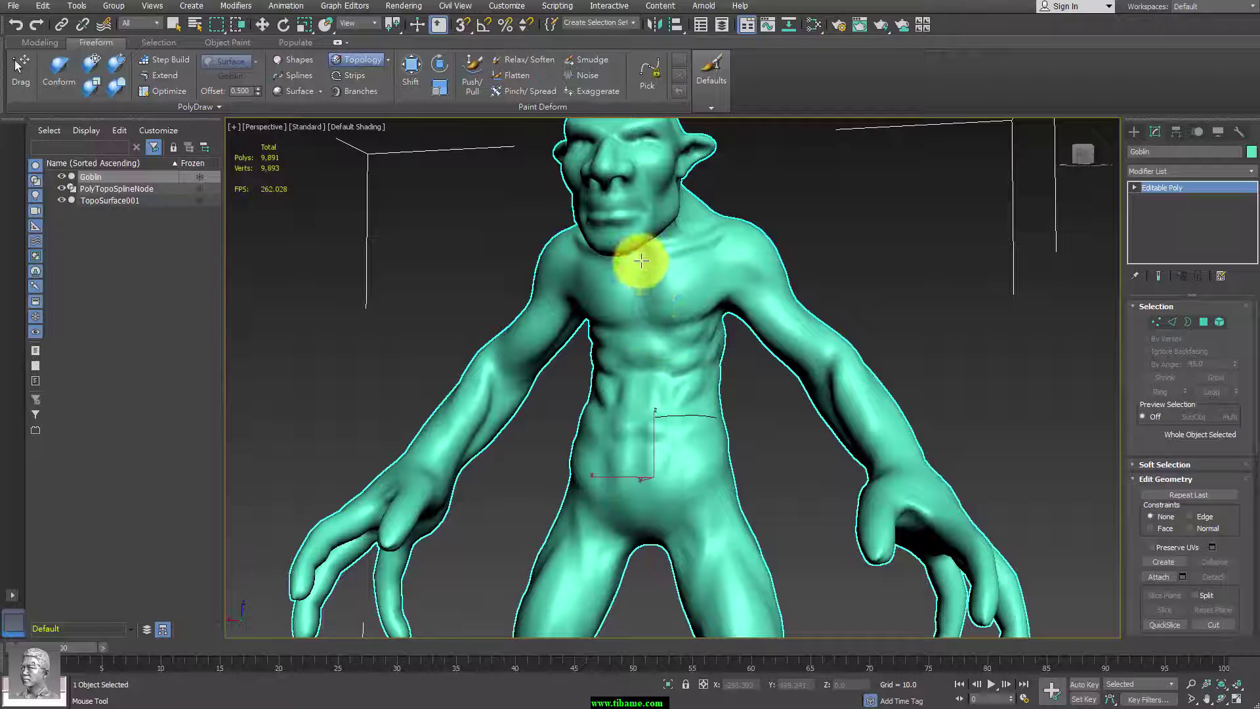
pyautogui.moveTo(643, 262); pyautogui.dragTo(637, 512)
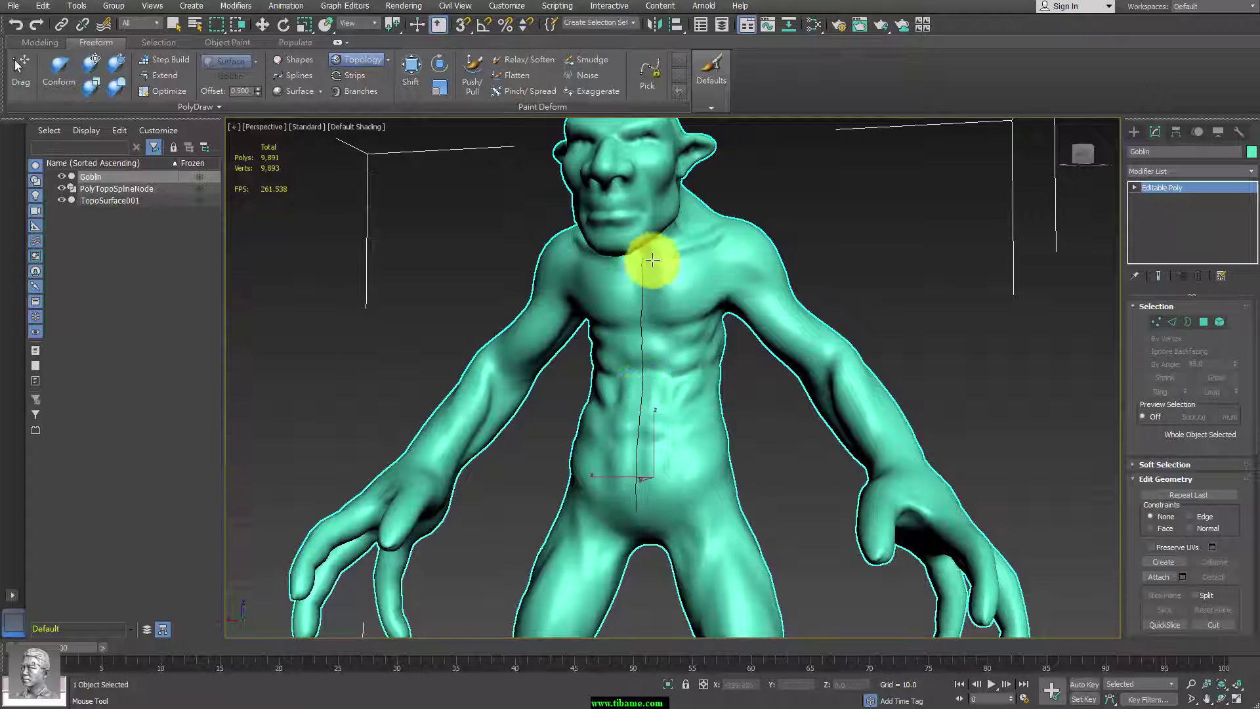
pyautogui.moveTo(635, 262)
pyautogui.mouseDown()
pyautogui.moveTo(733, 239)
pyautogui.moveTo(746, 281)
pyautogui.moveTo(796, 290)
pyautogui.mouseUp()
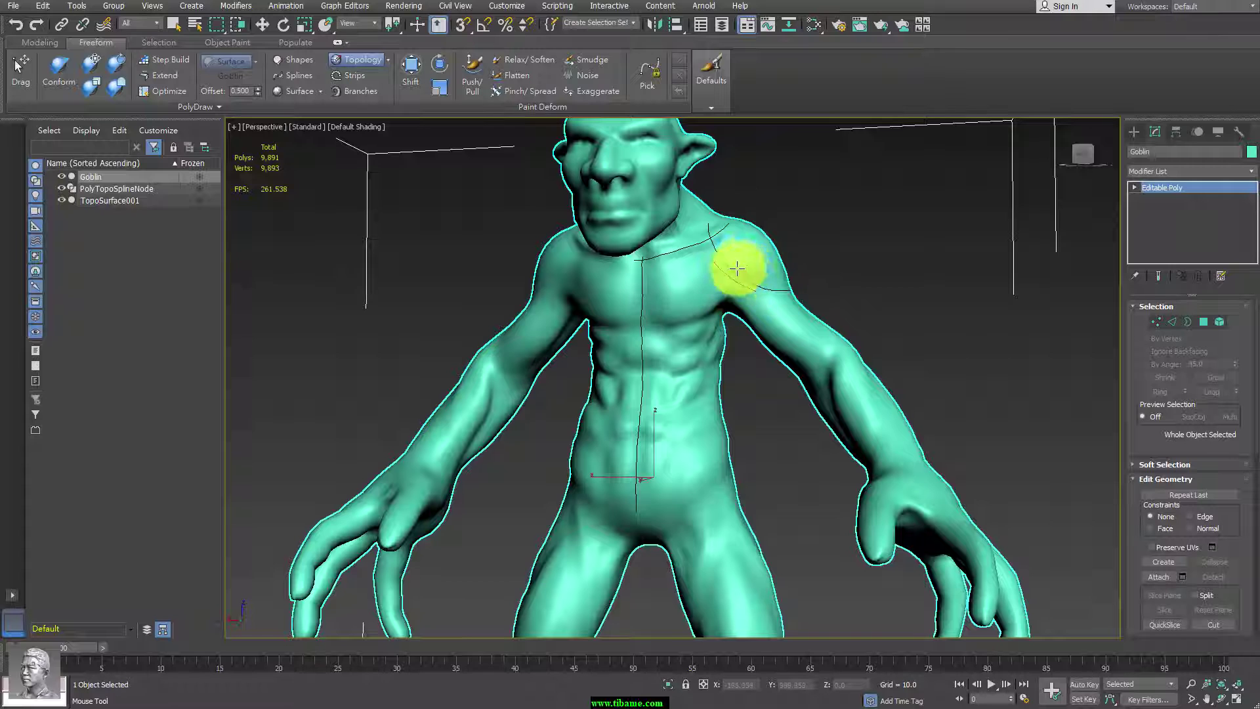
# Add strands down from the shoulder top, up the arm, and curving around the right shoulder.
pyautogui.moveTo(757, 238); pyautogui.dragTo(732, 290)
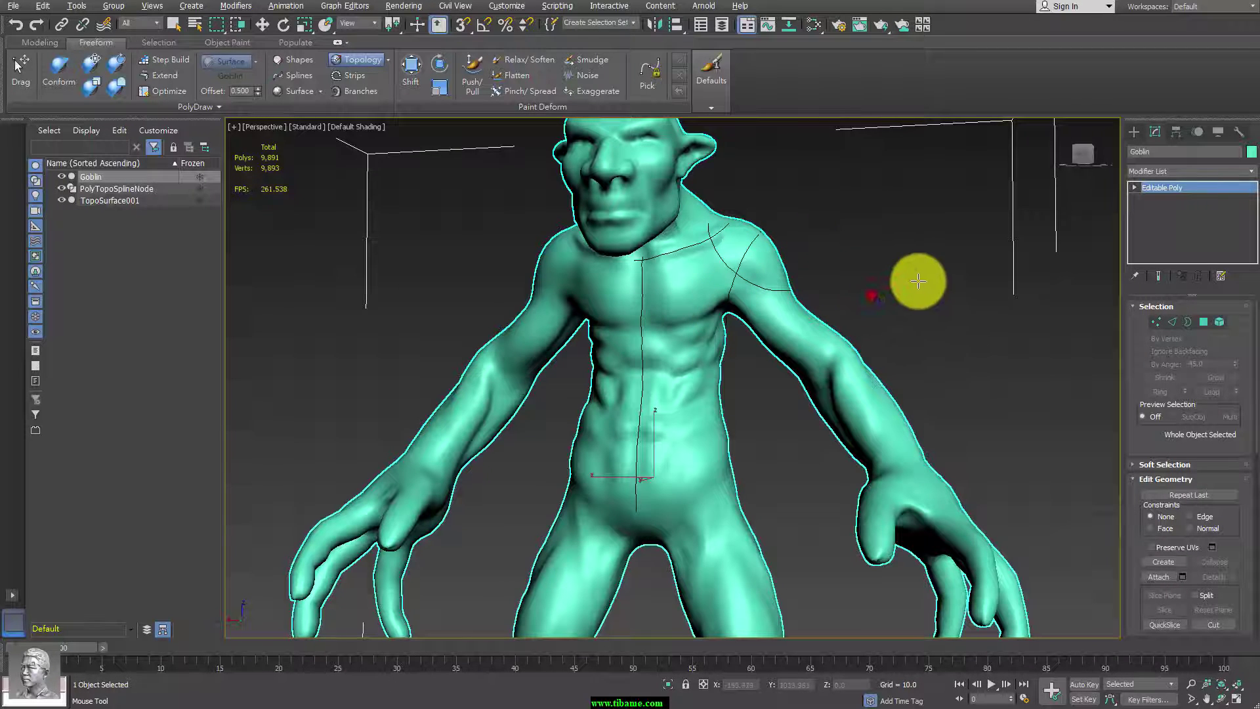
pyautogui.keyDown('alt'); pyautogui.moveTo(917, 282); pyautogui.dragTo(748, 309, button='middle'); pyautogui.keyUp('alt')
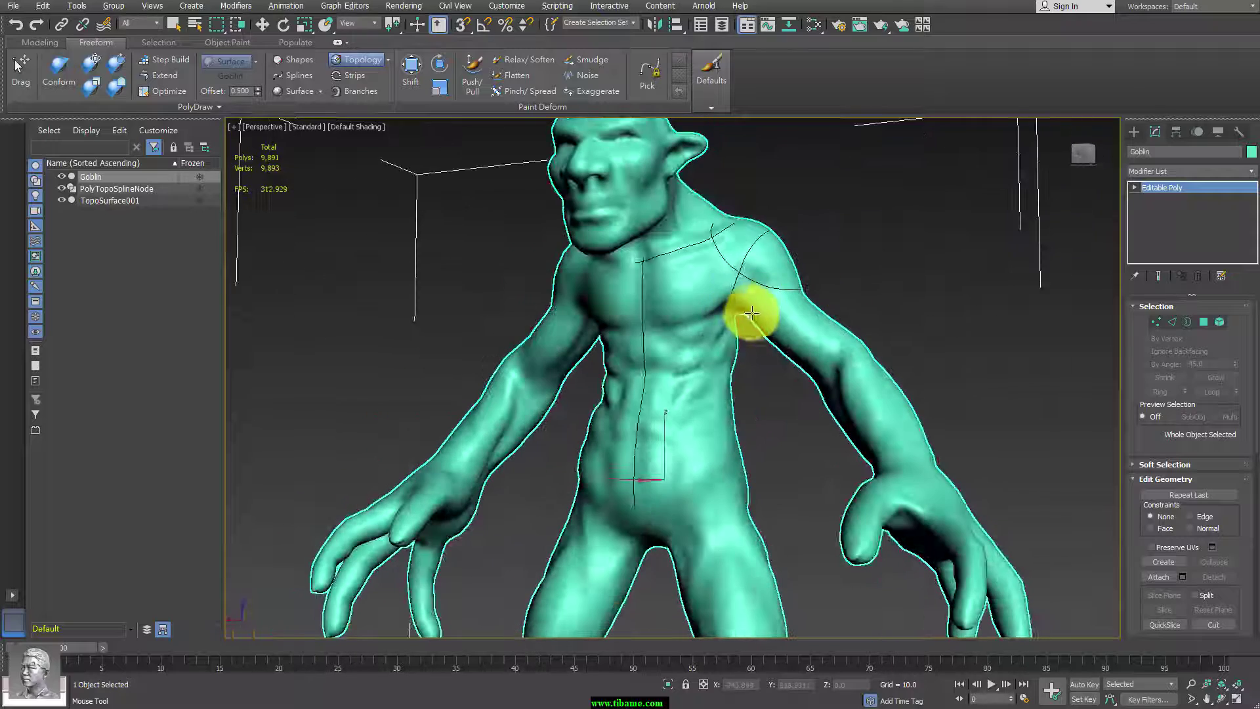
pyautogui.moveTo(875, 265)
pyautogui.keyDown('alt'); pyautogui.mouseDown(button='middle')
pyautogui.moveTo(884, 259)
pyautogui.moveTo(741, 328)
pyautogui.mouseUp(button='middle'); pyautogui.keyUp('alt')
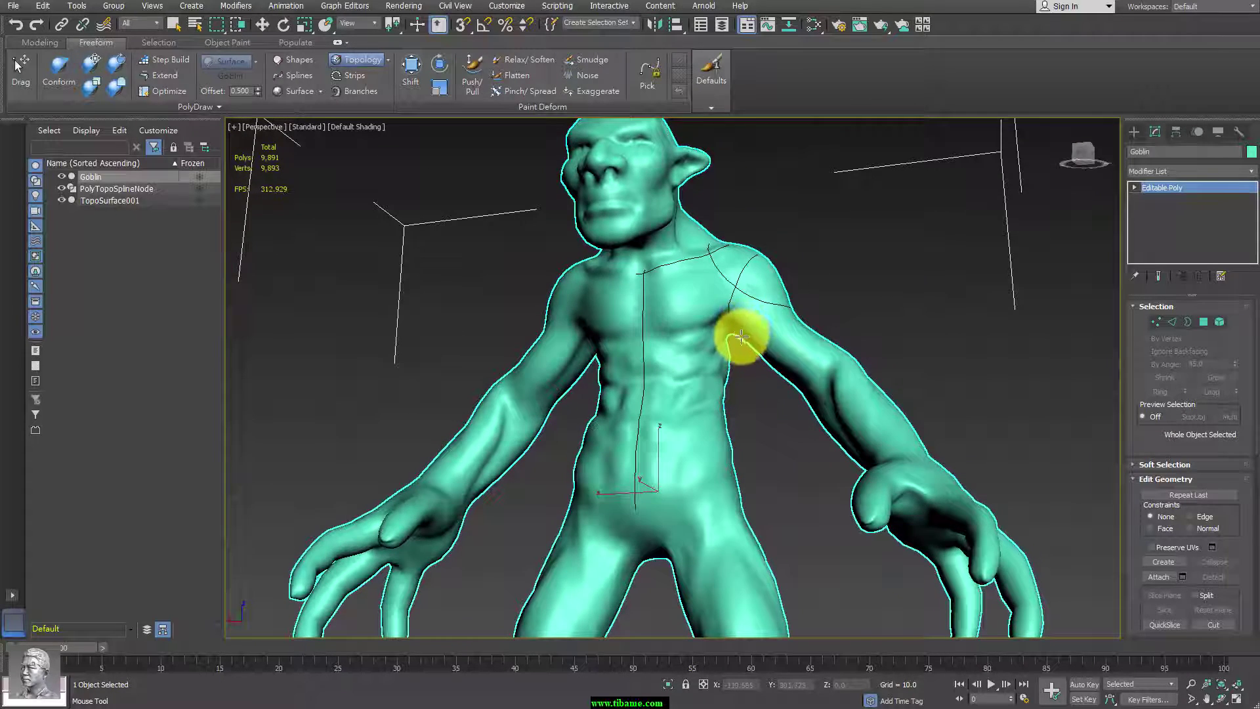
pyautogui.moveTo(754, 298); pyautogui.dragTo(772, 271)
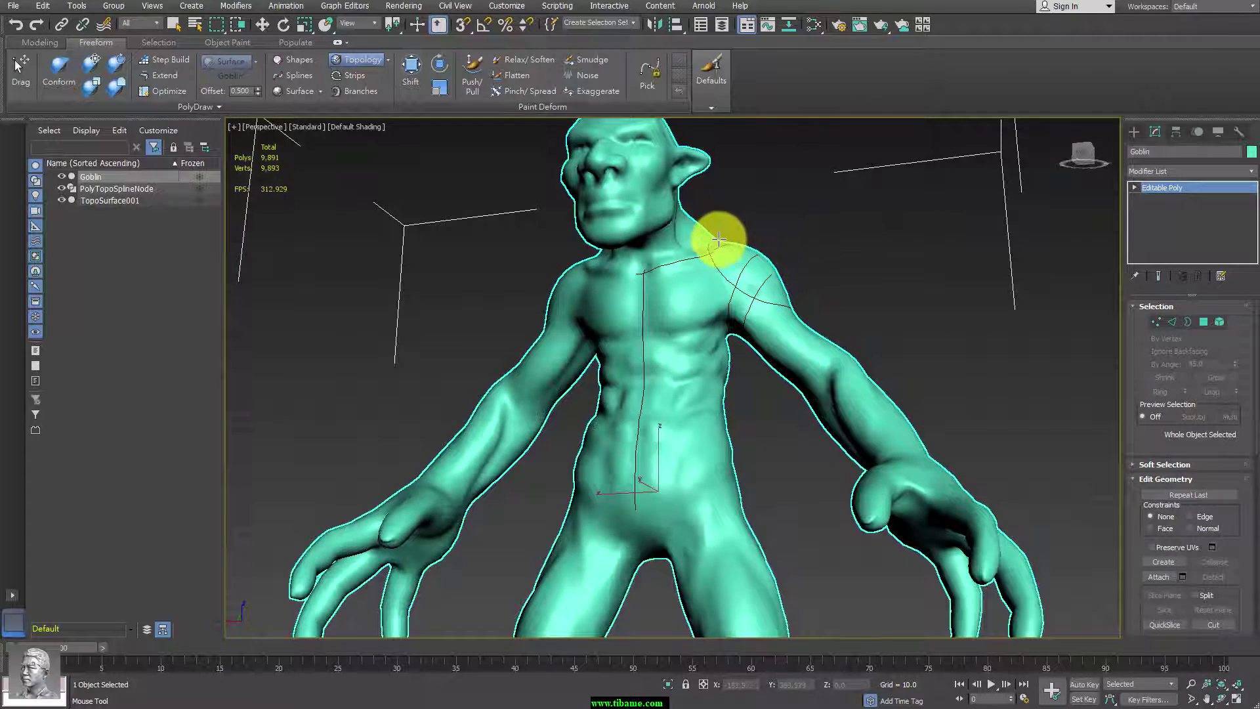
pyautogui.moveTo(720, 237); pyautogui.dragTo(754, 269)
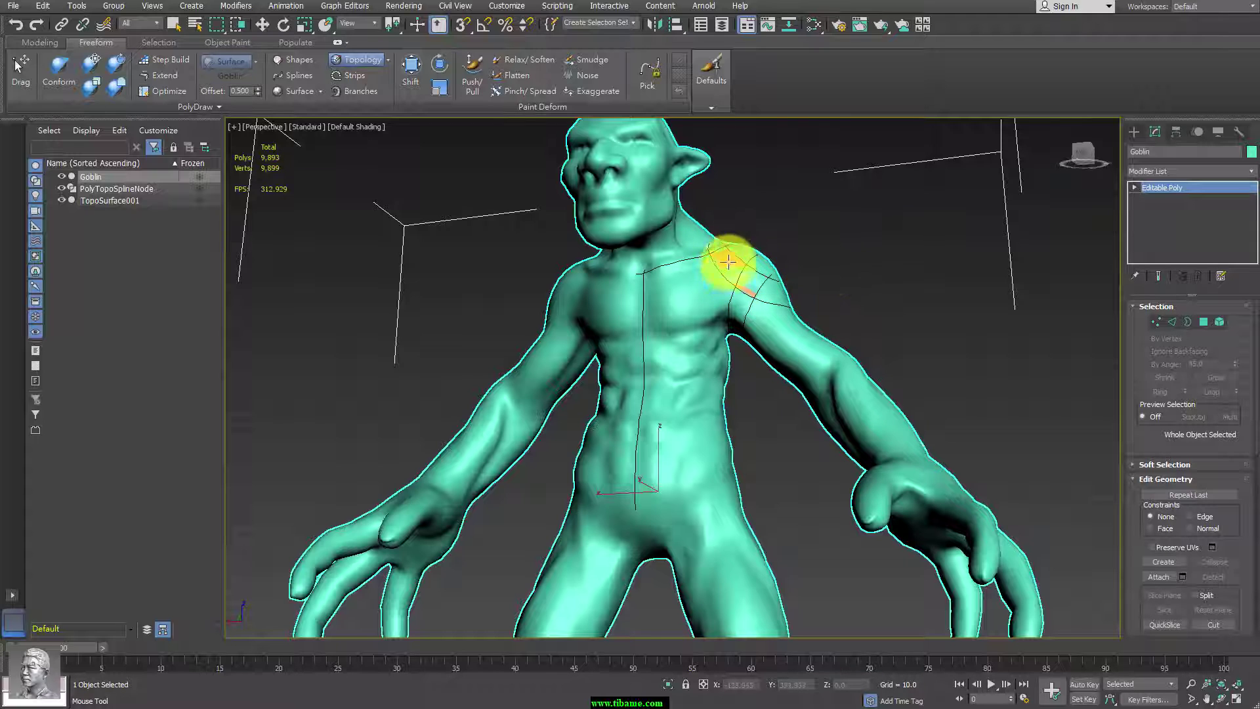
# Fill a shoulder quad and draw strands across the chest and down from the shoulder.
pyautogui.click(727, 261)
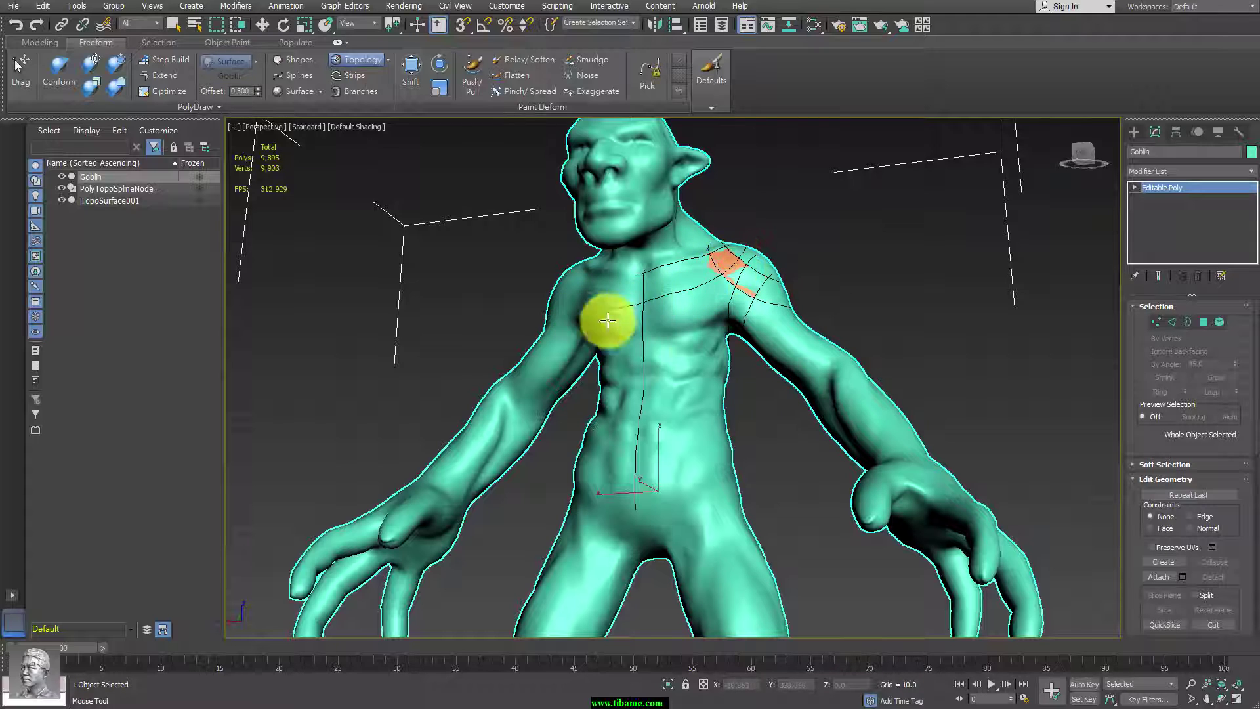
pyautogui.moveTo(635, 336)
pyautogui.mouseDown()
pyautogui.moveTo(710, 321)
pyautogui.moveTo(796, 350)
pyautogui.mouseUp()
pyautogui.click(737, 297)
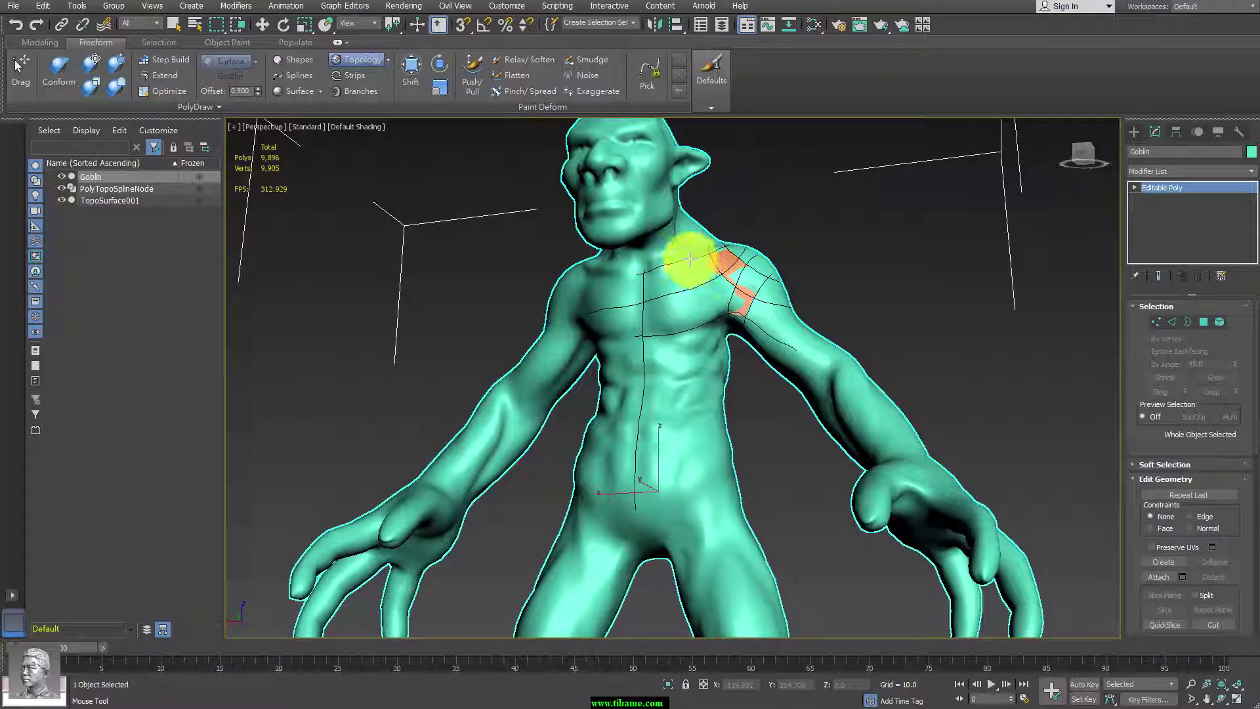
pyautogui.moveTo(688, 248); pyautogui.dragTo(714, 345)
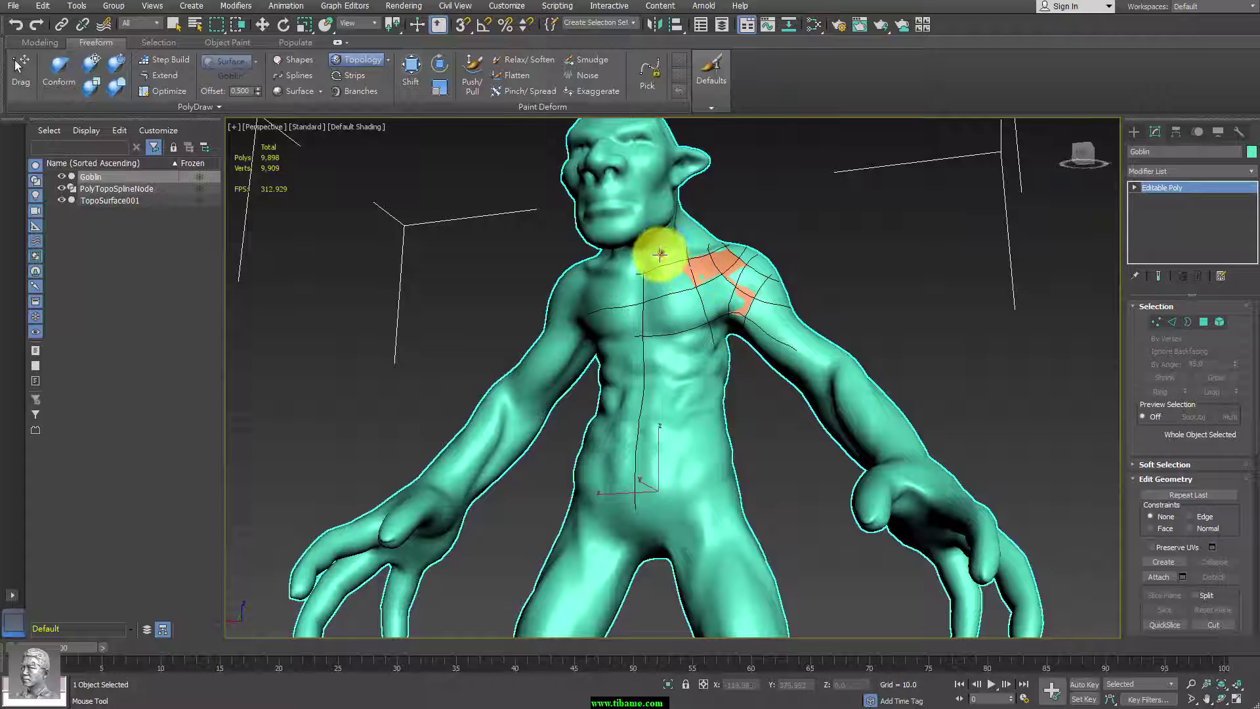
pyautogui.moveTo(659, 254)
pyautogui.mouseDown()
pyautogui.moveTo(661, 351)
pyautogui.moveTo(676, 360)
pyautogui.moveTo(727, 344)
pyautogui.moveTo(685, 442)
pyautogui.mouseUp()
# Add vertical strands down the upper chest and torso, filling new quads on the chest.
pyautogui.moveTo(661, 253); pyautogui.dragTo(665, 313)
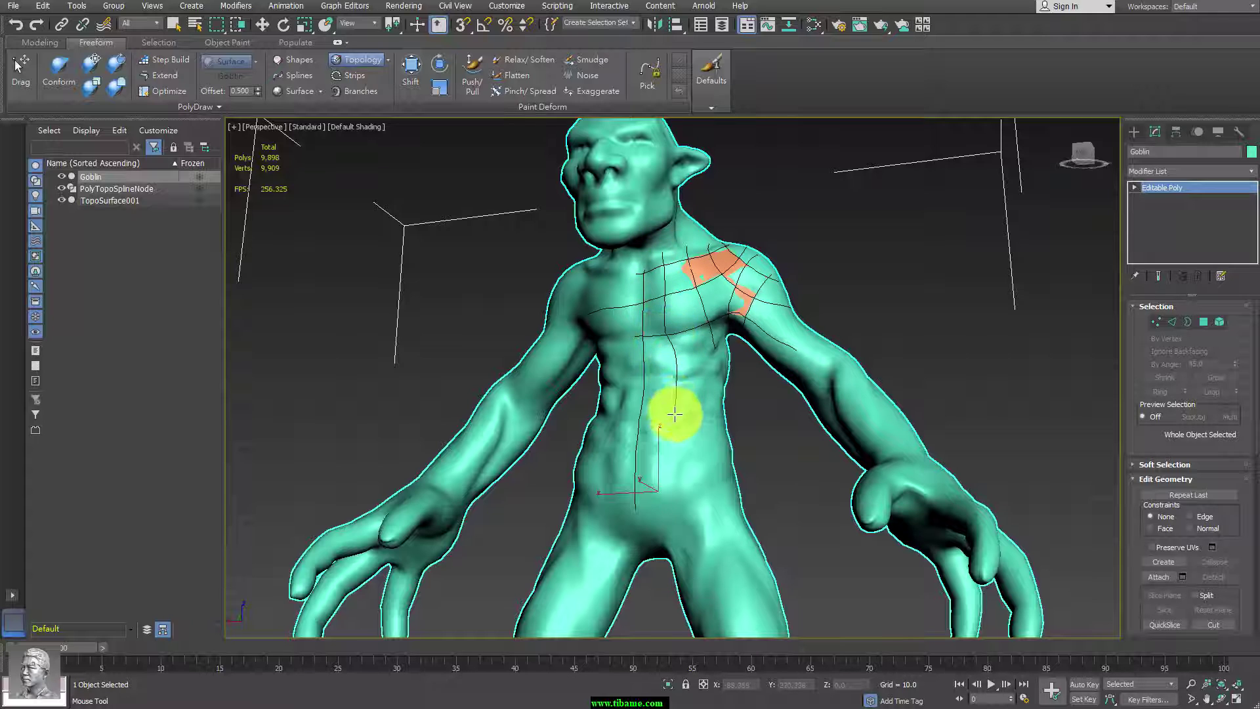
pyautogui.moveTo(674, 414); pyautogui.dragTo(666, 510)
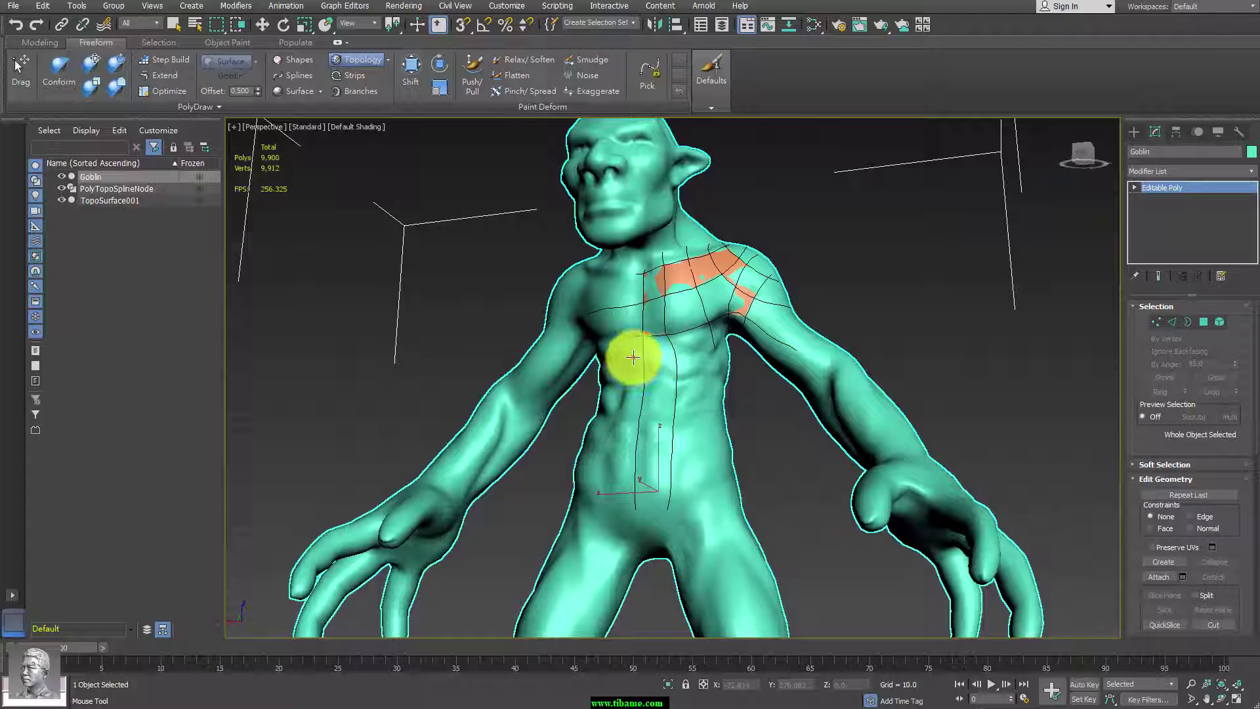
pyautogui.moveTo(732, 338); pyautogui.dragTo(718, 347)
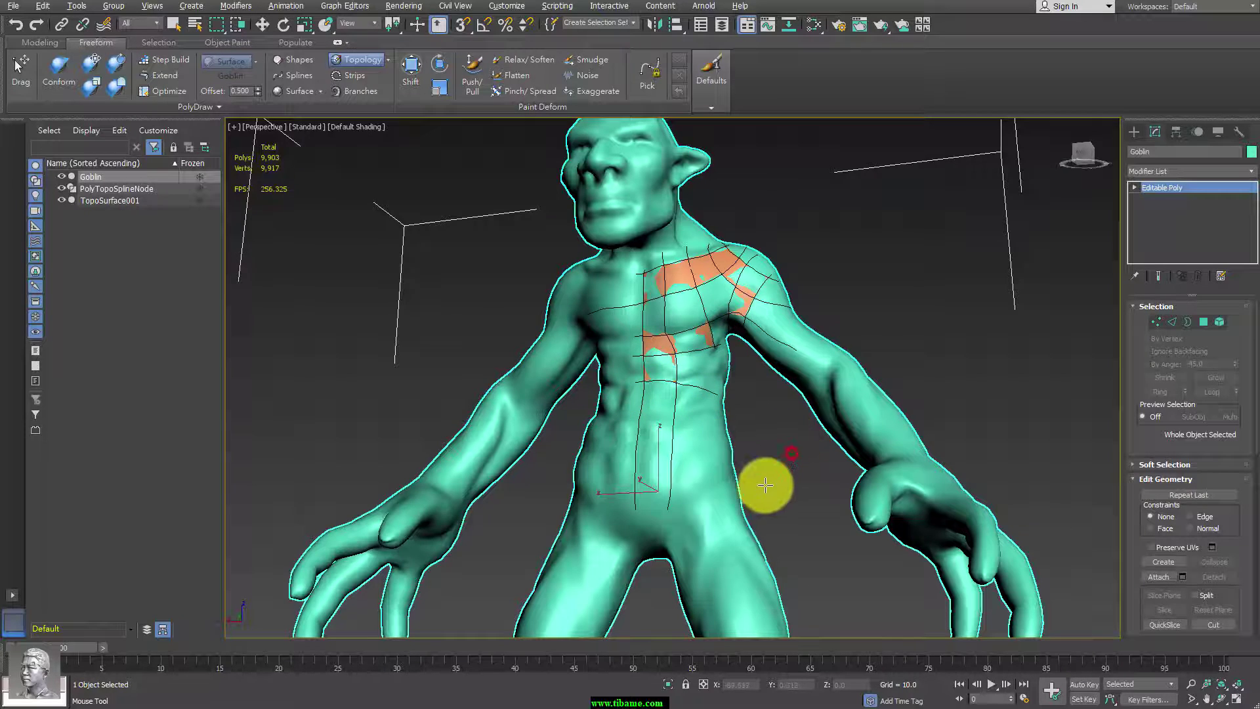
pyautogui.moveTo(766, 484)
pyautogui.keyDown('alt'); pyautogui.mouseDown(button='middle')
pyautogui.moveTo(754, 502)
pyautogui.moveTo(760, 465)
pyautogui.moveTo(740, 380)
pyautogui.moveTo(768, 427)
pyautogui.moveTo(681, 373)
pyautogui.mouseUp(button='middle'); pyautogui.keyUp('alt')
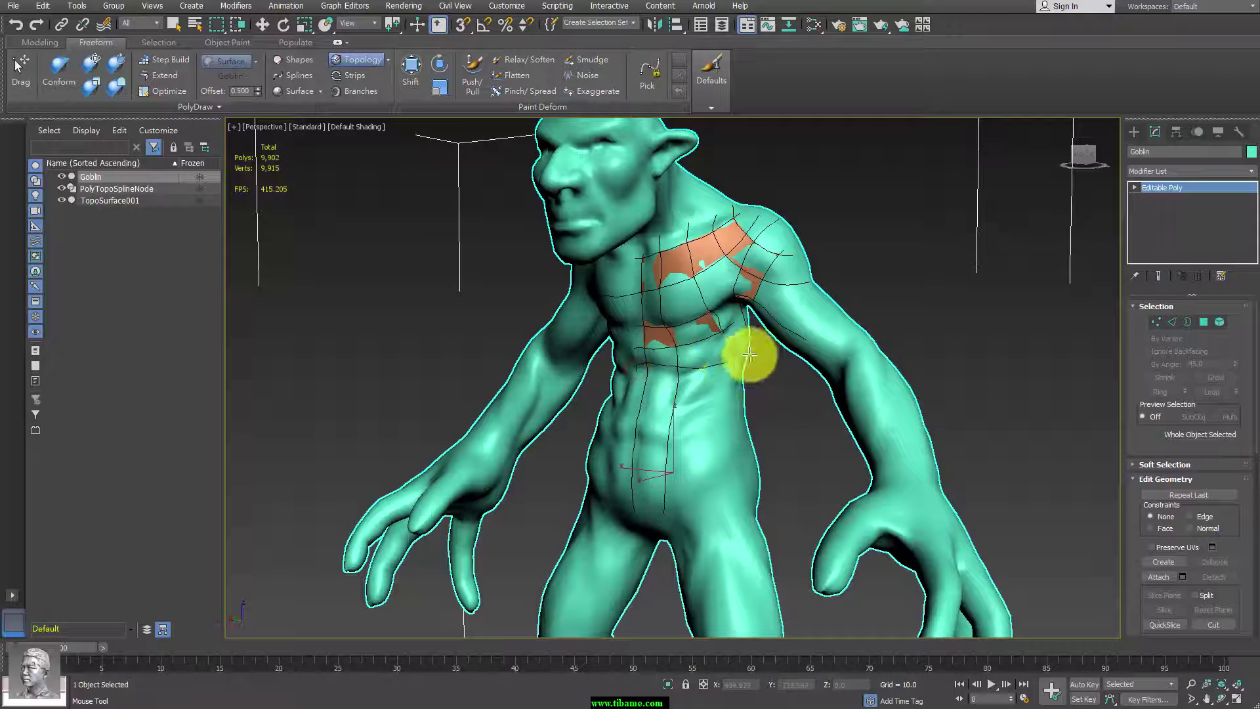
# Draw horizontal strands across the abdomen and a vertical strand down it.
pyautogui.moveTo(634, 370)
pyautogui.mouseDown()
pyautogui.moveTo(680, 370)
pyautogui.moveTo(698, 403)
pyautogui.mouseUp()
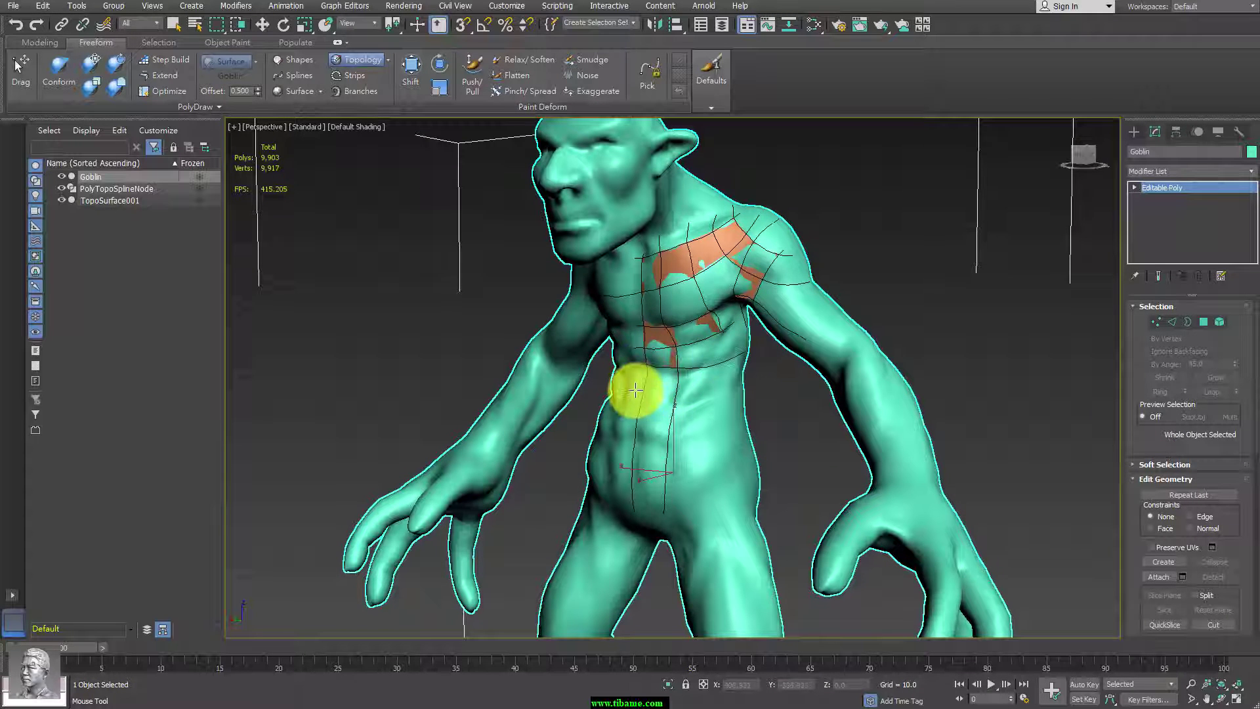
pyautogui.moveTo(622, 413); pyautogui.dragTo(745, 400)
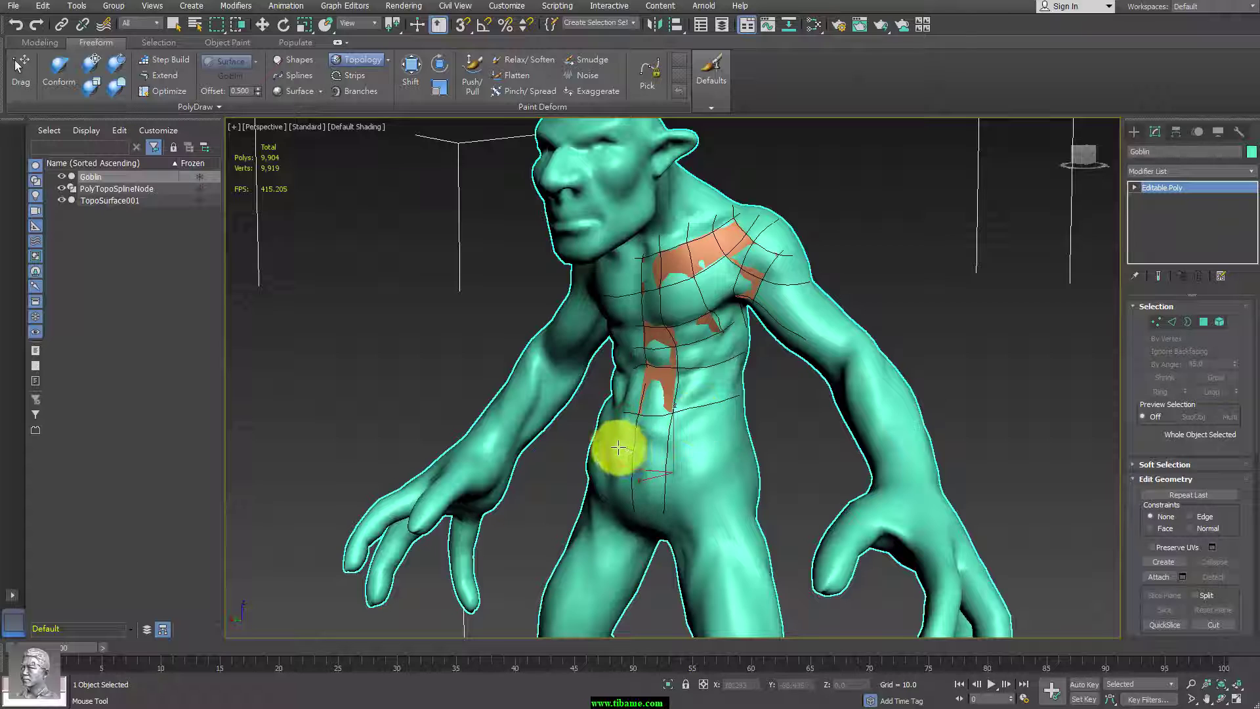
pyautogui.moveTo(614, 444); pyautogui.dragTo(748, 433)
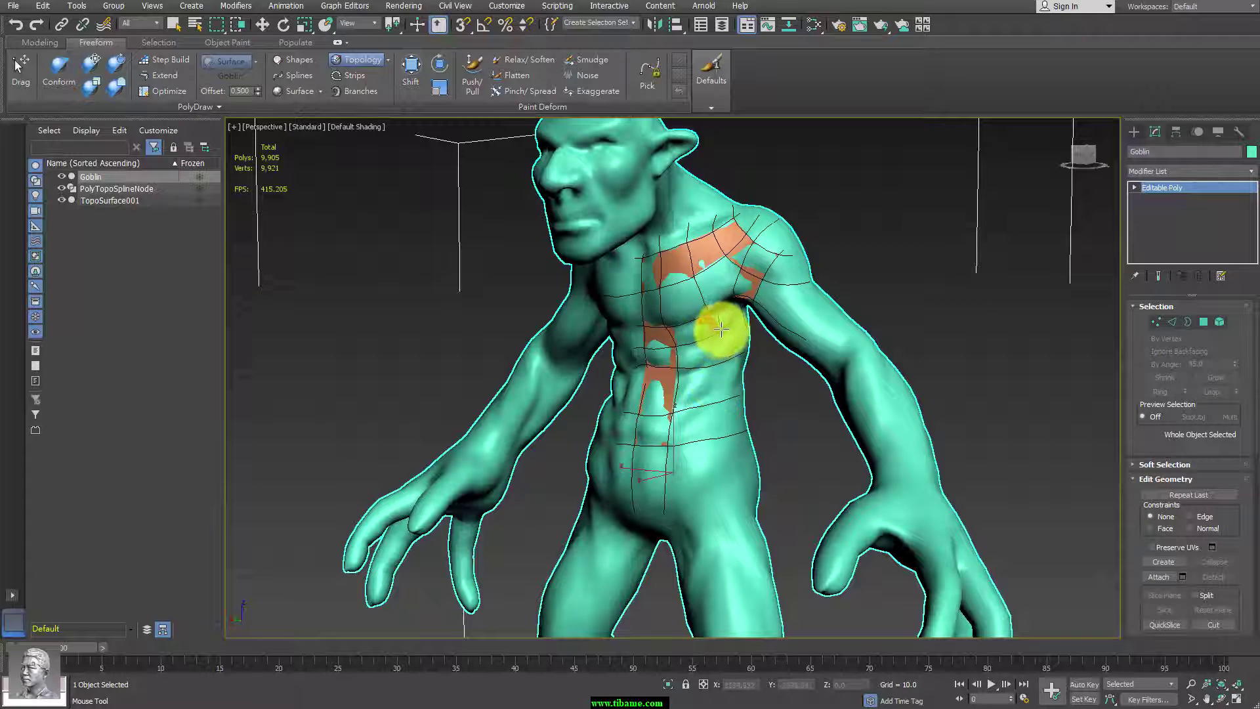
pyautogui.moveTo(721, 328); pyautogui.dragTo(720, 518)
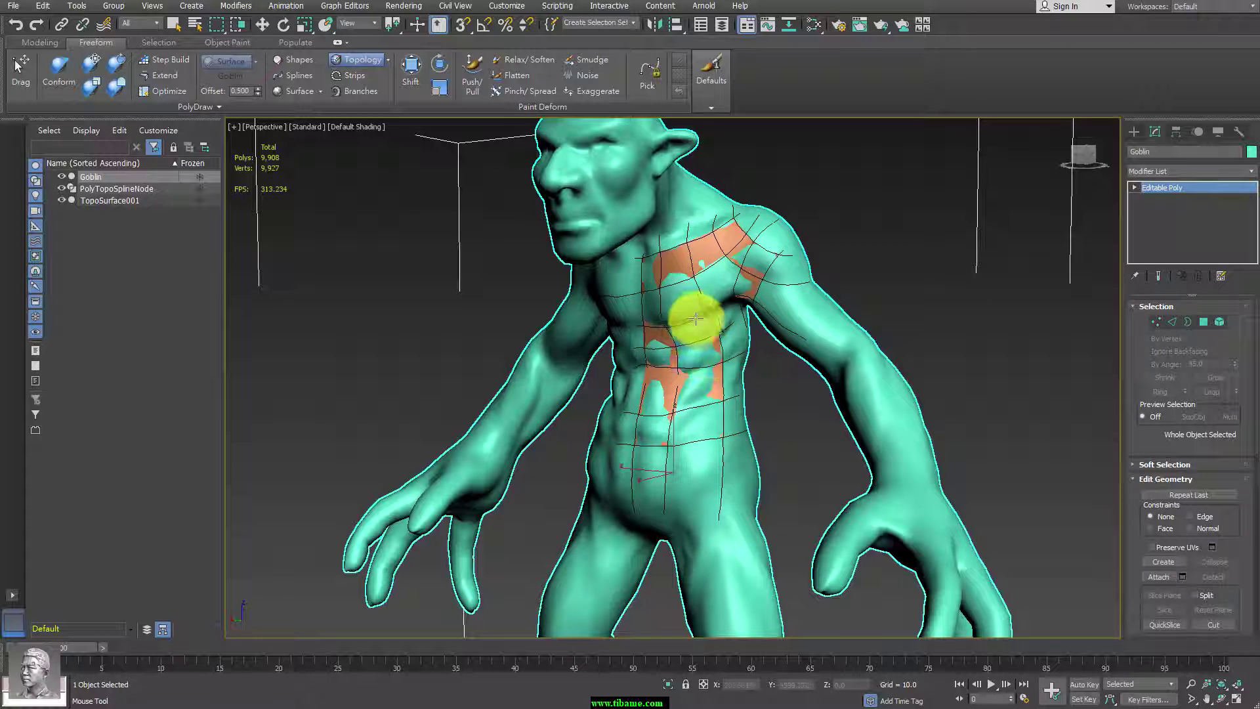
pyautogui.moveTo(608, 474); pyautogui.dragTo(755, 462)
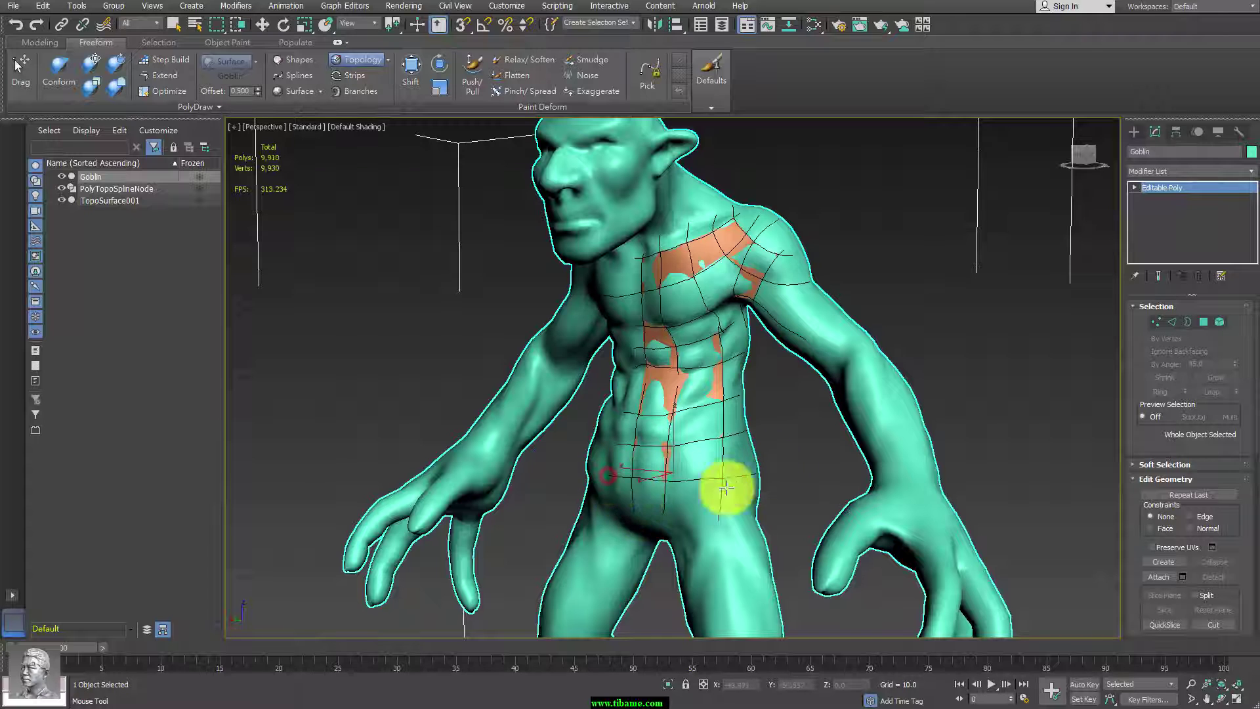
pyautogui.moveTo(619, 506)
pyautogui.mouseDown()
pyautogui.moveTo(777, 493)
pyautogui.moveTo(797, 439)
pyautogui.mouseUp()
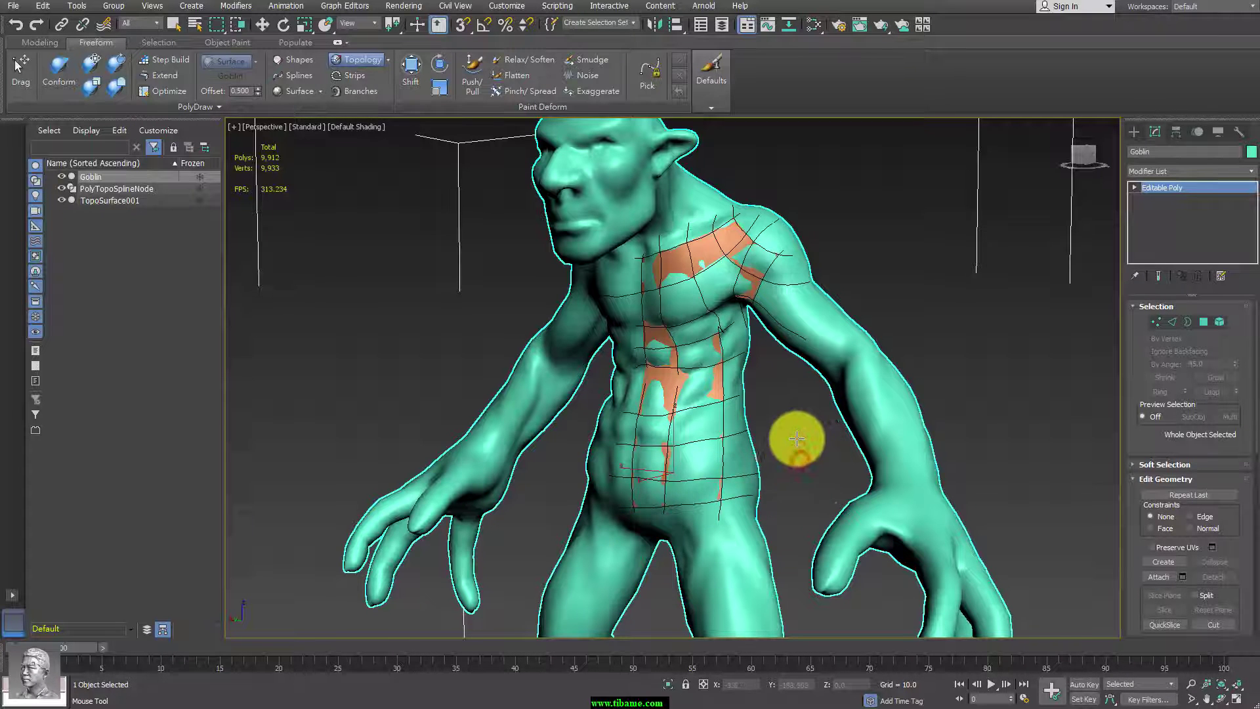
# Stroke crossing horizontal and diagonal strands over the right upper thigh to form a hip patch.
pyautogui.moveTo(799, 455)
pyautogui.mouseDown(button='middle')
pyautogui.moveTo(788, 414)
pyautogui.moveTo(813, 411)
pyautogui.moveTo(678, 481)
pyautogui.mouseUp(button='middle')
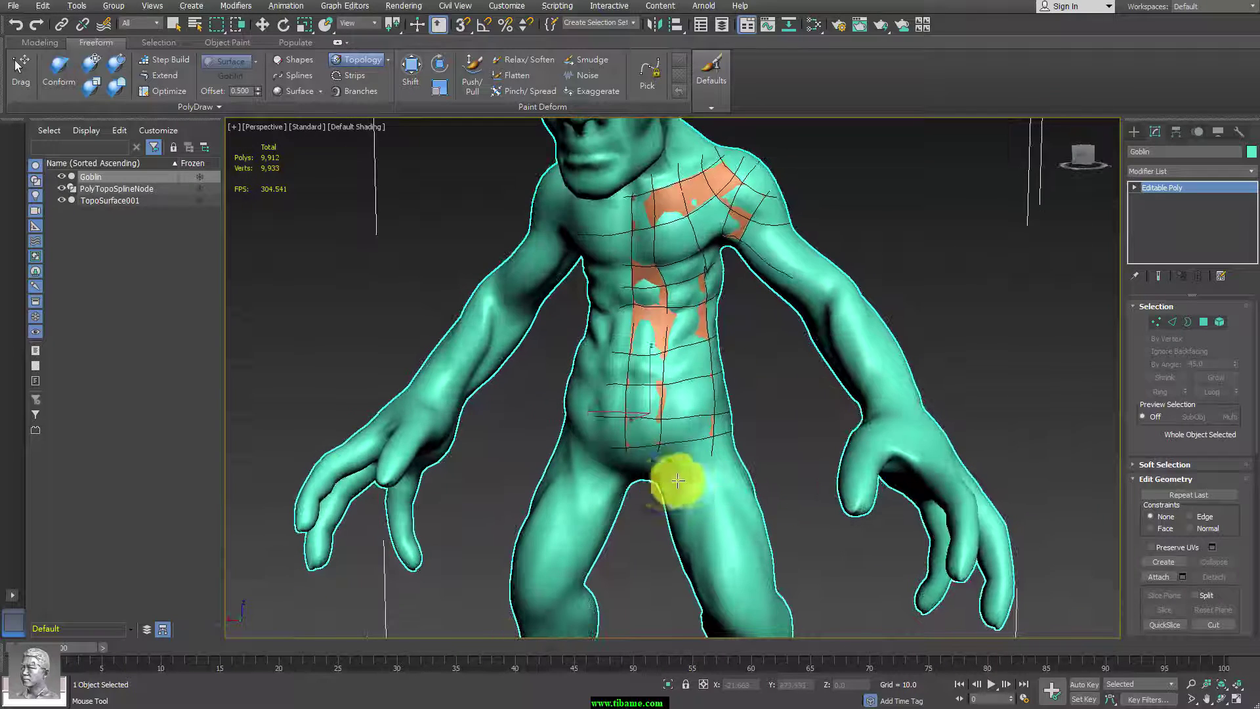
pyautogui.moveTo(650, 484); pyautogui.dragTo(788, 416)
pyautogui.moveTo(658, 506); pyautogui.dragTo(782, 435)
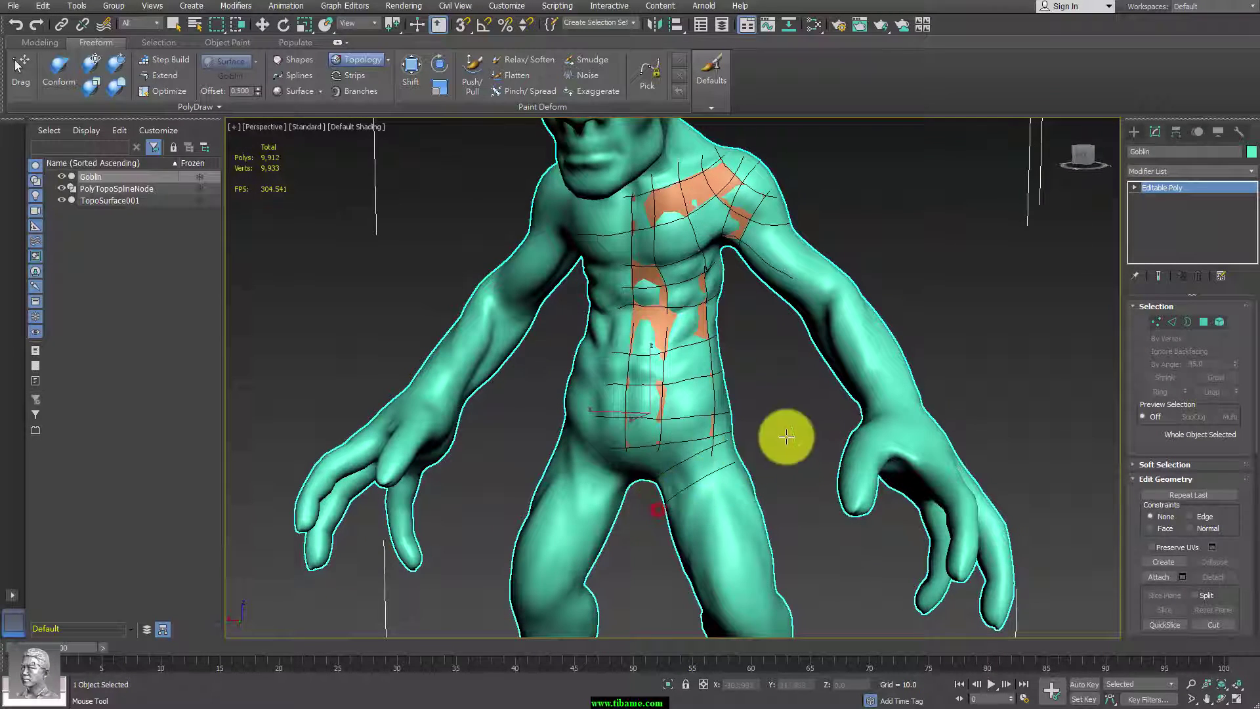
pyautogui.moveTo(661, 466)
pyautogui.mouseDown()
pyautogui.moveTo(685, 511)
pyautogui.moveTo(718, 511)
pyautogui.mouseUp()
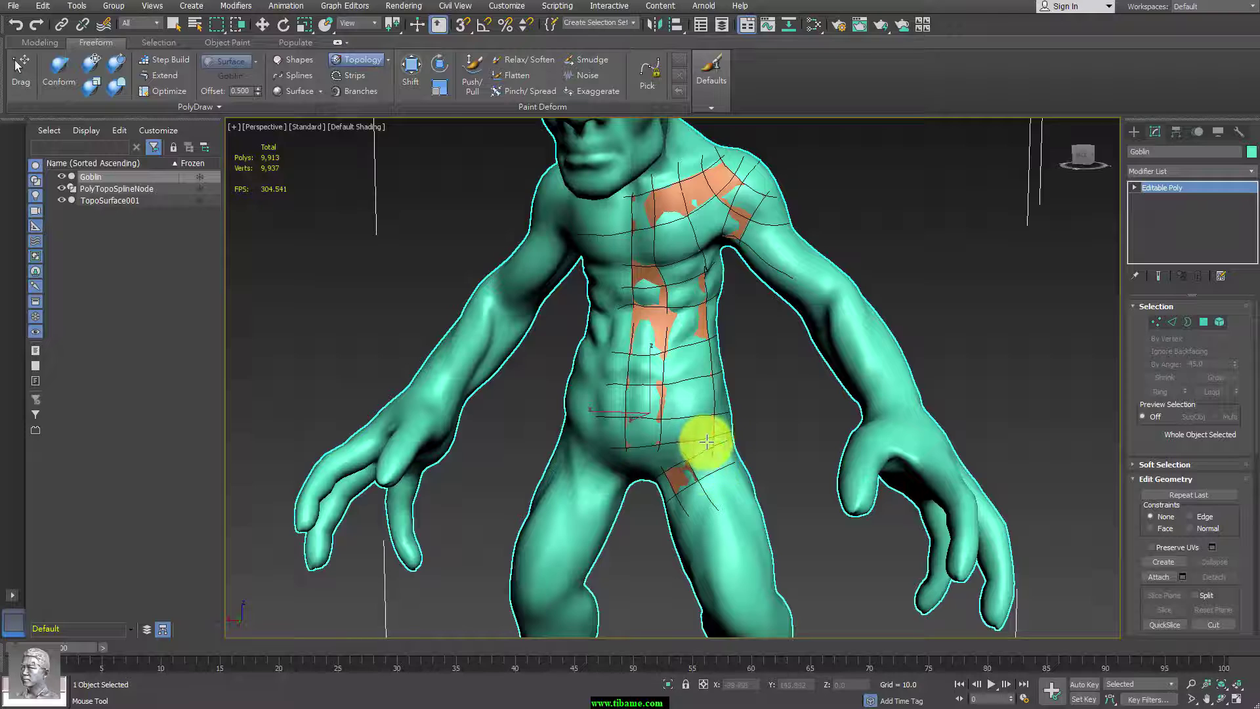
pyautogui.moveTo(701, 442); pyautogui.dragTo(738, 504)
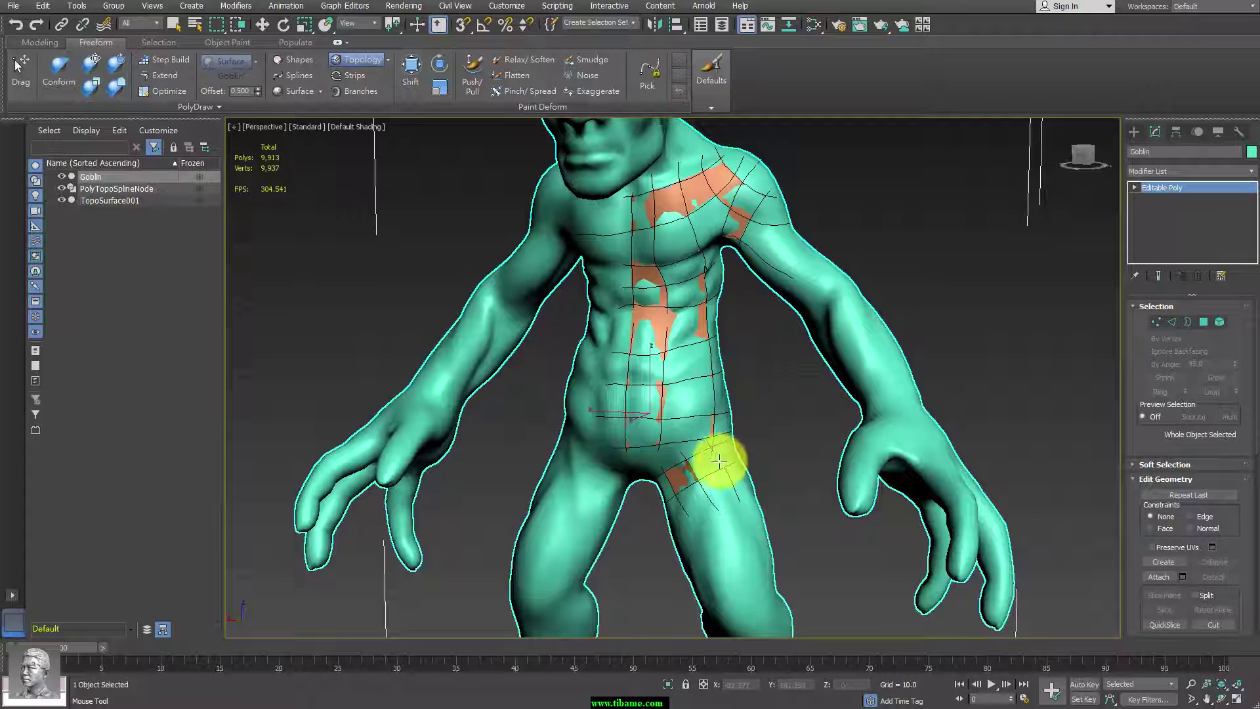
pyautogui.click(759, 433)
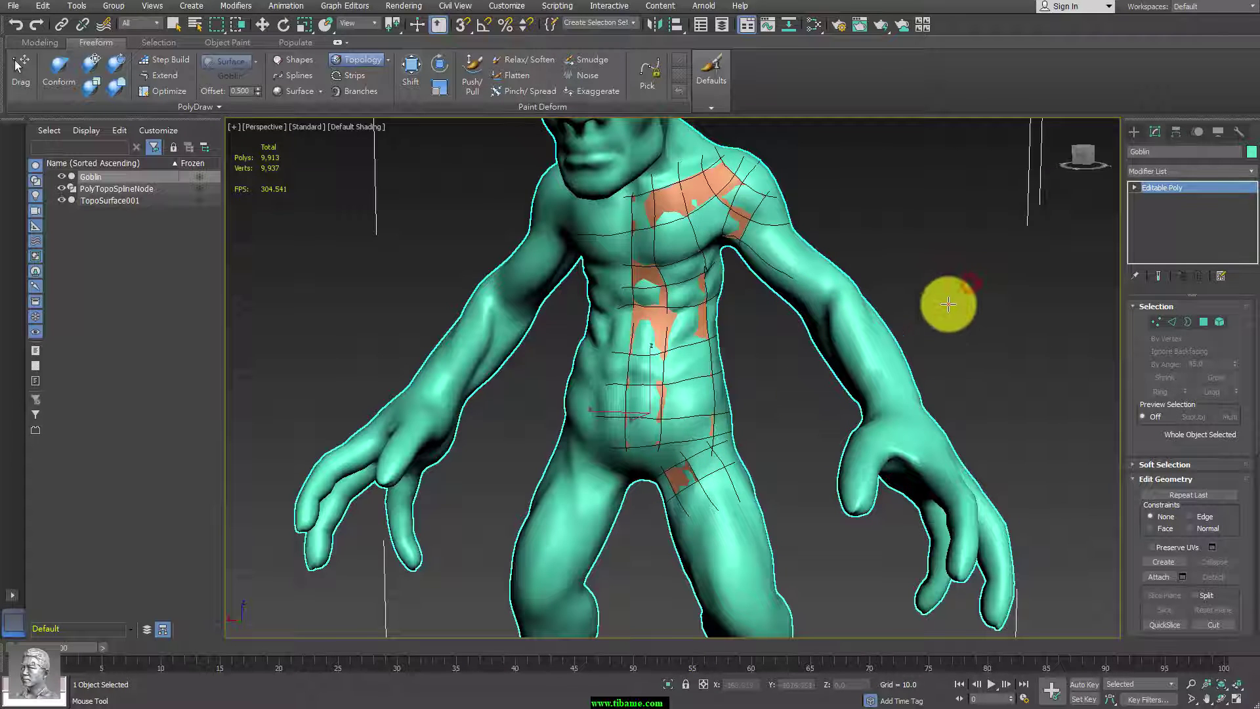
# Create a new empty retopology object, Box001, and return to whole-object level.
pyautogui.click(985, 325)
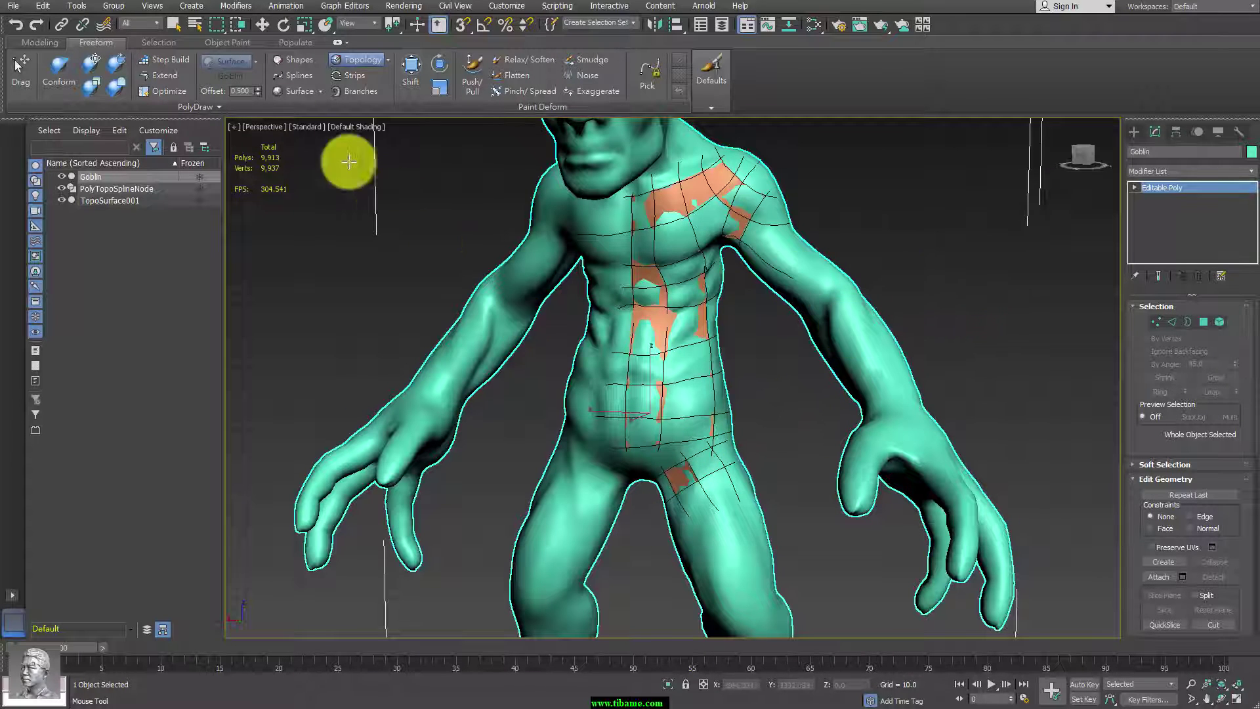
pyautogui.click(215, 106)
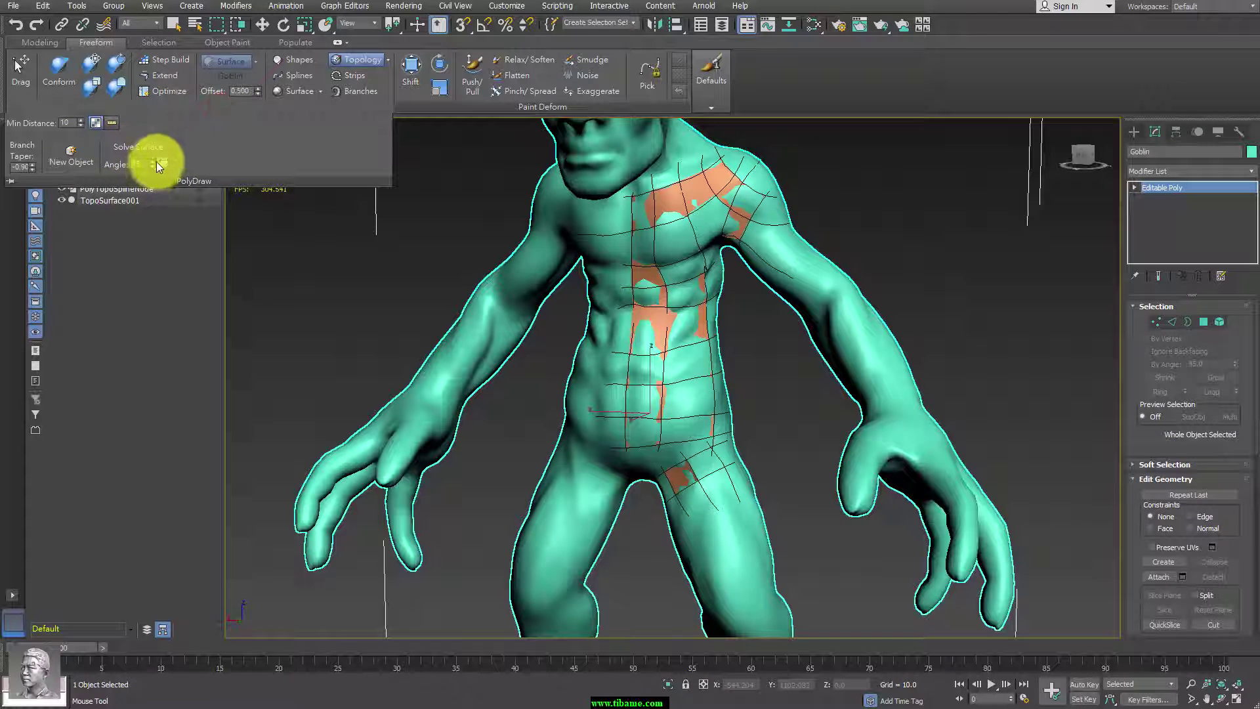
pyautogui.click(84, 159)
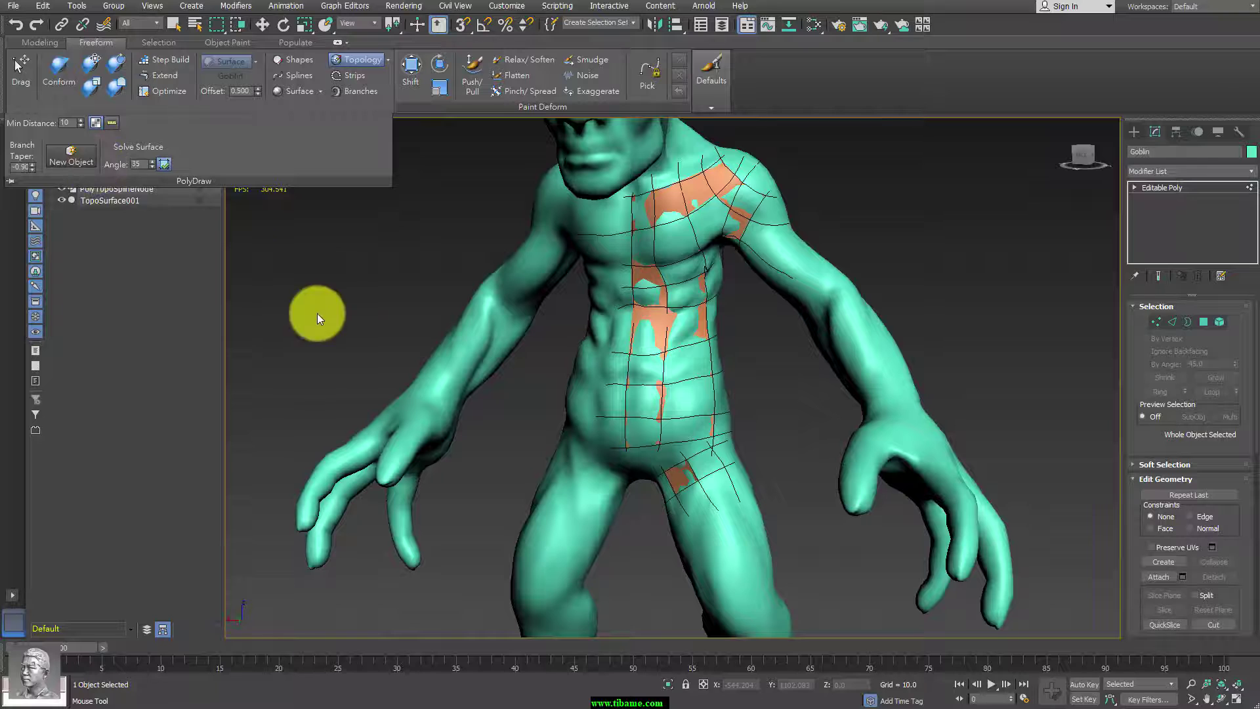
pyautogui.click(1206, 188)
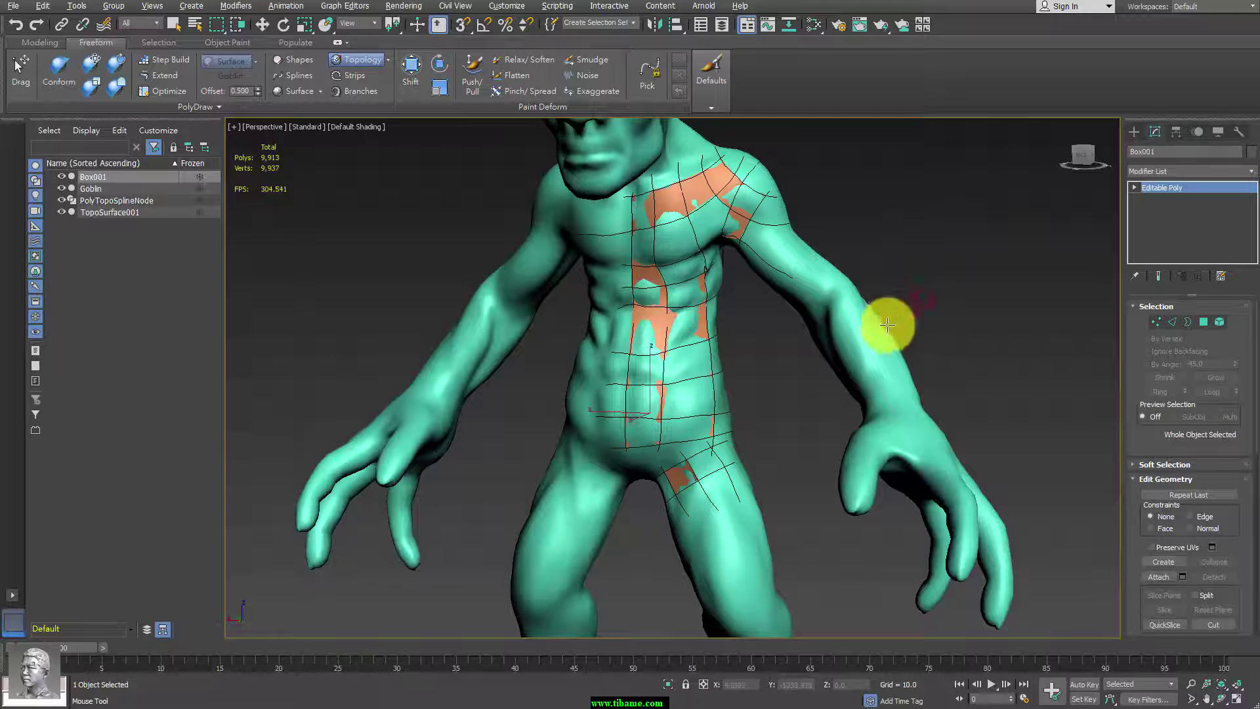
pyautogui.moveTo(892, 318); pyautogui.dragTo(838, 388, button='middle')
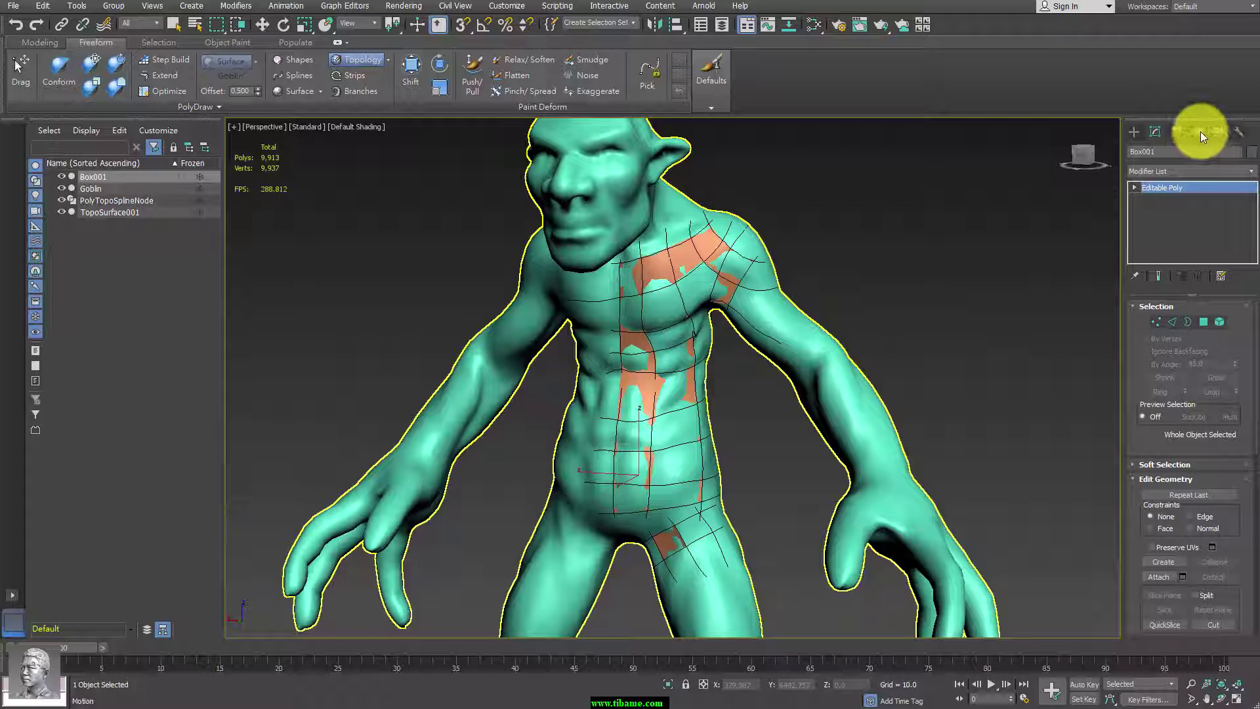
# Freeze Box001 using Freeze Selected, then select the Goblin sculpt.
pyautogui.click(1218, 131)
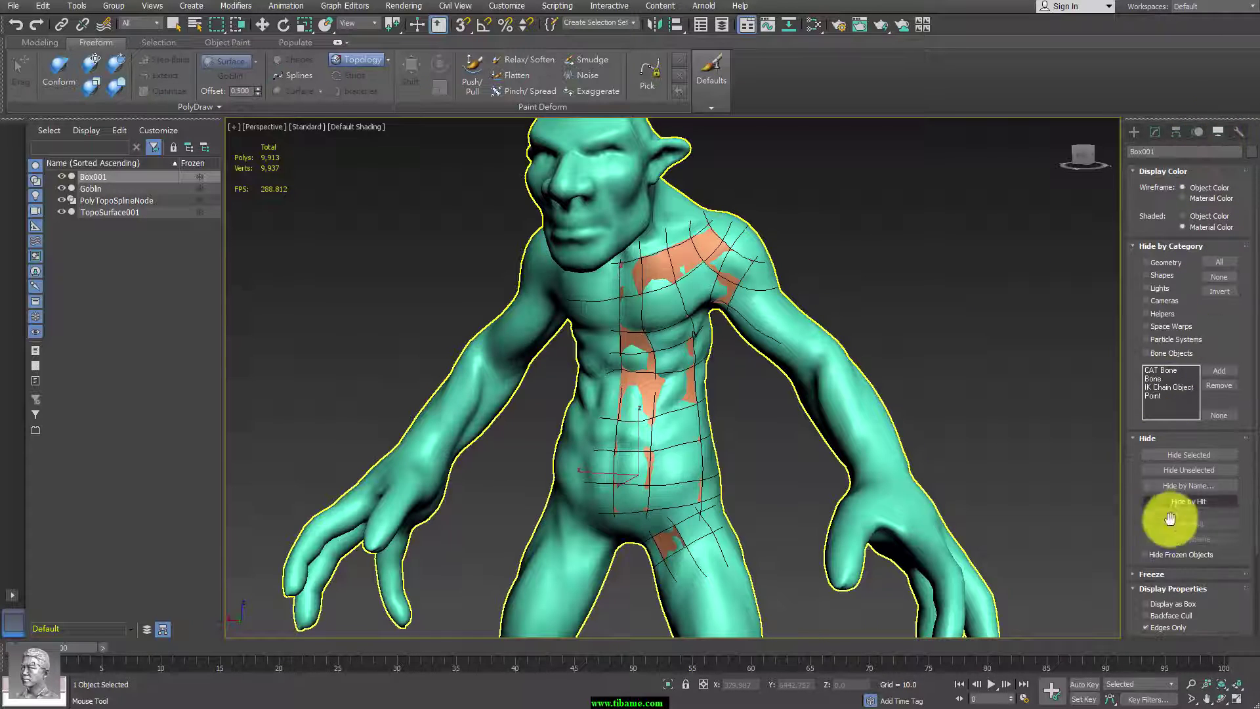
pyautogui.click(1142, 569)
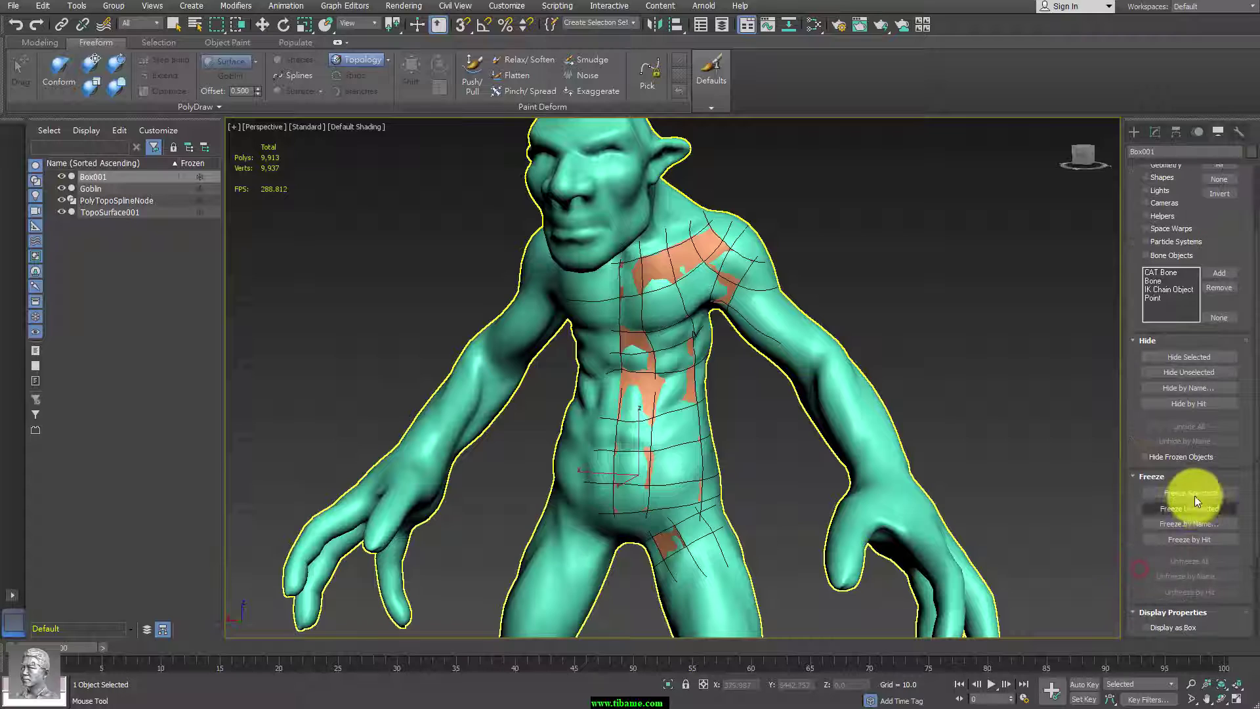
pyautogui.click(1199, 494)
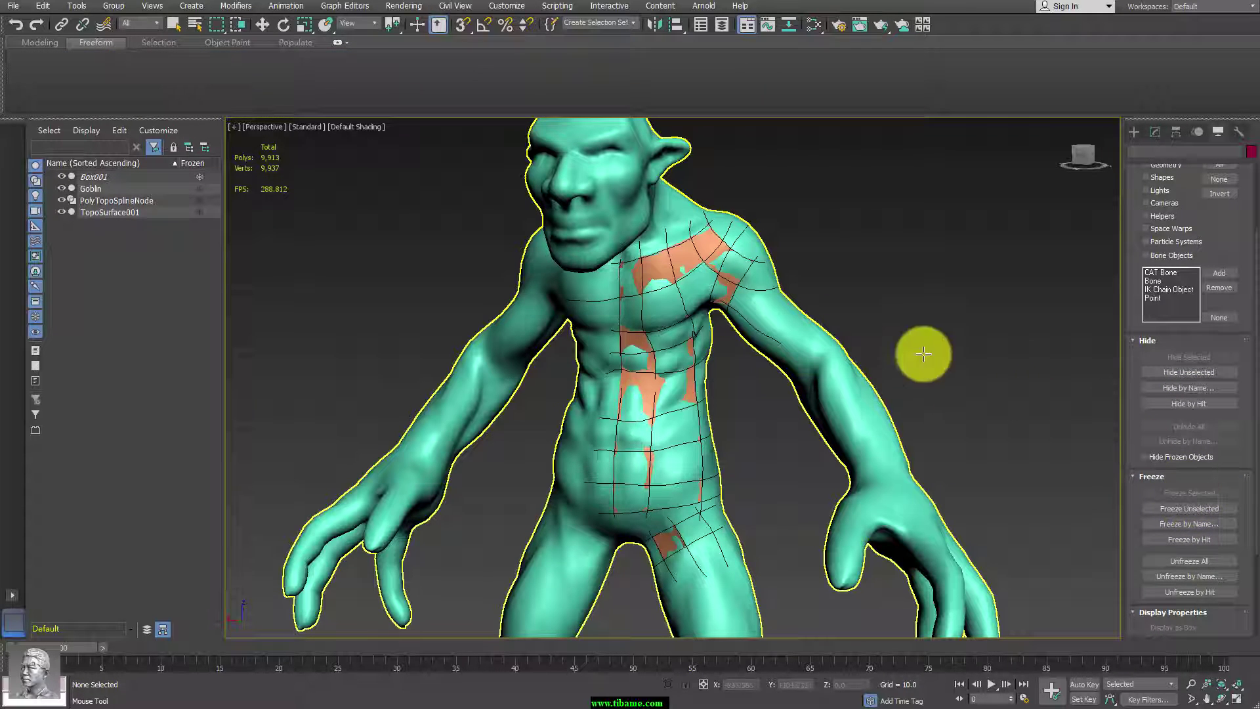
pyautogui.keyDown('alt'); pyautogui.moveTo(921, 346); pyautogui.dragTo(761, 287, button='middle'); pyautogui.keyUp('alt')
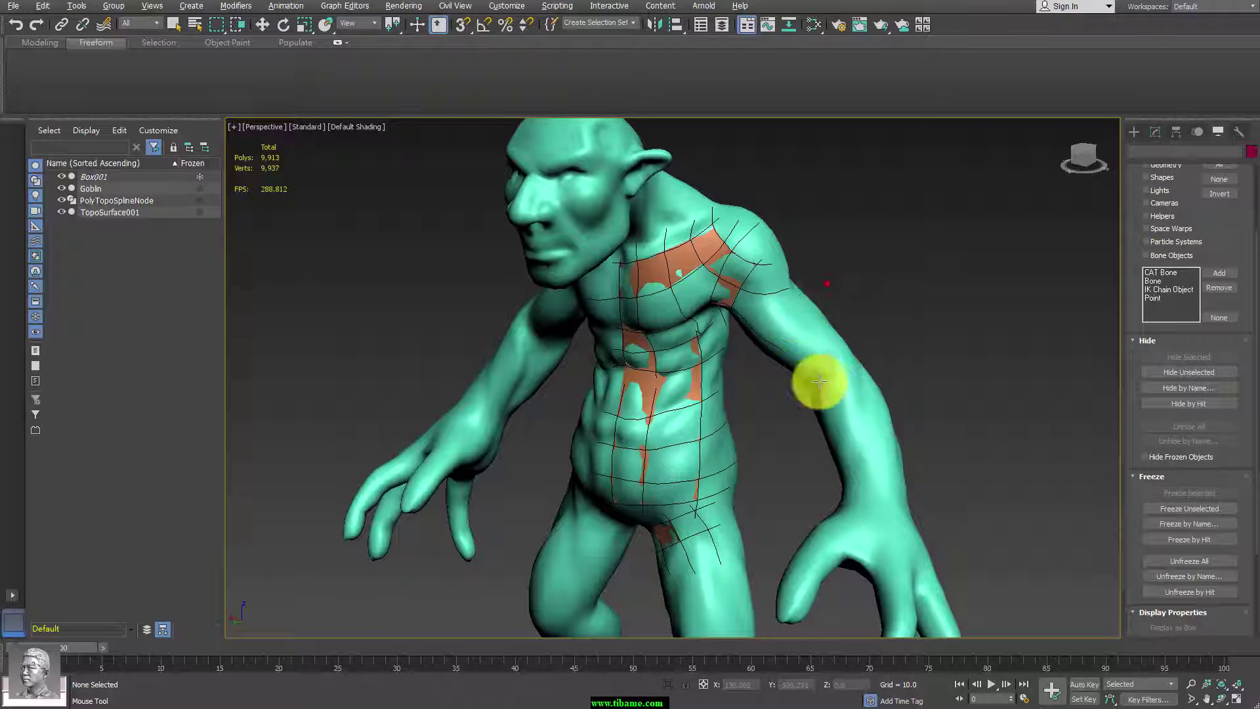
pyautogui.moveTo(797, 318); pyautogui.dragTo(849, 426)
pyautogui.moveTo(880, 319); pyautogui.dragTo(873, 450)
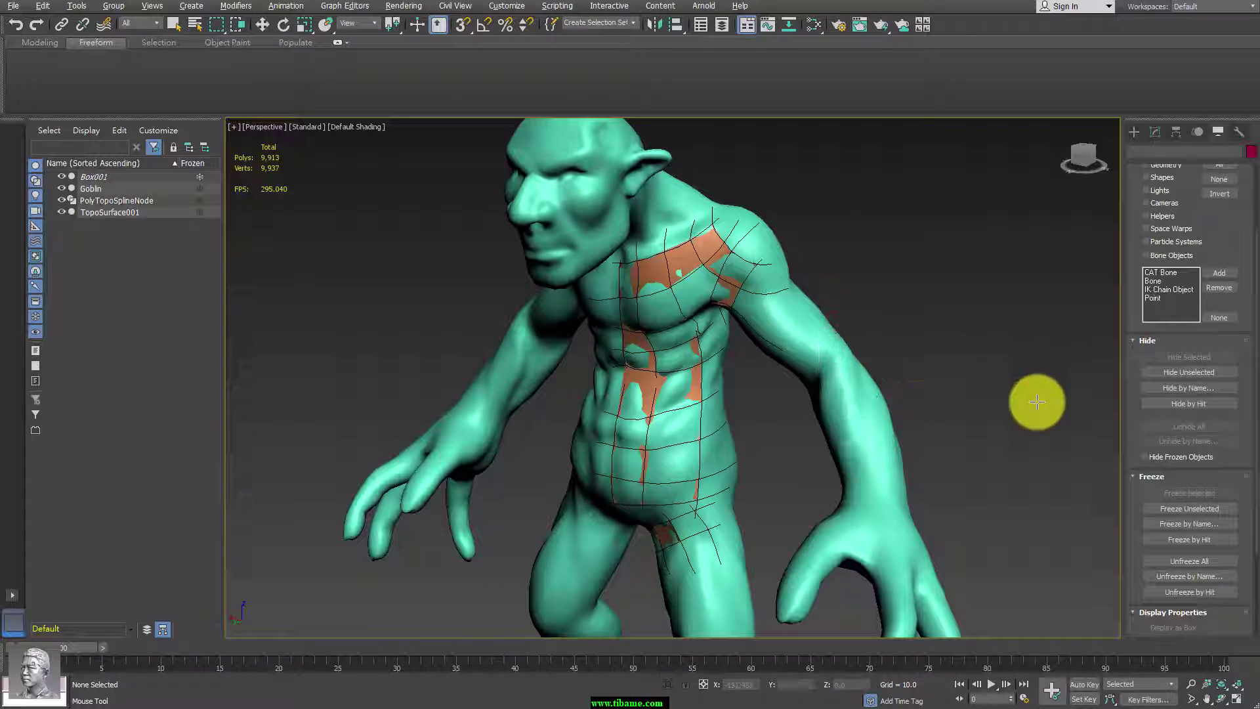
pyautogui.moveTo(1230, 532)
pyautogui.mouseDown()
pyautogui.moveTo(1249, 471)
pyautogui.moveTo(1247, 410)
pyautogui.mouseUp()
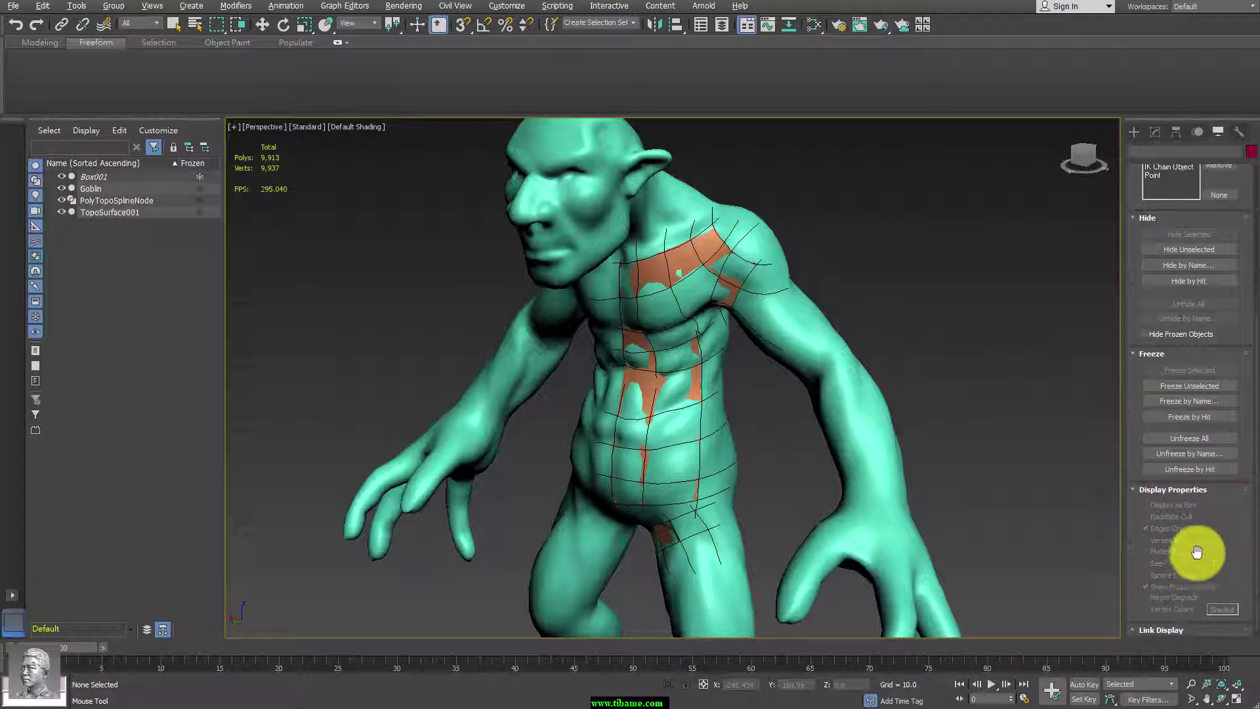
pyautogui.click(886, 397)
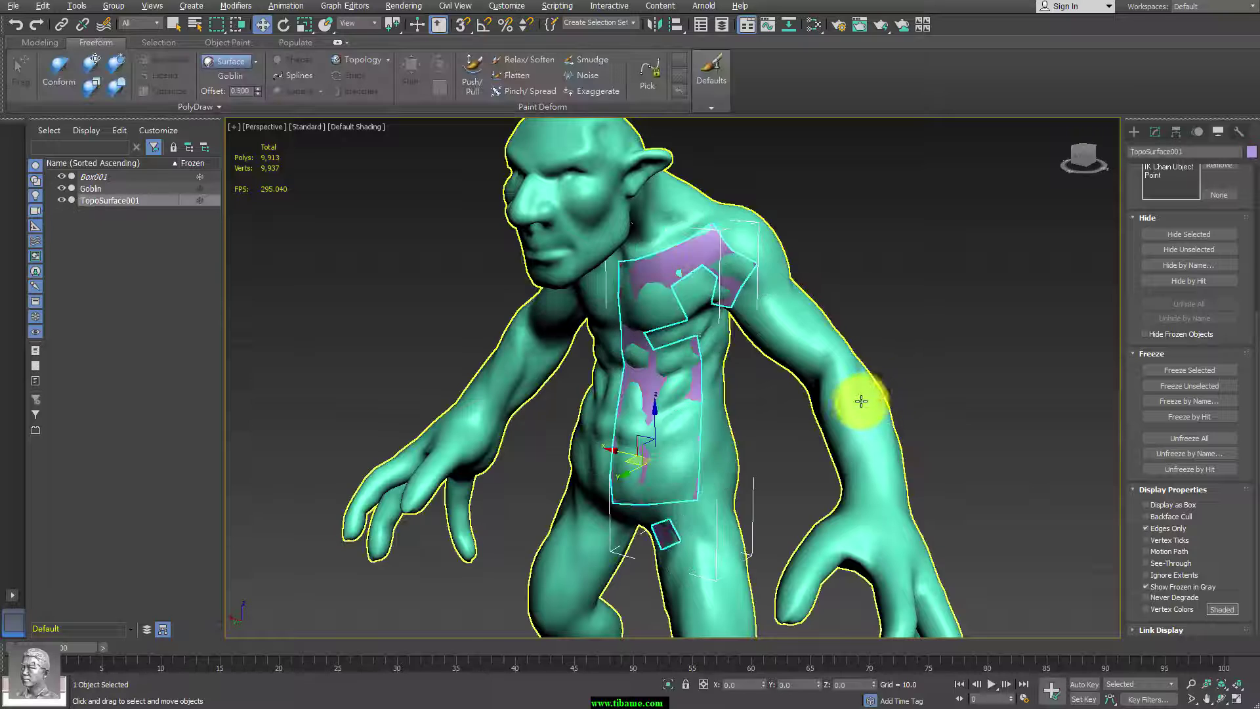
# Freeze the Goblin sculpt, select TopoSurface001 and turn on Edged Faces shading with F4.
pyautogui.click(1188, 371)
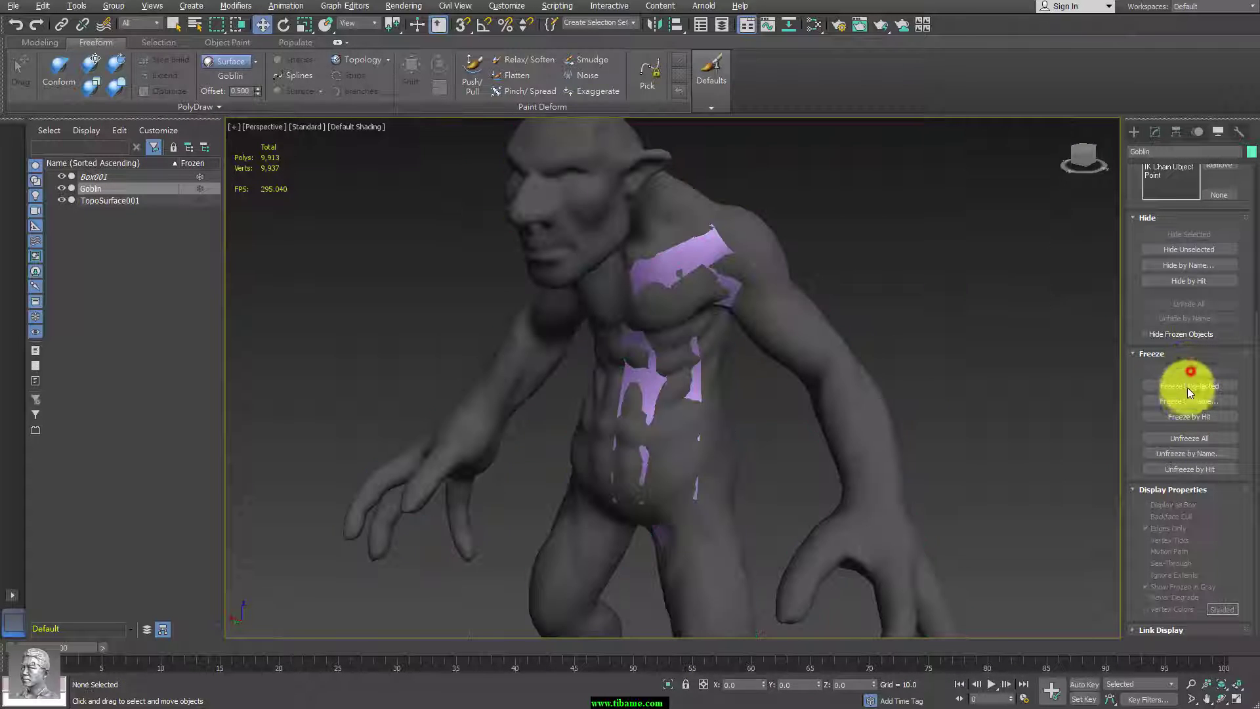
pyautogui.click(680, 262)
pyautogui.moveTo(876, 309)
pyautogui.keyDown('alt'); pyautogui.mouseDown(button='middle')
pyautogui.moveTo(936, 265)
pyautogui.moveTo(881, 322)
pyautogui.moveTo(884, 293)
pyautogui.moveTo(826, 312)
pyautogui.mouseUp(button='middle'); pyautogui.keyUp('alt')
pyautogui.press('F4')
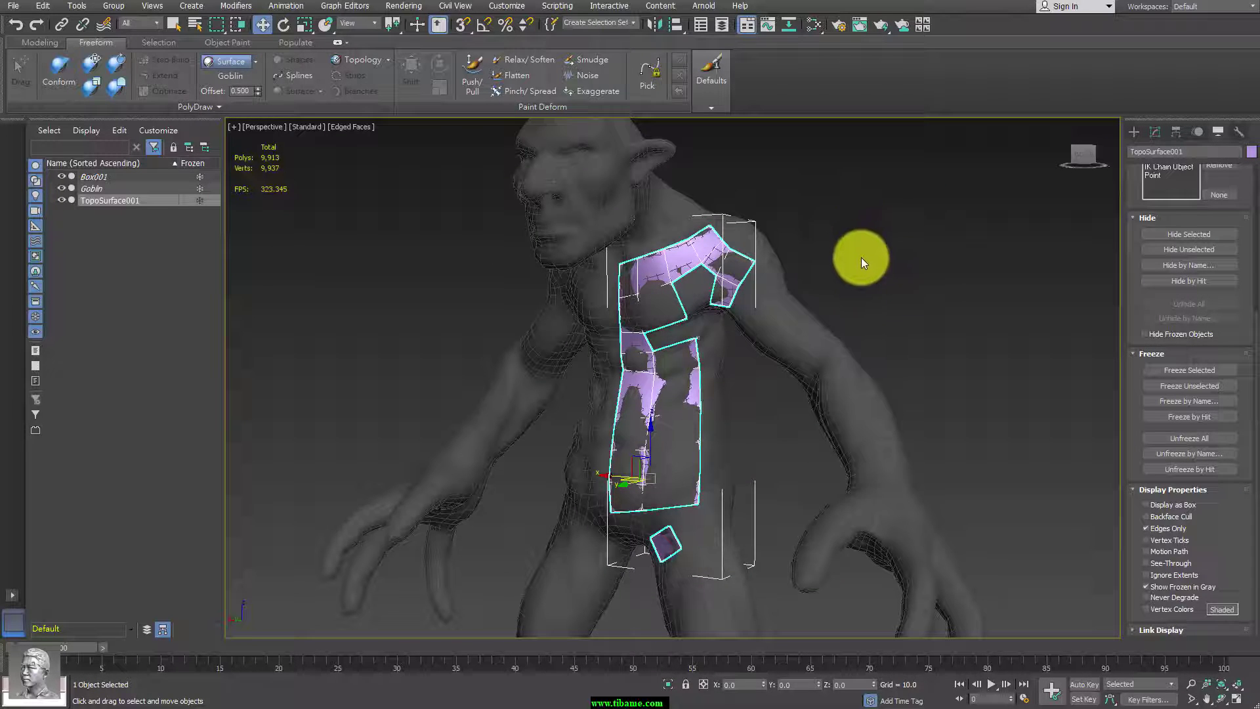
pyautogui.scroll(-2, 861, 257)
pyautogui.scroll(-2, 858, 289)
pyautogui.scroll(5, 858, 328)
pyautogui.scroll(3, 853, 243)
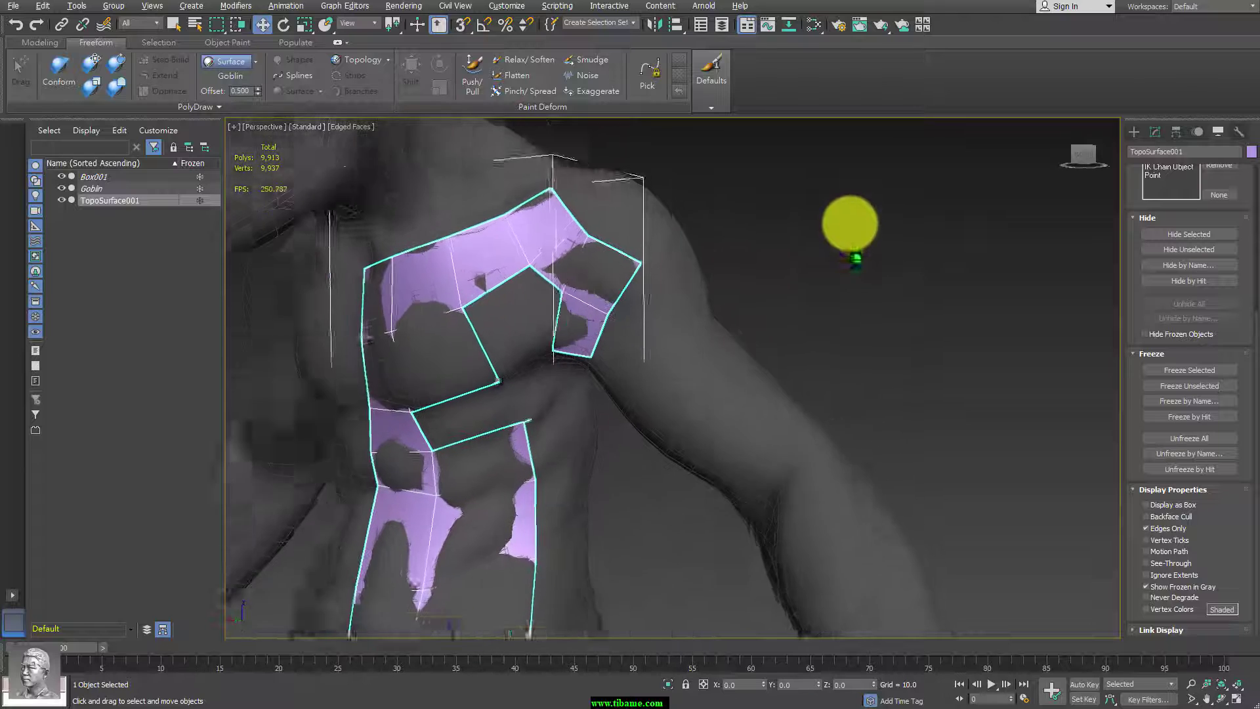
pyautogui.keyDown('alt'); pyautogui.moveTo(853, 257); pyautogui.dragTo(828, 264, button='middle'); pyautogui.keyUp('alt')
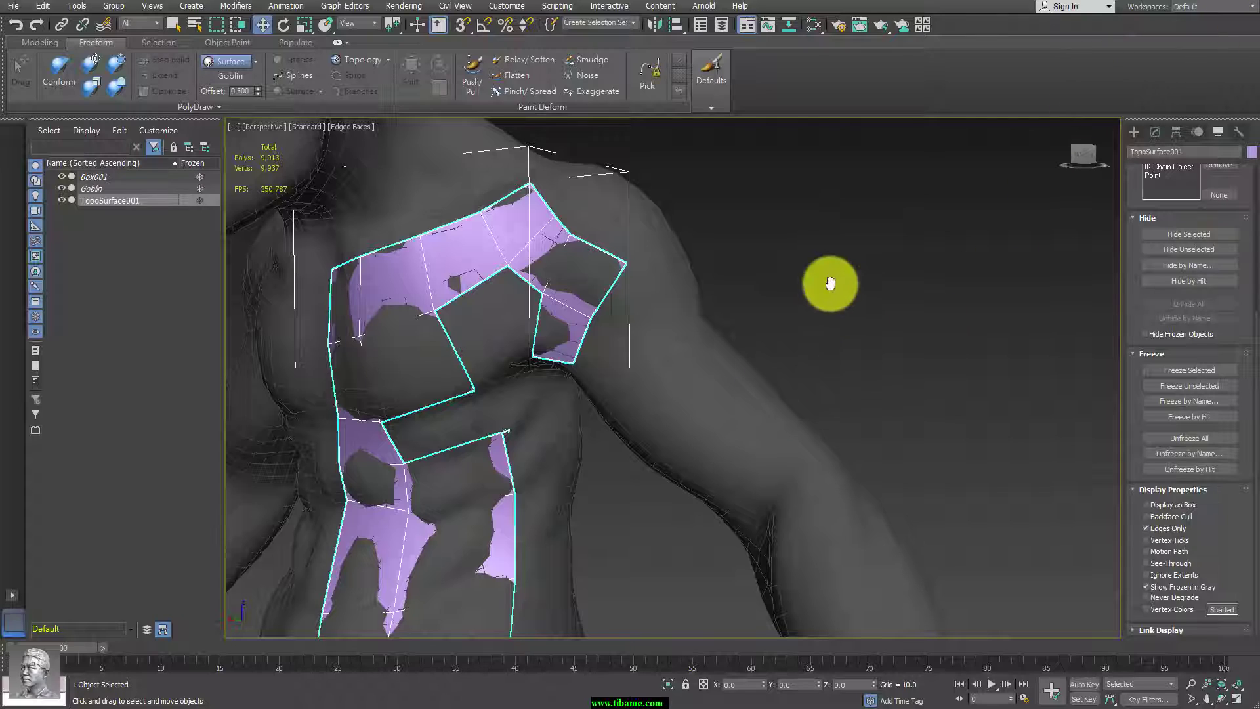
pyautogui.moveTo(830, 283)
pyautogui.mouseDown(button='middle')
pyautogui.moveTo(945, 322)
pyautogui.moveTo(933, 281)
pyautogui.moveTo(930, 304)
pyautogui.moveTo(871, 328)
pyautogui.moveTo(957, 313)
pyautogui.moveTo(905, 294)
pyautogui.mouseUp(button='middle')
pyautogui.scroll(-2, 944, 315)
pyautogui.scroll(-1, 936, 321)
# Reselect TopoSurface001 and bring up its Editable Poly settings in the Modify panel.
pyautogui.click(925, 305)
pyautogui.click(698, 365)
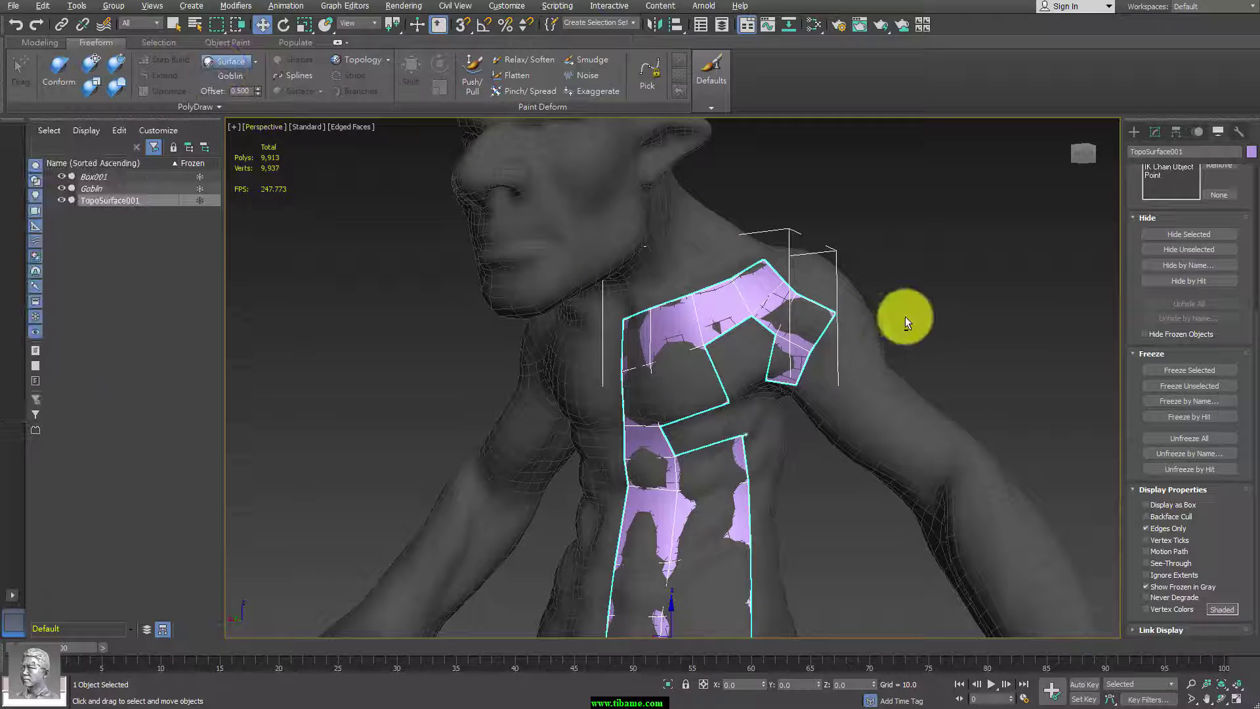
pyautogui.keyDown('alt'); pyautogui.moveTo(904, 317); pyautogui.dragTo(951, 302, button='middle'); pyautogui.keyUp('alt')
pyautogui.click(1156, 131)
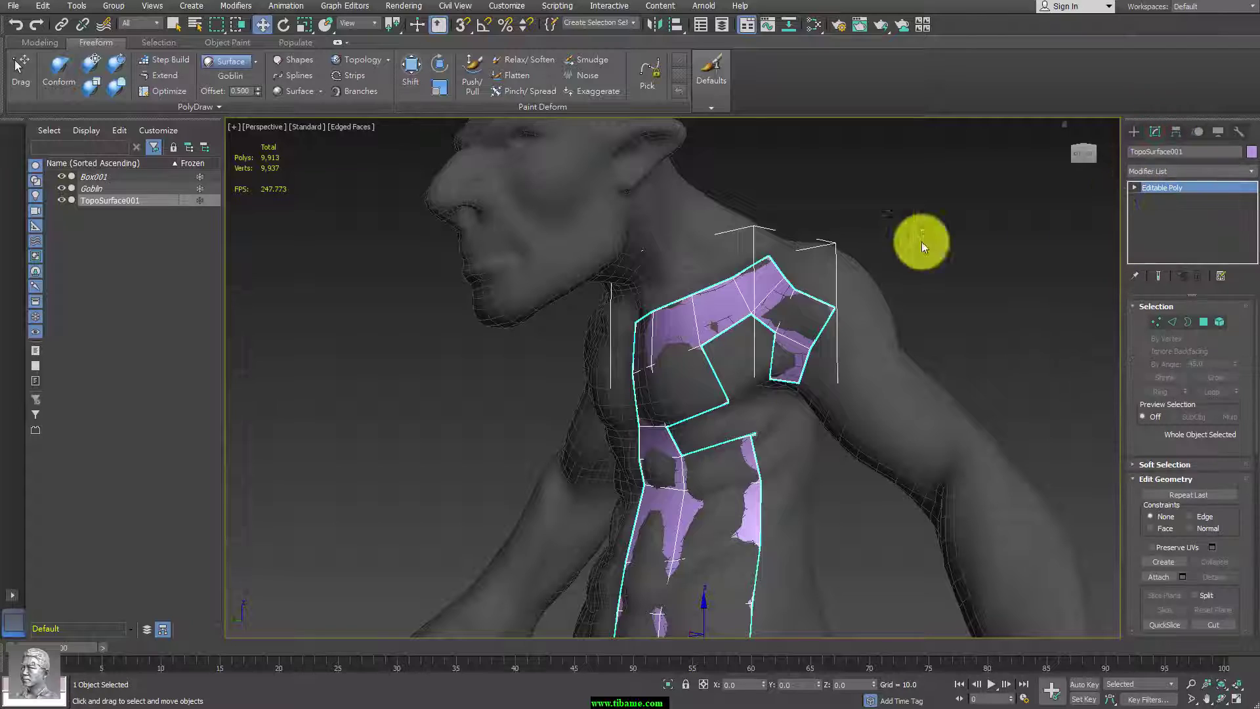
# With Step Build, place four vertices across the shoulder and fill quads from them.
pyautogui.click(161, 68)
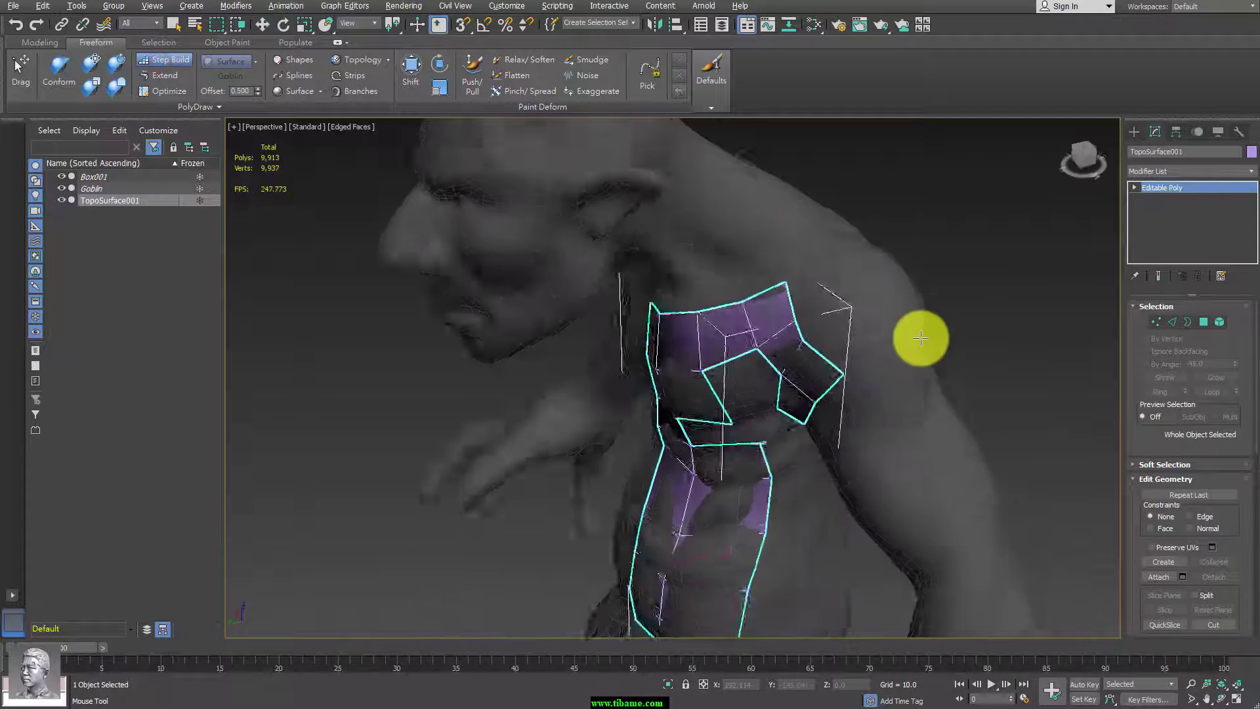
pyautogui.moveTo(939, 298)
pyautogui.keyDown('alt'); pyautogui.mouseDown(button='middle')
pyautogui.moveTo(969, 283)
pyautogui.moveTo(936, 304)
pyautogui.moveTo(825, 294)
pyautogui.mouseUp(button='middle'); pyautogui.keyUp('alt')
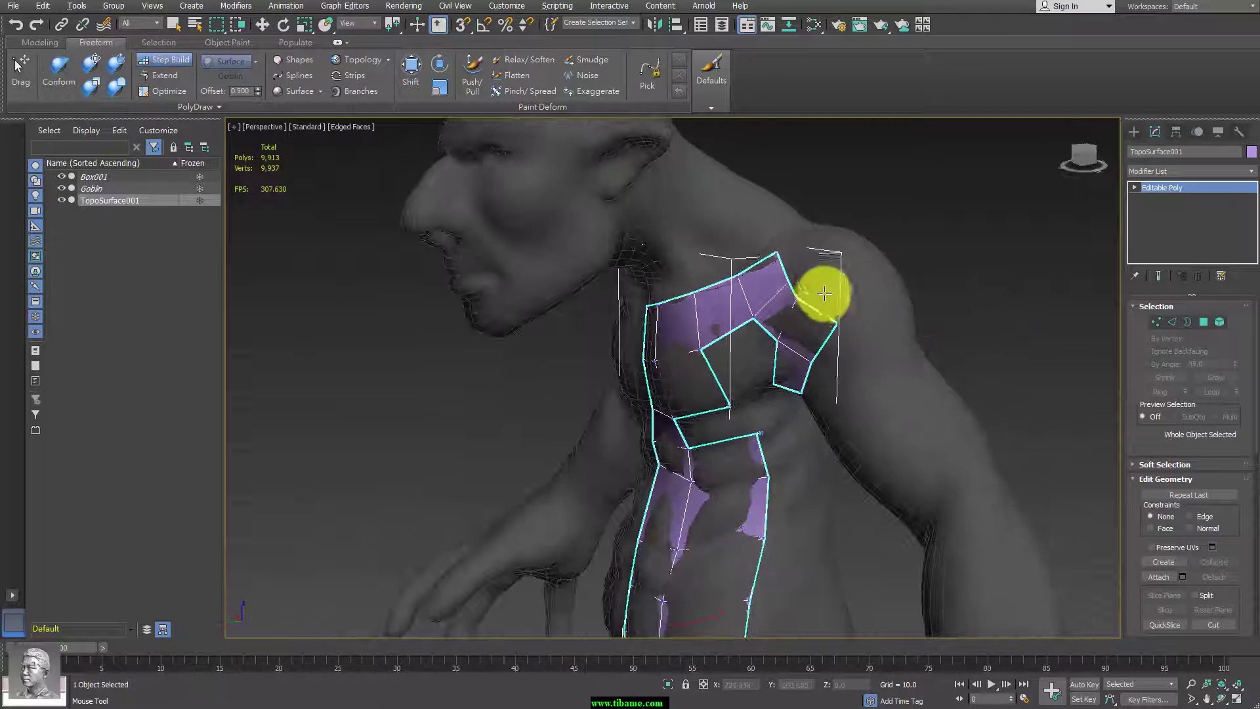
pyautogui.click(831, 272)
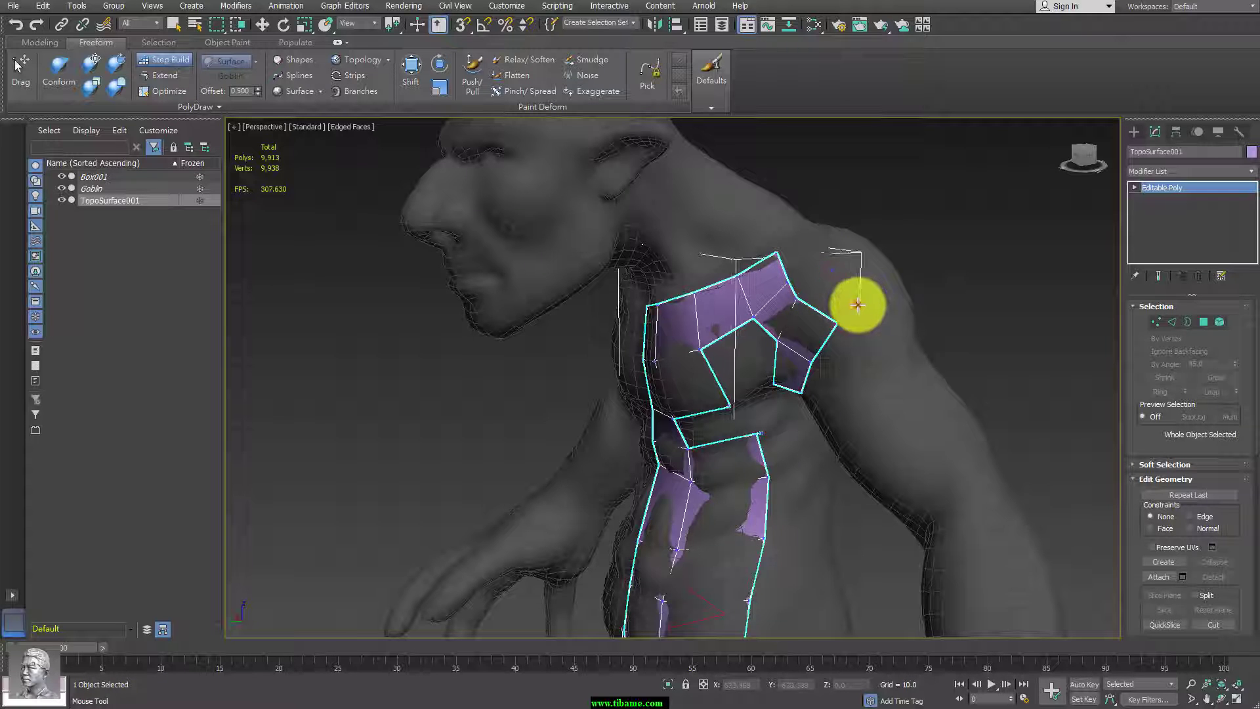
pyautogui.click(874, 255)
pyautogui.click(889, 292)
pyautogui.click(818, 310)
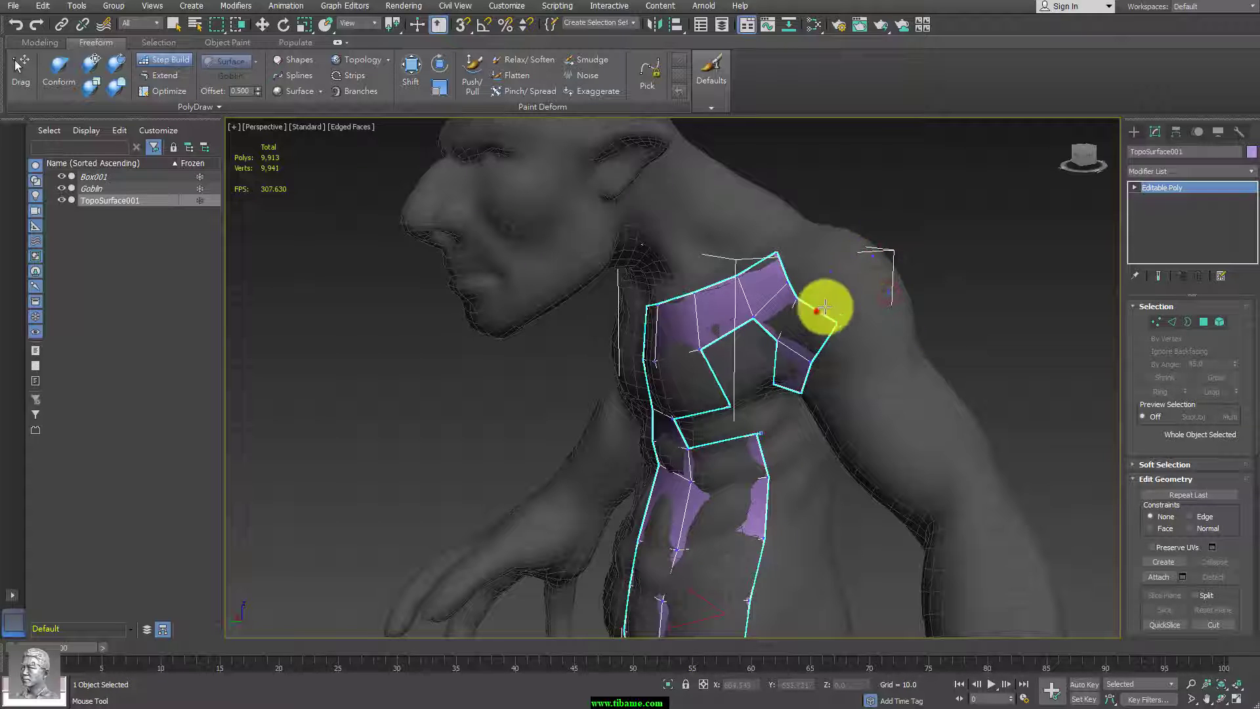
pyautogui.keyDown('alt'); pyautogui.moveTo(1018, 318); pyautogui.dragTo(900, 338, button='middle'); pyautogui.keyUp('alt')
pyautogui.click(818, 328)
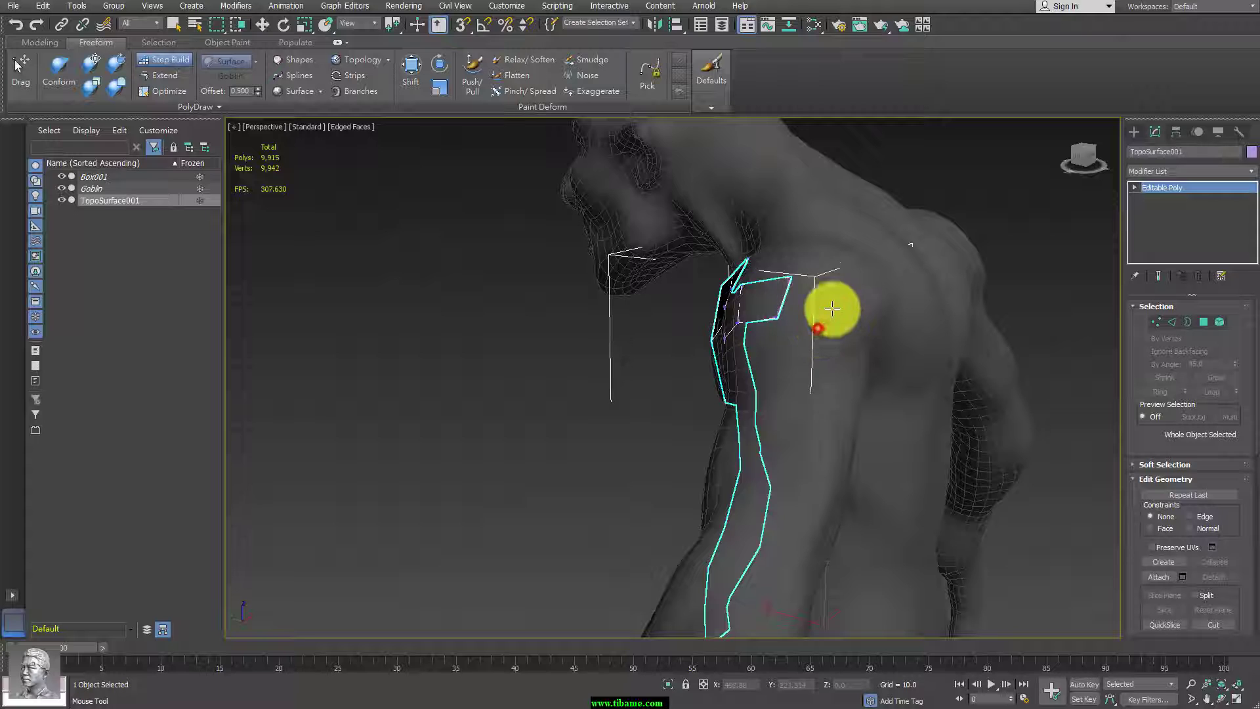
pyautogui.keyDown('shift'); pyautogui.click(834, 293); pyautogui.keyUp('shift')
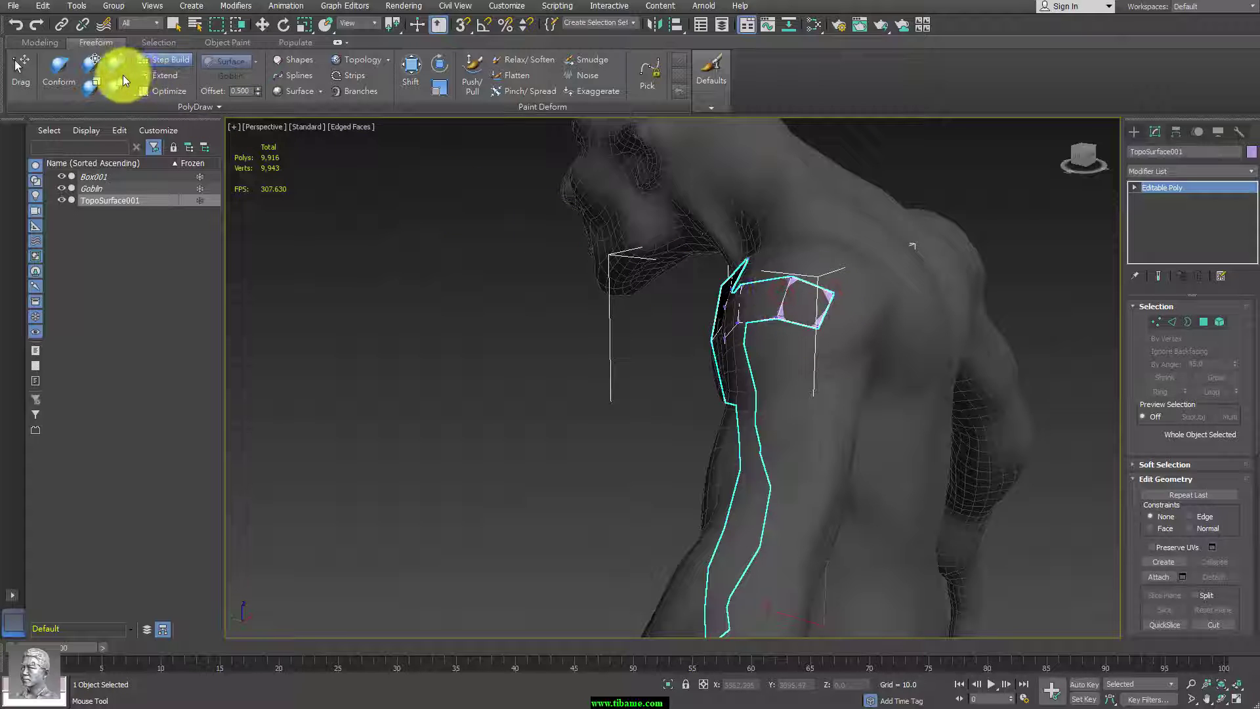
# Extend polygons off the shoulder's open edges down toward the upper arm and back.
pyautogui.click(157, 77)
pyautogui.keyDown('alt'); pyautogui.moveTo(826, 338); pyautogui.dragTo(684, 322, button='middle'); pyautogui.keyUp('alt')
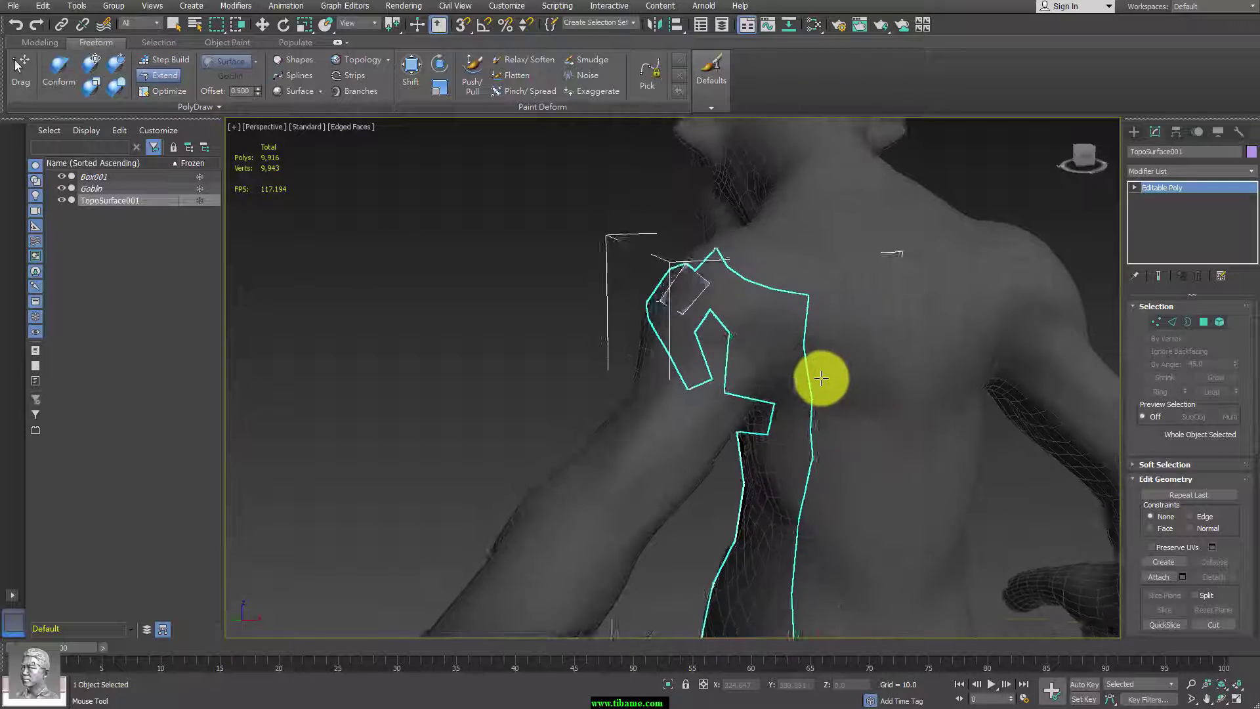
pyautogui.keyDown('shift'); pyautogui.moveTo(684, 321); pyautogui.dragTo(755, 378); pyautogui.keyUp('shift')
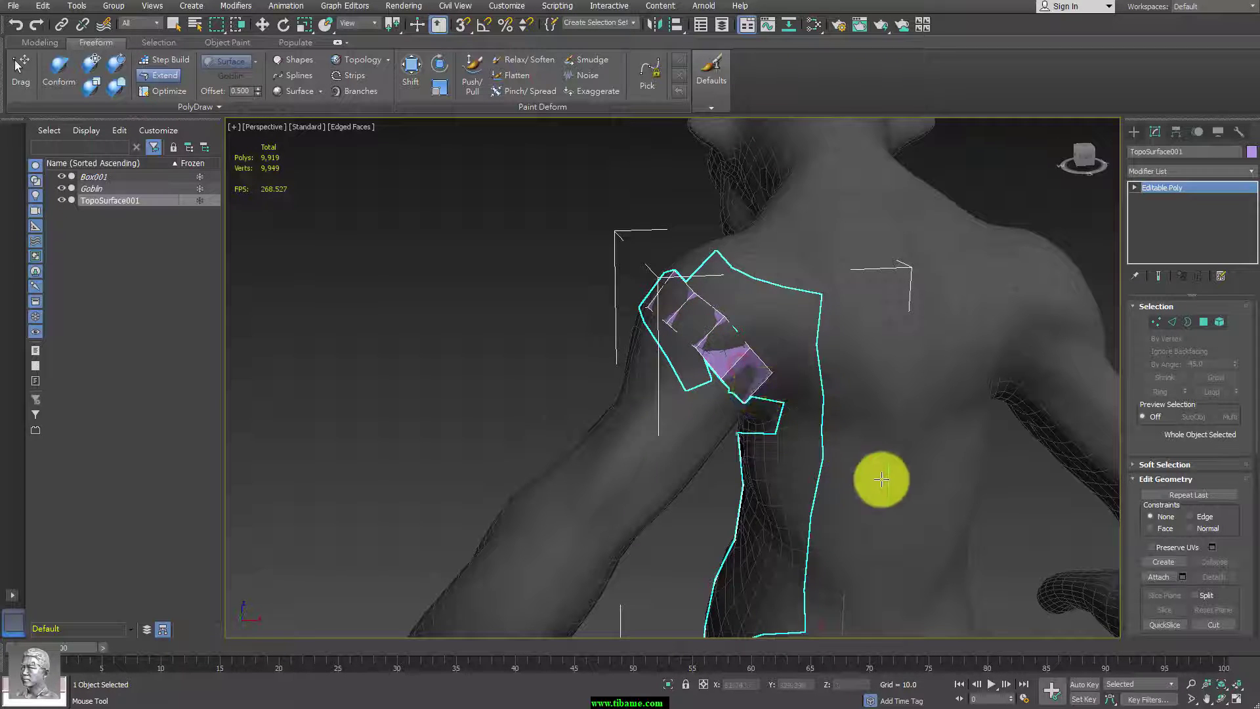
pyautogui.moveTo(880, 473)
pyautogui.keyDown('alt'); pyautogui.mouseDown(button='middle')
pyautogui.moveTo(836, 416)
pyautogui.moveTo(841, 428)
pyautogui.moveTo(692, 305)
pyautogui.mouseUp(button='middle'); pyautogui.keyUp('alt')
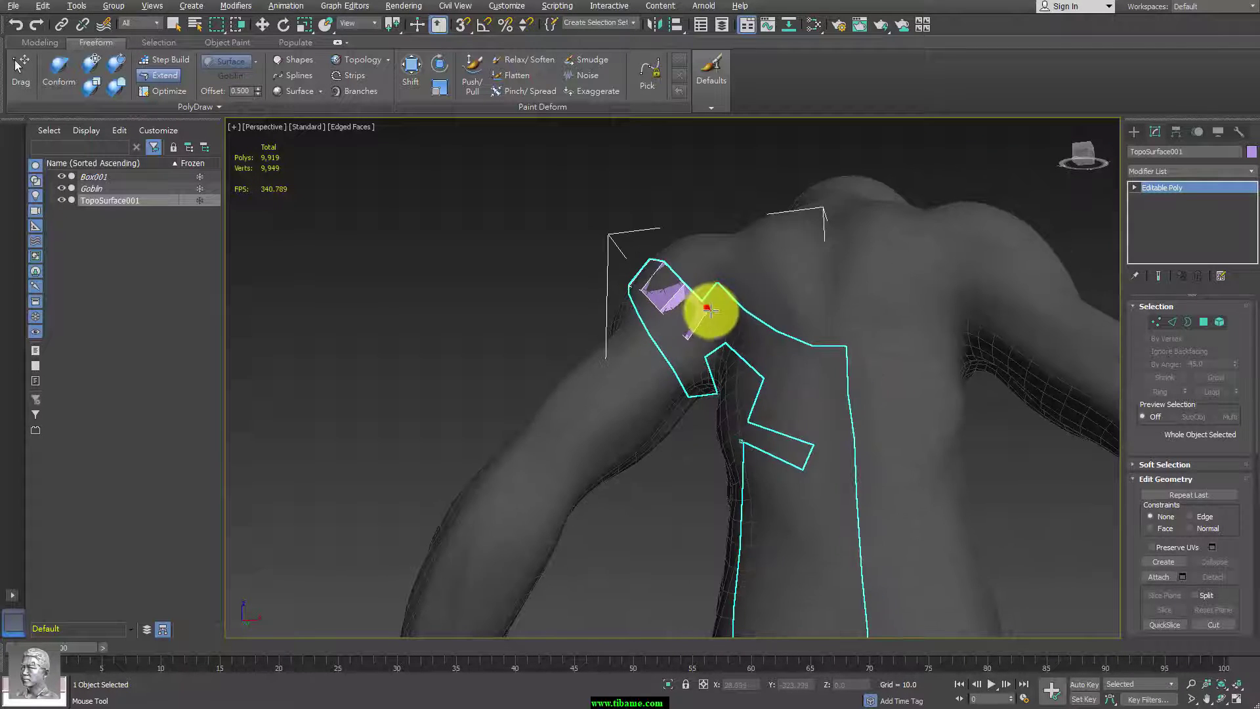
pyautogui.keyDown('shift'); pyautogui.moveTo(713, 311); pyautogui.dragTo(713, 366); pyautogui.keyUp('shift')
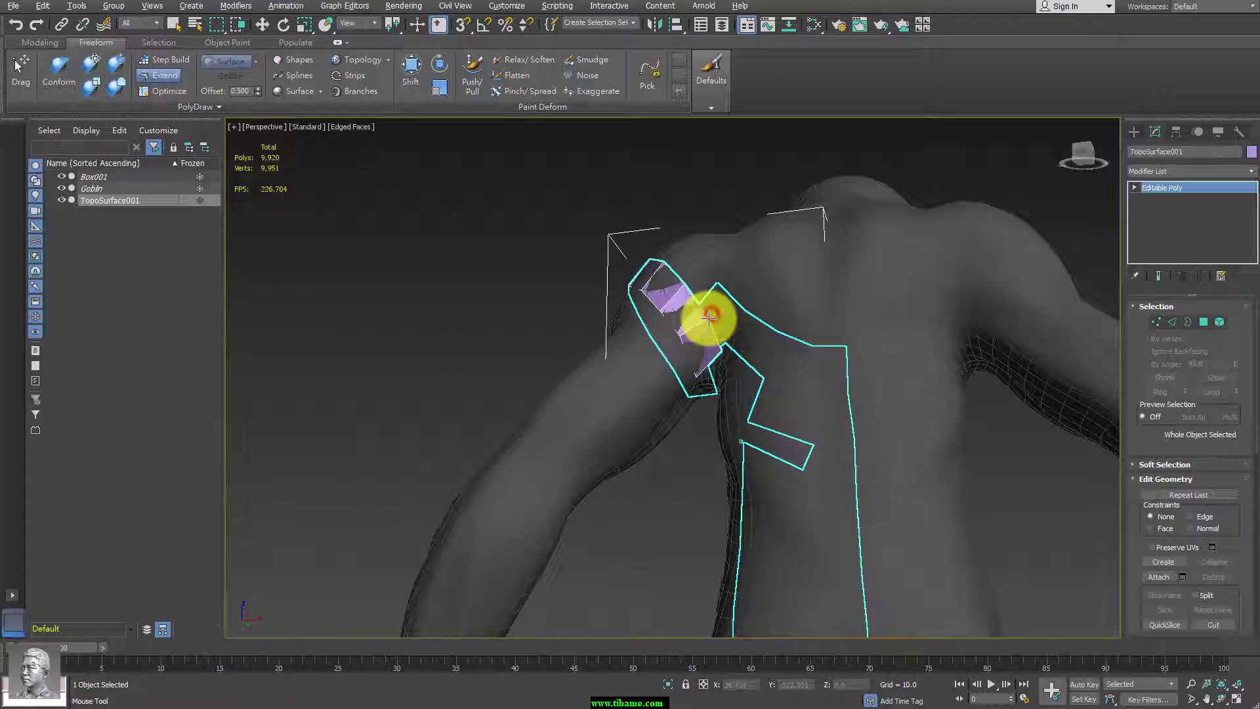
pyautogui.moveTo(805, 394)
pyautogui.keyDown('alt'); pyautogui.mouseDown(button='middle')
pyautogui.moveTo(802, 316)
pyautogui.moveTo(779, 374)
pyautogui.mouseUp(button='middle'); pyautogui.keyUp('alt')
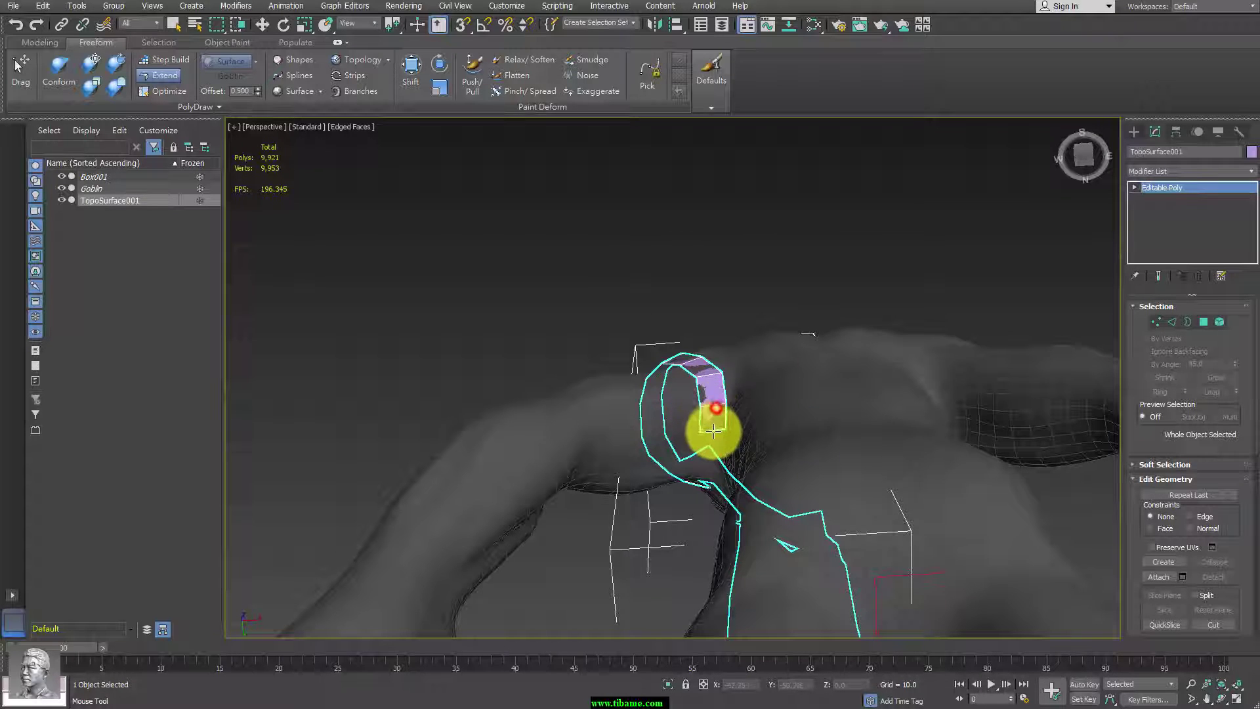
pyautogui.moveTo(709, 437)
pyautogui.keyDown('alt'); pyautogui.mouseDown(button='middle')
pyautogui.moveTo(788, 470)
pyautogui.moveTo(850, 444)
pyautogui.moveTo(966, 464)
pyautogui.mouseUp(button='middle'); pyautogui.keyUp('alt')
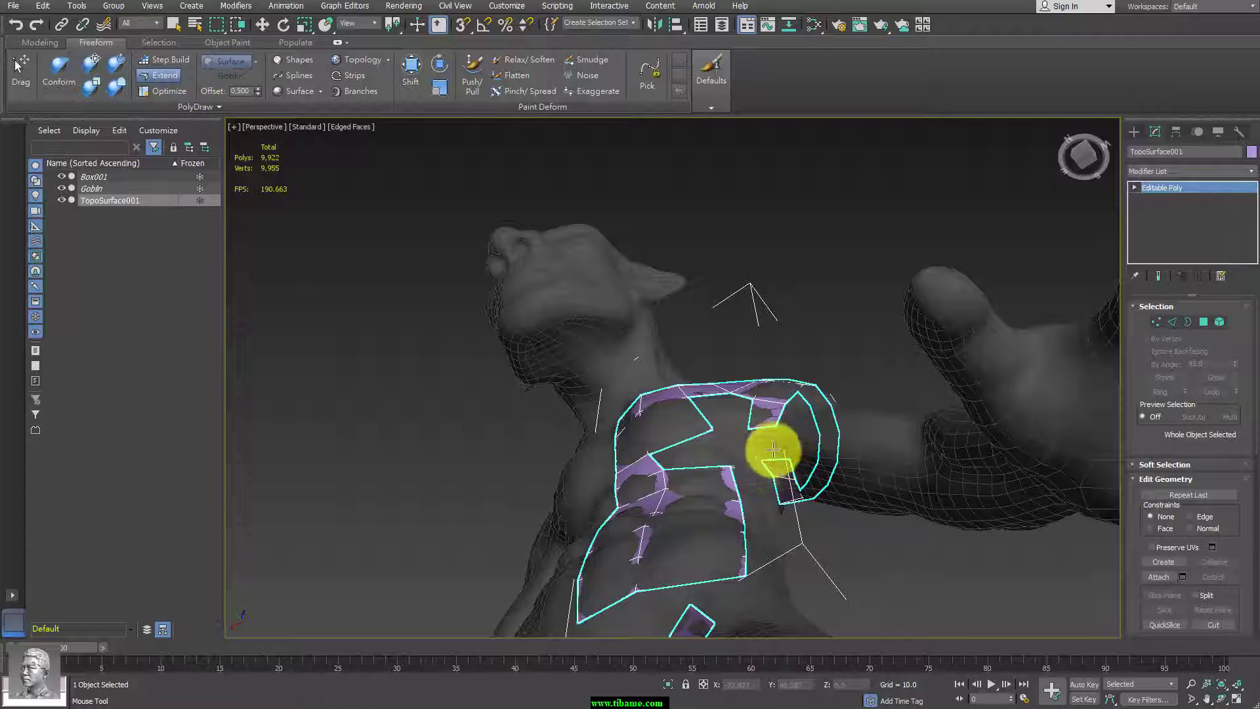
pyautogui.keyDown('alt'); pyautogui.moveTo(773, 450); pyautogui.dragTo(808, 456, button='middle'); pyautogui.keyUp('alt')
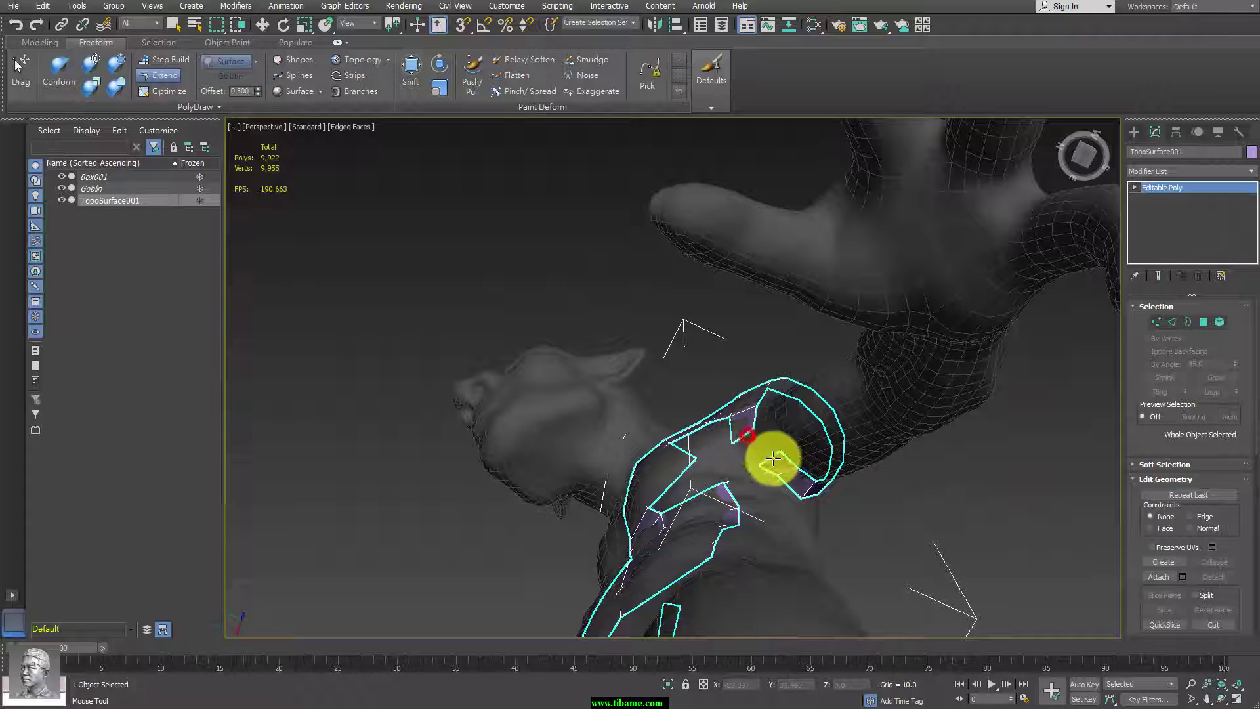
pyautogui.click(164, 60)
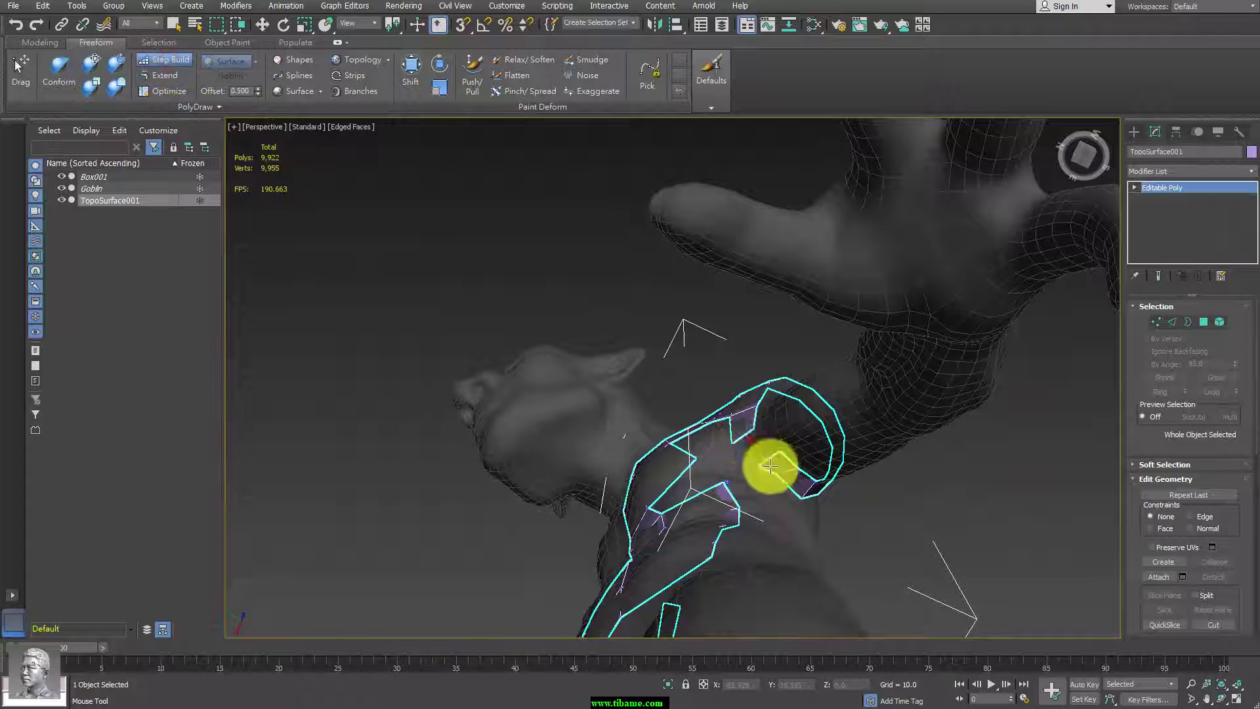
pyautogui.moveTo(799, 515)
pyautogui.keyDown('alt'); pyautogui.mouseDown(button='middle')
pyautogui.moveTo(827, 596)
pyautogui.moveTo(777, 597)
pyautogui.moveTo(856, 481)
pyautogui.mouseUp(button='middle'); pyautogui.keyUp('alt')
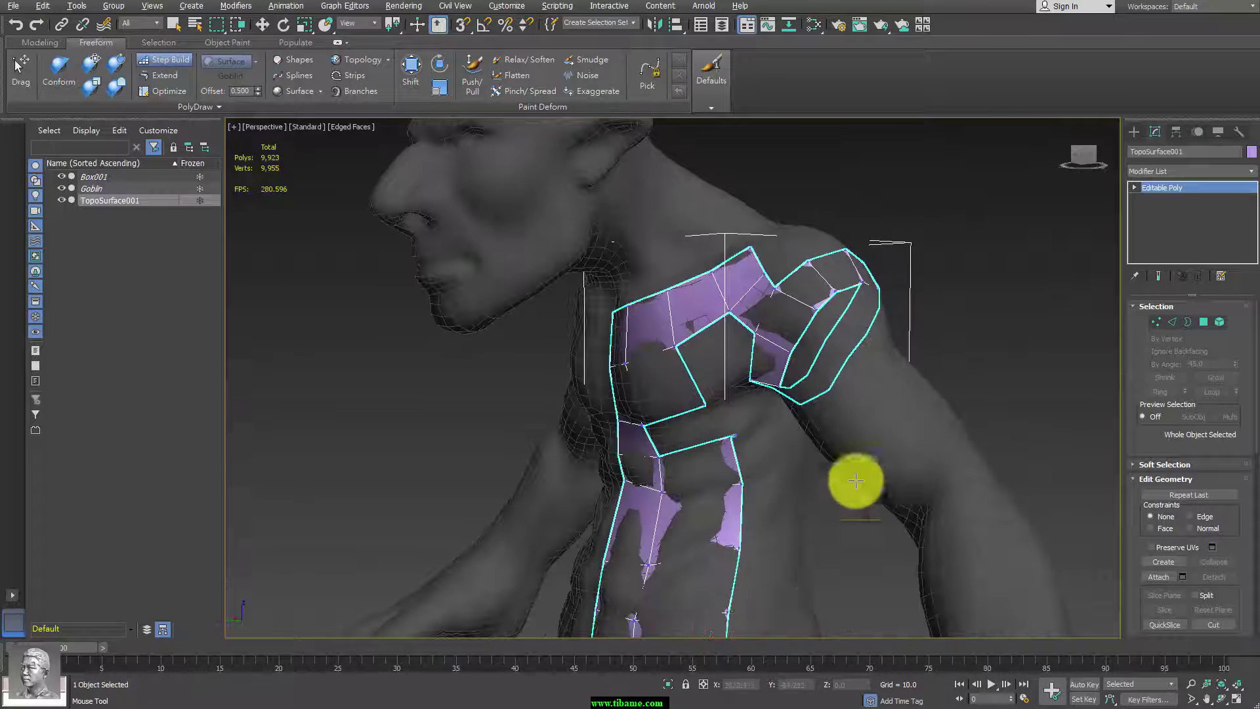
# Place a vertex and fill another polygon at the shoulder band's outer edge.
pyautogui.moveTo(833, 296)
pyautogui.keyDown('alt'); pyautogui.mouseDown(button='middle')
pyautogui.moveTo(958, 368)
pyautogui.moveTo(943, 357)
pyautogui.moveTo(898, 400)
pyautogui.moveTo(881, 392)
pyautogui.mouseUp(button='middle'); pyautogui.keyUp('alt')
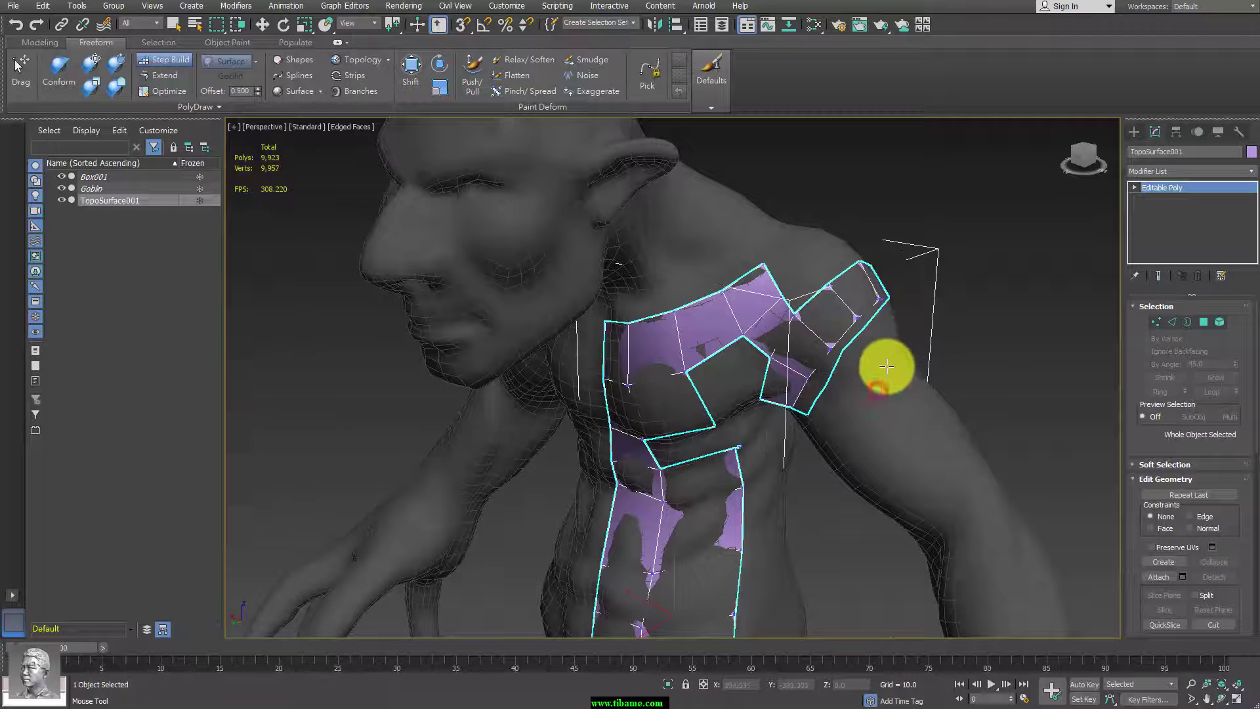
pyautogui.click(860, 361)
pyautogui.keyDown('shift'); pyautogui.click(856, 368); pyautogui.keyUp('shift')
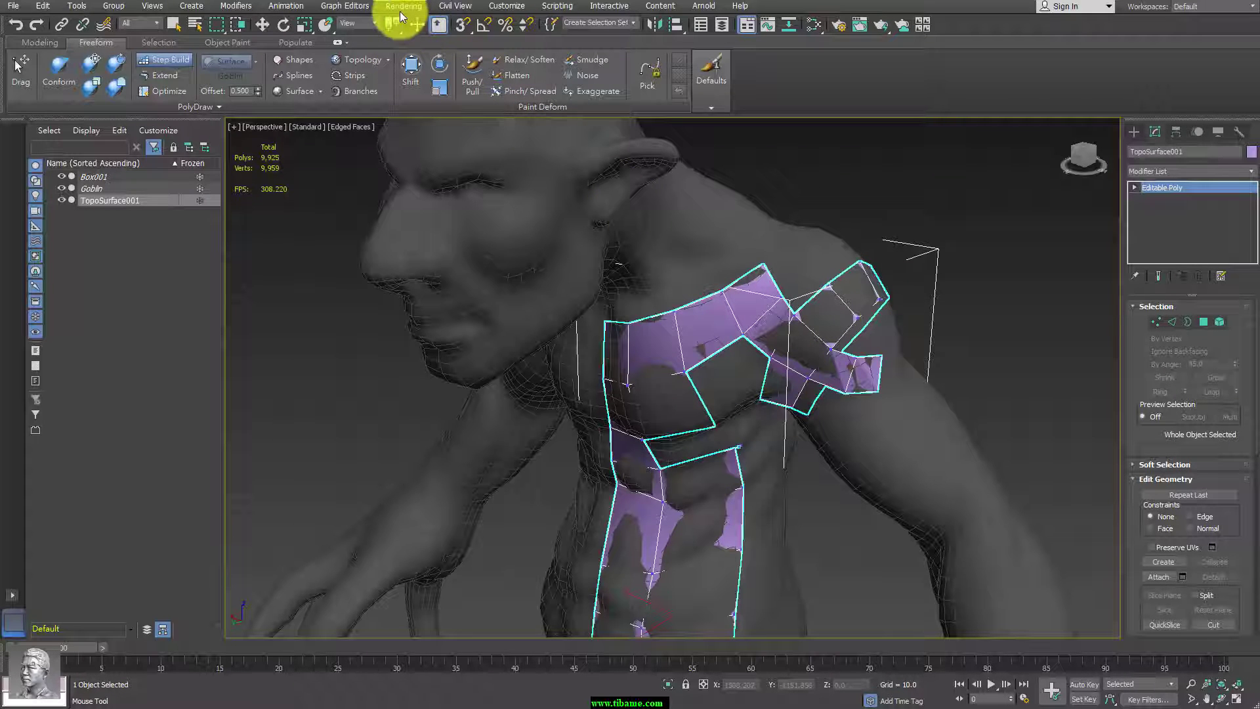
pyautogui.click(511, 7)
# In Viewports preferences, toggle the highlight outline options and disable Selection/Preview Highlights.
pyautogui.click(532, 213)
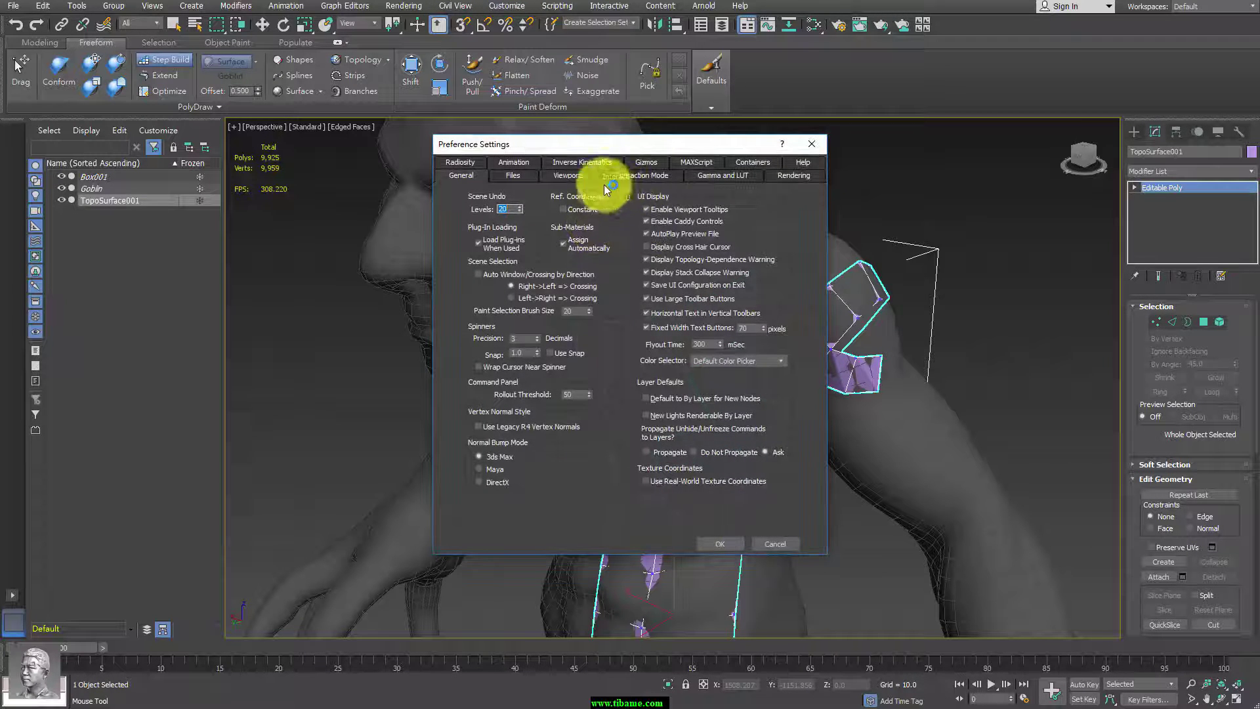
pyautogui.click(571, 175)
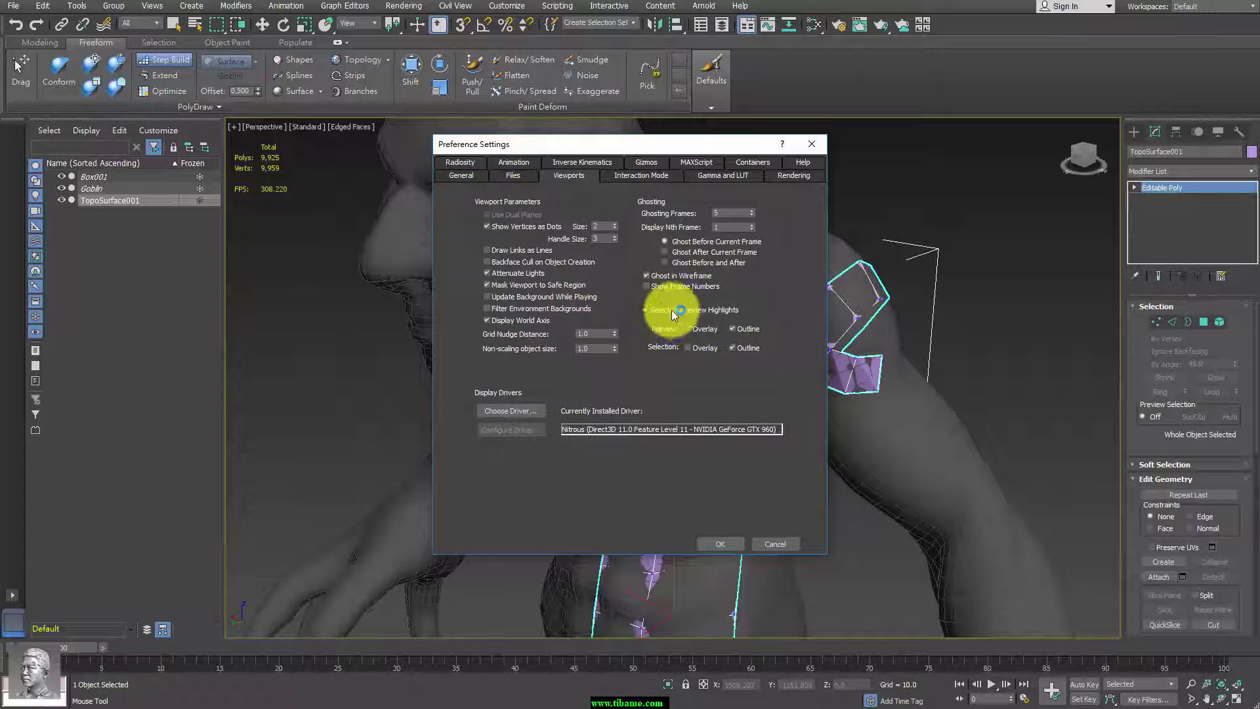
pyautogui.click(735, 331)
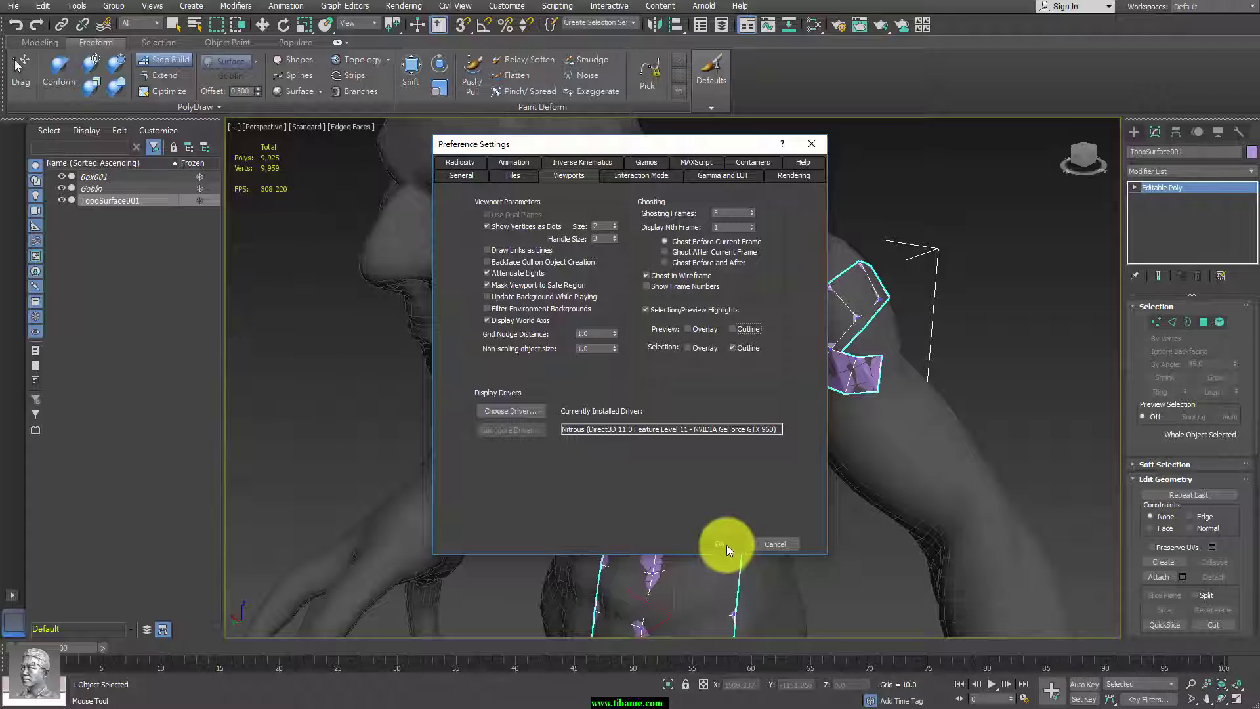
pyautogui.click(734, 349)
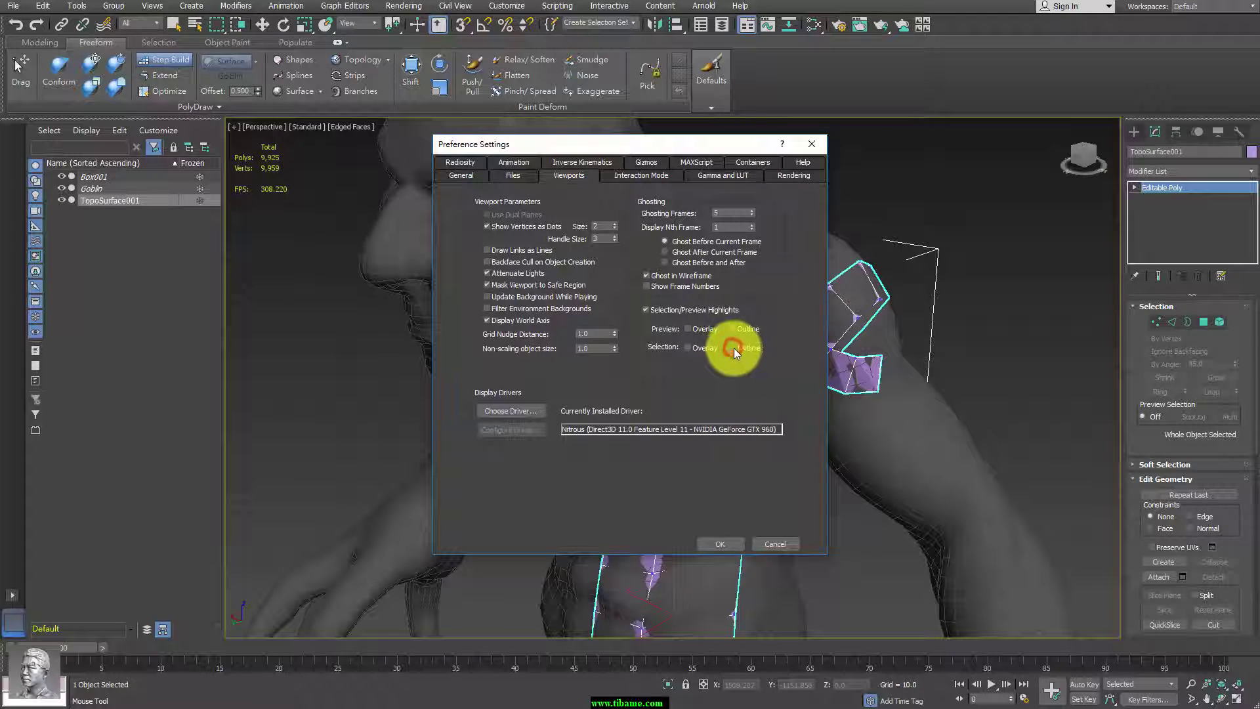
pyautogui.click(643, 311)
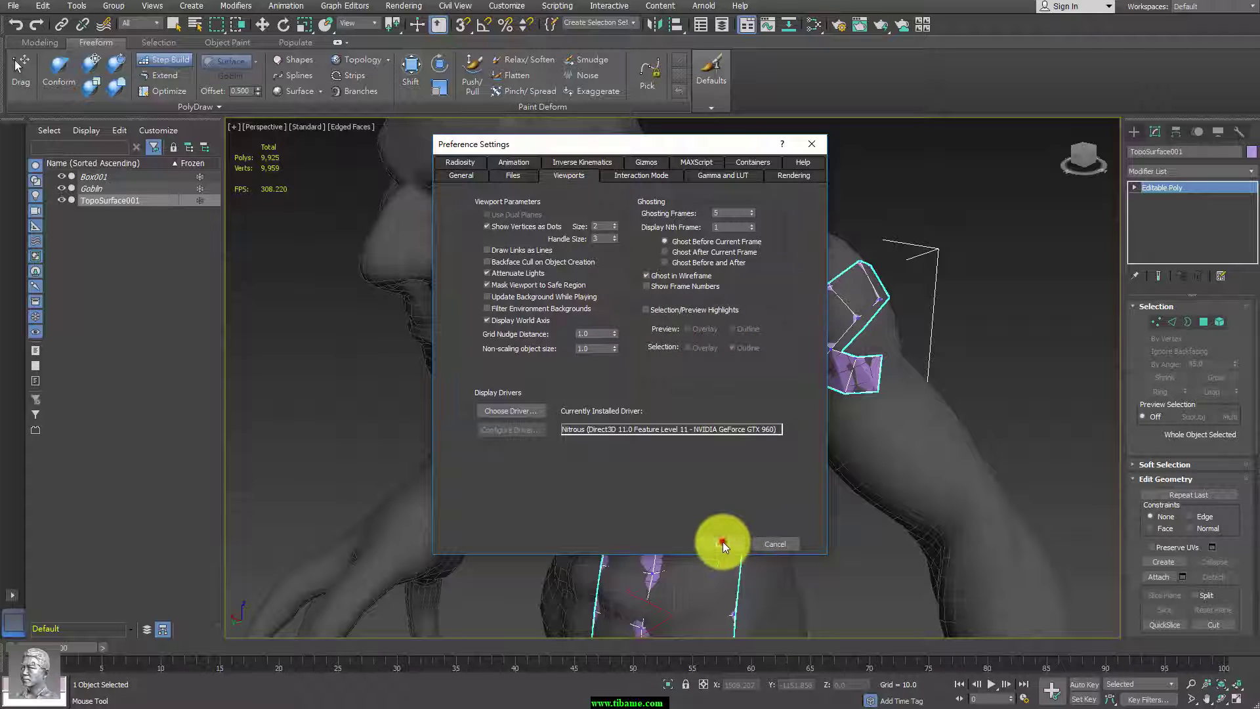
# Fill polygons on the side of the shoulder, adding vertices and quads below it.
pyautogui.moveTo(937, 366)
pyautogui.keyDown('alt'); pyautogui.mouseDown(button='middle')
pyautogui.moveTo(873, 367)
pyautogui.moveTo(862, 393)
pyautogui.mouseUp(button='middle'); pyautogui.keyUp('alt')
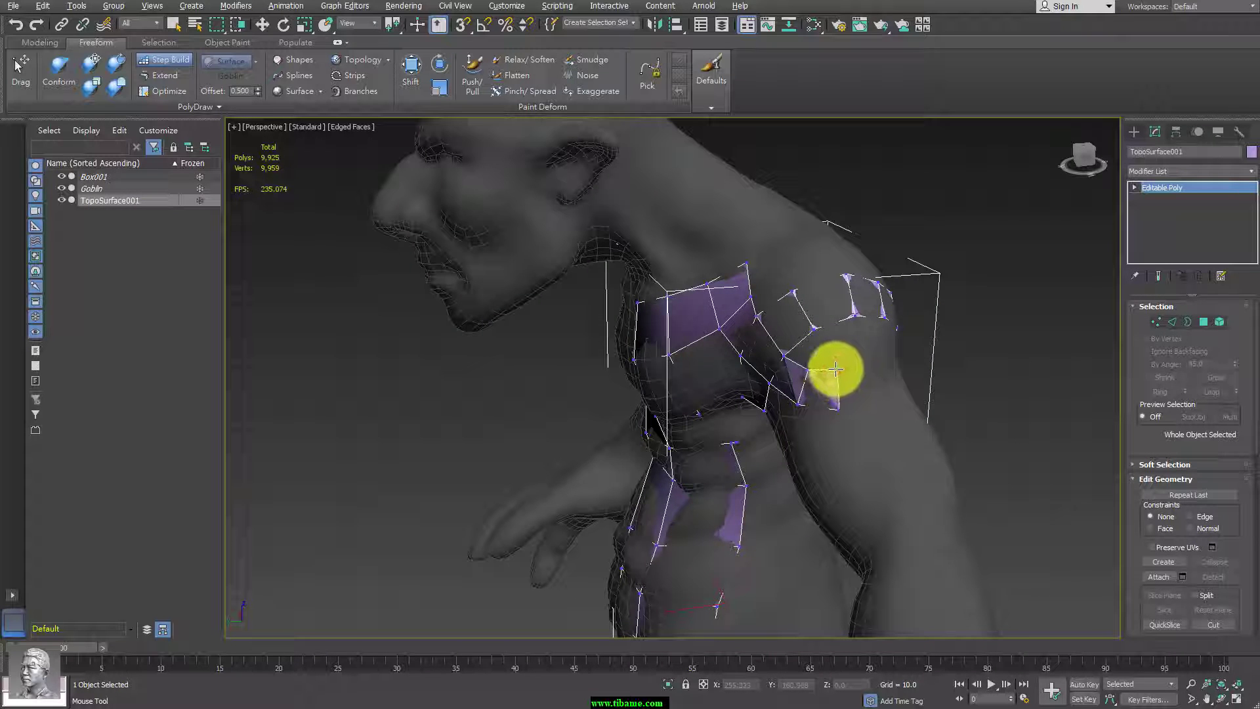
pyautogui.click(860, 359)
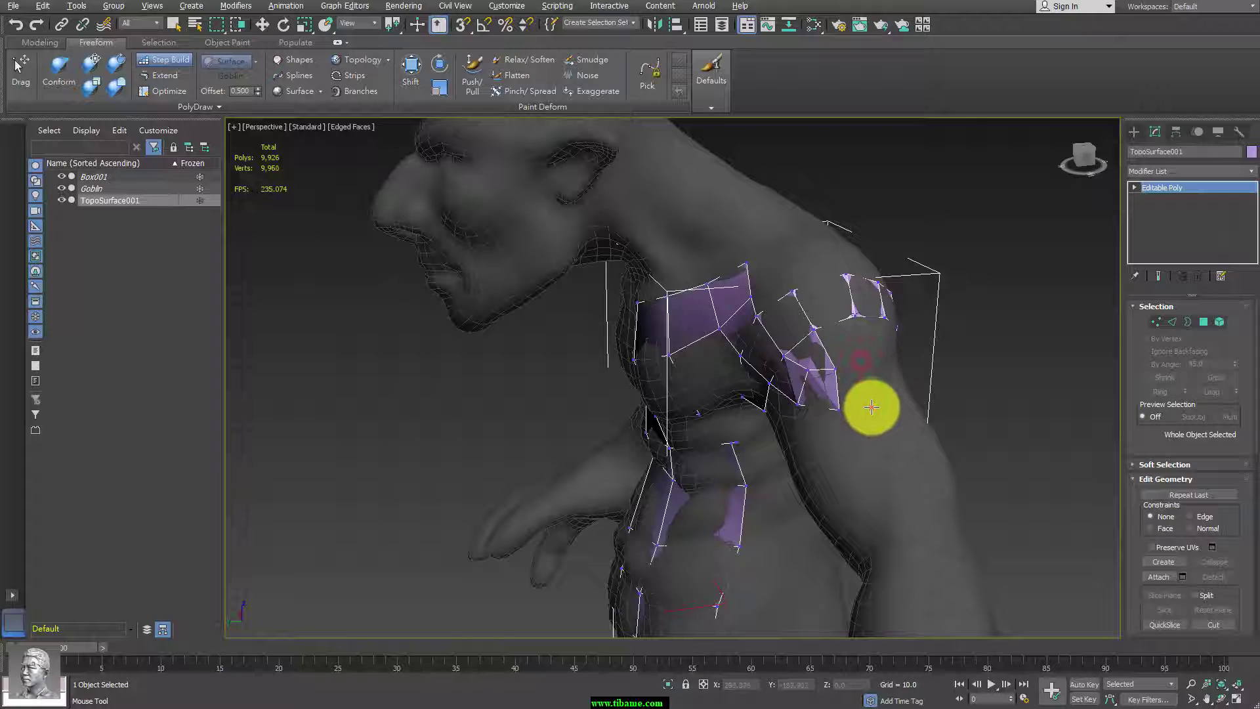
pyautogui.click(837, 344)
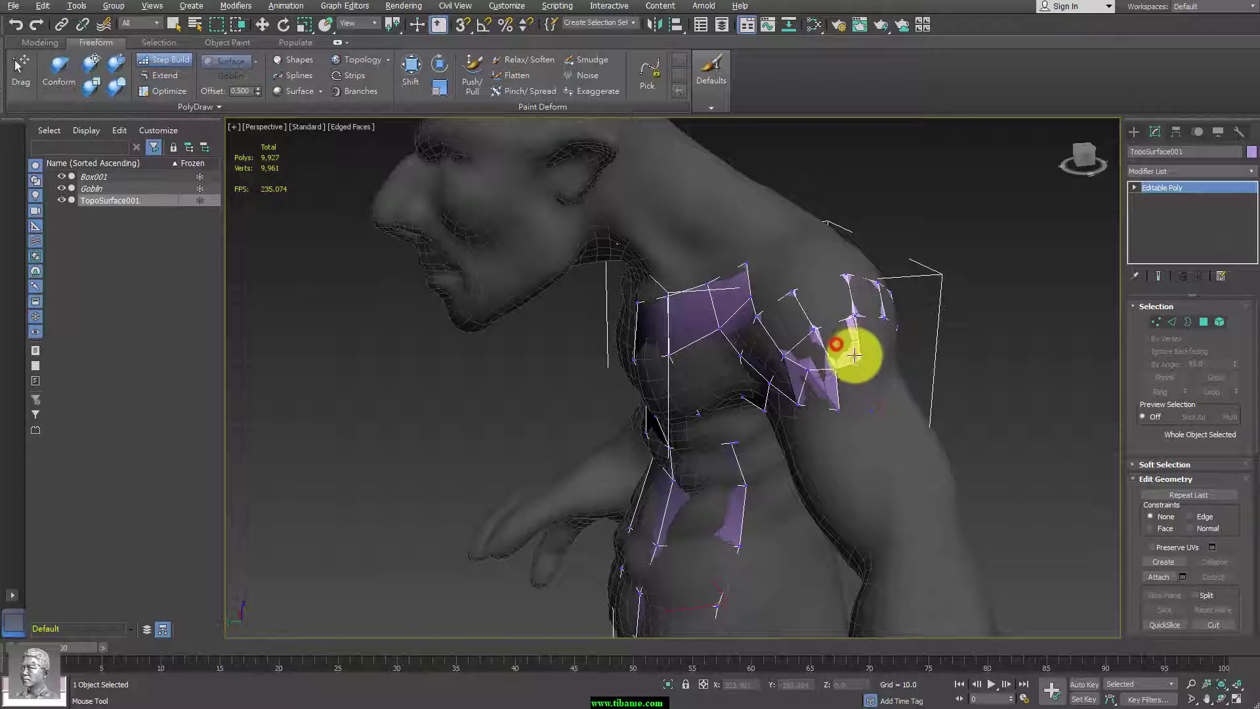
pyautogui.keyDown('alt'); pyautogui.moveTo(895, 396); pyautogui.dragTo(855, 411, button='middle'); pyautogui.keyUp('alt')
pyautogui.click(824, 388)
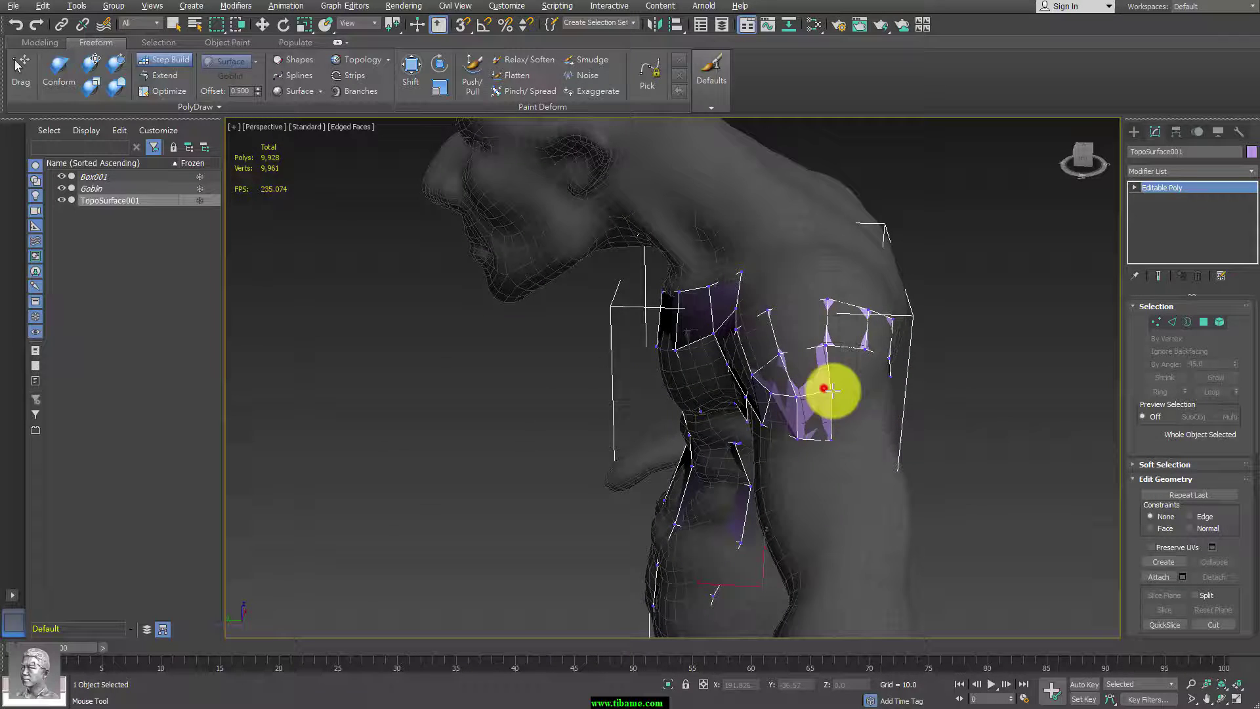
pyautogui.click(830, 437)
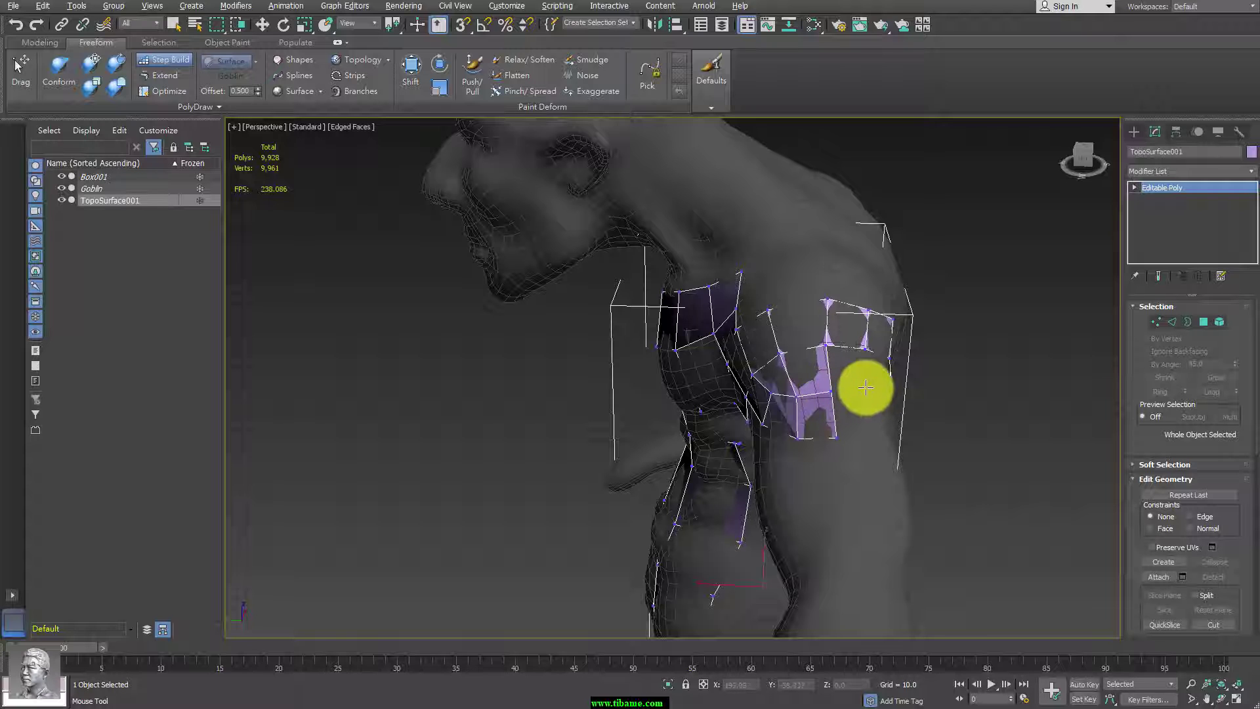
pyautogui.click(874, 421)
pyautogui.click(839, 420)
pyautogui.keyDown('shift'); pyautogui.click(848, 374); pyautogui.keyUp('shift')
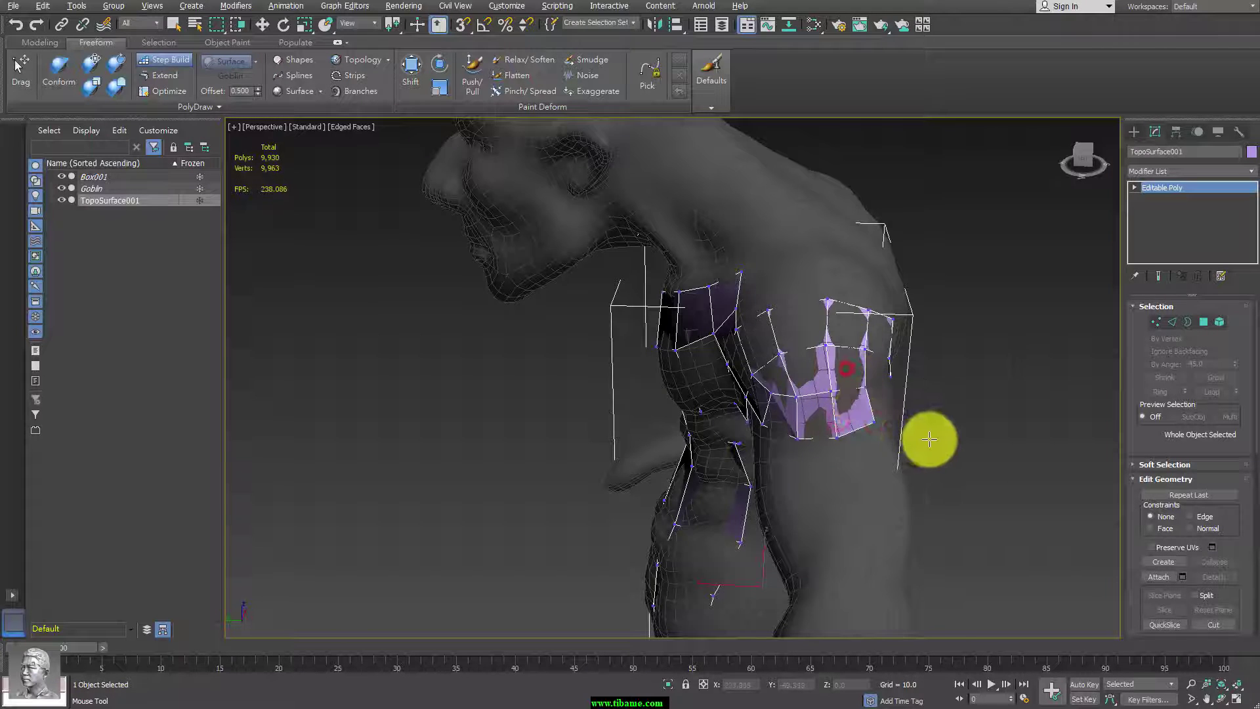
# Place vertices and fill quads on the back and top of the shoulder, closing the remaining gap.
pyautogui.keyDown('alt'); pyautogui.moveTo(928, 436); pyautogui.dragTo(745, 357, button='middle'); pyautogui.keyUp('alt')
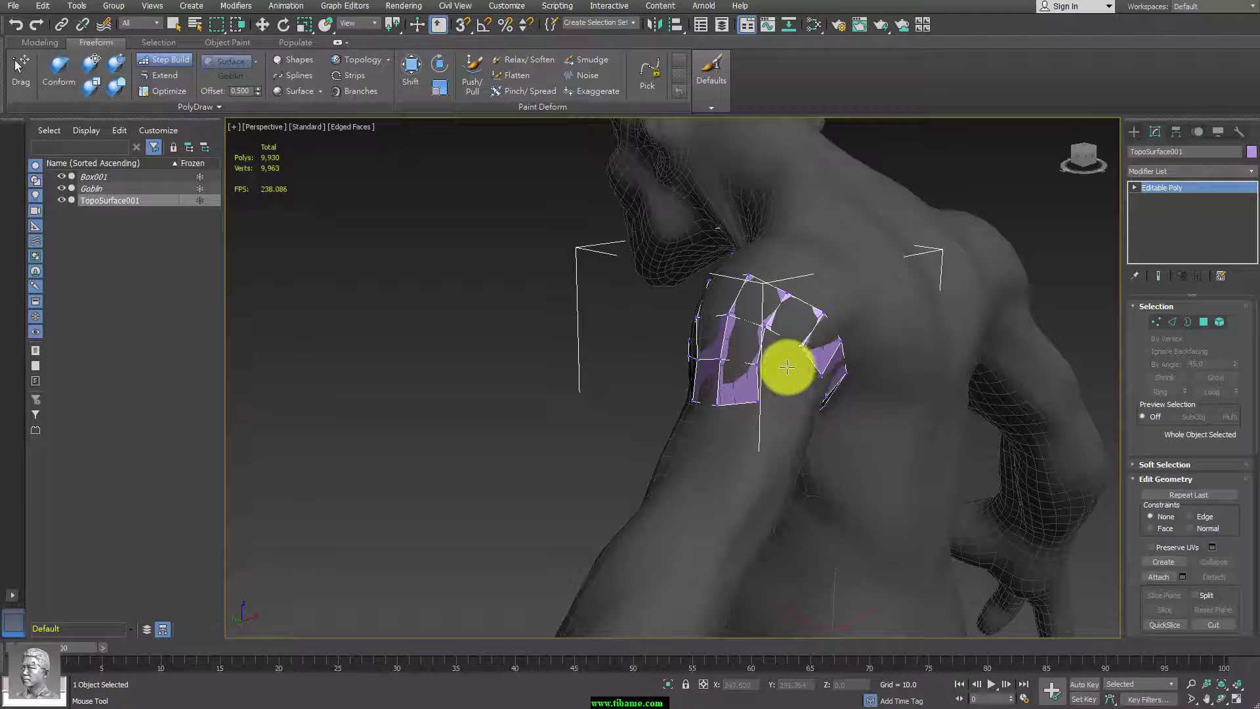
pyautogui.keyDown('shift'); pyautogui.click(773, 343); pyautogui.keyUp('shift')
pyautogui.click(799, 394)
pyautogui.keyDown('shift'); pyautogui.click(765, 383); pyautogui.keyUp('shift')
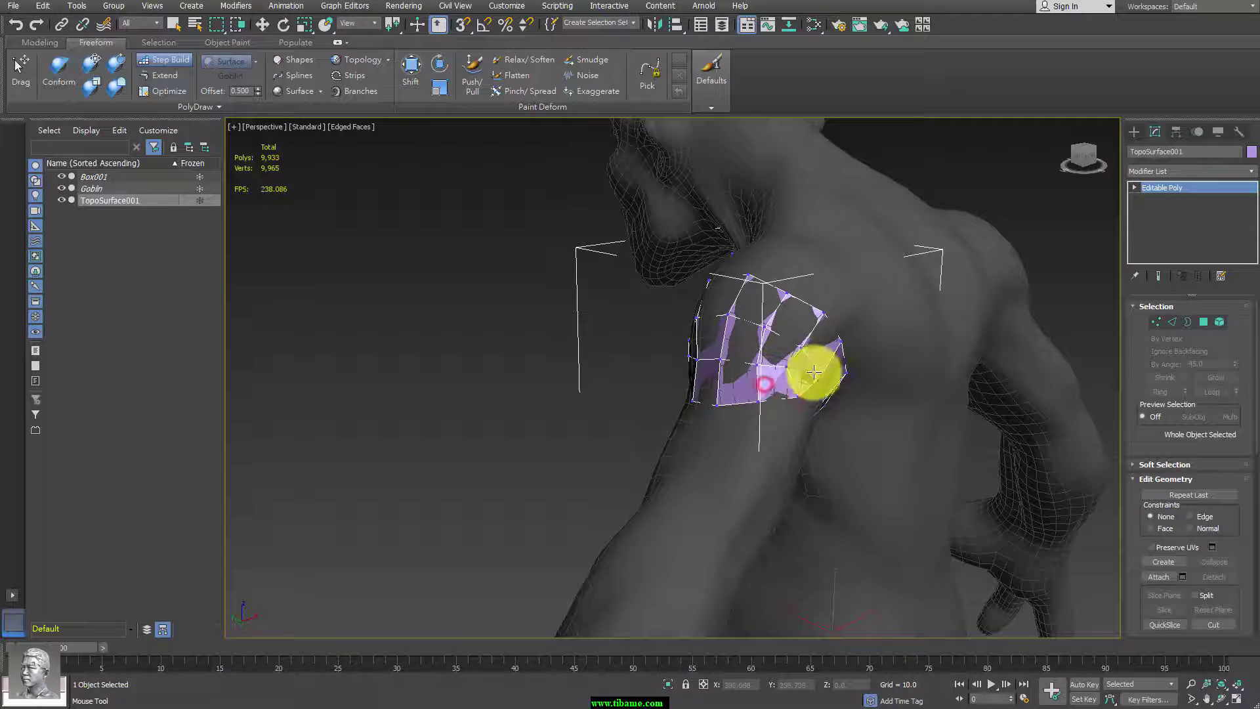
pyautogui.moveTo(814, 373)
pyautogui.keyDown('alt'); pyautogui.mouseDown(button='middle')
pyautogui.moveTo(881, 464)
pyautogui.moveTo(796, 329)
pyautogui.moveTo(852, 357)
pyautogui.moveTo(804, 330)
pyautogui.mouseUp(button='middle'); pyautogui.keyUp('alt')
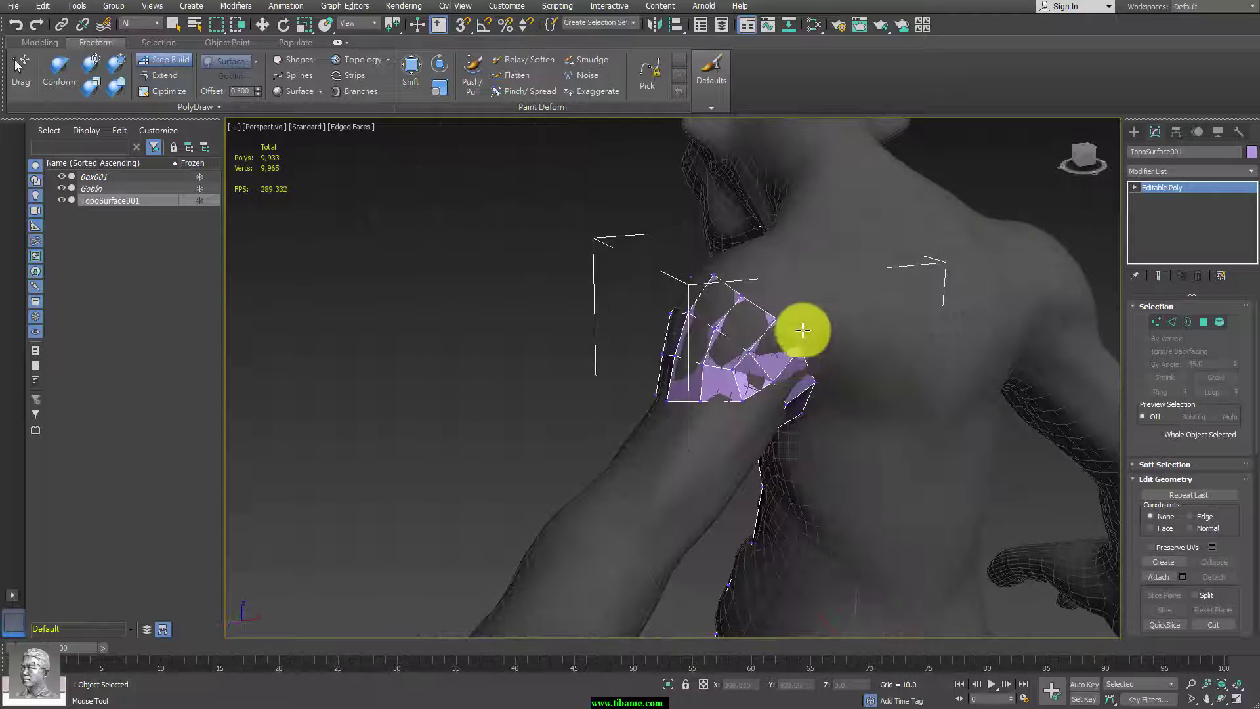
pyautogui.moveTo(698, 361)
pyautogui.keyDown('alt'); pyautogui.mouseDown(button='middle')
pyautogui.moveTo(782, 354)
pyautogui.moveTo(779, 399)
pyautogui.mouseUp(button='middle'); pyautogui.keyUp('alt')
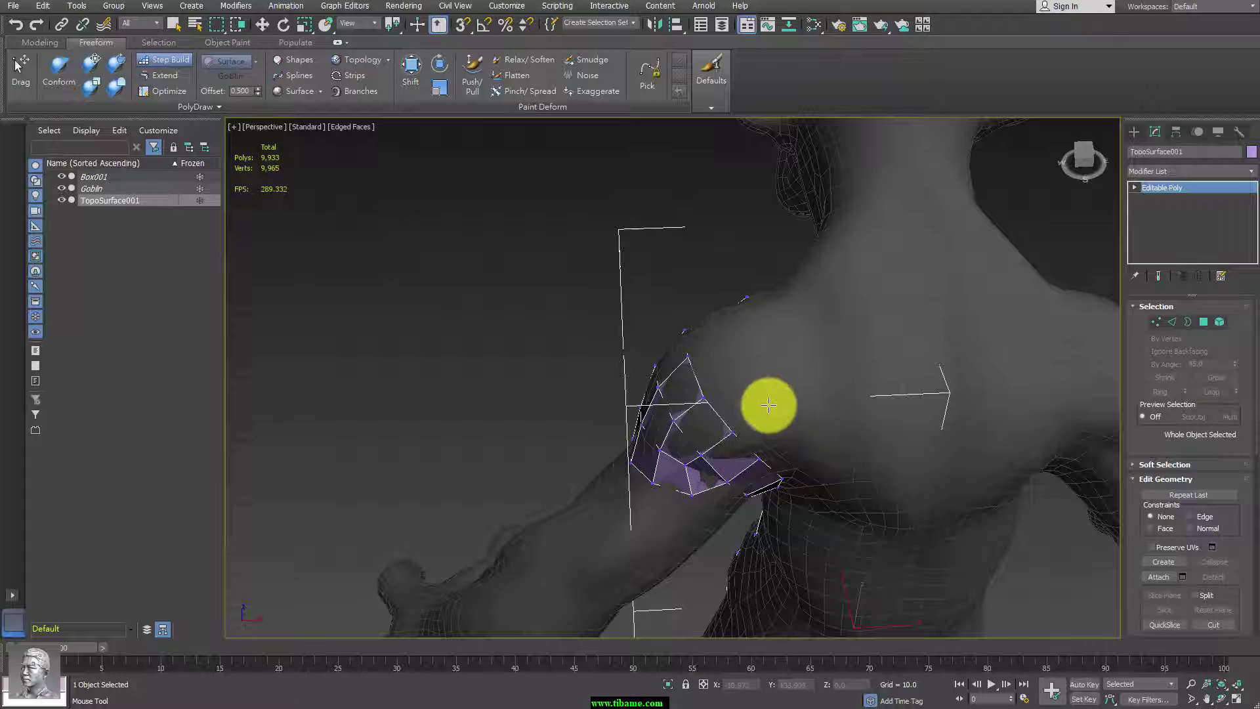
pyautogui.click(732, 341)
pyautogui.keyDown('shift'); pyautogui.click(706, 375); pyautogui.keyUp('shift')
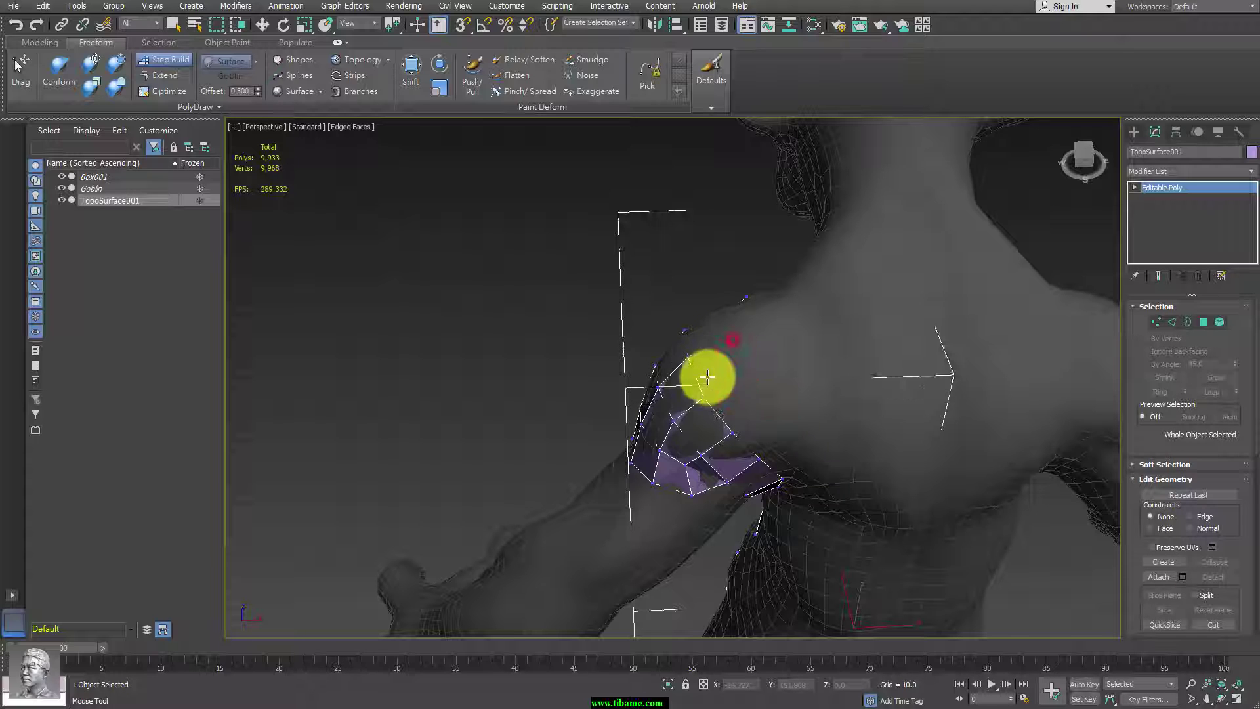
pyautogui.keyDown('shift'); pyautogui.click(746, 403); pyautogui.keyUp('shift')
pyautogui.keyDown('shift'); pyautogui.click(765, 441); pyautogui.keyUp('shift')
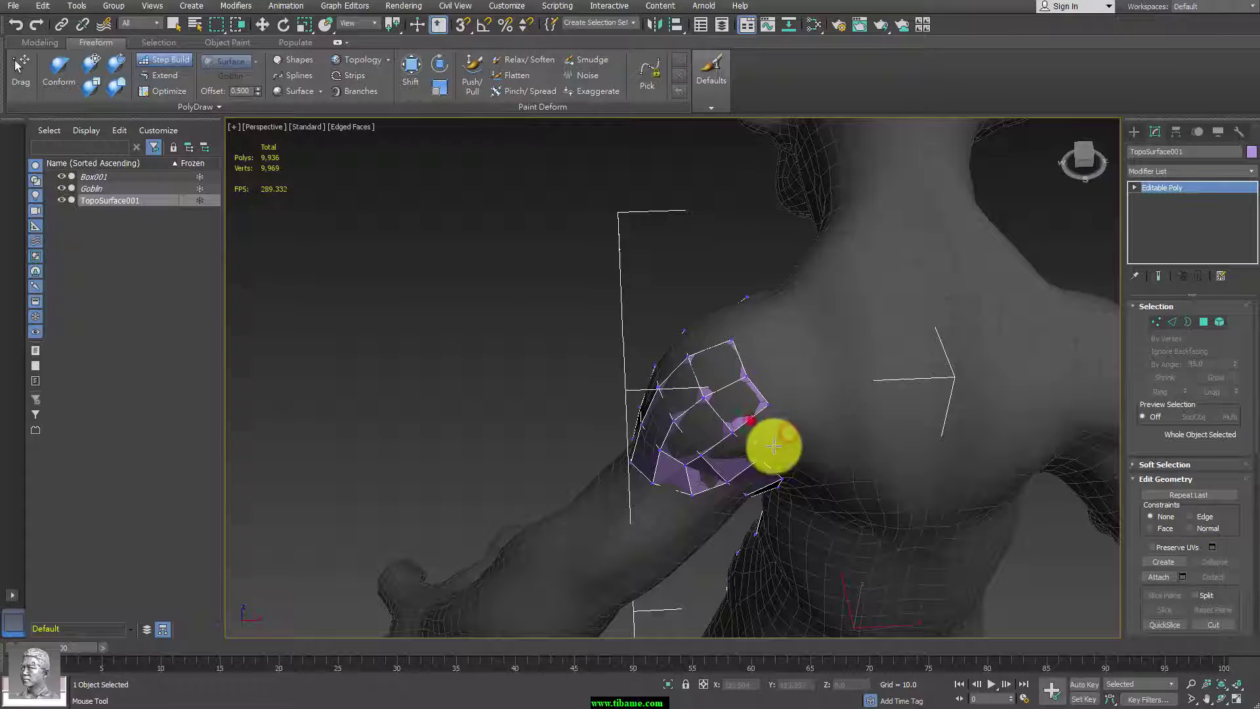
pyautogui.moveTo(780, 442)
pyautogui.mouseDown(button='middle')
pyautogui.moveTo(830, 438)
pyautogui.moveTo(841, 399)
pyautogui.mouseUp(button='middle')
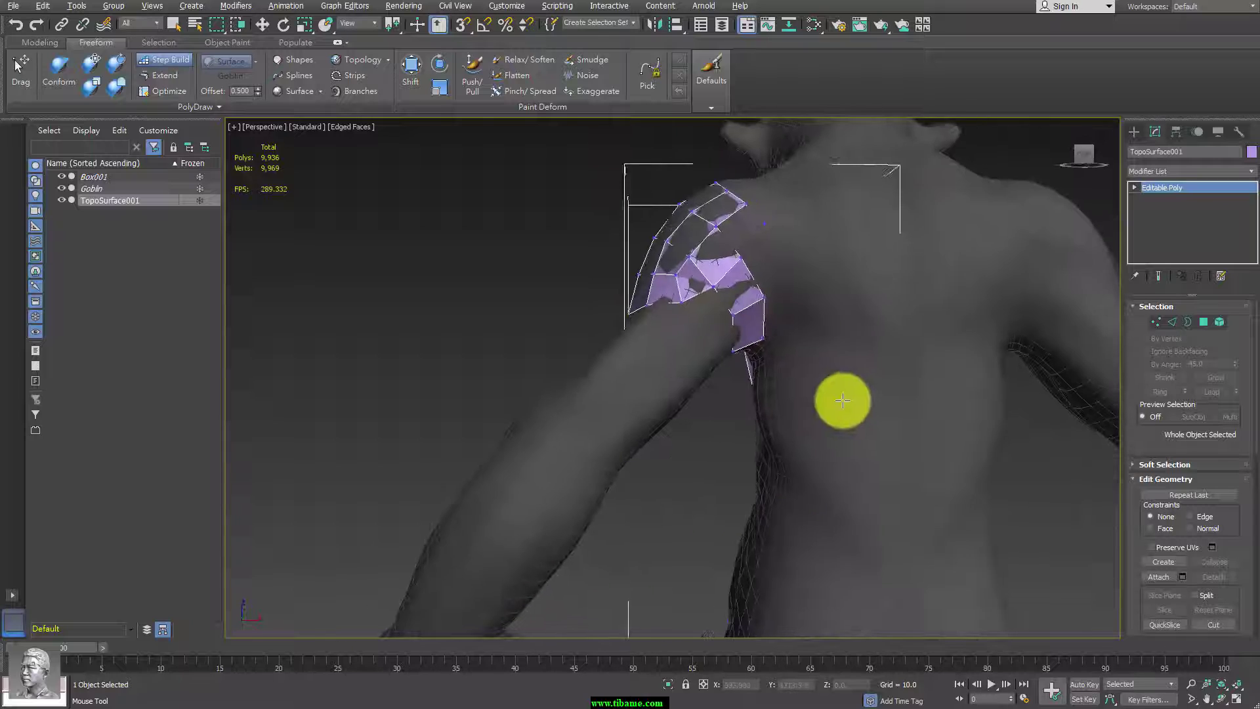
pyautogui.moveTo(751, 253)
pyautogui.keyDown('alt'); pyautogui.mouseDown(button='middle')
pyautogui.moveTo(867, 335)
pyautogui.moveTo(979, 329)
pyautogui.moveTo(965, 341)
pyautogui.moveTo(991, 364)
pyautogui.moveTo(833, 335)
pyautogui.moveTo(799, 239)
pyautogui.moveTo(797, 326)
pyautogui.moveTo(770, 361)
pyautogui.mouseUp(button='middle'); pyautogui.keyUp('alt')
pyautogui.press('F3')
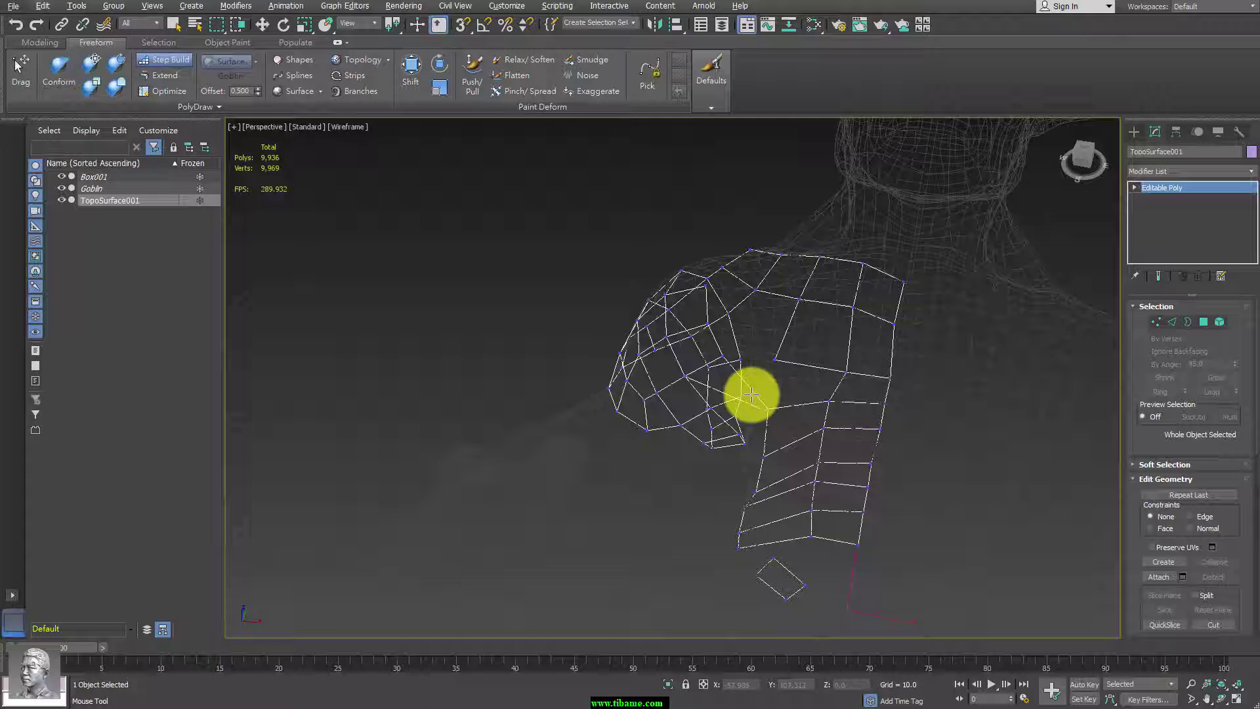
pyautogui.moveTo(751, 394)
pyautogui.keyDown('alt'); pyautogui.mouseDown(button='middle')
pyautogui.moveTo(858, 368)
pyautogui.moveTo(845, 319)
pyautogui.mouseUp(button='middle'); pyautogui.keyUp('alt')
pyautogui.keyDown('shift'); pyautogui.click(845, 319); pyautogui.keyUp('shift')
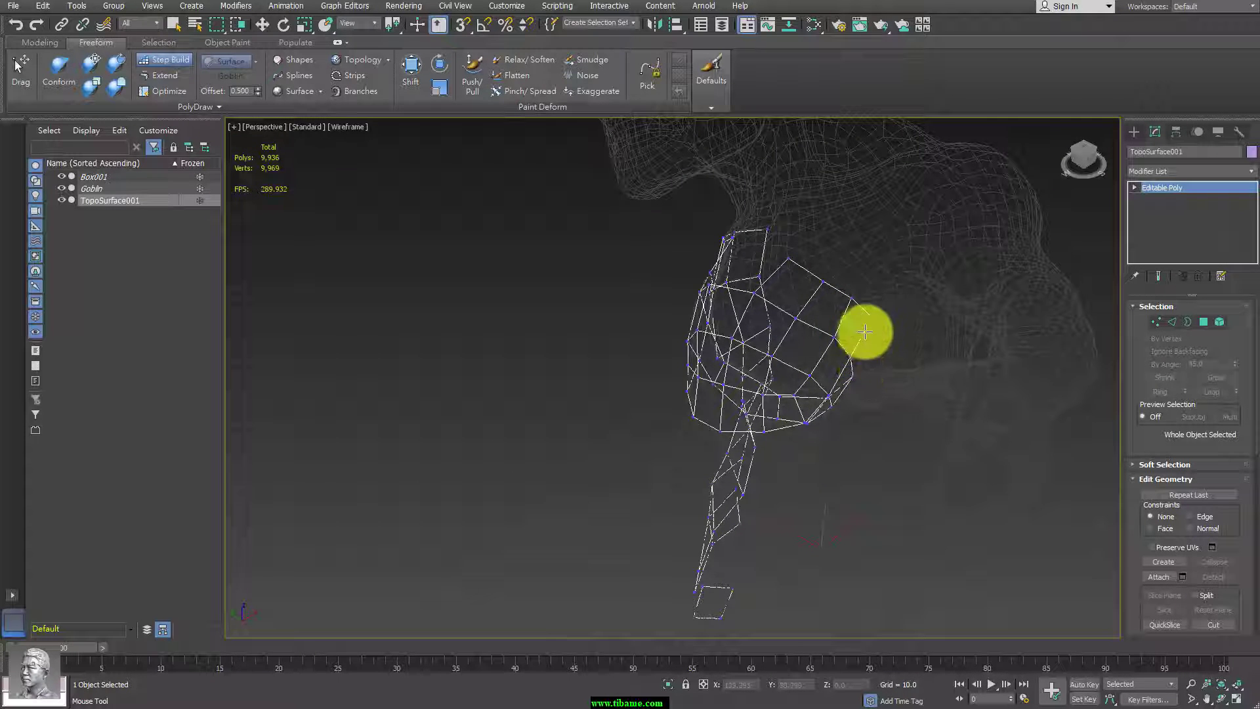
pyautogui.press('F3')
pyautogui.press('F3')
pyautogui.press('F3')
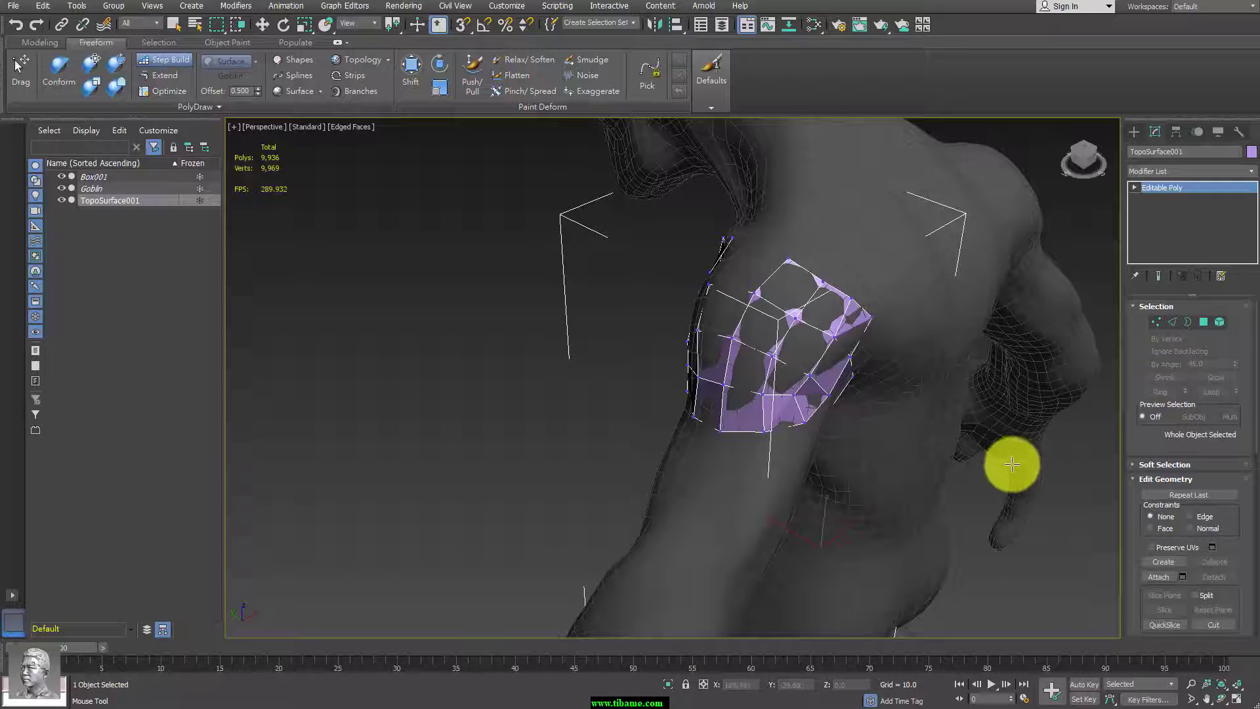
pyautogui.moveTo(1013, 464)
pyautogui.keyDown('alt'); pyautogui.mouseDown(button='middle')
pyautogui.moveTo(965, 473)
pyautogui.moveTo(924, 431)
pyautogui.mouseUp(button='middle'); pyautogui.keyUp('alt')
pyautogui.moveTo(904, 332)
pyautogui.keyDown('alt'); pyautogui.mouseDown(button='middle')
pyautogui.moveTo(853, 388)
pyautogui.moveTo(792, 319)
pyautogui.mouseUp(button='middle'); pyautogui.keyUp('alt')
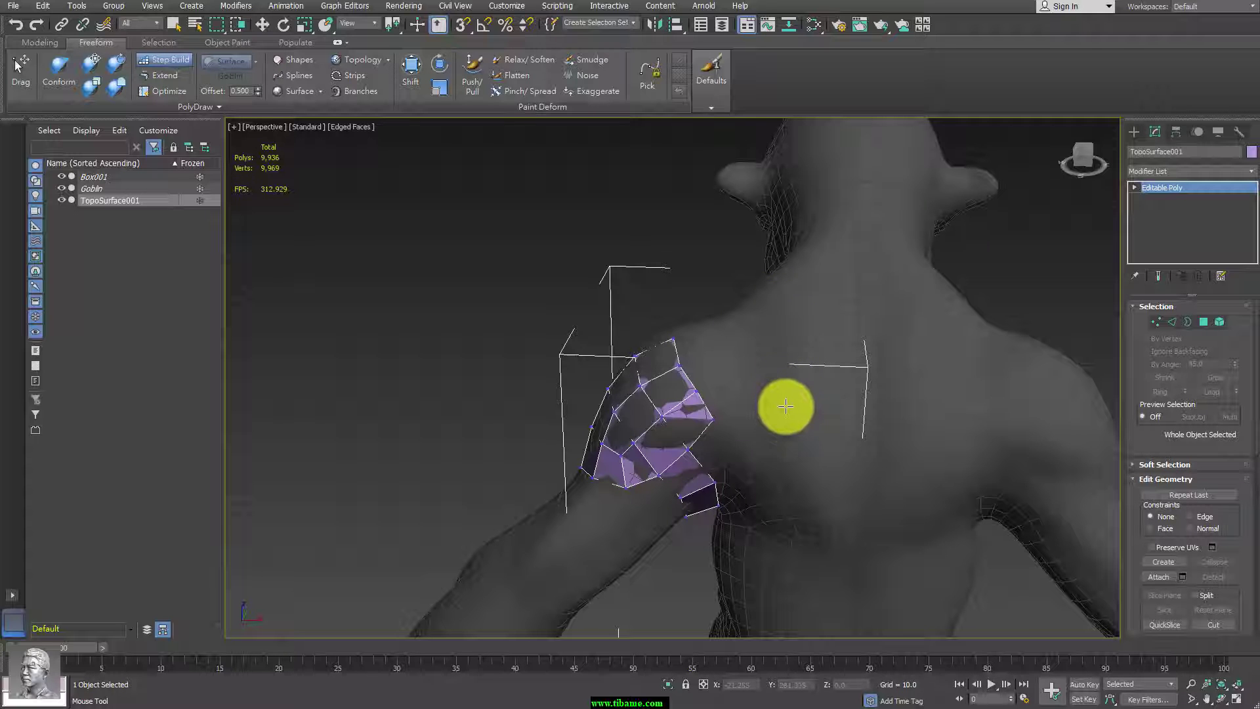
pyautogui.keyDown('alt'); pyautogui.moveTo(825, 450); pyautogui.dragTo(829, 442, button='middle'); pyautogui.keyUp('alt')
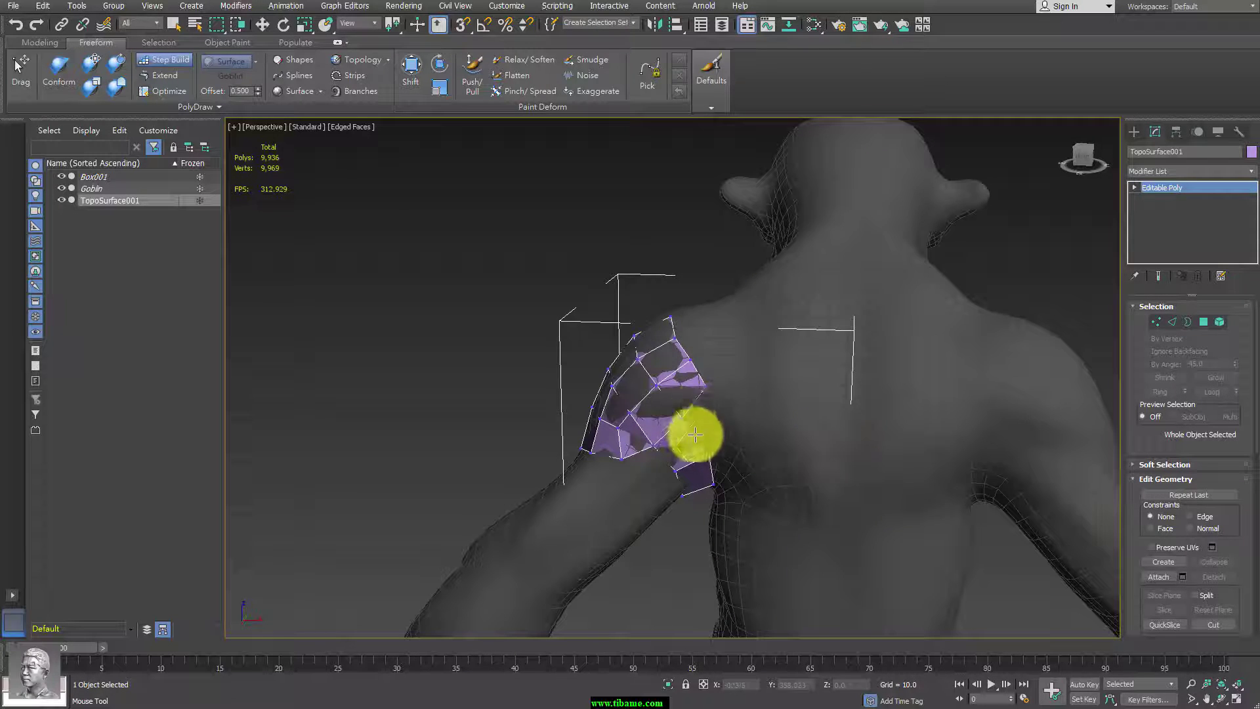
# Place vertices across the upper back and fill quads along and below the shoulder strip.
pyautogui.click(787, 372)
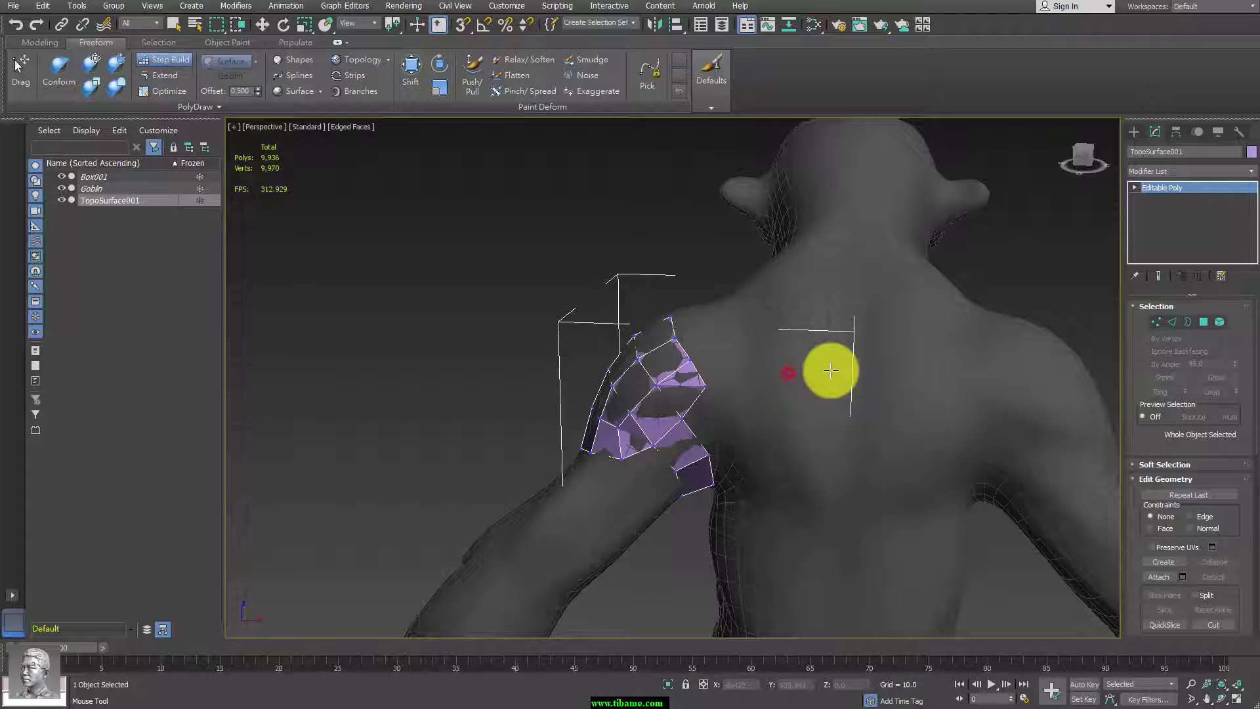
pyautogui.click(820, 371)
pyautogui.click(821, 335)
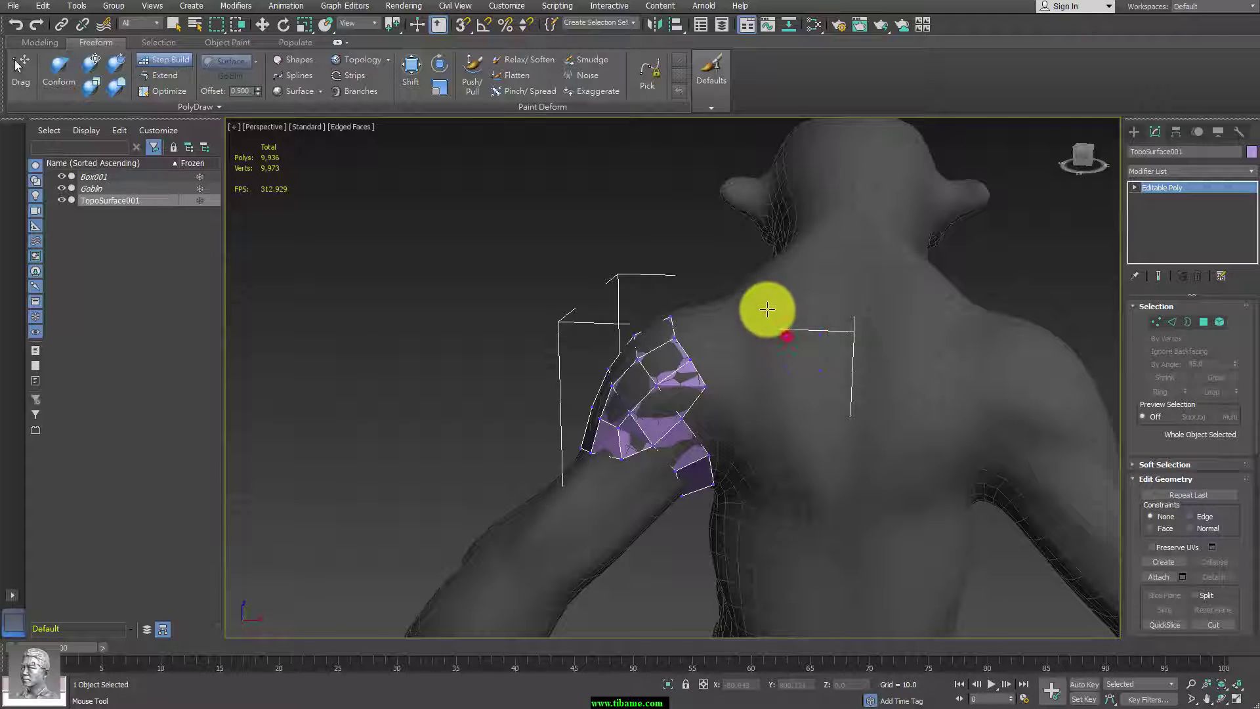
pyautogui.click(767, 310)
pyautogui.click(806, 294)
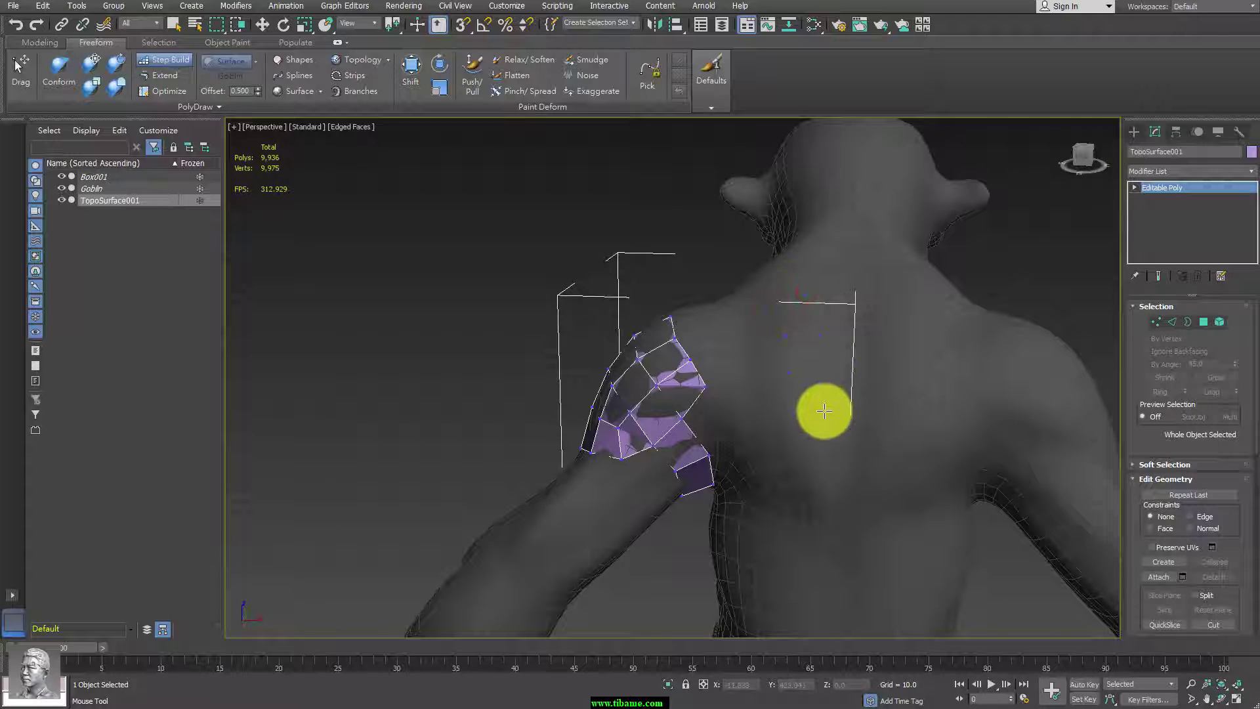
pyautogui.click(821, 412)
pyautogui.click(780, 409)
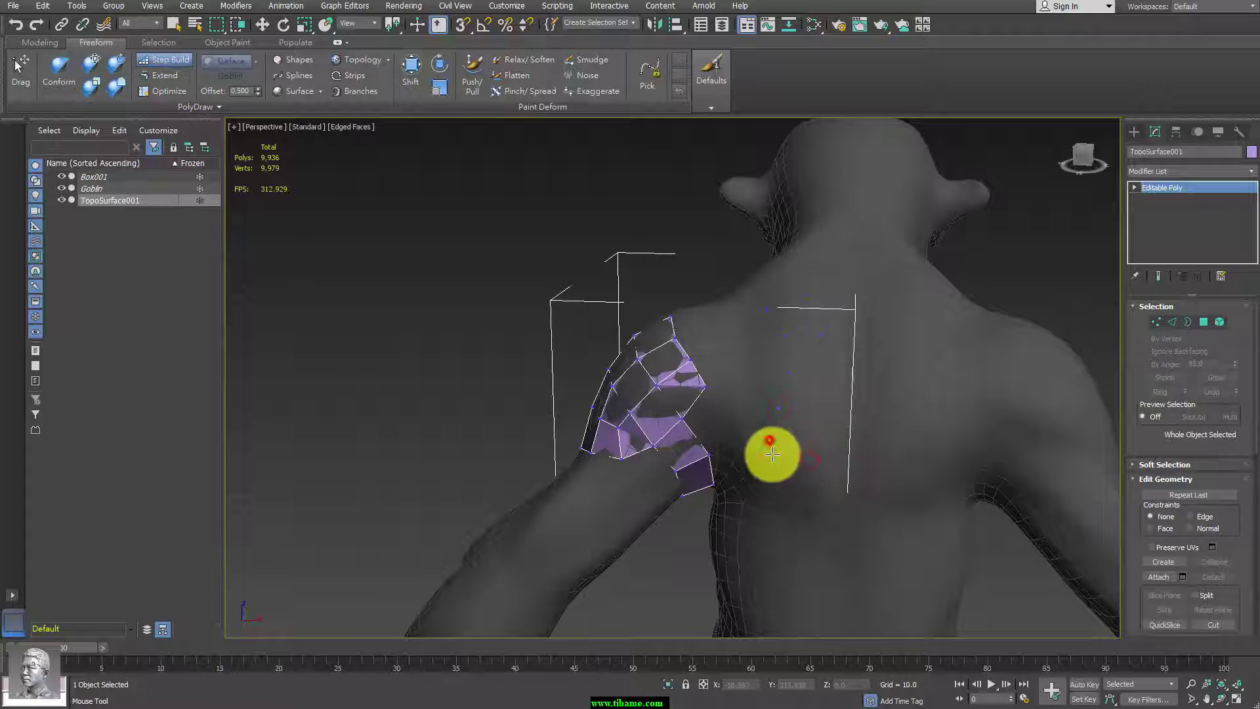
pyautogui.click(743, 458)
pyautogui.click(740, 485)
pyautogui.click(758, 492)
pyautogui.click(772, 441)
pyautogui.moveTo(786, 465)
pyautogui.keyDown('shift'); pyautogui.mouseDown()
pyautogui.moveTo(799, 365)
pyautogui.moveTo(787, 315)
pyautogui.mouseUp(); pyautogui.keyUp('shift')
# Remove the oversized shoulder polygon and extend the strip with quads toward the lower shoulder.
pyautogui.moveTo(788, 315)
pyautogui.keyDown('alt'); pyautogui.mouseDown(button='middle')
pyautogui.moveTo(923, 414)
pyautogui.moveTo(906, 405)
pyautogui.moveTo(867, 435)
pyautogui.mouseUp(button='middle'); pyautogui.keyUp('alt')
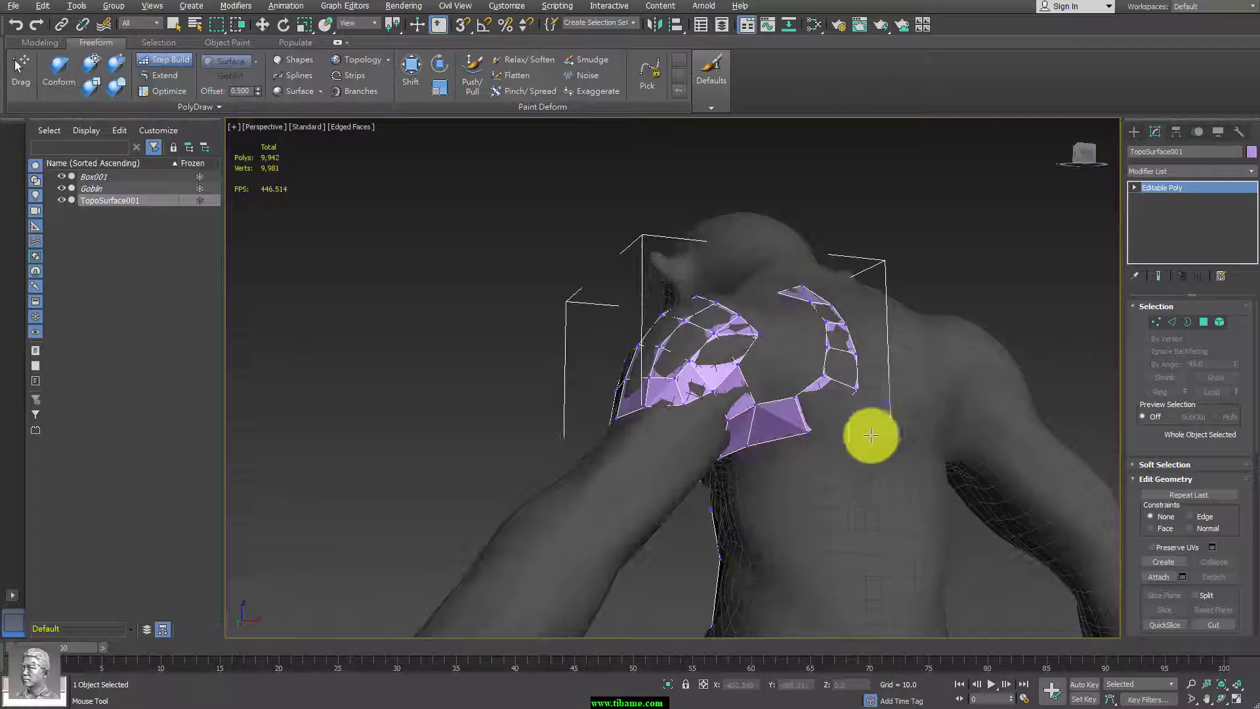
pyautogui.keyDown('ctrl'); pyautogui.keyDown('shift'); pyautogui.click(784, 420); pyautogui.keyUp('shift'); pyautogui.keyUp('ctrl')
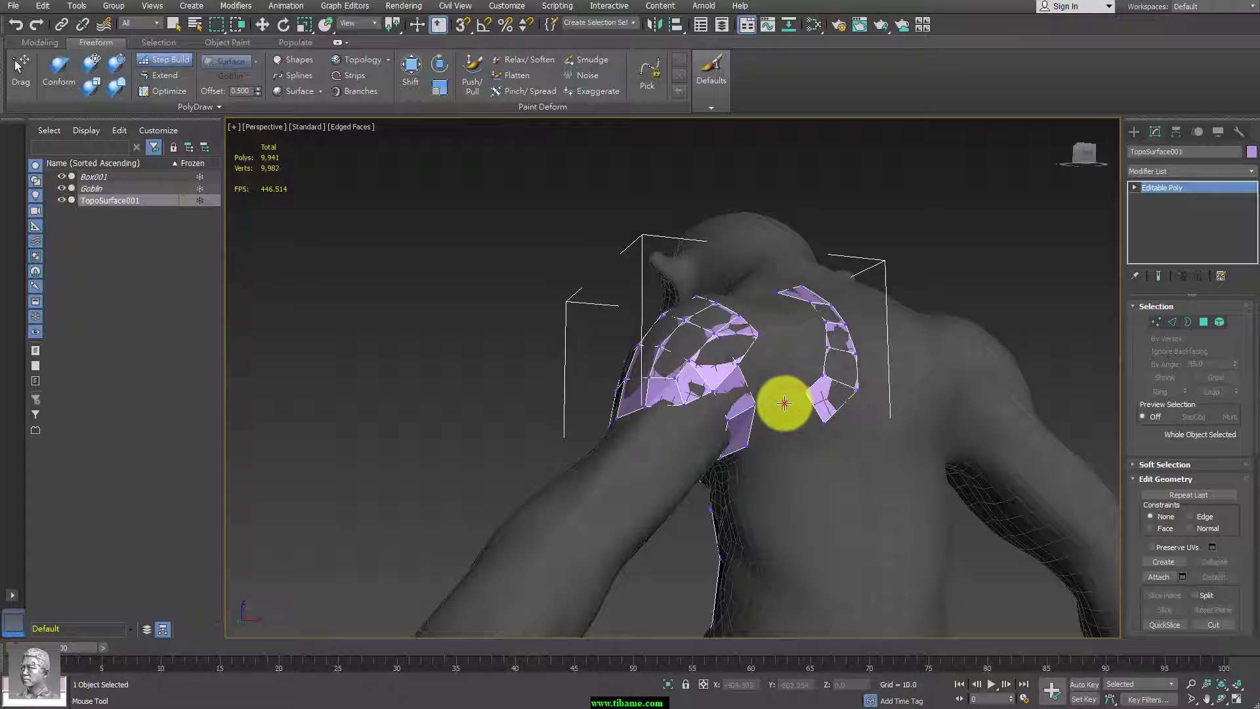
pyautogui.moveTo(785, 402)
pyautogui.keyDown('shift'); pyautogui.mouseDown()
pyautogui.moveTo(785, 439)
pyautogui.moveTo(755, 427)
pyautogui.mouseUp(); pyautogui.keyUp('shift')
pyautogui.moveTo(919, 450)
pyautogui.keyDown('alt'); pyautogui.mouseDown(button='middle')
pyautogui.moveTo(903, 484)
pyautogui.moveTo(784, 405)
pyautogui.mouseUp(button='middle'); pyautogui.keyUp('alt')
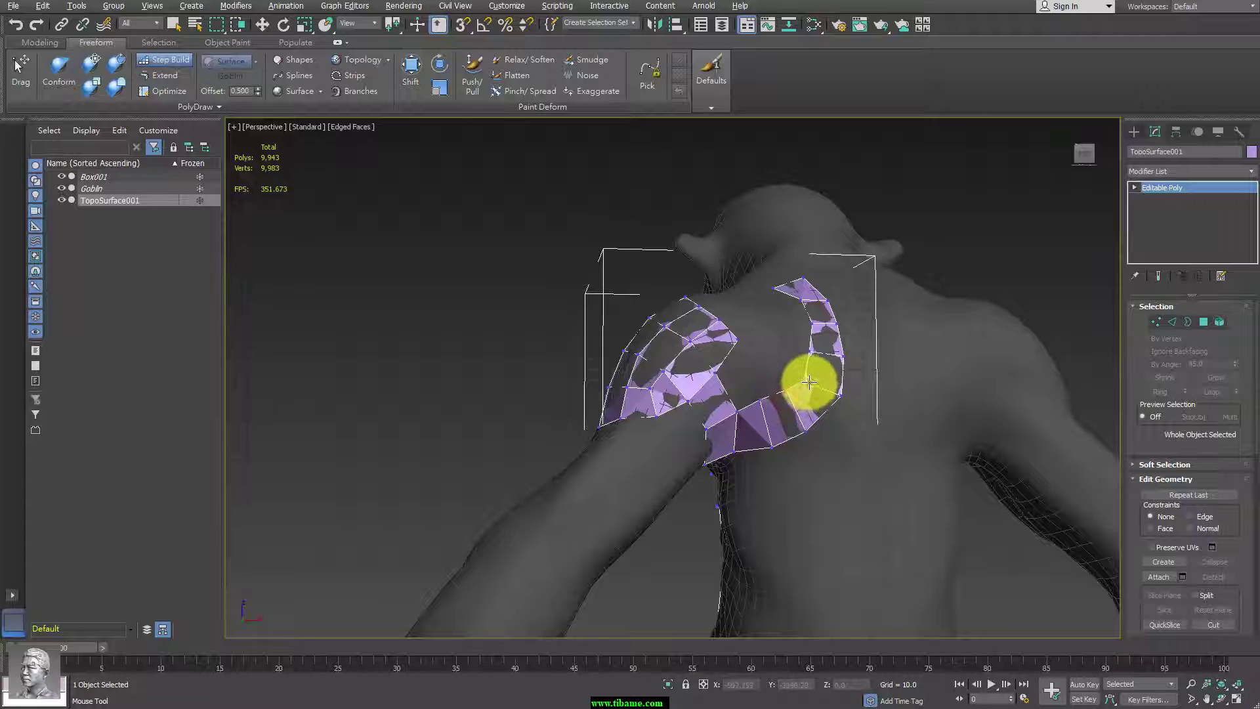
pyautogui.moveTo(808, 375)
pyautogui.keyDown('shift'); pyautogui.mouseDown()
pyautogui.moveTo(805, 437)
pyautogui.moveTo(841, 392)
pyautogui.mouseUp(); pyautogui.keyUp('shift')
pyautogui.keyDown('alt'); pyautogui.moveTo(892, 403); pyautogui.dragTo(878, 470, button='middle'); pyautogui.keyUp('alt')
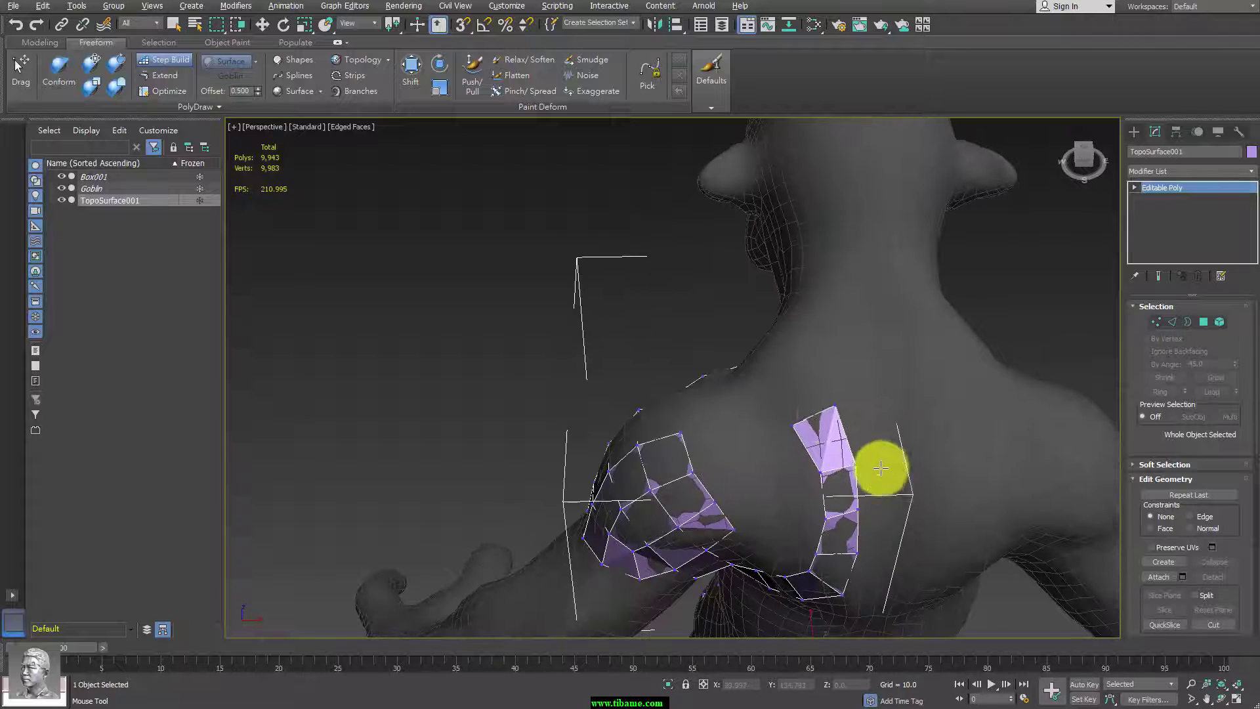
pyautogui.moveTo(805, 436)
pyautogui.keyDown('shift'); pyautogui.mouseDown()
pyautogui.moveTo(841, 418)
pyautogui.moveTo(803, 387)
pyautogui.mouseUp(); pyautogui.keyUp('shift')
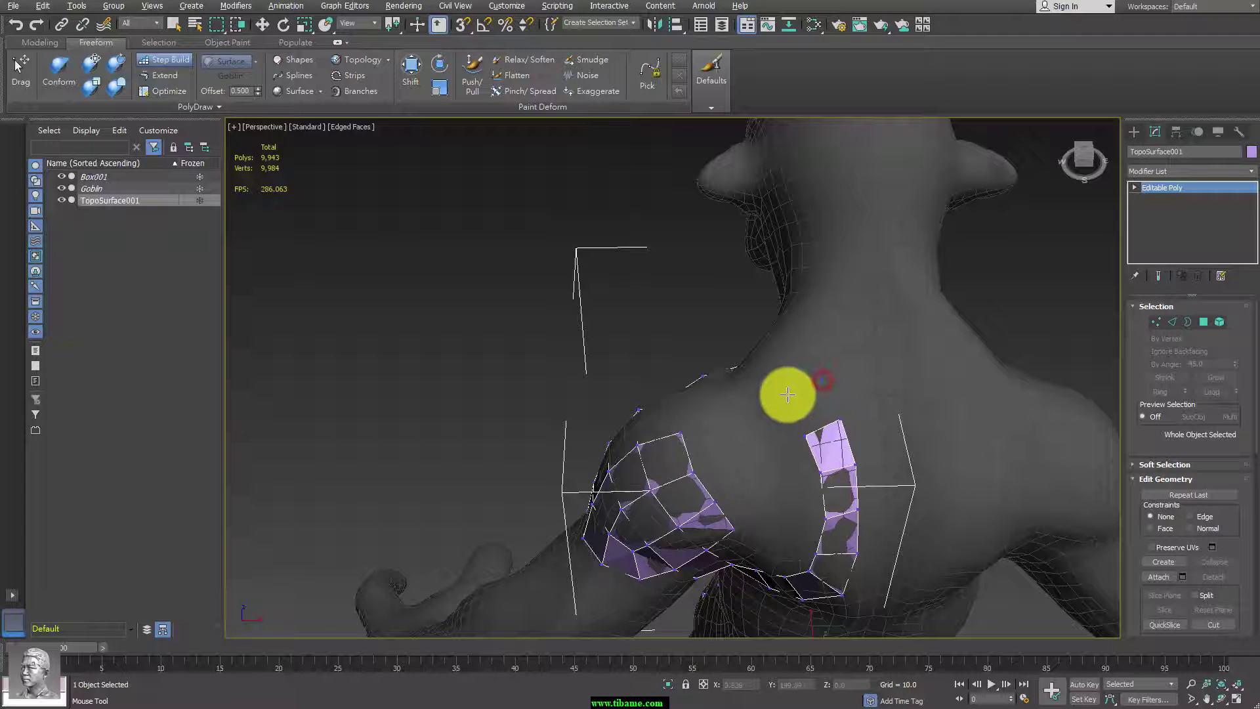
pyautogui.keyDown('shift'); pyautogui.click(821, 431); pyautogui.keyUp('shift')
# Place two vertices on the shoulder surface and fill a quad at the strip's end.
pyautogui.moveTo(821, 430)
pyautogui.keyDown('alt'); pyautogui.mouseDown(button='middle')
pyautogui.moveTo(915, 417)
pyautogui.moveTo(728, 337)
pyautogui.mouseUp(button='middle'); pyautogui.keyUp('alt')
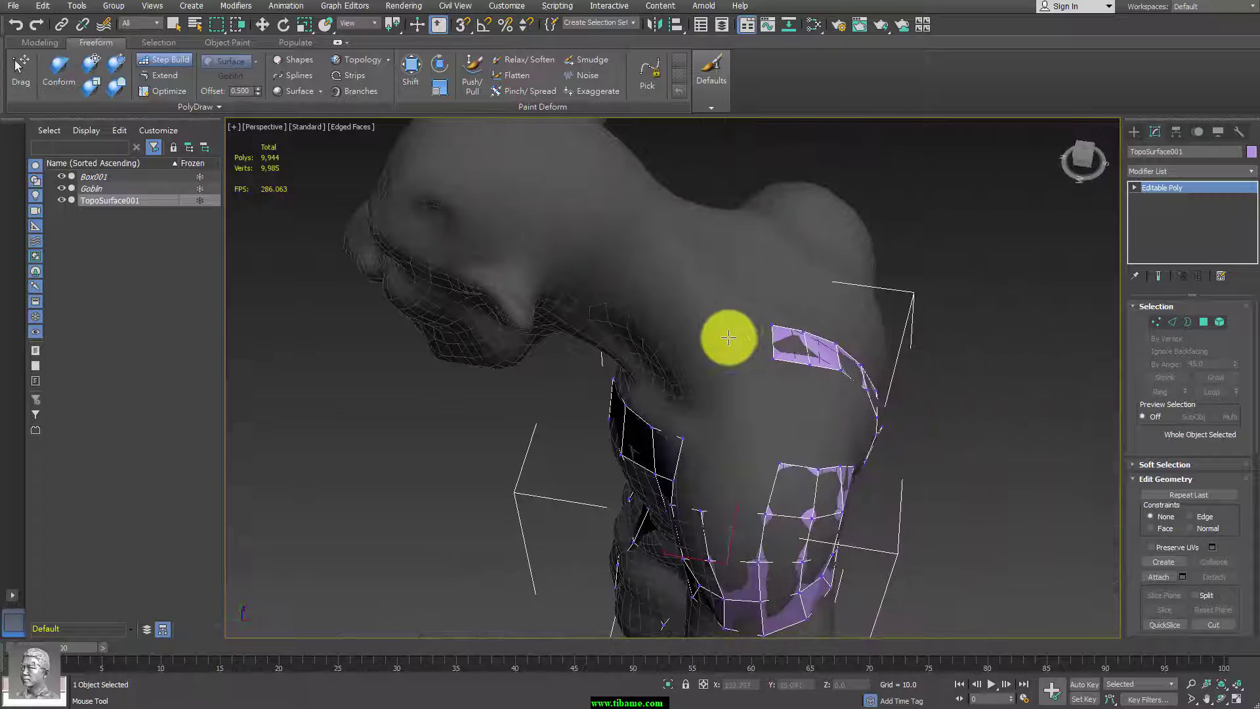
pyautogui.click(731, 338)
pyautogui.click(745, 365)
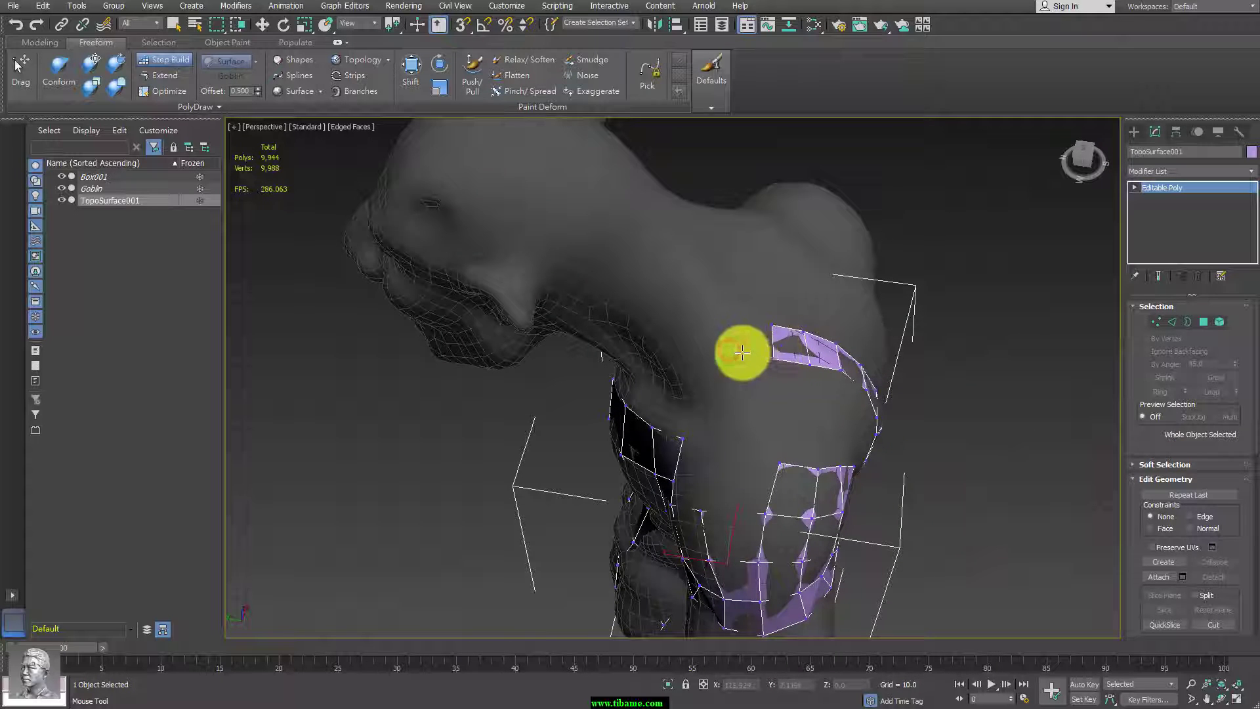
pyautogui.keyDown('shift'); pyautogui.click(739, 352); pyautogui.keyUp('shift')
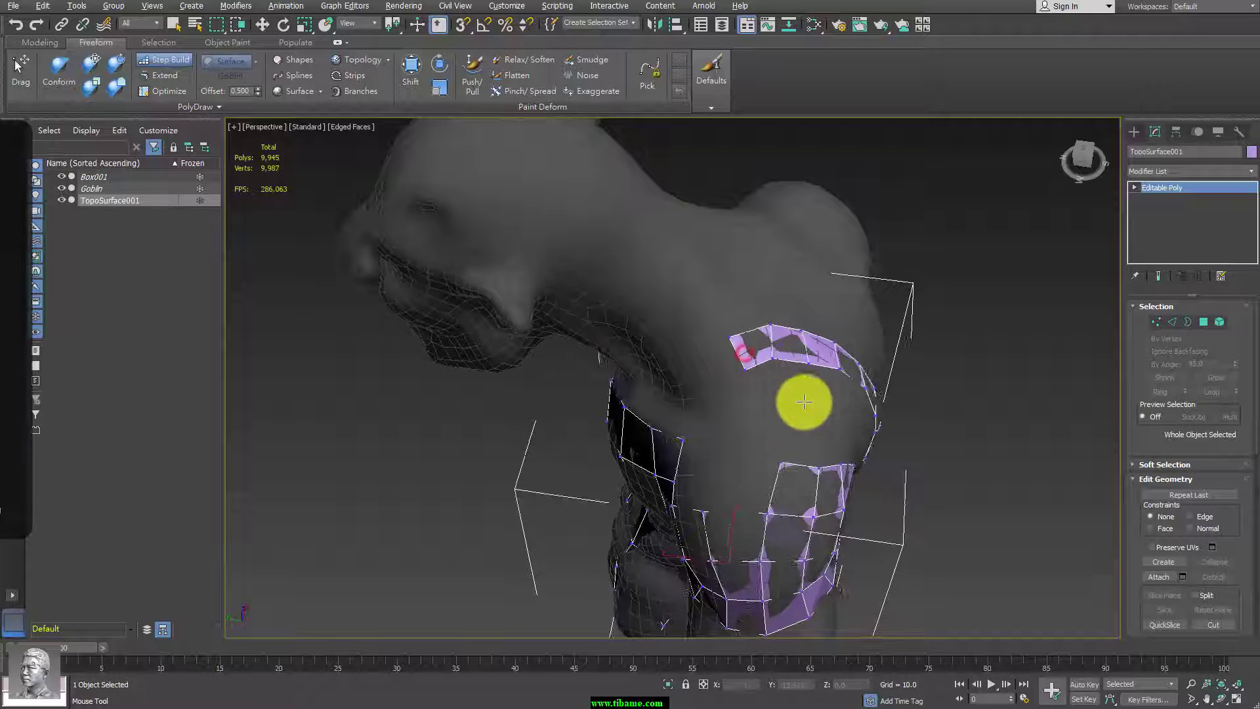
# Extend two new quads outward from the upper shoulder strip's edges with PolyDraw Extend.
pyautogui.keyDown('alt'); pyautogui.moveTo(804, 401); pyautogui.dragTo(858, 368, button='middle'); pyautogui.keyUp('alt')
pyautogui.click(166, 75)
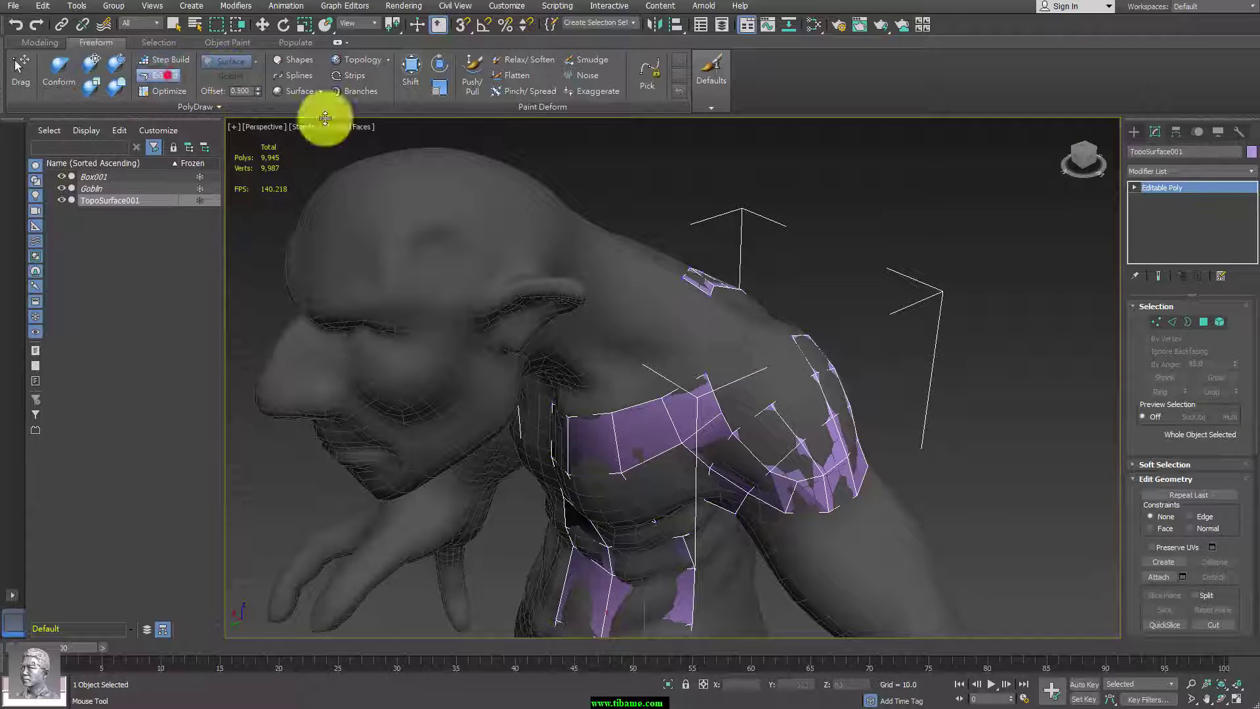
pyautogui.keyDown('shift'); pyautogui.moveTo(697, 291); pyautogui.dragTo(624, 365); pyautogui.keyUp('shift')
pyautogui.moveTo(623, 365)
pyautogui.keyDown('alt'); pyautogui.mouseDown(button='middle')
pyautogui.moveTo(742, 357)
pyautogui.moveTo(728, 340)
pyautogui.moveTo(667, 373)
pyautogui.moveTo(664, 411)
pyautogui.moveTo(634, 342)
pyautogui.mouseUp(button='middle'); pyautogui.keyUp('alt')
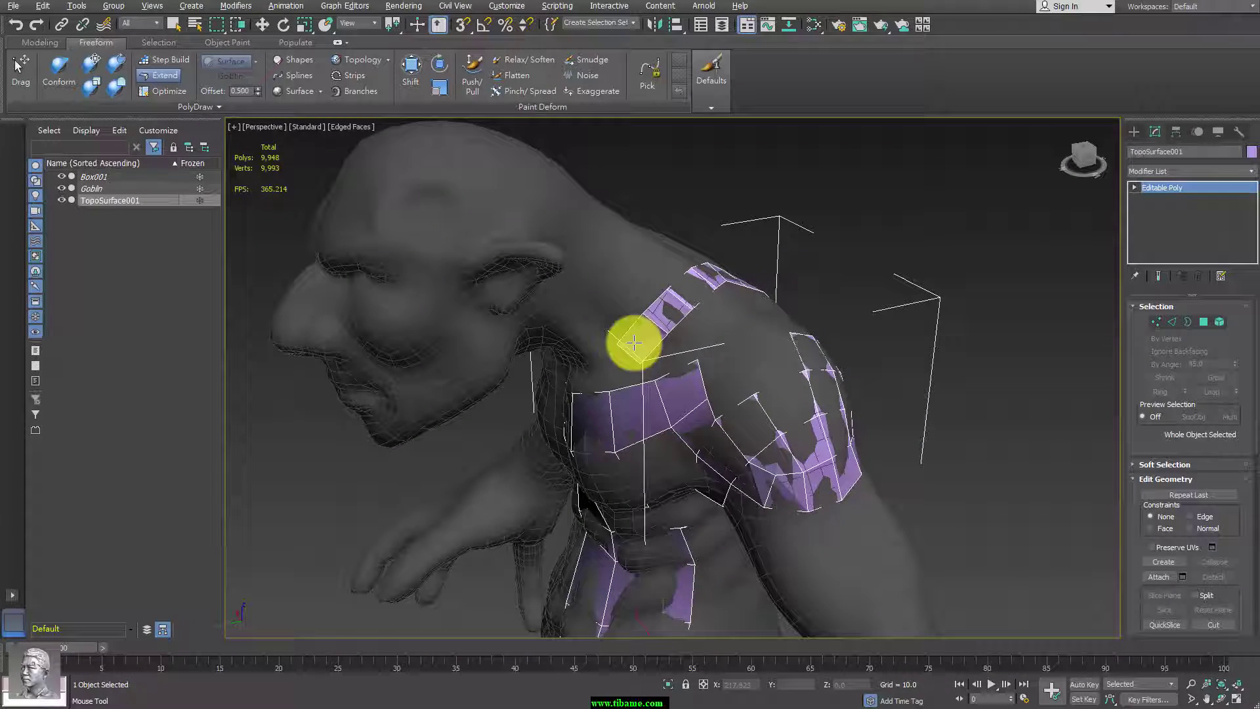
# Back in Step Build, reshape the neck-top quad and fill quads where neck meets shoulder.
pyautogui.click(164, 59)
pyautogui.moveTo(673, 330)
pyautogui.mouseDown()
pyautogui.moveTo(665, 293)
pyautogui.moveTo(661, 343)
pyautogui.mouseUp()
pyautogui.moveTo(746, 386)
pyautogui.keyDown('alt'); pyautogui.mouseDown(button='middle')
pyautogui.moveTo(712, 427)
pyautogui.moveTo(753, 404)
pyautogui.mouseUp(button='middle'); pyautogui.keyUp('alt')
pyautogui.keyDown('shift'); pyautogui.click(740, 394); pyautogui.keyUp('shift')
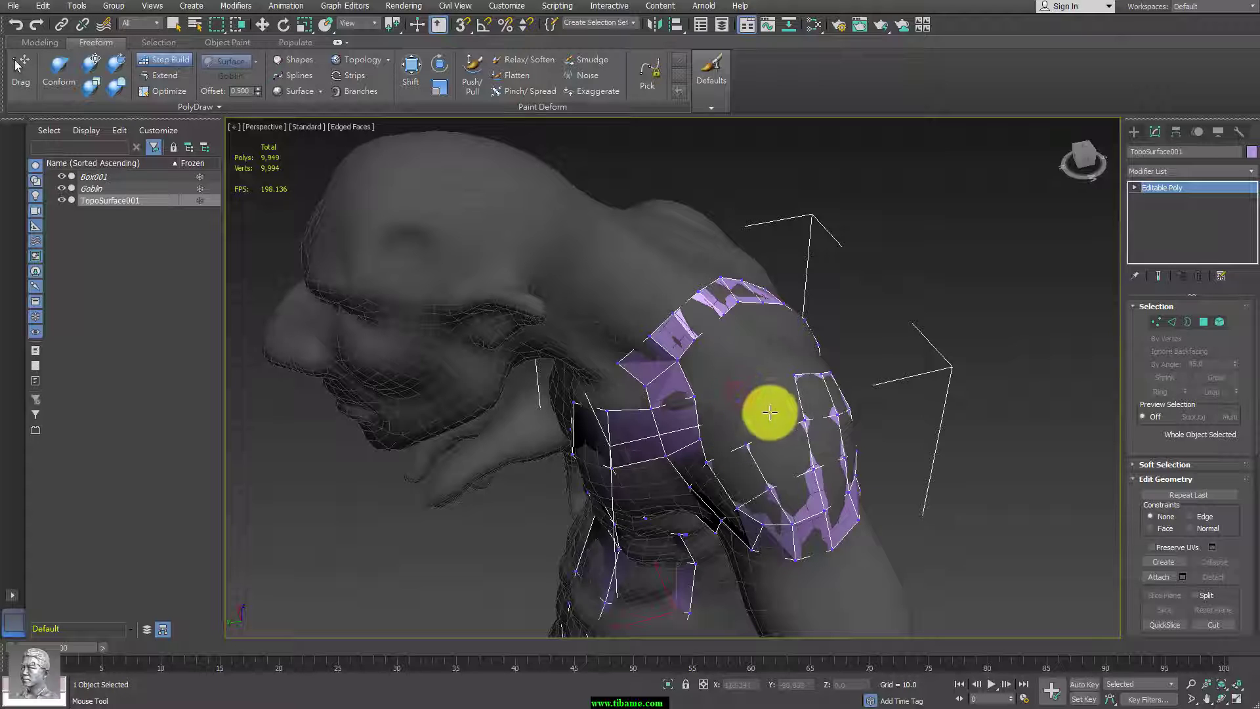
pyautogui.keyDown('alt'); pyautogui.moveTo(768, 402); pyautogui.dragTo(783, 375, button='middle'); pyautogui.keyUp('alt')
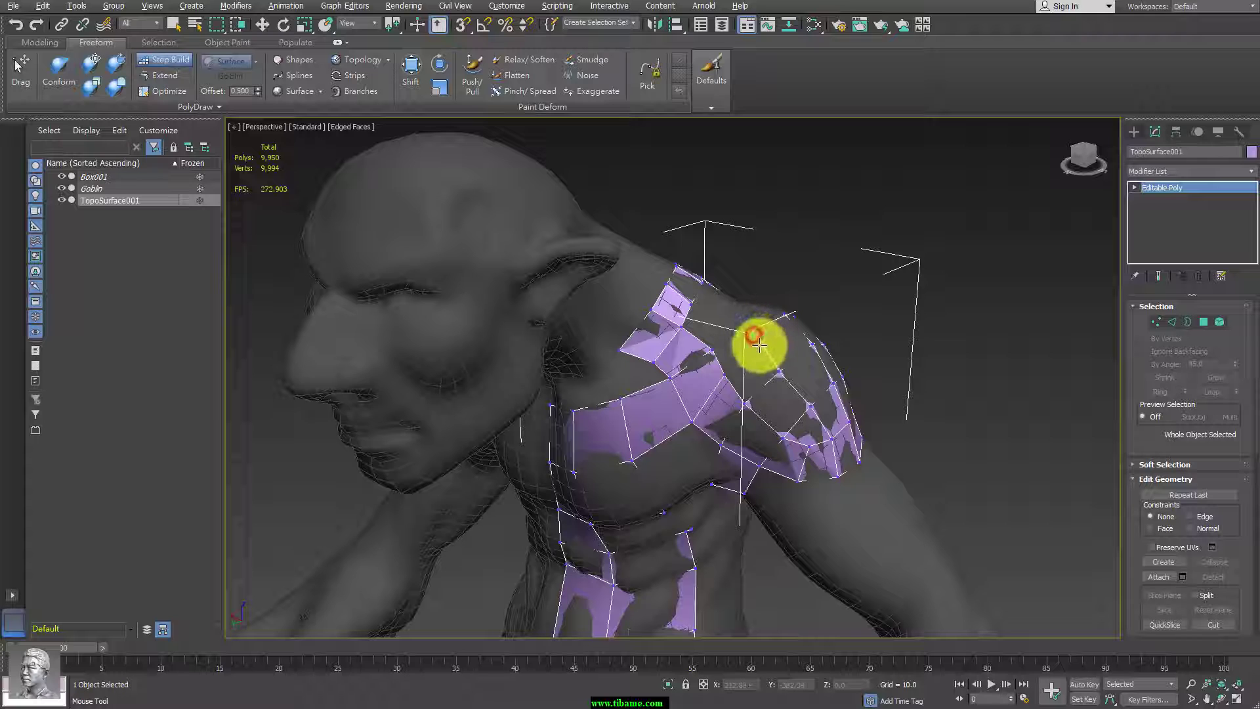
pyautogui.keyDown('shift'); pyautogui.click(728, 393); pyautogui.keyUp('shift')
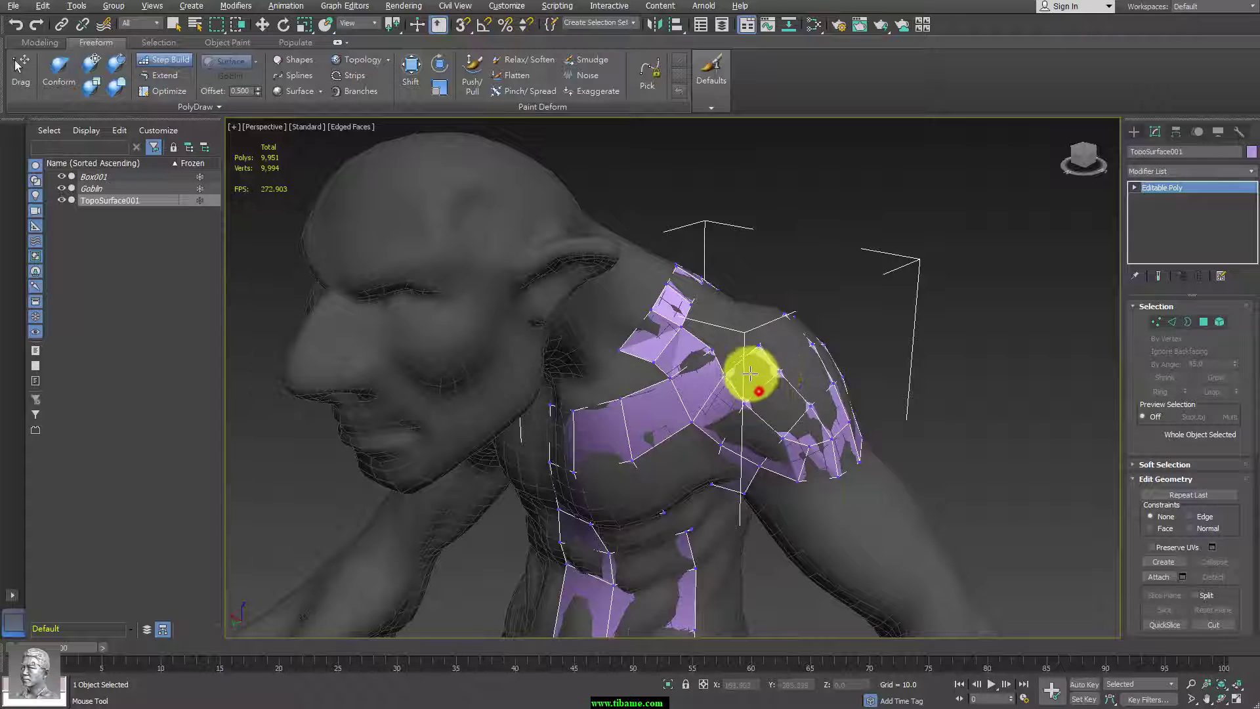
# Place vertices along the shoulder's back edge and fill a quad between them.
pyautogui.moveTo(751, 373)
pyautogui.keyDown('alt'); pyautogui.mouseDown(button='middle')
pyautogui.moveTo(799, 428)
pyautogui.moveTo(792, 437)
pyautogui.mouseUp(button='middle'); pyautogui.keyUp('alt')
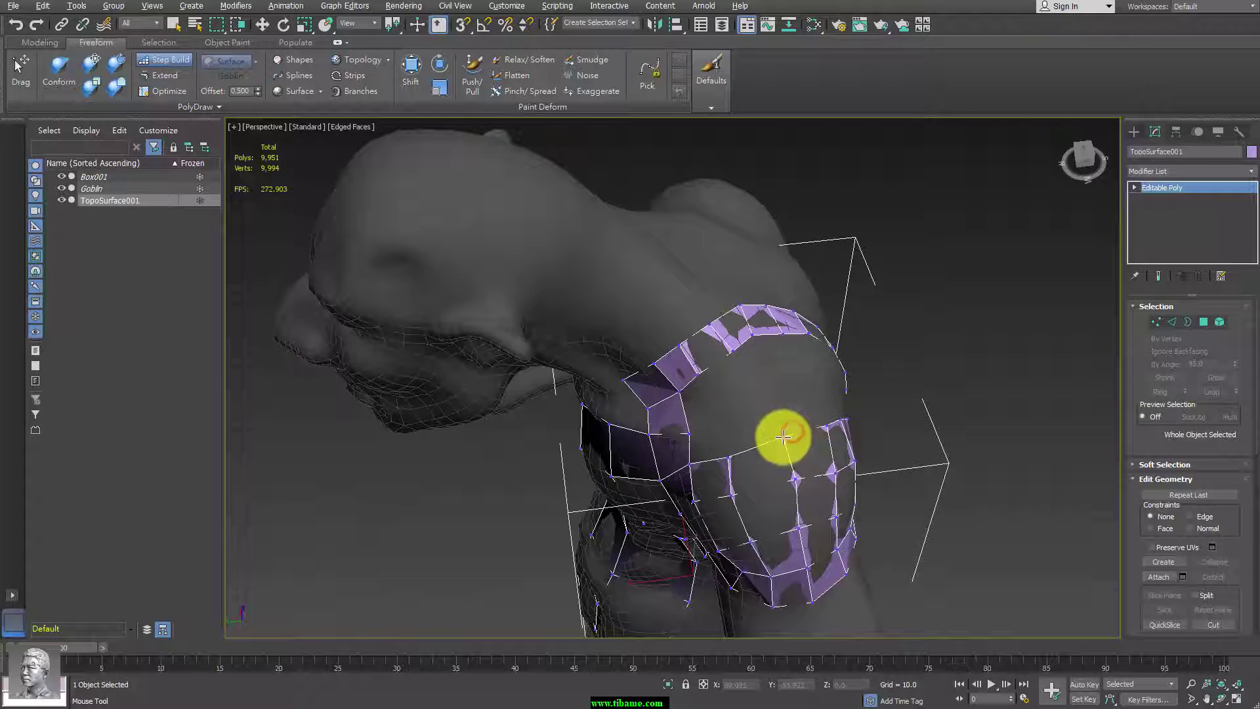
pyautogui.click(784, 436)
pyautogui.click(788, 479)
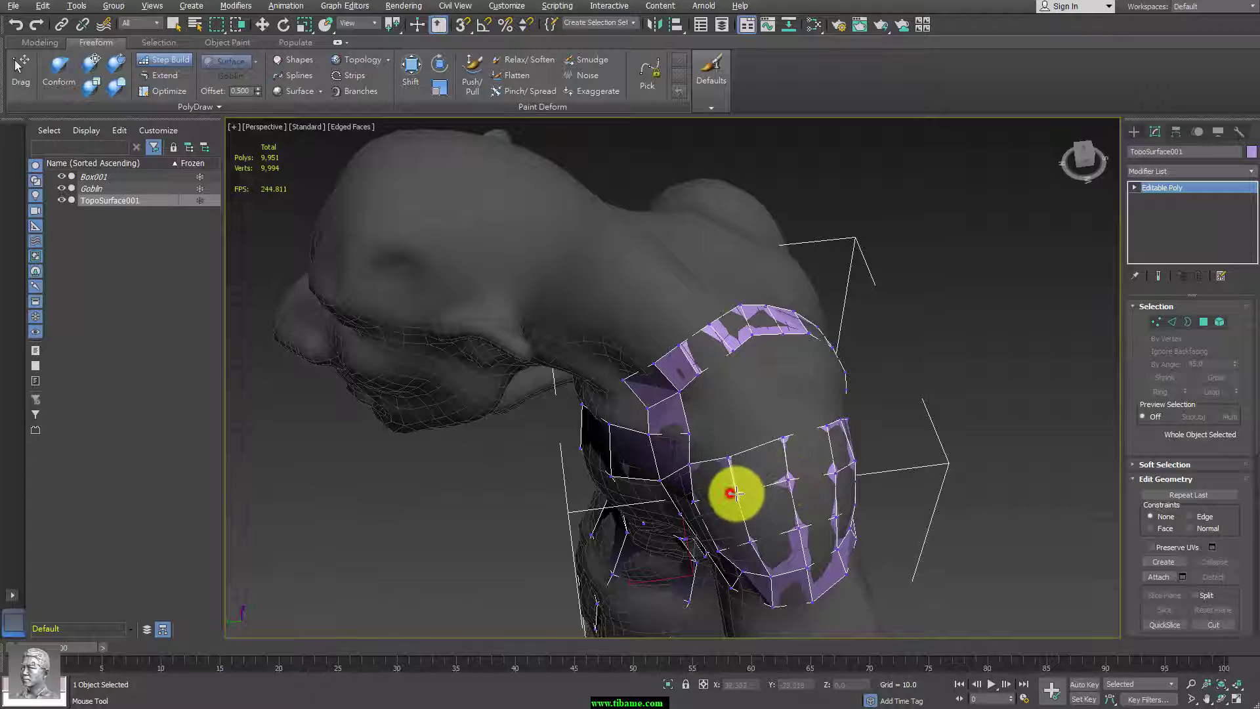
pyautogui.keyDown('shift'); pyautogui.click(780, 441); pyautogui.keyUp('shift')
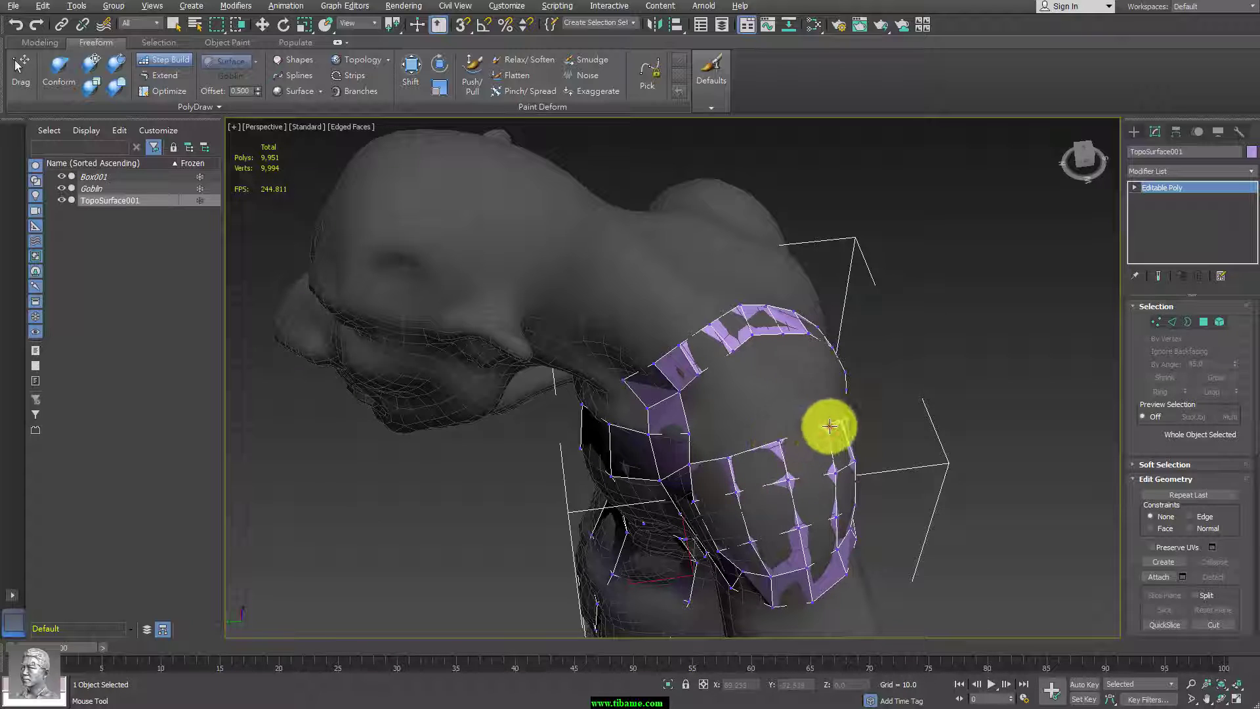
pyautogui.click(826, 426)
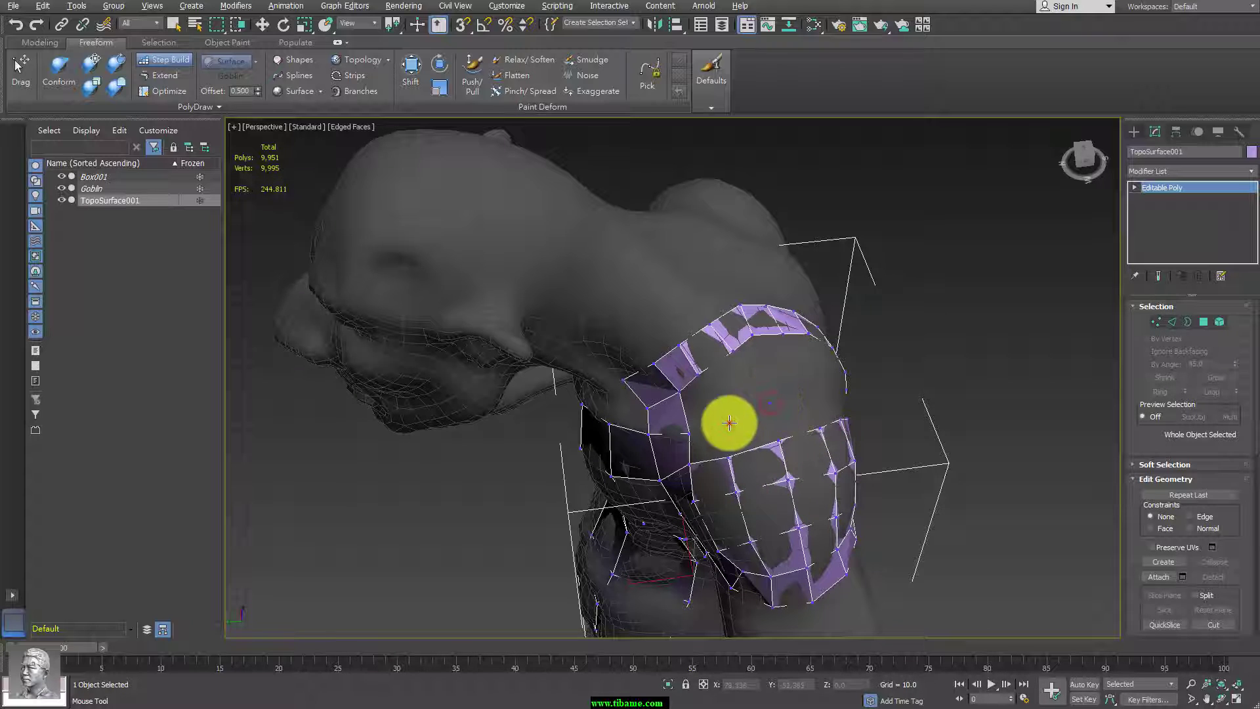
pyautogui.moveTo(758, 449)
pyautogui.keyDown('alt'); pyautogui.mouseDown(button='middle')
pyautogui.moveTo(853, 414)
pyautogui.moveTo(751, 351)
pyautogui.mouseUp(button='middle'); pyautogui.keyUp('alt')
# Fill four quads across the shoulder's upper patch near the neck, orbiting to check coverage.
pyautogui.keyDown('shift'); pyautogui.click(751, 351); pyautogui.keyUp('shift')
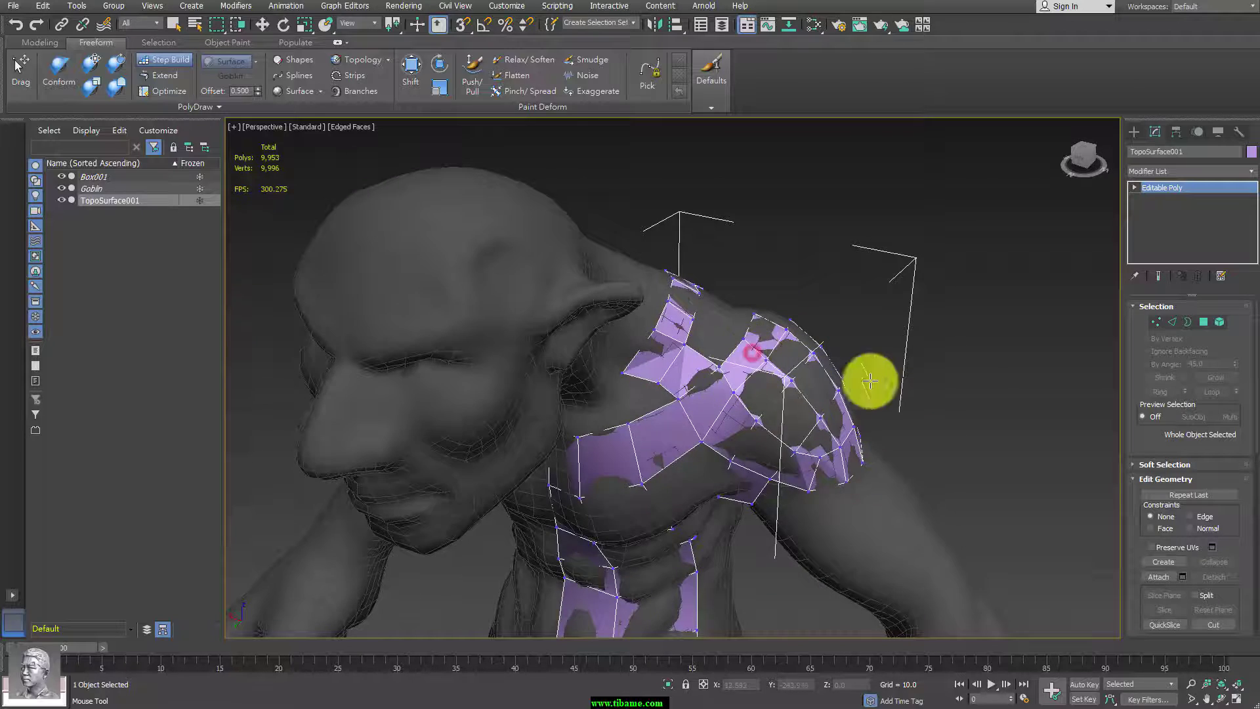
pyautogui.moveTo(867, 374)
pyautogui.keyDown('alt'); pyautogui.mouseDown(button='middle')
pyautogui.moveTo(748, 412)
pyautogui.moveTo(698, 380)
pyautogui.moveTo(736, 402)
pyautogui.mouseUp(button='middle'); pyautogui.keyUp('alt')
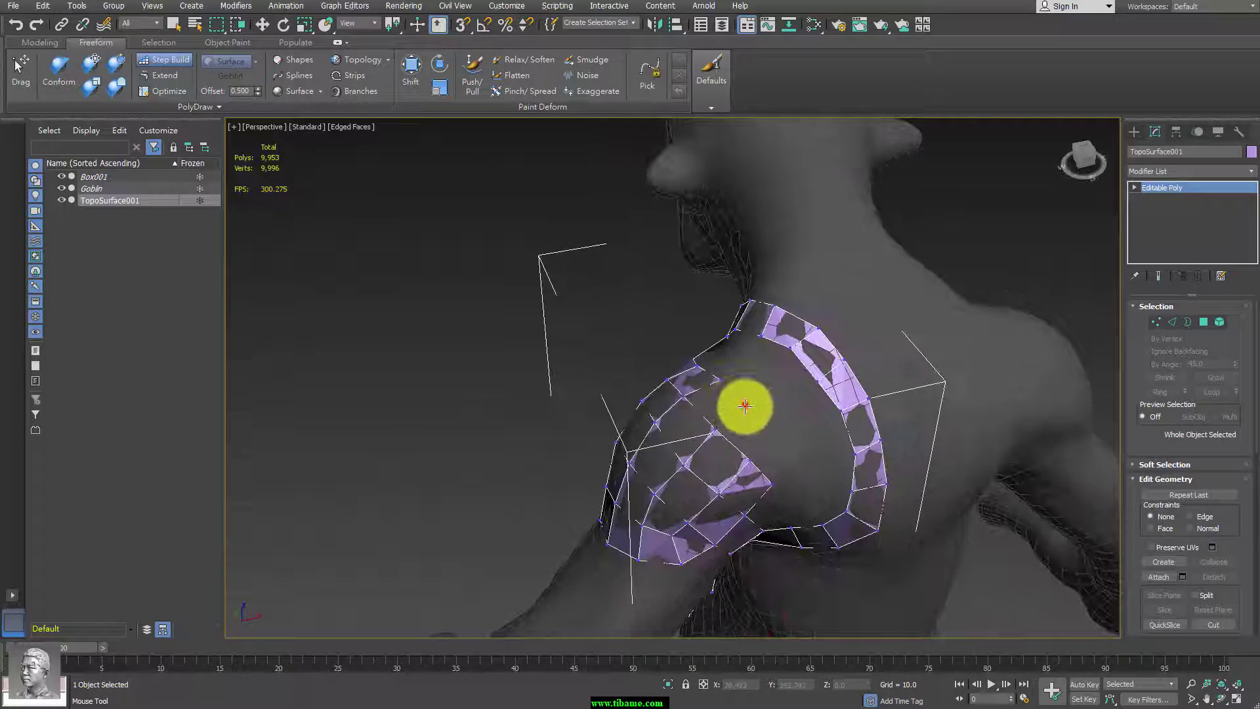
pyautogui.keyDown('shift'); pyautogui.click(735, 404); pyautogui.keyUp('shift')
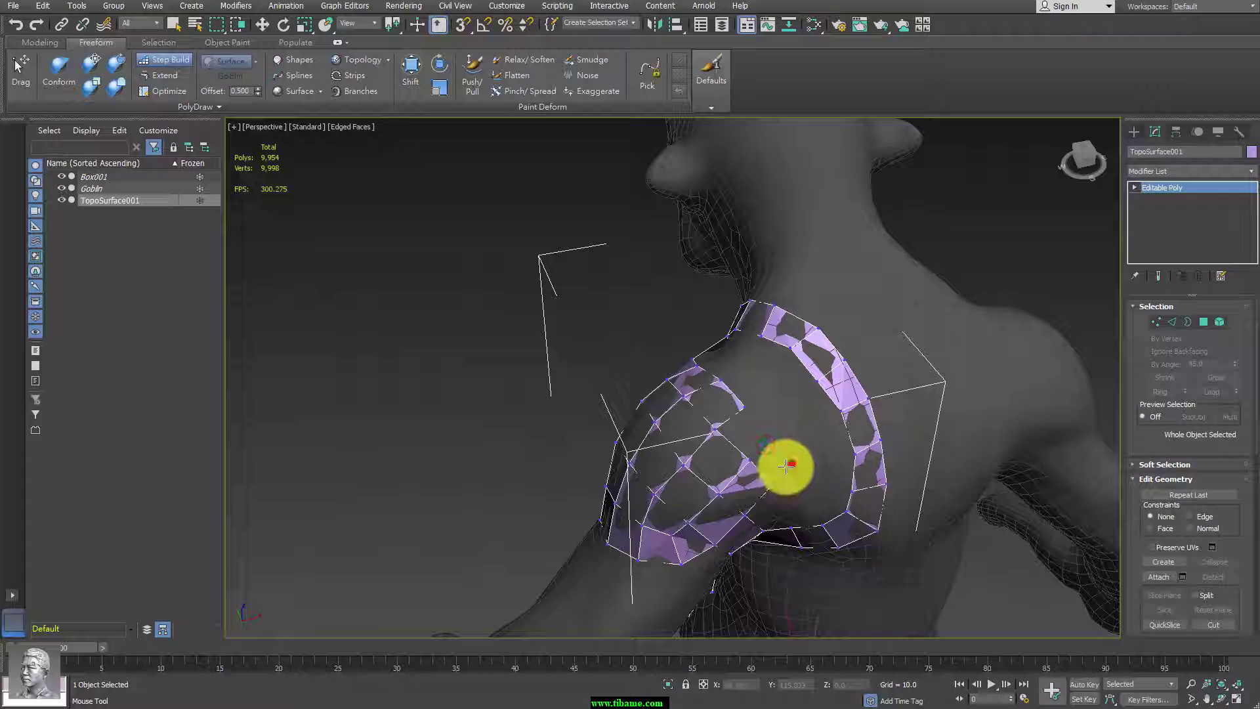
pyautogui.keyDown('shift'); pyautogui.click(760, 438); pyautogui.keyUp('shift')
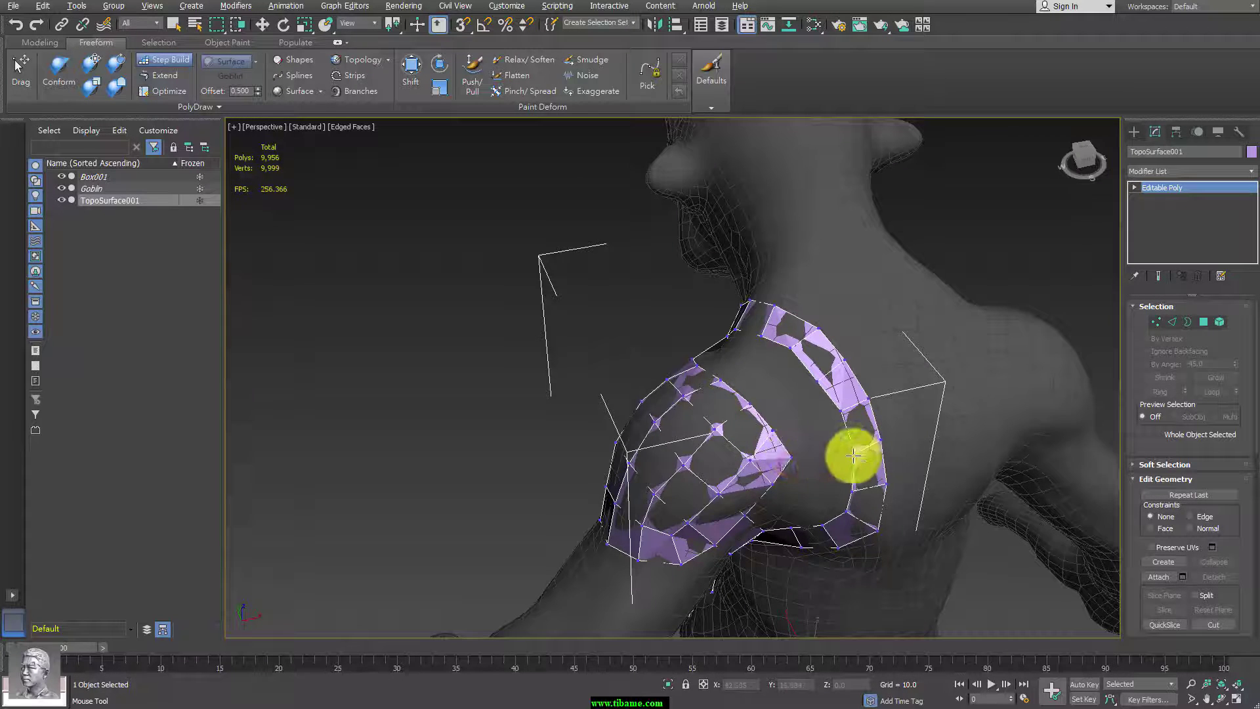
pyautogui.moveTo(853, 450)
pyautogui.keyDown('alt'); pyautogui.mouseDown(button='middle')
pyautogui.moveTo(983, 437)
pyautogui.moveTo(877, 484)
pyautogui.mouseUp(button='middle'); pyautogui.keyUp('alt')
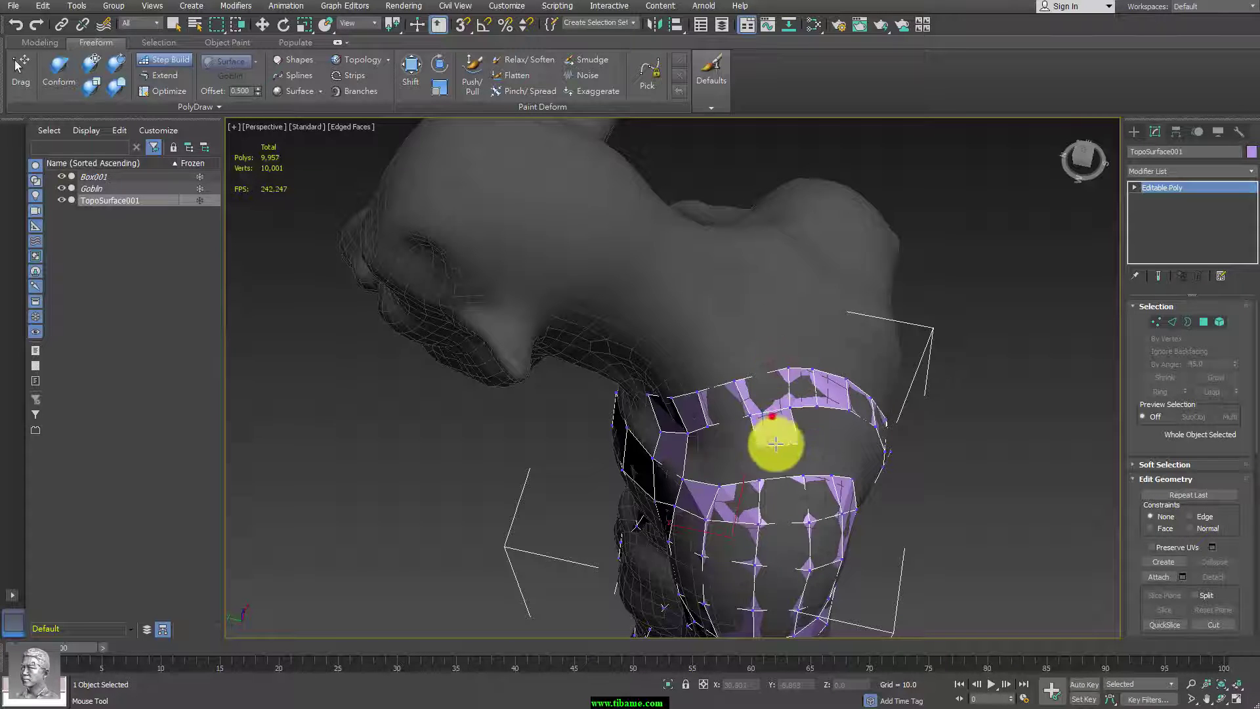
pyautogui.moveTo(810, 450)
pyautogui.keyDown('alt'); pyautogui.mouseDown(button='middle')
pyautogui.moveTo(765, 416)
pyautogui.moveTo(778, 411)
pyautogui.mouseUp(button='middle'); pyautogui.keyUp('alt')
pyautogui.keyDown('shift'); pyautogui.click(701, 350); pyautogui.keyUp('shift')
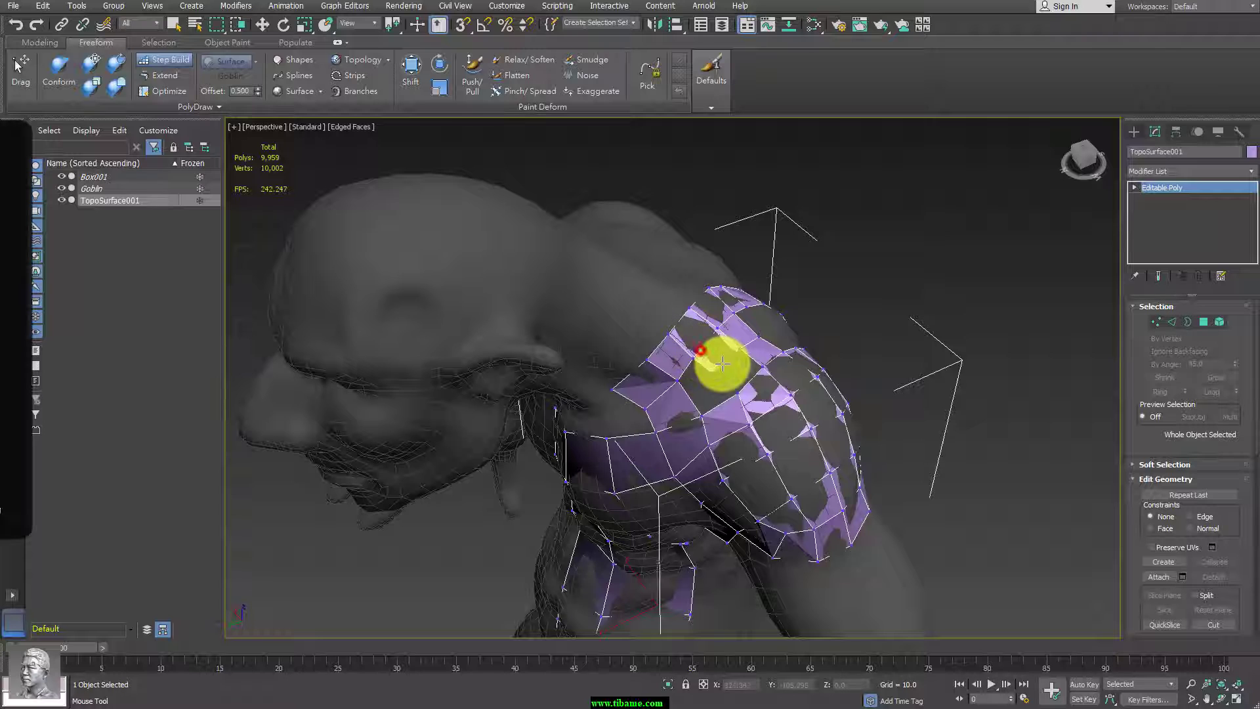
pyautogui.keyDown('alt'); pyautogui.moveTo(768, 402); pyautogui.dragTo(718, 386, button='middle'); pyautogui.keyUp('alt')
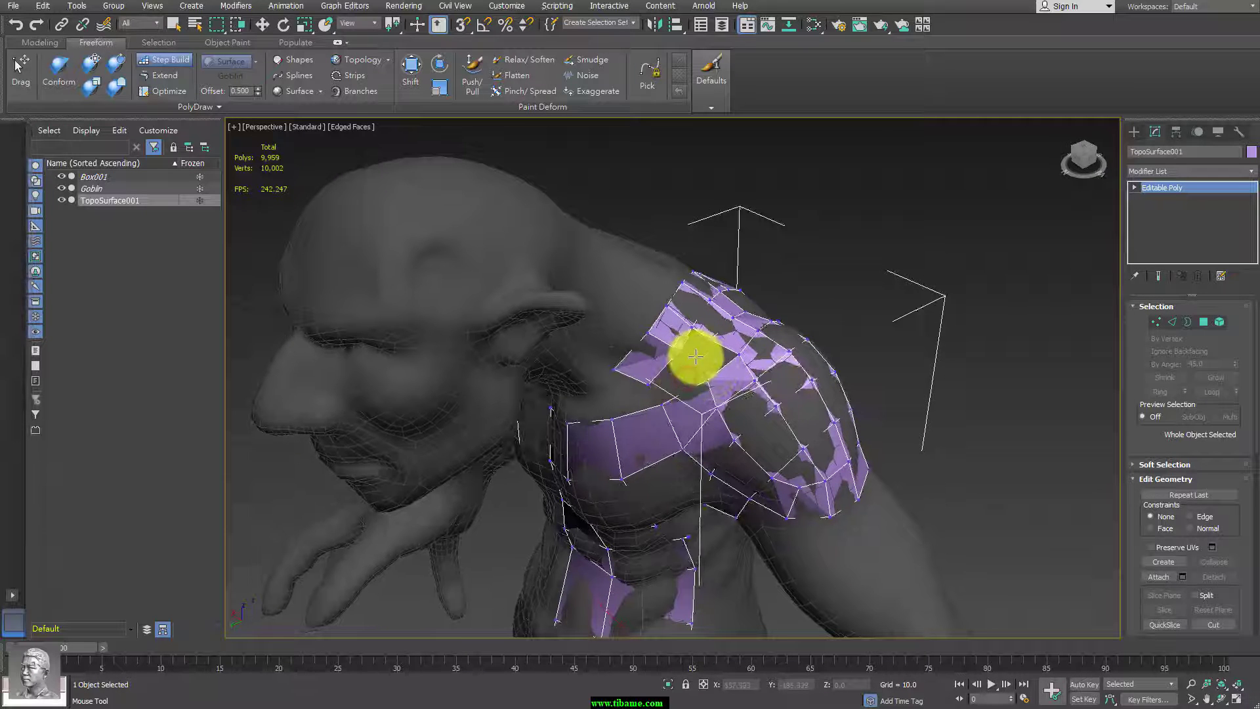
pyautogui.moveTo(725, 369)
pyautogui.keyDown('alt'); pyautogui.mouseDown(button='middle')
pyautogui.moveTo(765, 394)
pyautogui.moveTo(746, 373)
pyautogui.mouseUp(button='middle'); pyautogui.keyUp('alt')
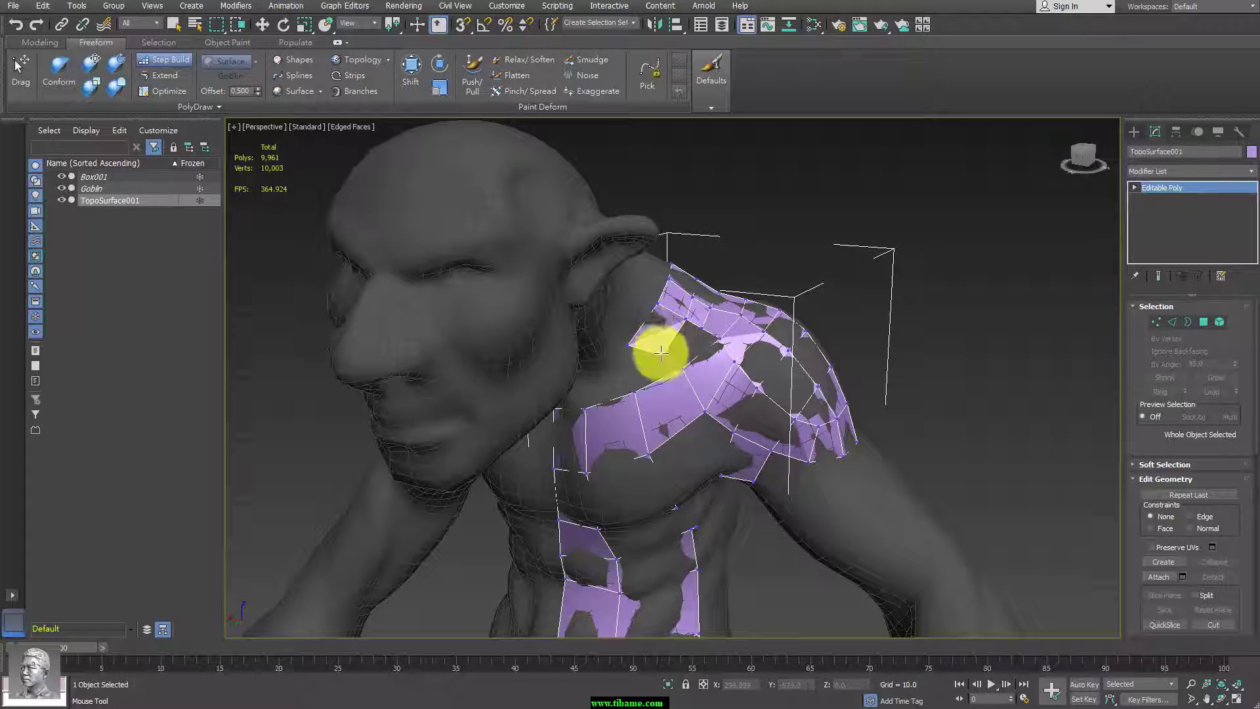
pyautogui.moveTo(675, 337)
pyautogui.keyDown('alt'); pyautogui.mouseDown(button='middle')
pyautogui.moveTo(698, 366)
pyautogui.moveTo(740, 379)
pyautogui.moveTo(675, 375)
pyautogui.moveTo(777, 431)
pyautogui.moveTo(816, 402)
pyautogui.moveTo(788, 462)
pyautogui.mouseUp(button='middle'); pyautogui.keyUp('alt')
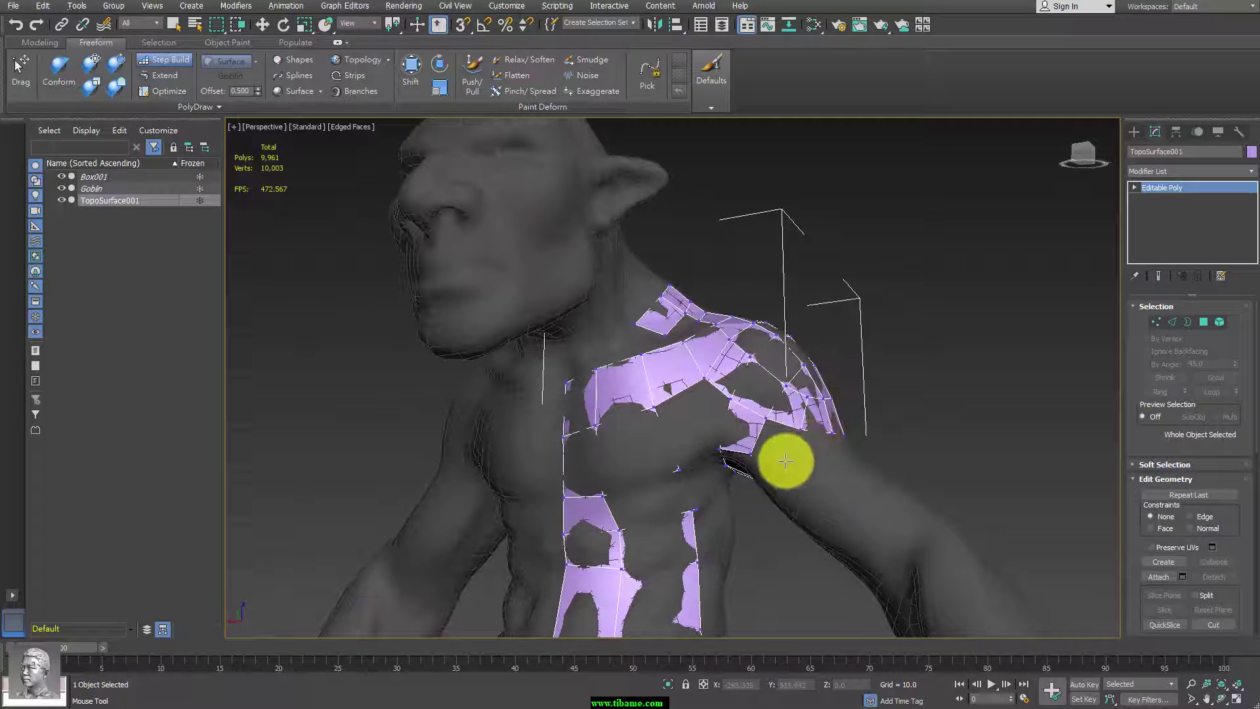
# Place three vertices on the upper arm and fill the gaps to the shoulder with quads.
pyautogui.keyDown('shift'); pyautogui.click(776, 453); pyautogui.keyUp('shift')
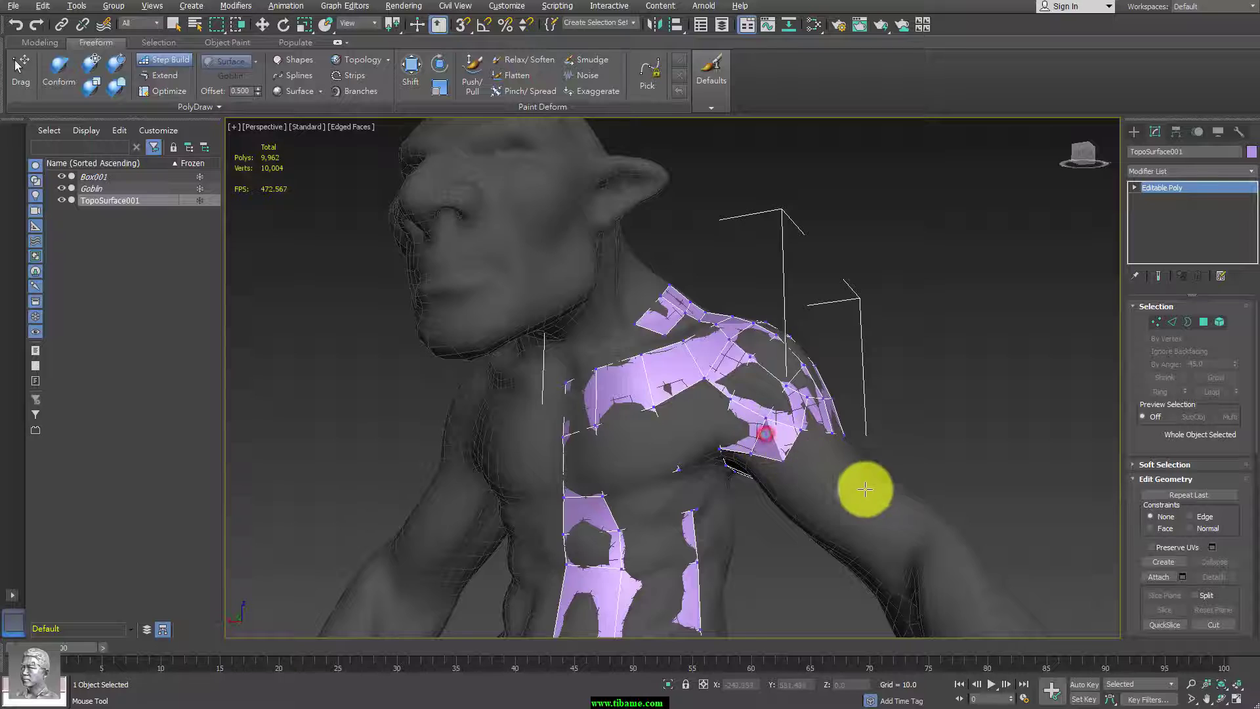
pyautogui.keyDown('alt'); pyautogui.moveTo(861, 487); pyautogui.dragTo(848, 509, button='middle'); pyautogui.keyUp('alt')
pyautogui.click(804, 487)
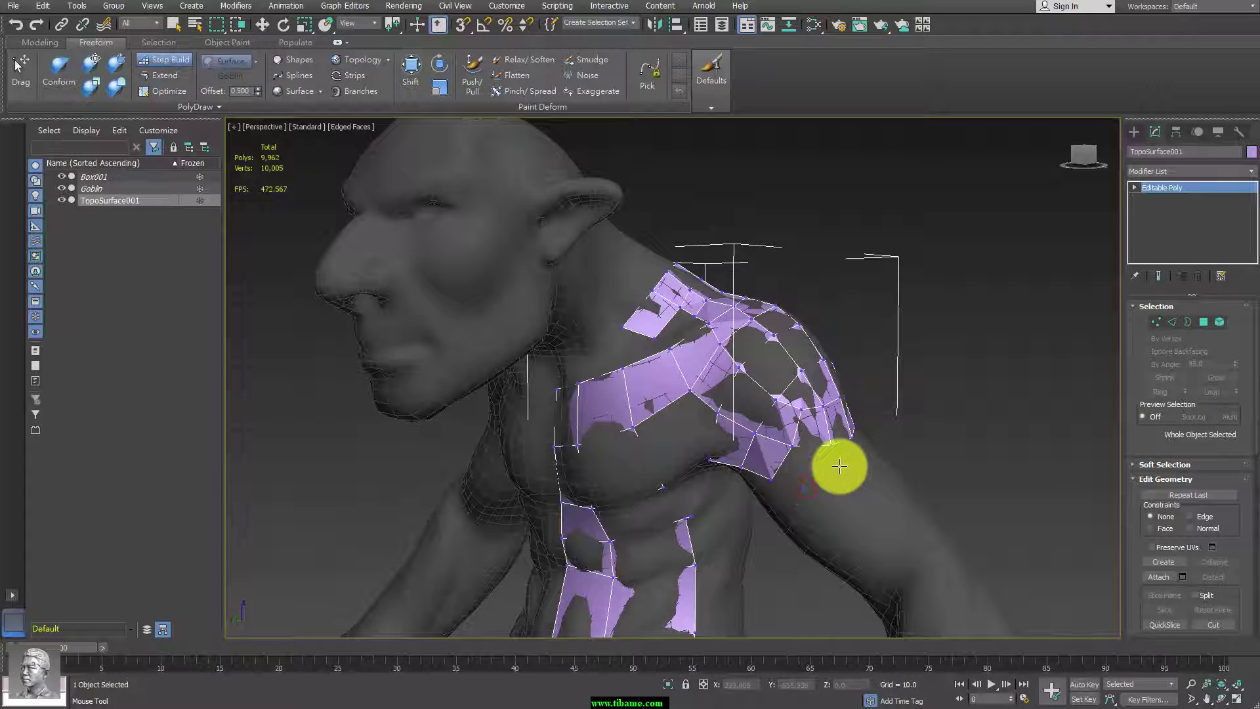
pyautogui.click(824, 486)
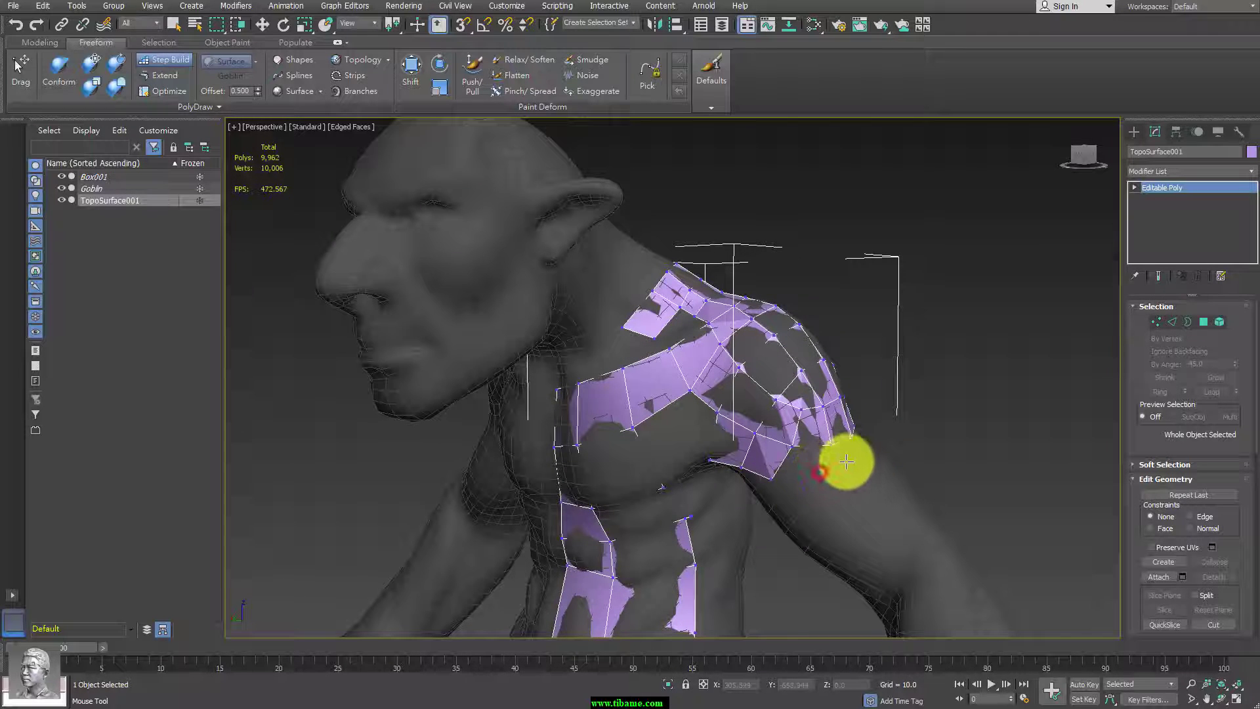
pyautogui.click(848, 467)
pyautogui.keyDown('shift'); pyautogui.click(811, 453); pyautogui.keyUp('shift')
pyautogui.keyDown('shift'); pyautogui.click(803, 487); pyautogui.keyUp('shift')
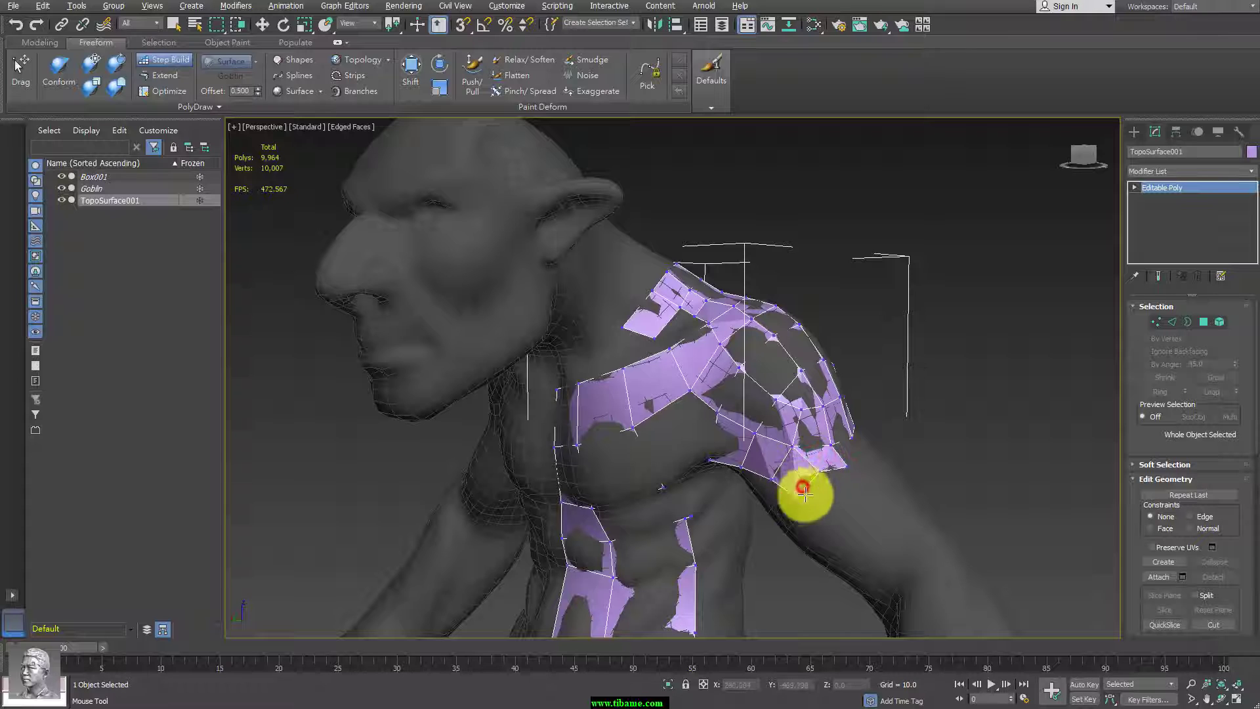
# Add three more quads along the upper arm beneath the shoulder.
pyautogui.keyDown('alt'); pyautogui.moveTo(922, 499); pyautogui.dragTo(782, 506, button='middle'); pyautogui.keyUp('alt')
pyautogui.click(787, 487)
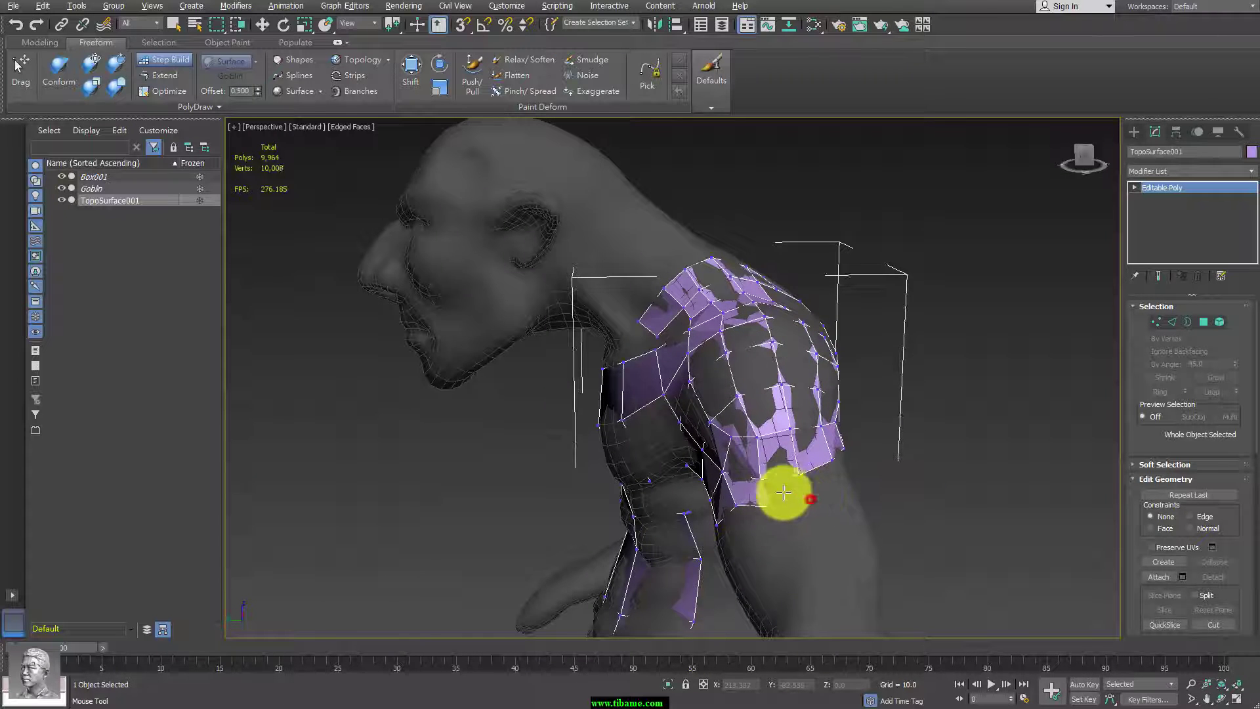
pyautogui.moveTo(901, 509)
pyautogui.keyDown('alt'); pyautogui.mouseDown(button='middle')
pyautogui.moveTo(774, 525)
pyautogui.moveTo(663, 486)
pyautogui.mouseUp(button='middle'); pyautogui.keyUp('alt')
pyautogui.click(737, 502)
pyautogui.keyDown('shift'); pyautogui.click(649, 471); pyautogui.keyUp('shift')
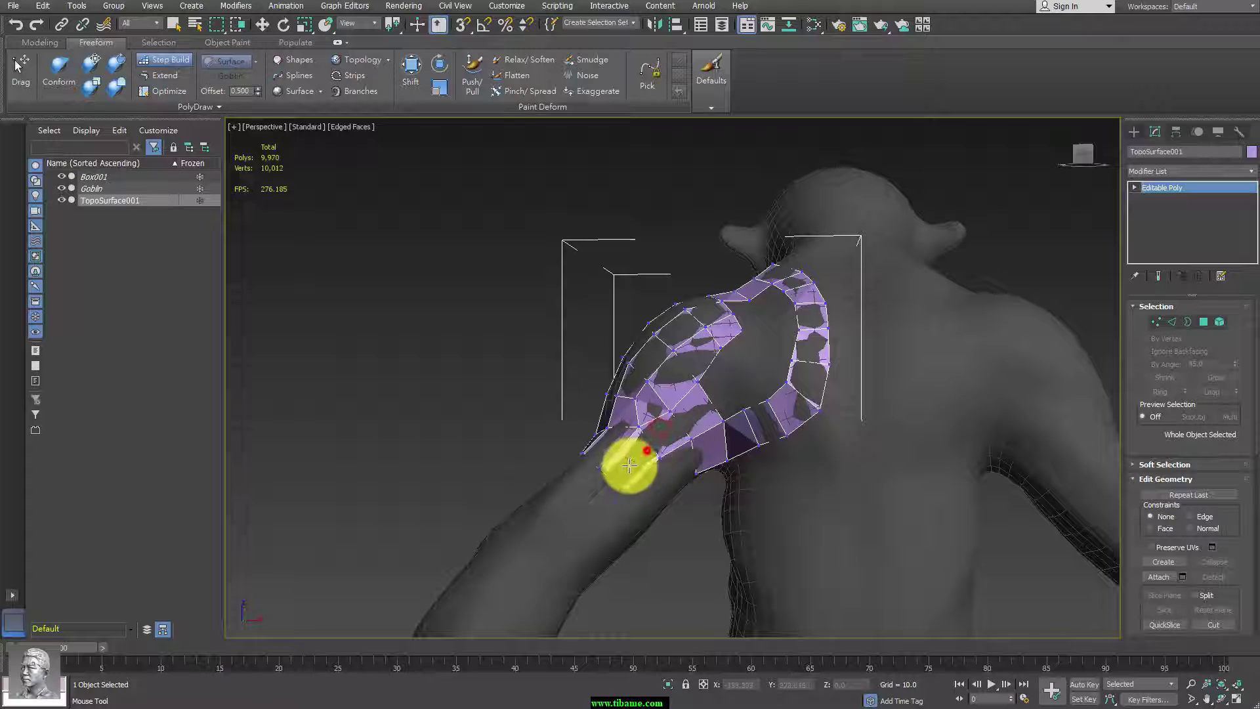
pyautogui.keyDown('alt'); pyautogui.moveTo(667, 422); pyautogui.dragTo(655, 467, button='middle'); pyautogui.keyUp('alt')
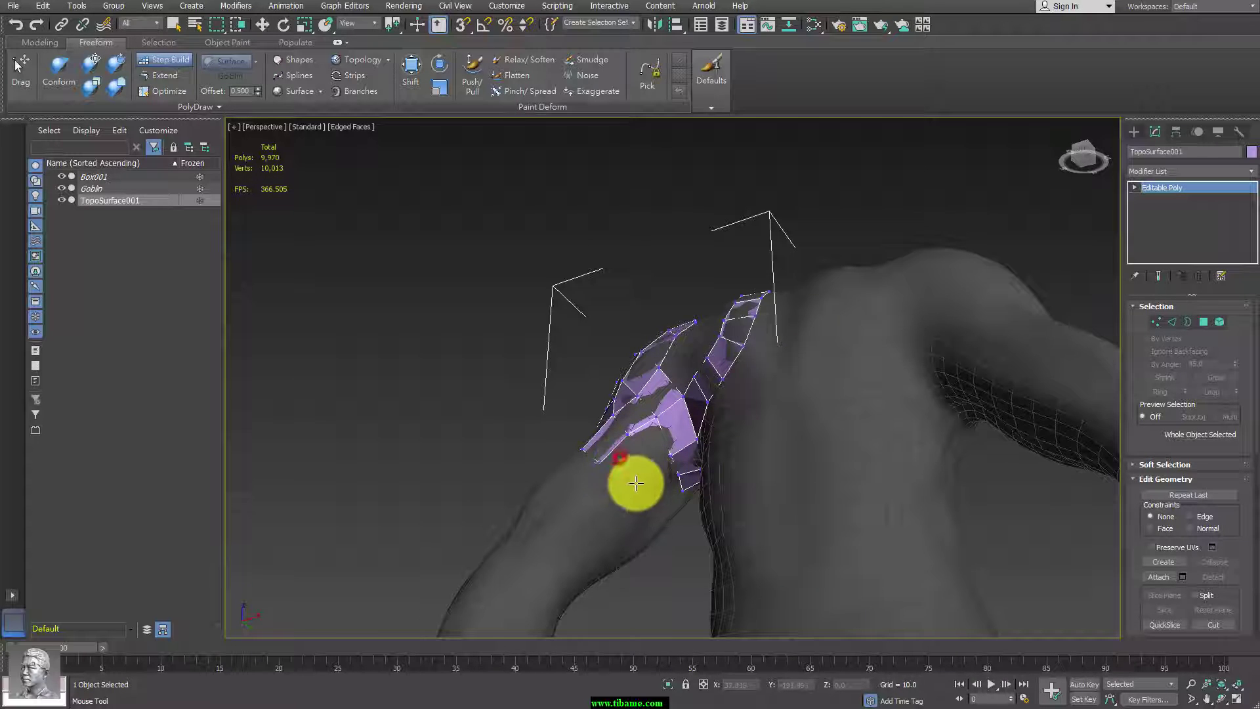
# In wireframe, add a vertex at the arm's lower edge and fill one quad, then return to shaded.
pyautogui.press('F3')
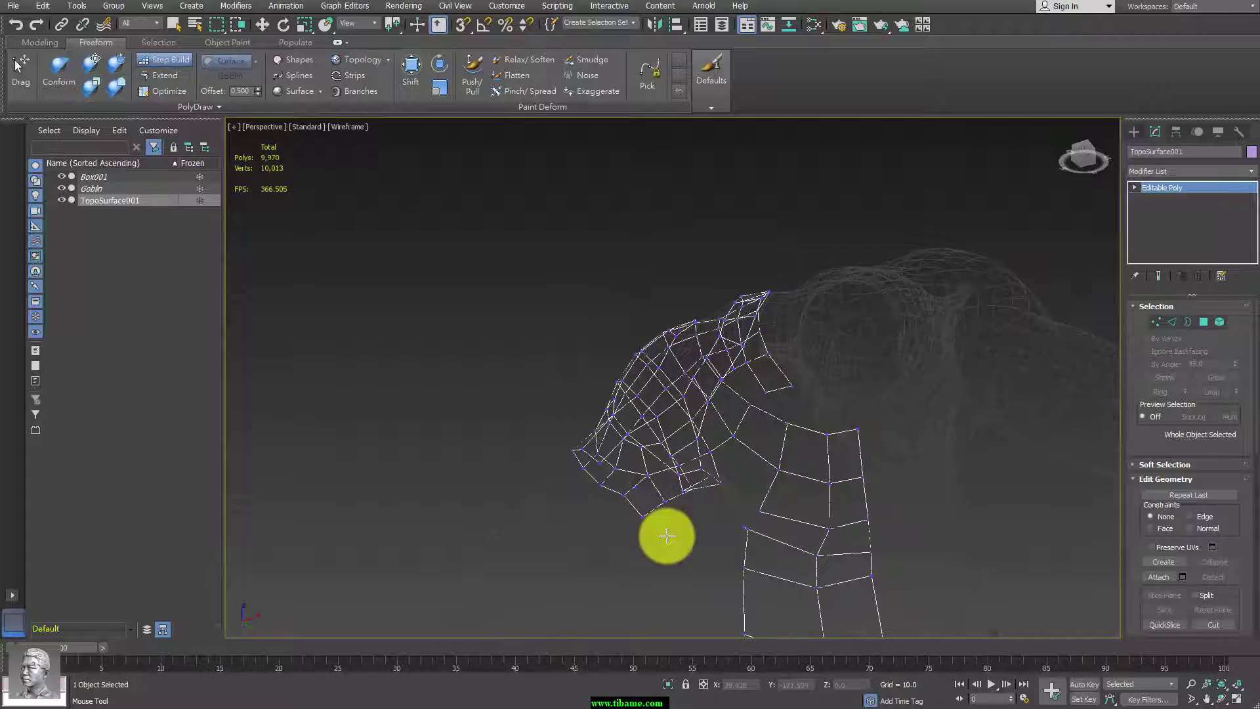
pyautogui.moveTo(667, 536)
pyautogui.keyDown('alt'); pyautogui.mouseDown(button='middle')
pyautogui.moveTo(703, 546)
pyautogui.moveTo(676, 582)
pyautogui.moveTo(638, 498)
pyautogui.moveTo(648, 506)
pyautogui.moveTo(642, 493)
pyautogui.moveTo(696, 470)
pyautogui.moveTo(675, 444)
pyautogui.moveTo(721, 447)
pyautogui.moveTo(737, 479)
pyautogui.moveTo(687, 450)
pyautogui.moveTo(689, 506)
pyautogui.moveTo(658, 510)
pyautogui.moveTo(668, 532)
pyautogui.moveTo(641, 501)
pyautogui.mouseUp(button='middle'); pyautogui.keyUp('alt')
pyautogui.click(642, 496)
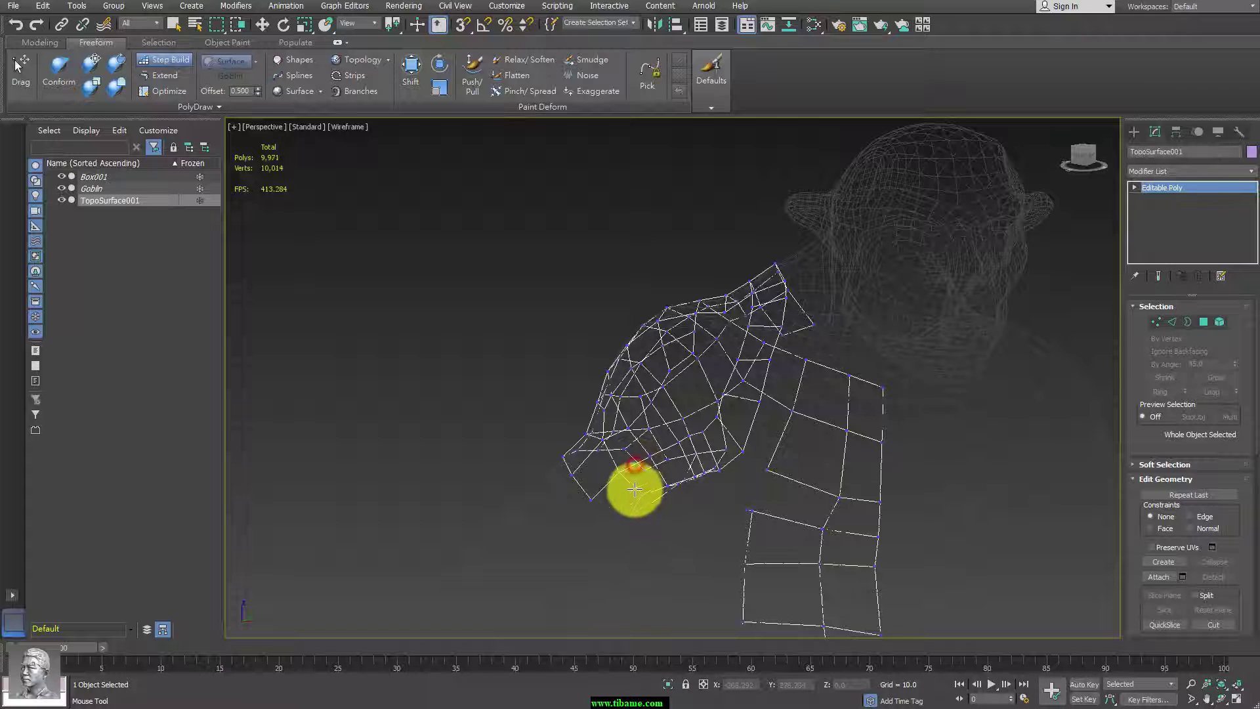
pyautogui.keyDown('shift'); pyautogui.click(646, 529); pyautogui.keyUp('shift')
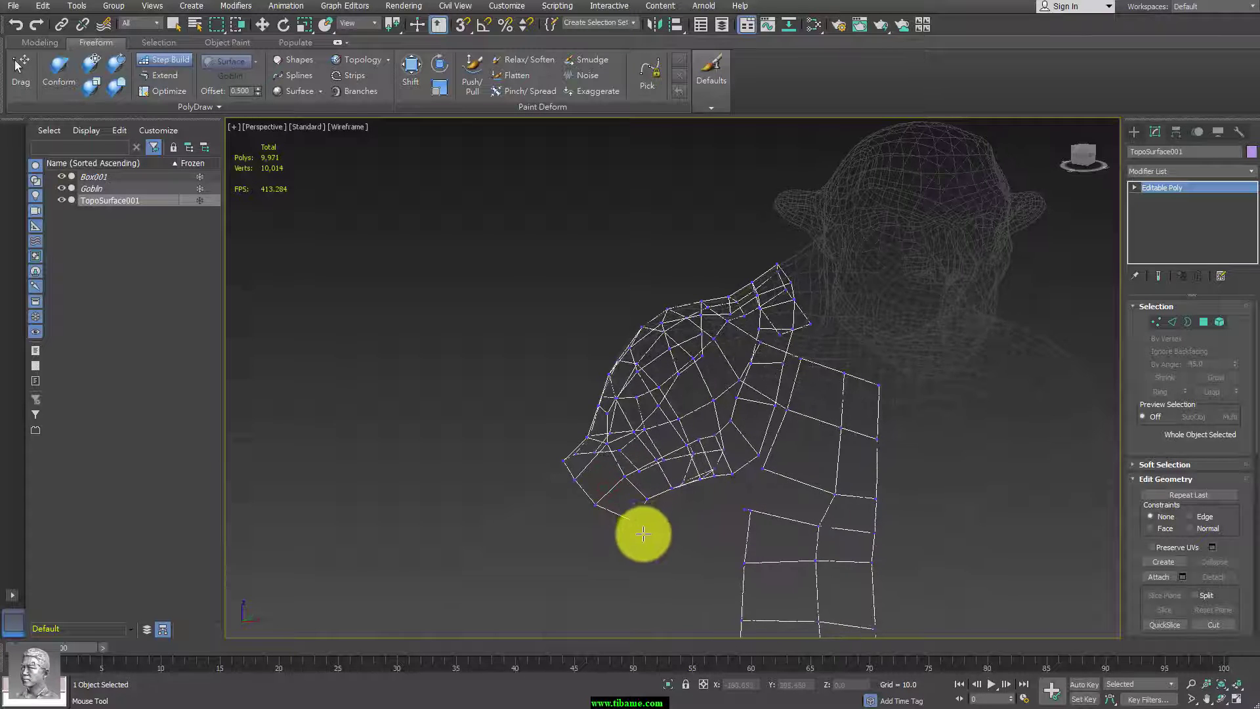
pyautogui.press('F3')
pyautogui.moveTo(641, 529)
pyautogui.keyDown('alt'); pyautogui.mouseDown(button='middle')
pyautogui.moveTo(684, 535)
pyautogui.moveTo(657, 482)
pyautogui.moveTo(633, 493)
pyautogui.moveTo(704, 455)
pyautogui.mouseUp(button='middle'); pyautogui.keyUp('alt')
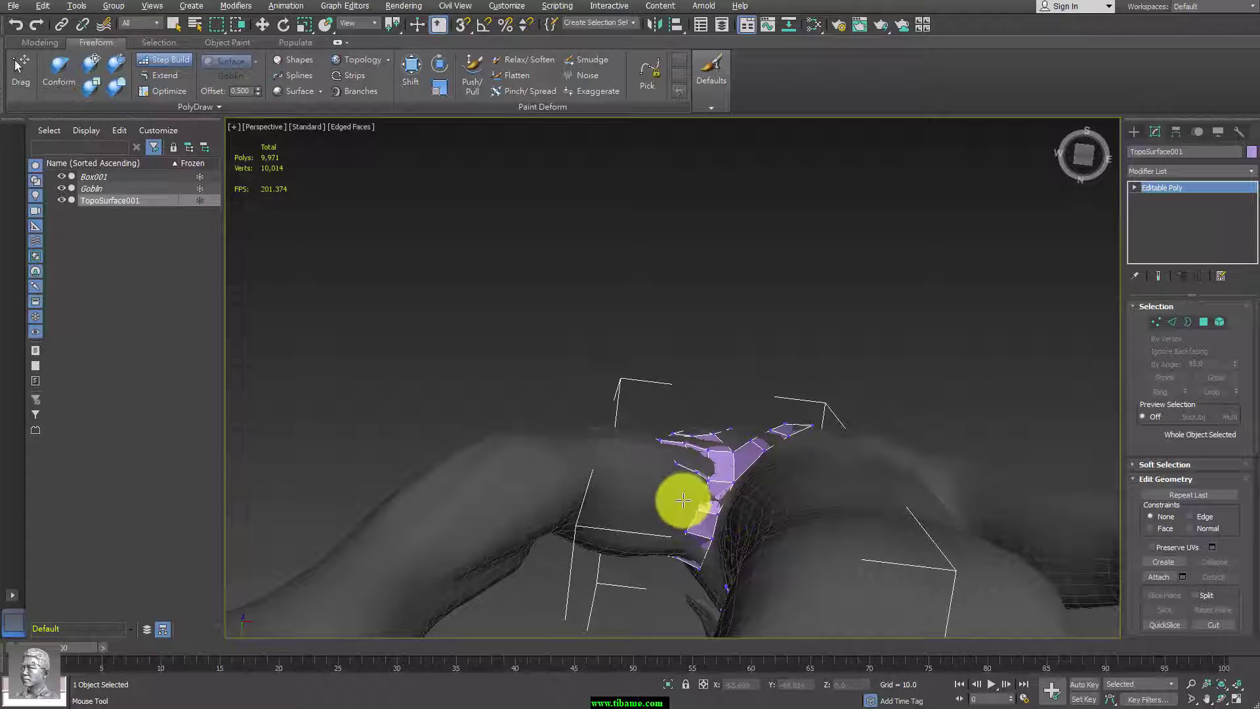
# Place new vertices on the upper arm near the armpit and fill a quad from them.
pyautogui.moveTo(678, 498)
pyautogui.keyDown('alt'); pyautogui.mouseDown(button='middle')
pyautogui.moveTo(678, 526)
pyautogui.moveTo(669, 507)
pyautogui.mouseUp(button='middle'); pyautogui.keyUp('alt')
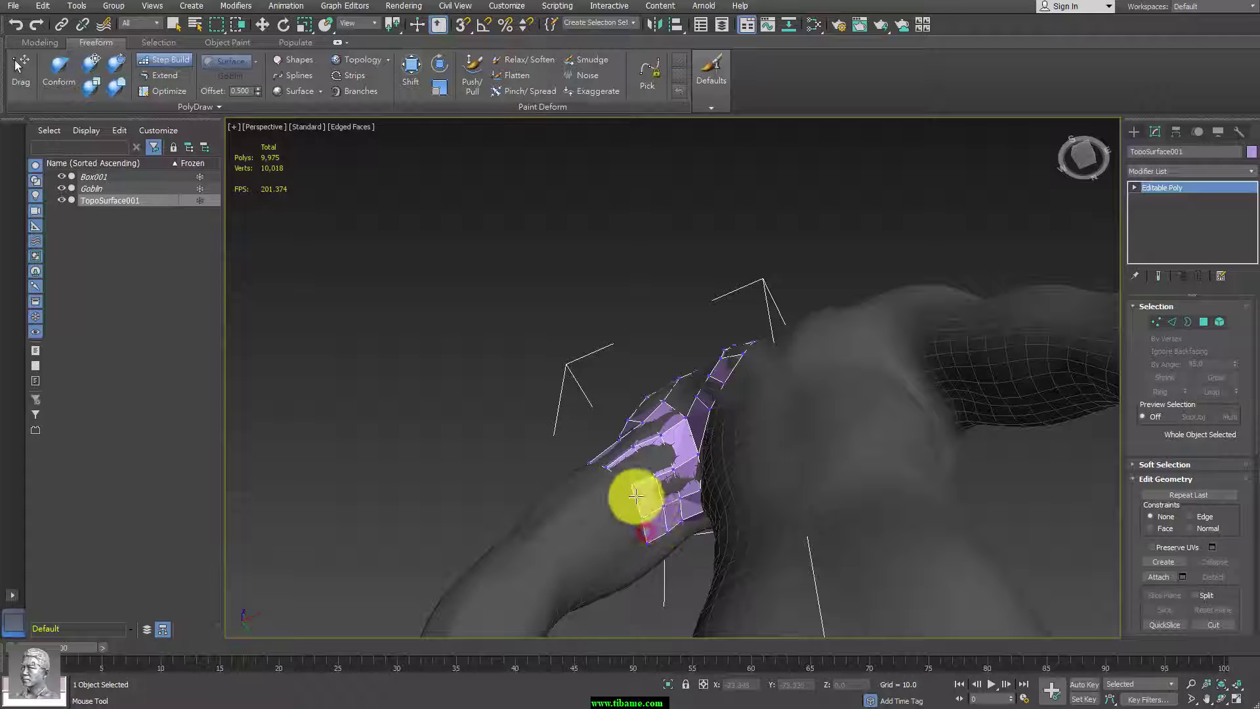
pyautogui.moveTo(635, 497)
pyautogui.keyDown('alt'); pyautogui.mouseDown(button='middle')
pyautogui.moveTo(718, 569)
pyautogui.moveTo(830, 585)
pyautogui.moveTo(873, 557)
pyautogui.moveTo(812, 475)
pyautogui.moveTo(818, 510)
pyautogui.moveTo(782, 514)
pyautogui.moveTo(895, 501)
pyautogui.moveTo(925, 453)
pyautogui.mouseUp(button='middle'); pyautogui.keyUp('alt')
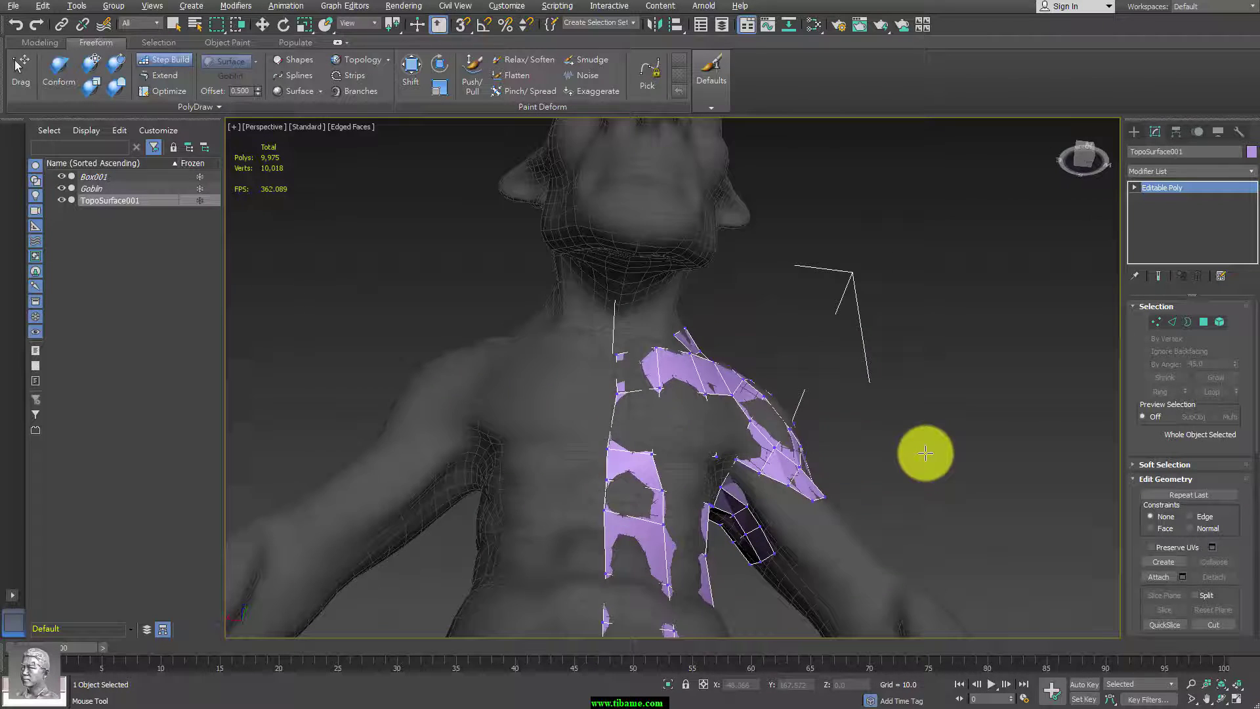
pyautogui.click(797, 525)
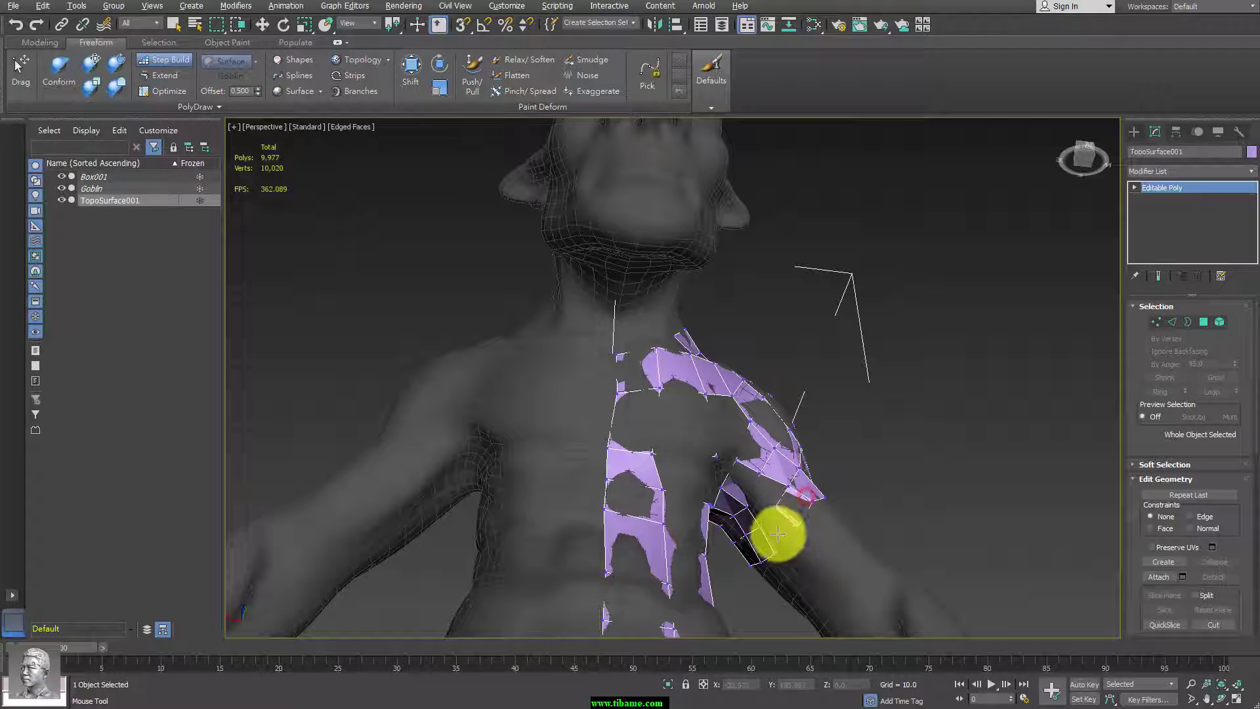
pyautogui.moveTo(774, 529)
pyautogui.keyDown('alt'); pyautogui.mouseDown(button='middle')
pyautogui.moveTo(850, 521)
pyautogui.moveTo(839, 554)
pyautogui.moveTo(870, 570)
pyautogui.moveTo(838, 444)
pyautogui.moveTo(893, 495)
pyautogui.moveTo(796, 529)
pyautogui.moveTo(860, 510)
pyautogui.moveTo(812, 512)
pyautogui.mouseUp(button='middle'); pyautogui.keyUp('alt')
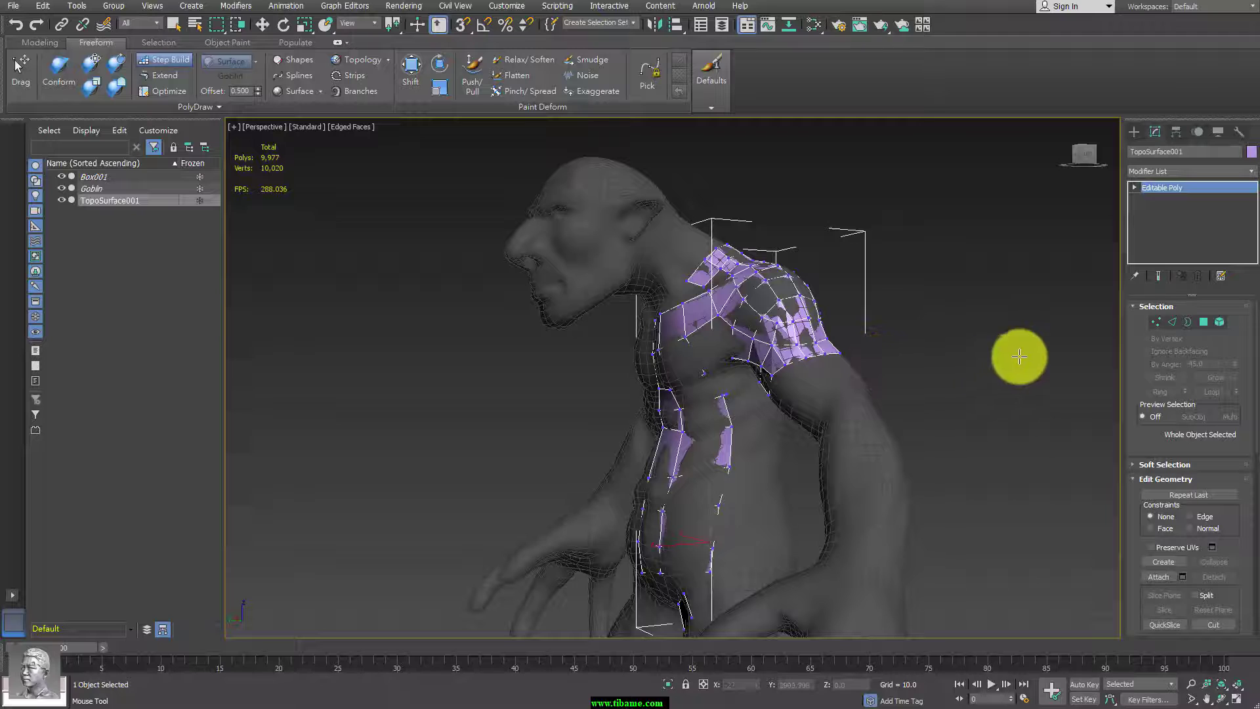
# Enter Vertex sub-object level on the mesh, then exit back to object level.
pyautogui.keyDown('alt'); pyautogui.moveTo(929, 309); pyautogui.dragTo(979, 310, button='middle'); pyautogui.keyUp('alt')
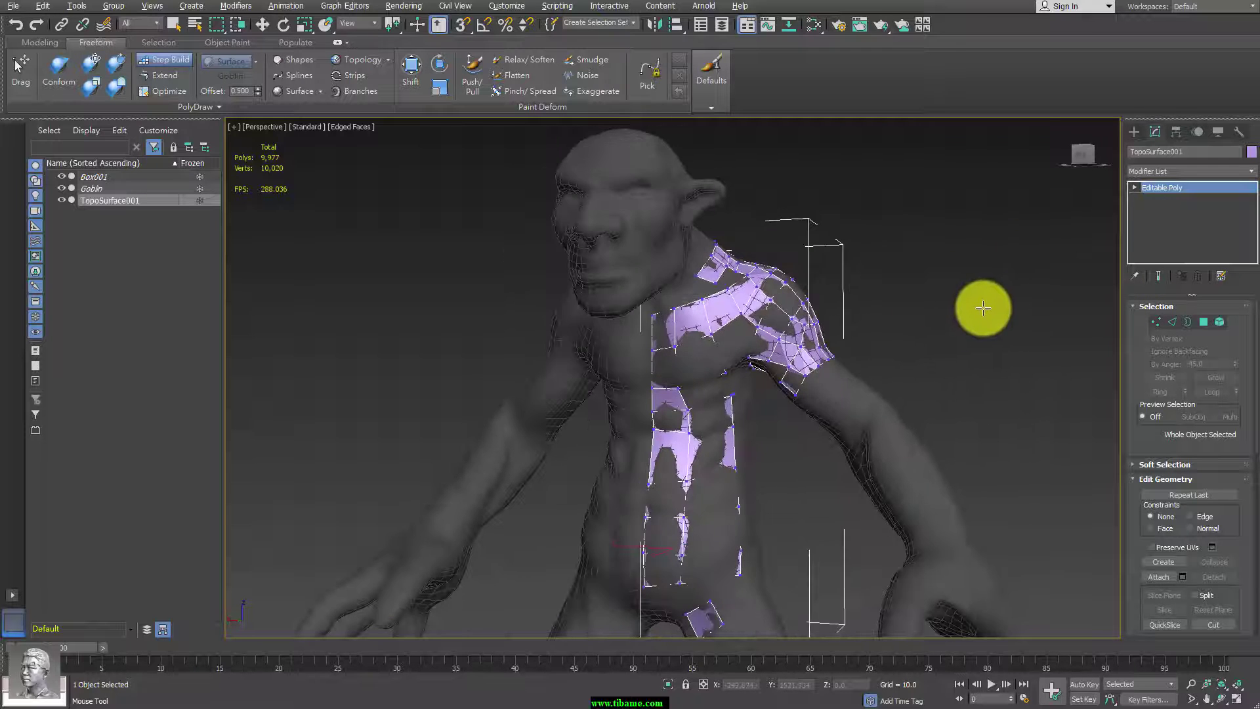
pyautogui.keyDown('alt'); pyautogui.moveTo(878, 343); pyautogui.dragTo(1042, 282, button='middle'); pyautogui.keyUp('alt')
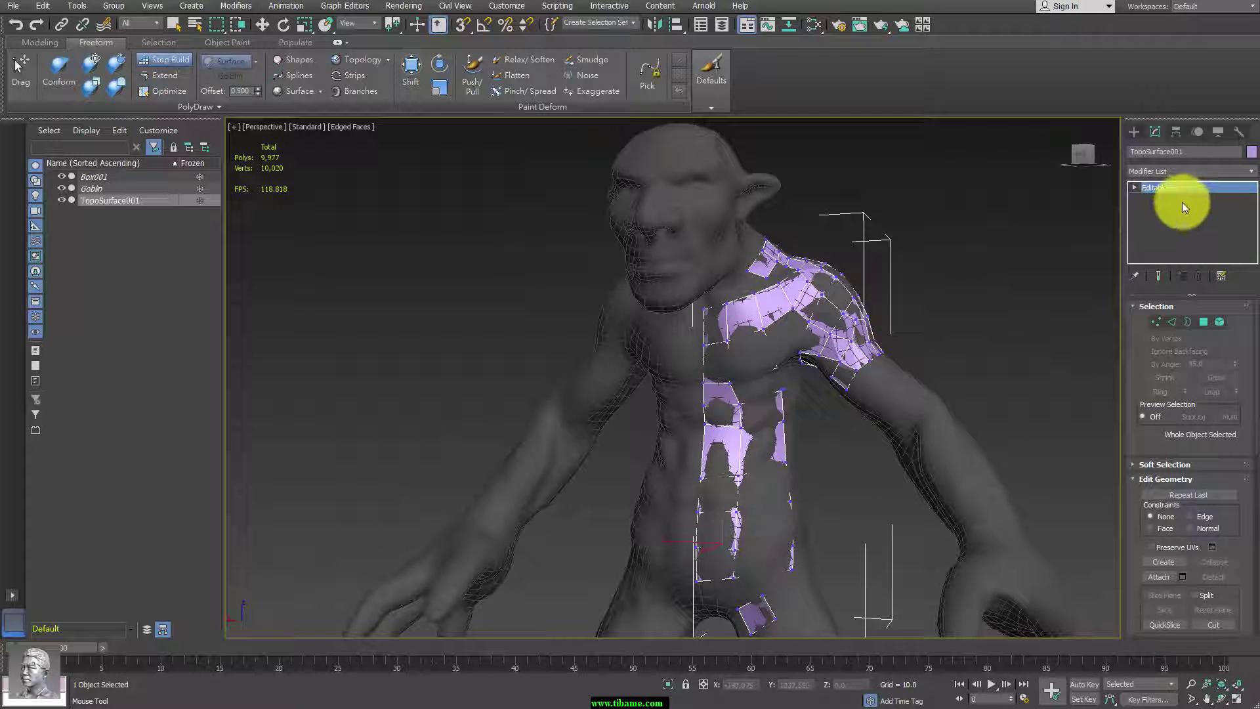
pyautogui.press('1')
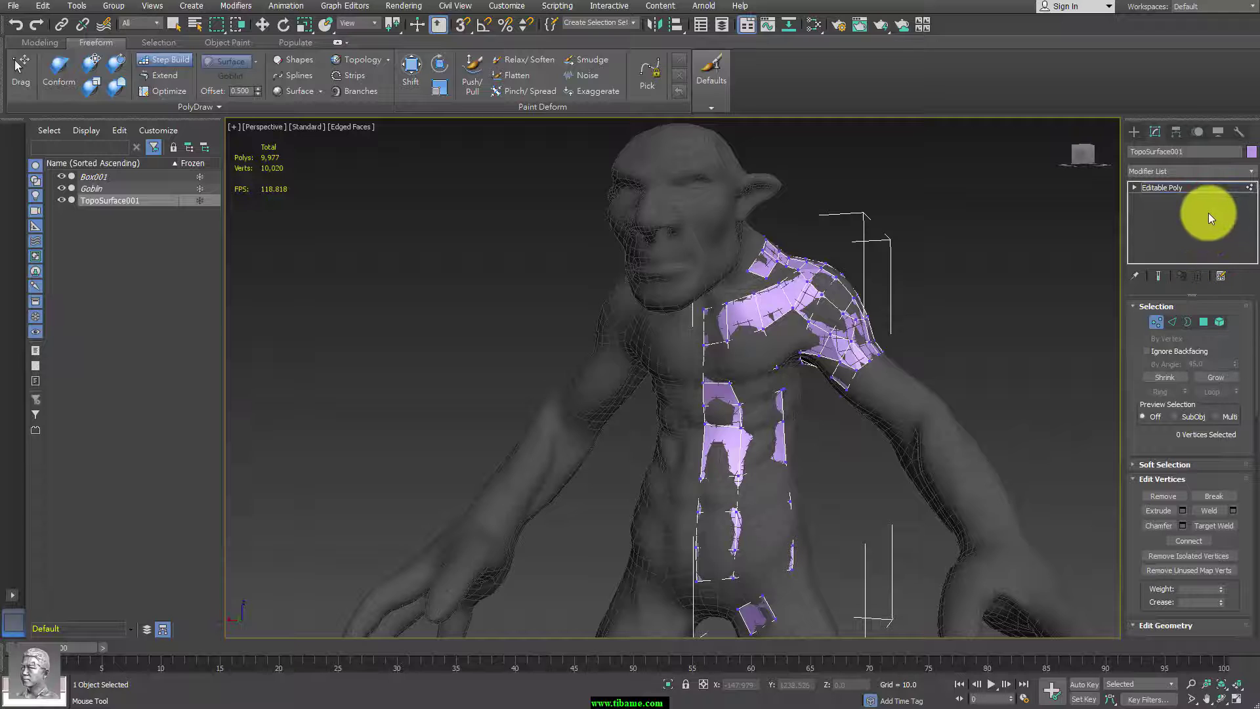
pyautogui.click(1214, 187)
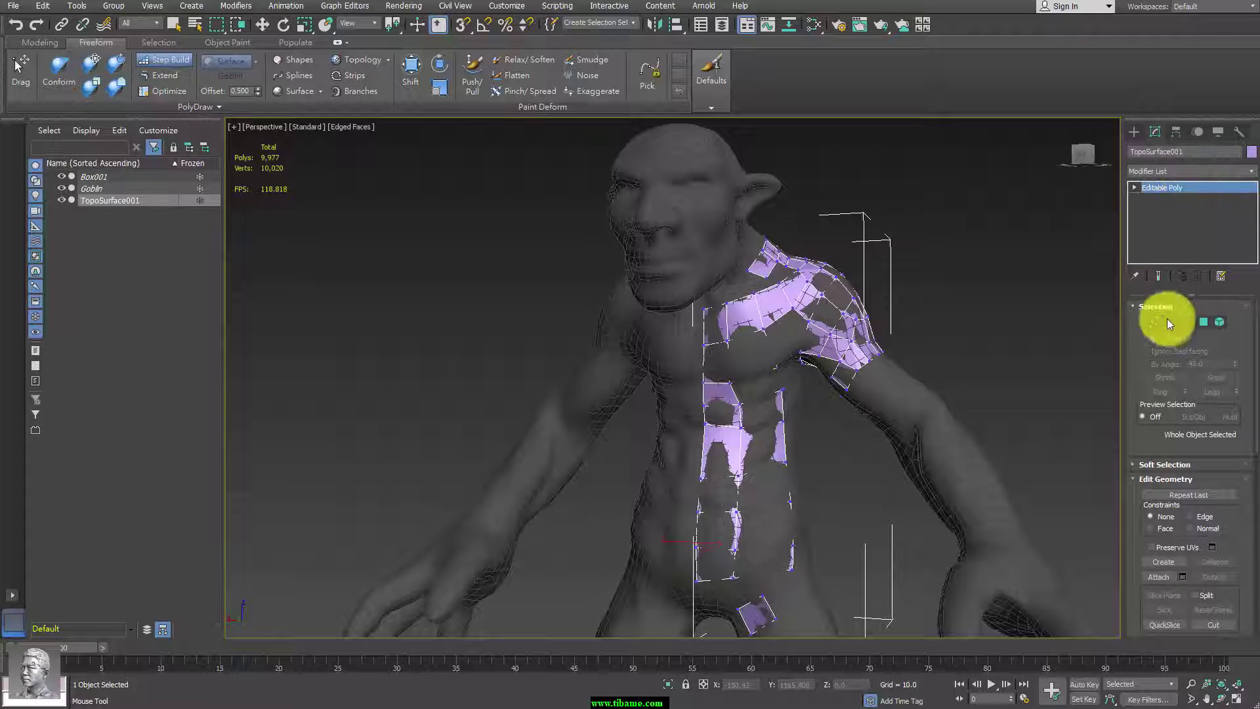
# Mirror TopoSurface001 across X as an instance, then Shift-drag both halves left to clone.
pyautogui.click(156, 61)
pyautogui.keyDown('alt'); pyautogui.moveTo(806, 332); pyautogui.dragTo(796, 267, button='middle'); pyautogui.keyUp('alt')
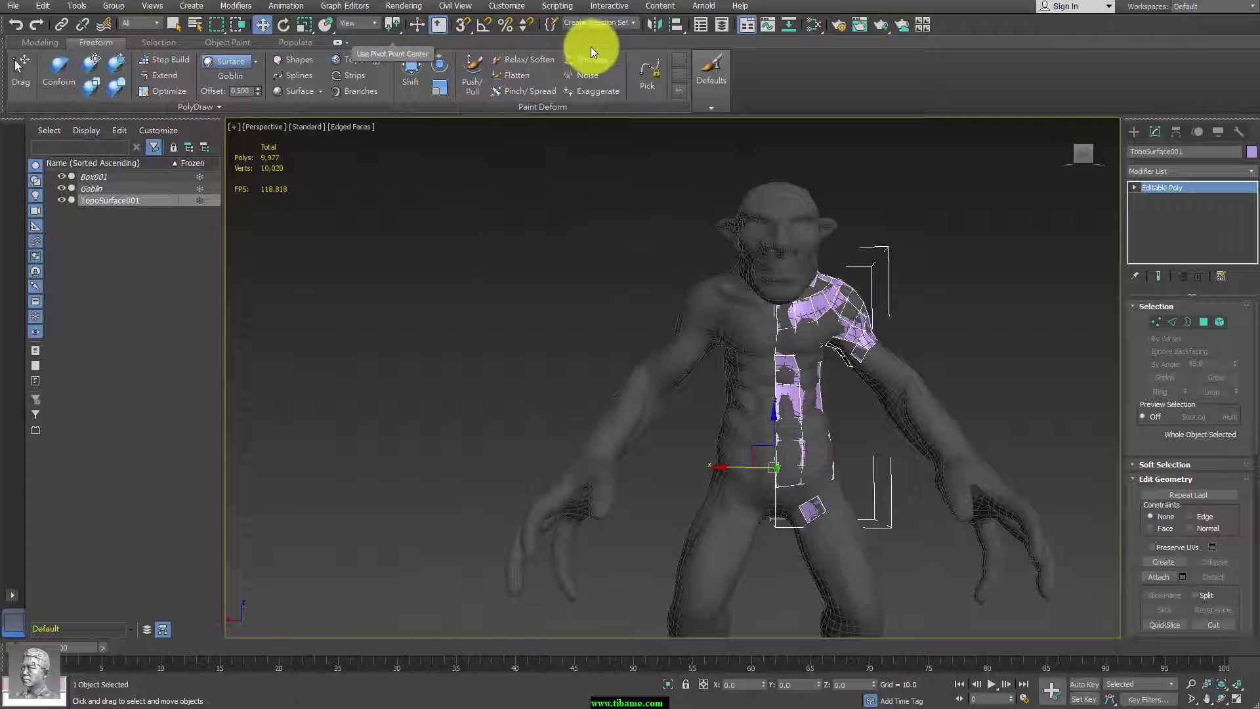
pyautogui.click(651, 29)
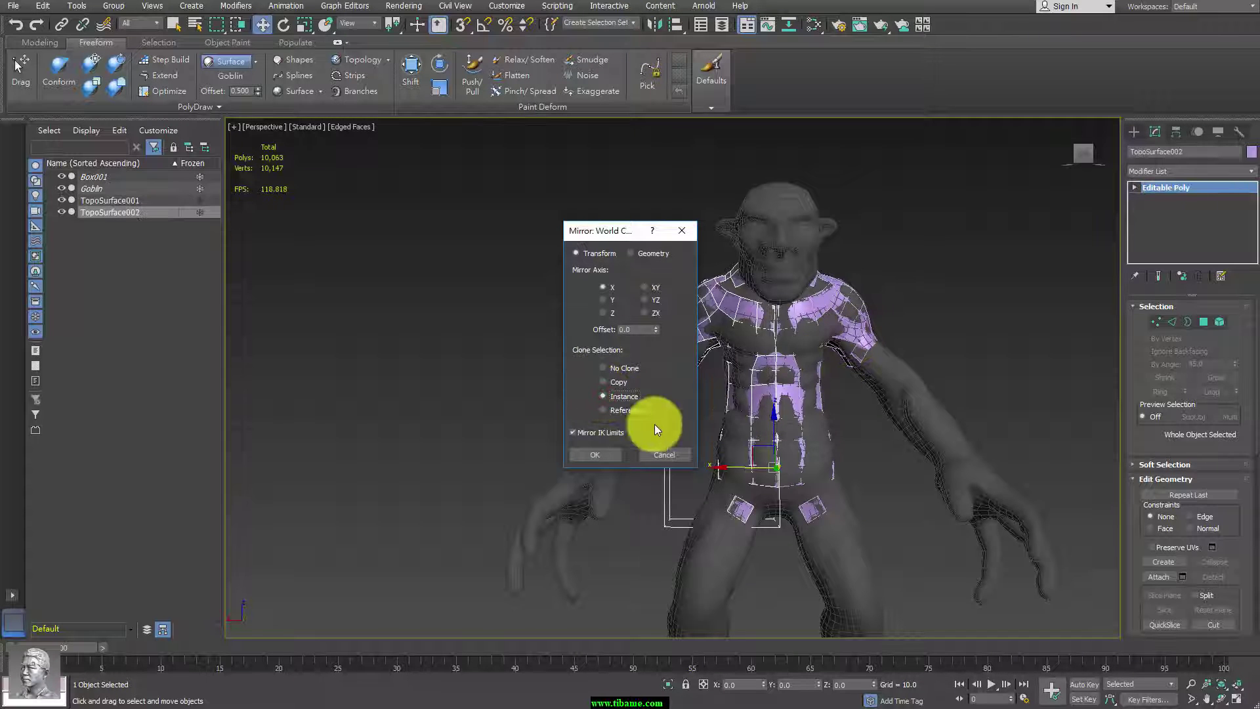
pyautogui.click(597, 451)
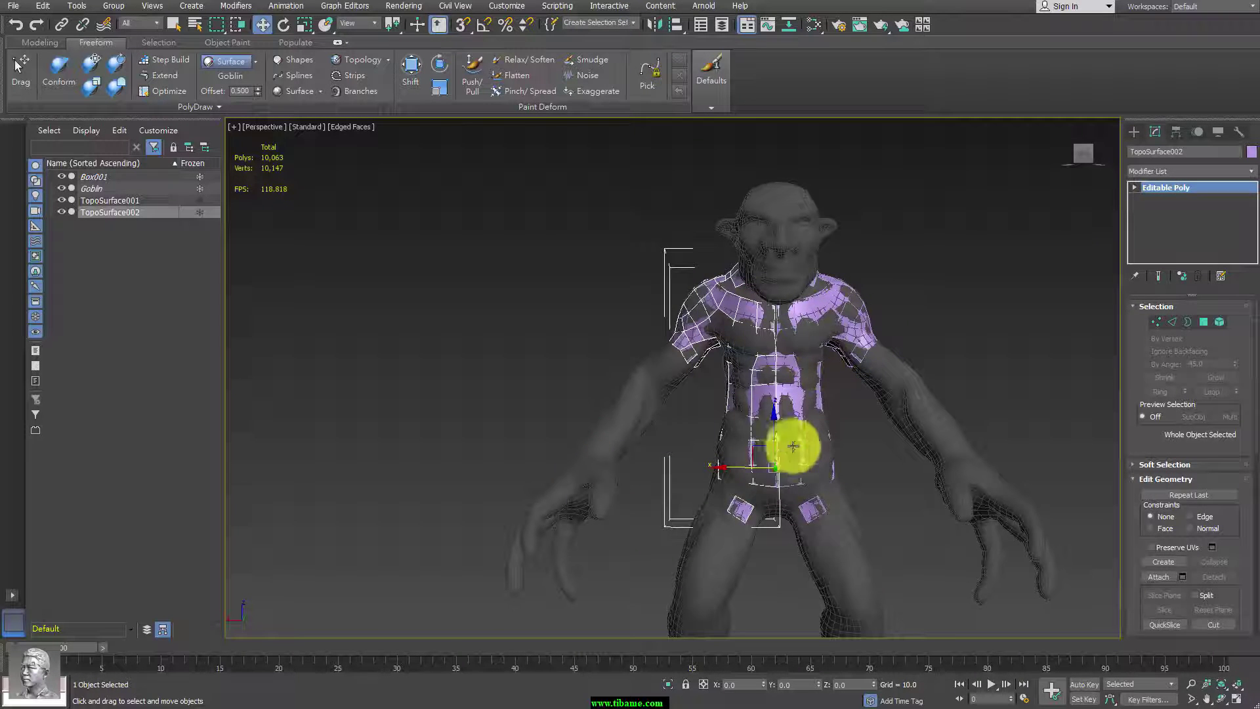
pyautogui.keyDown('ctrl'); pyautogui.click(802, 336); pyautogui.keyUp('ctrl')
pyautogui.keyDown('shift'); pyautogui.moveTo(736, 391); pyautogui.dragTo(417, 388); pyautogui.keyUp('shift')
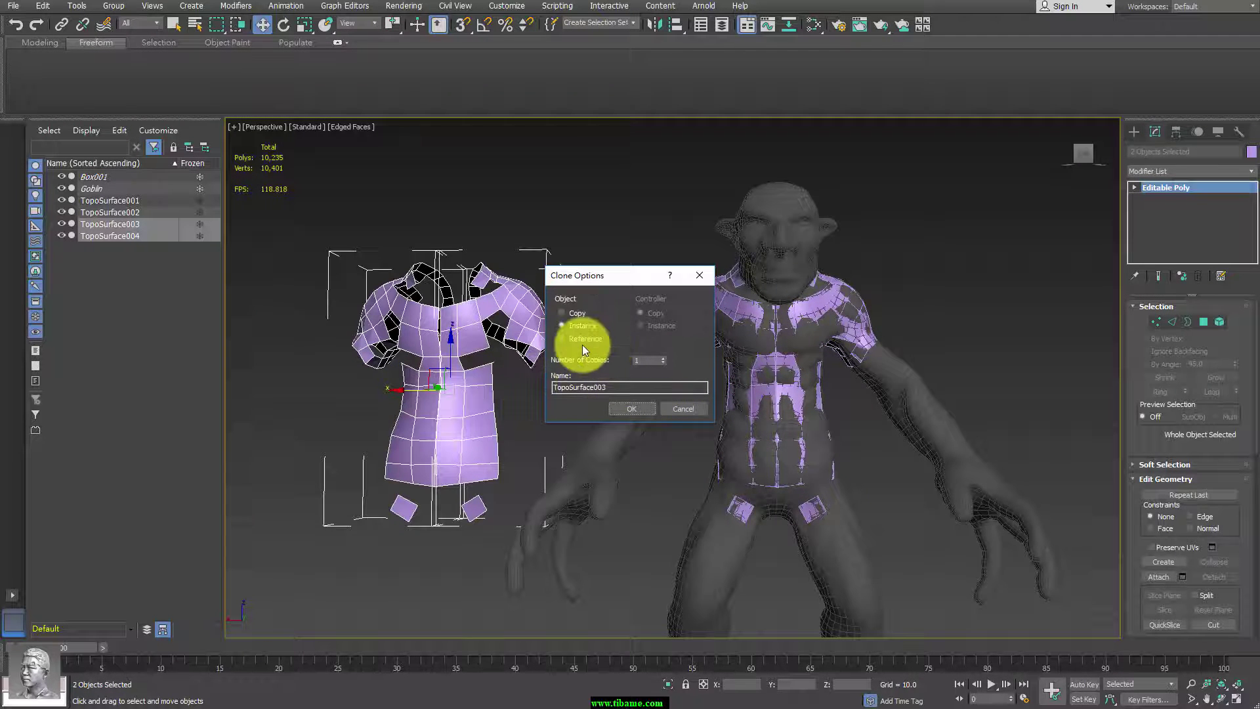
# Confirm the copy, deselect, and frame the torso alongside TopoSurface003 and TopoSurface004.
pyautogui.click(628, 403)
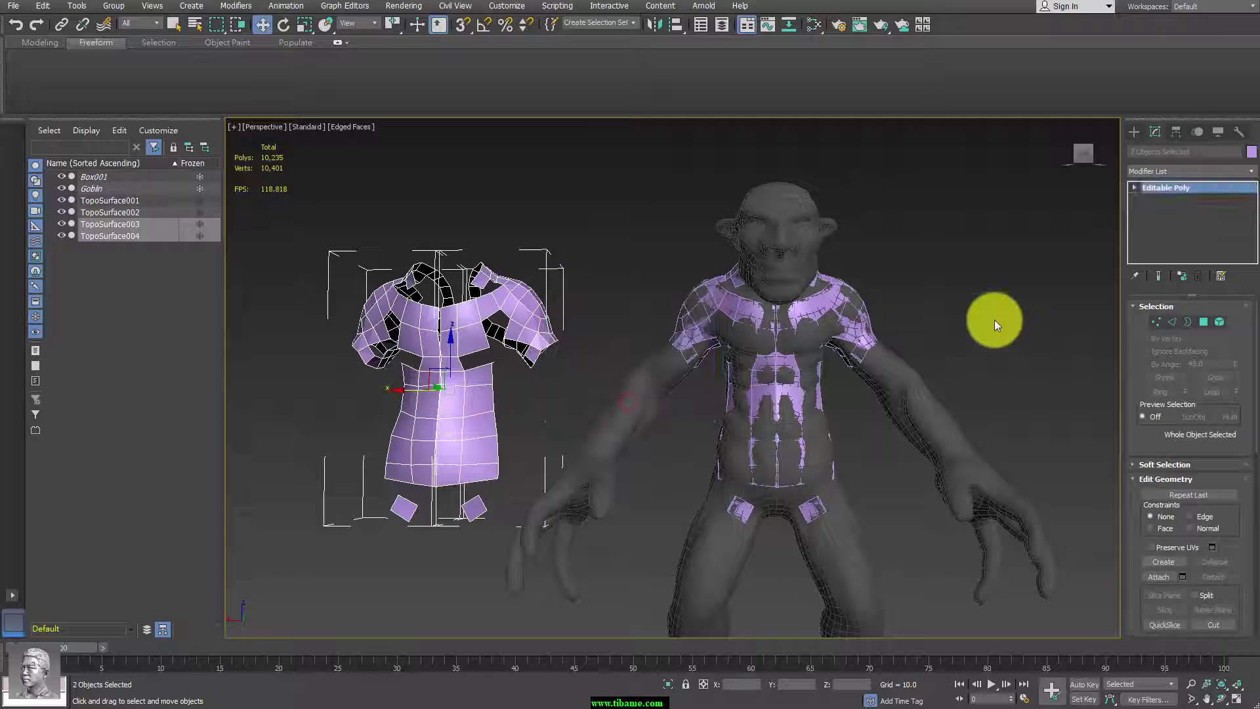
pyautogui.click(995, 320)
pyautogui.moveTo(505, 271)
pyautogui.keyDown('alt'); pyautogui.mouseDown(button='middle')
pyautogui.moveTo(567, 340)
pyautogui.moveTo(416, 343)
pyautogui.moveTo(659, 388)
pyautogui.mouseUp(button='middle'); pyautogui.keyUp('alt')
pyautogui.scroll(2, 658, 388)
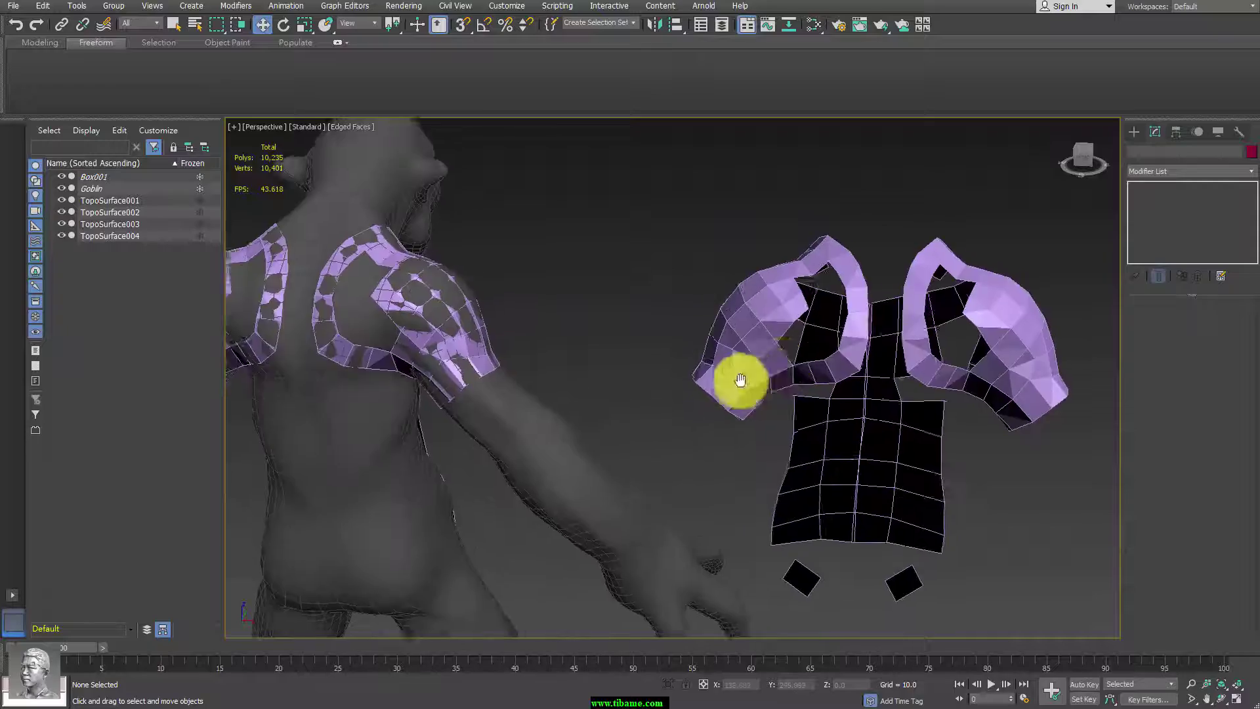
pyautogui.moveTo(737, 380)
pyautogui.keyDown('alt'); pyautogui.mouseDown(button='middle')
pyautogui.moveTo(754, 396)
pyautogui.moveTo(858, 411)
pyautogui.moveTo(938, 404)
pyautogui.moveTo(973, 346)
pyautogui.moveTo(746, 356)
pyautogui.mouseUp(button='middle'); pyautogui.keyUp('alt')
pyautogui.scroll(2, 746, 356)
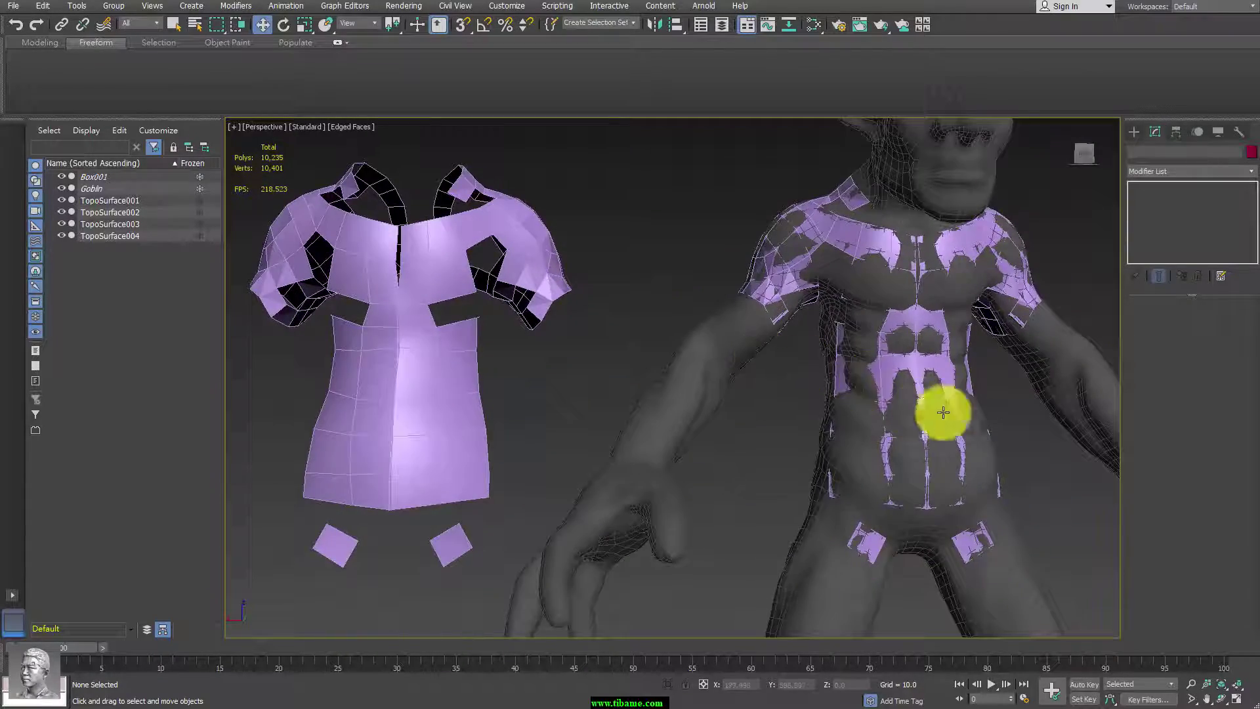
pyautogui.moveTo(943, 408)
pyautogui.keyDown('alt'); pyautogui.mouseDown(button='middle')
pyautogui.moveTo(957, 427)
pyautogui.moveTo(554, 333)
pyautogui.moveTo(869, 383)
pyautogui.mouseUp(button='middle'); pyautogui.keyUp('alt')
pyautogui.scroll(-2, 495, 357)
pyautogui.scroll(3, 869, 383)
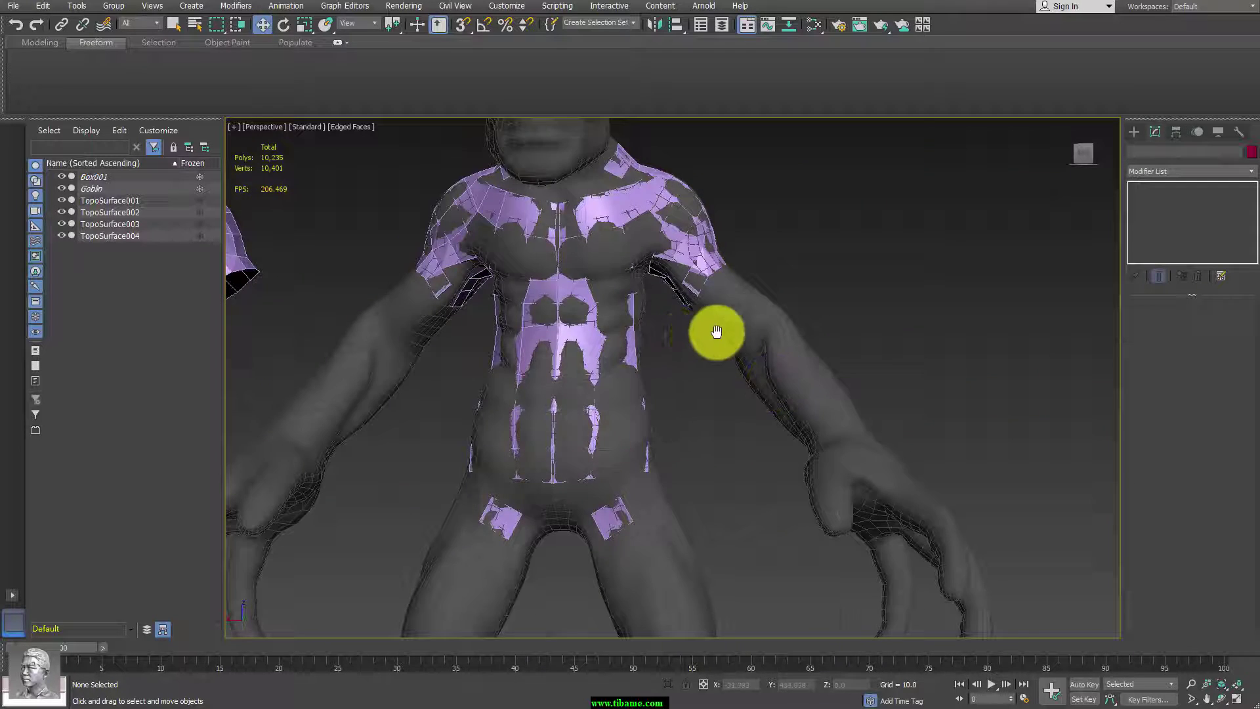
pyautogui.moveTo(716, 331); pyautogui.dragTo(906, 318, button='middle')
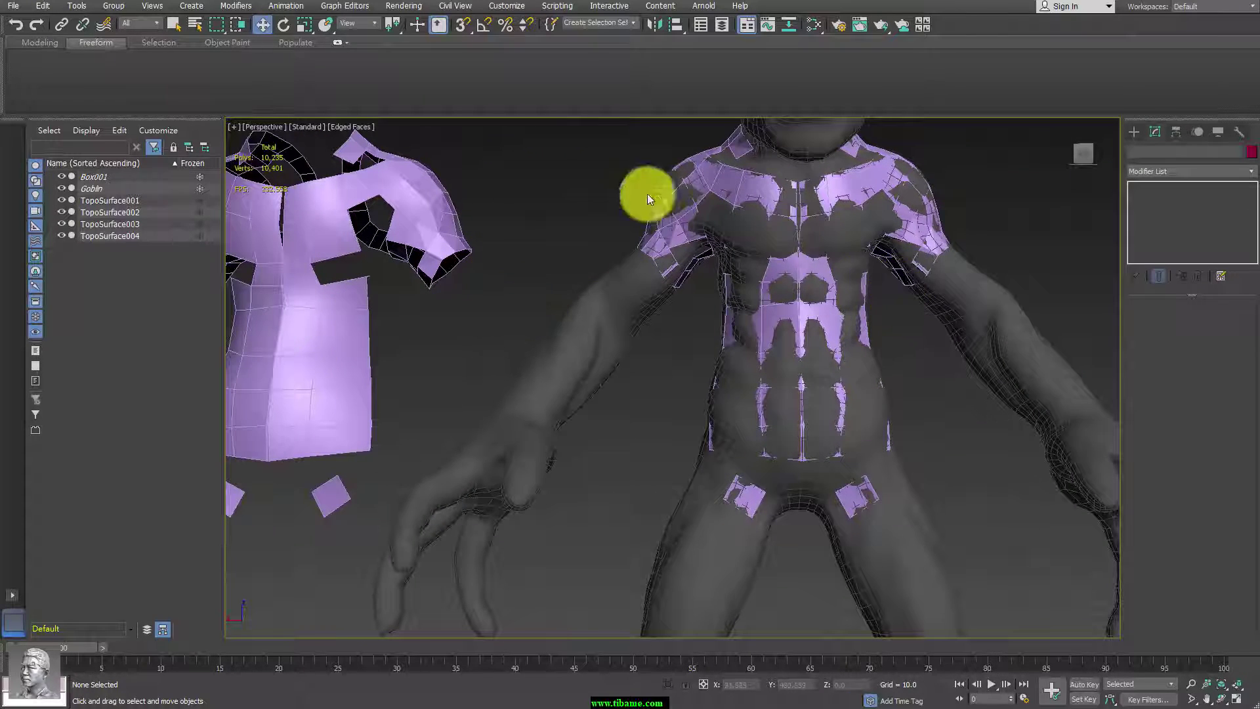
# On TopoSurface001 with Step Build, remove faces near the shoulder and fill new upper-chest quads.
pyautogui.click(848, 208)
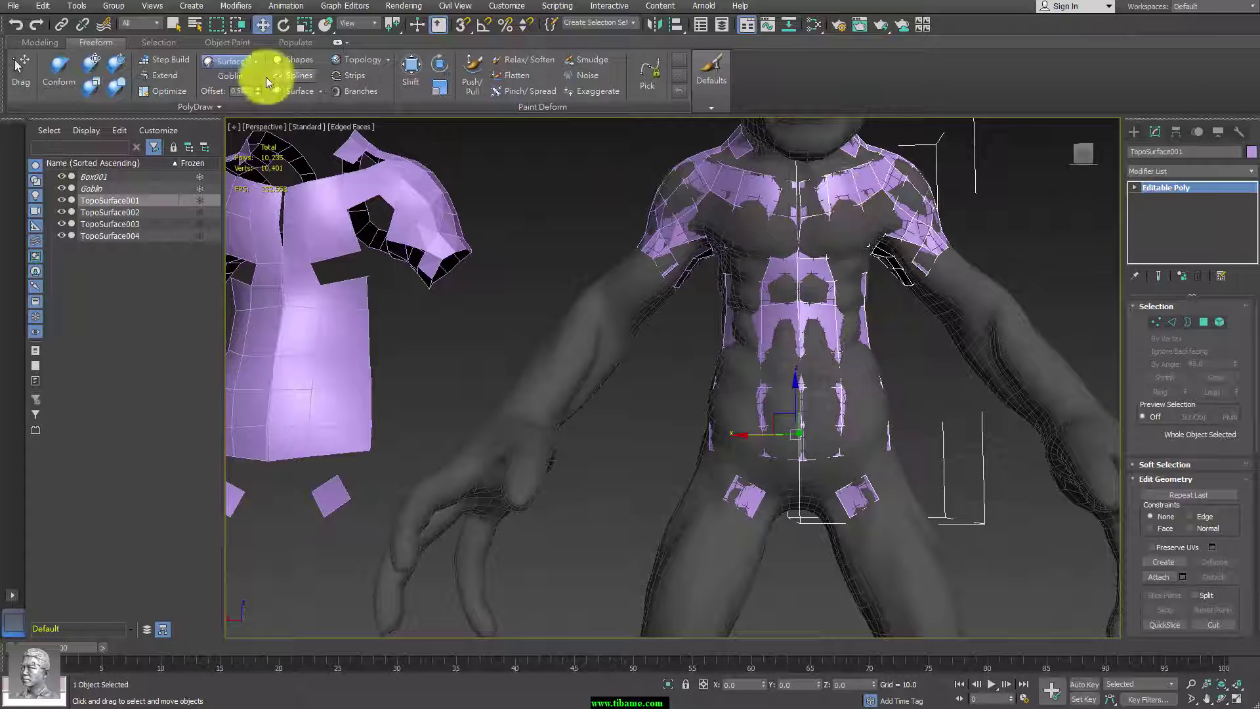
pyautogui.click(164, 60)
pyautogui.moveTo(844, 381)
pyautogui.keyDown('alt'); pyautogui.mouseDown(button='middle')
pyautogui.moveTo(814, 341)
pyautogui.moveTo(814, 253)
pyautogui.mouseUp(button='middle'); pyautogui.keyUp('alt')
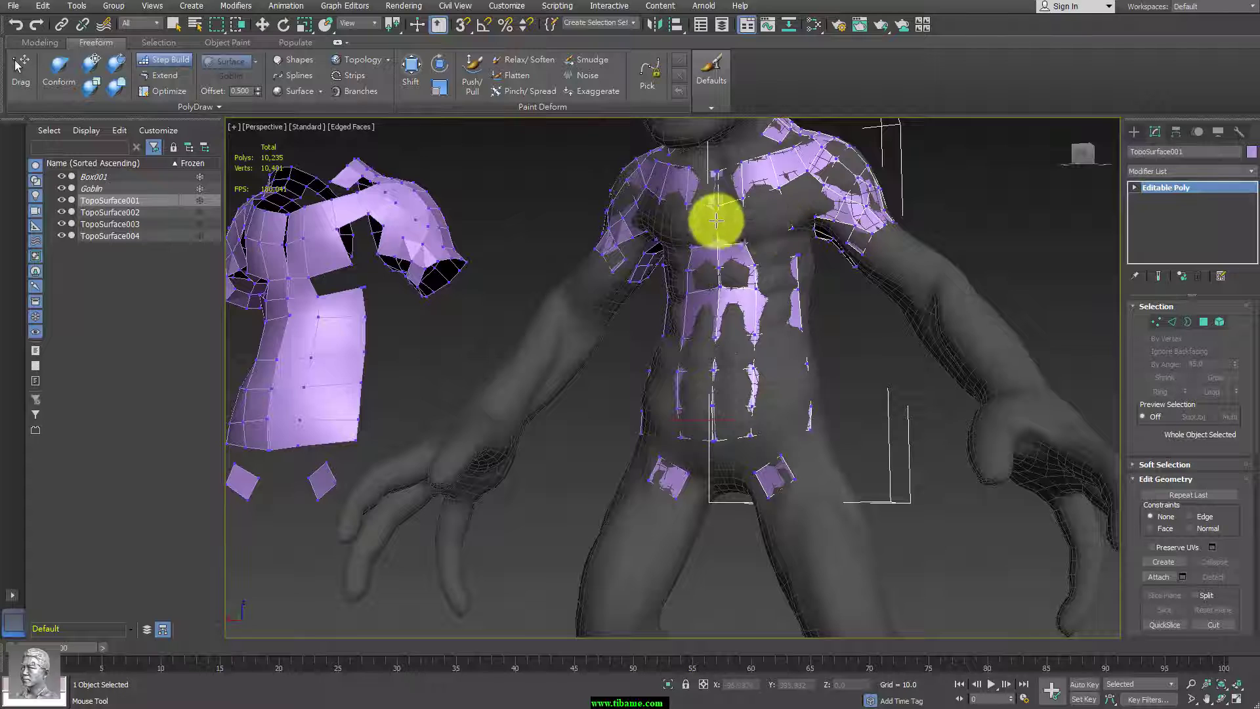
pyautogui.moveTo(728, 227)
pyautogui.keyDown('ctrl'); pyautogui.keyDown('shift'); pyautogui.mouseDown()
pyautogui.moveTo(799, 203)
pyautogui.moveTo(713, 223)
pyautogui.mouseUp(); pyautogui.keyUp('shift'); pyautogui.keyUp('ctrl')
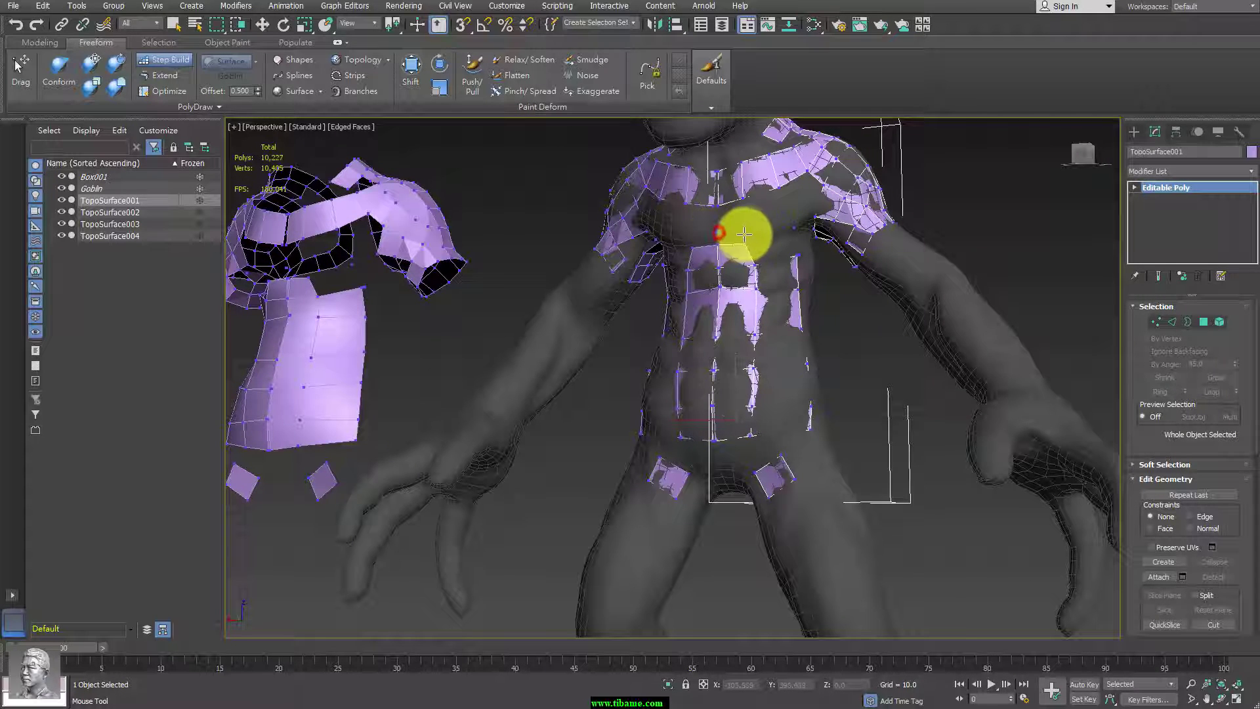
pyautogui.click(743, 235)
pyautogui.click(786, 220)
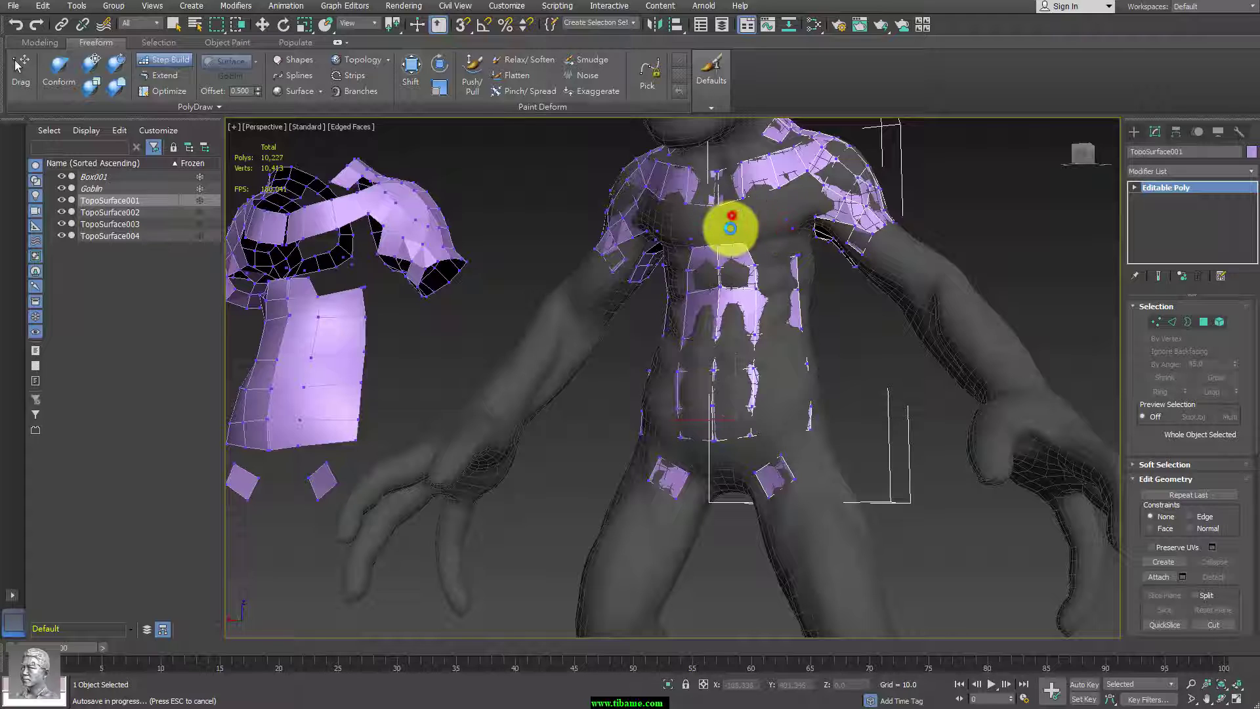
pyautogui.keyDown('shift'); pyautogui.moveTo(731, 210); pyautogui.dragTo(766, 228); pyautogui.keyUp('shift')
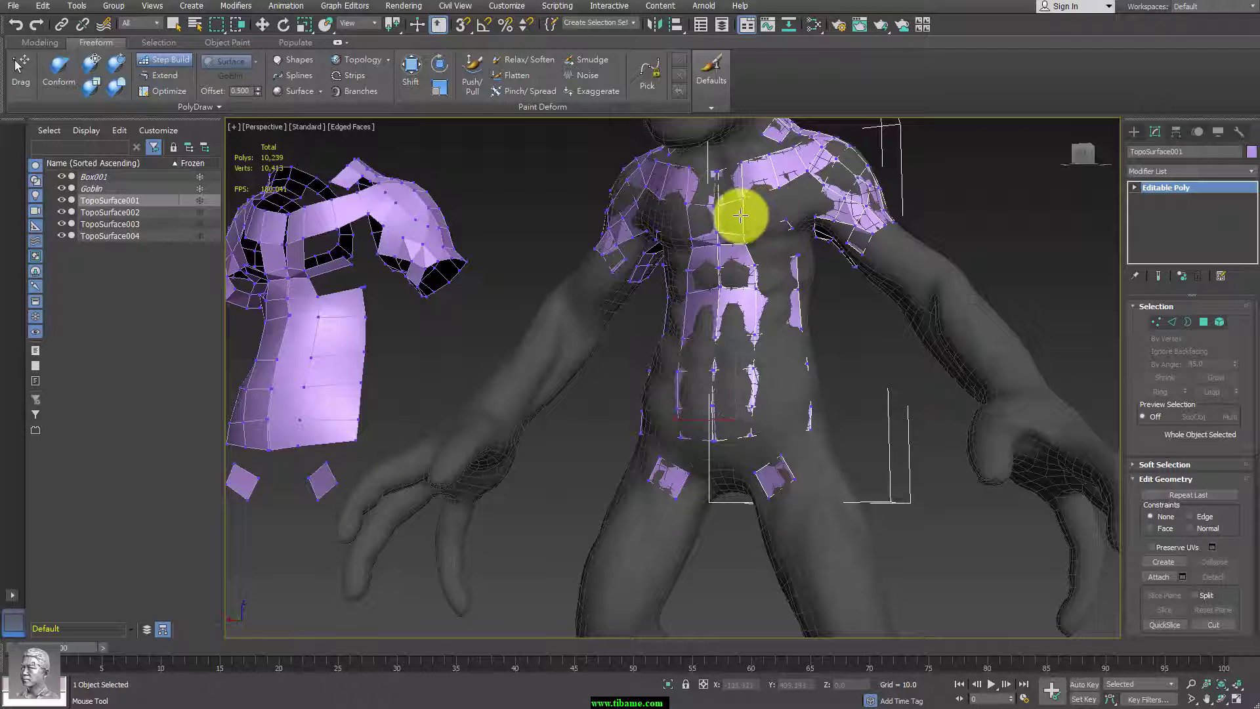
pyautogui.keyDown('shift'); pyautogui.moveTo(742, 214); pyautogui.dragTo(770, 211); pyautogui.keyUp('shift')
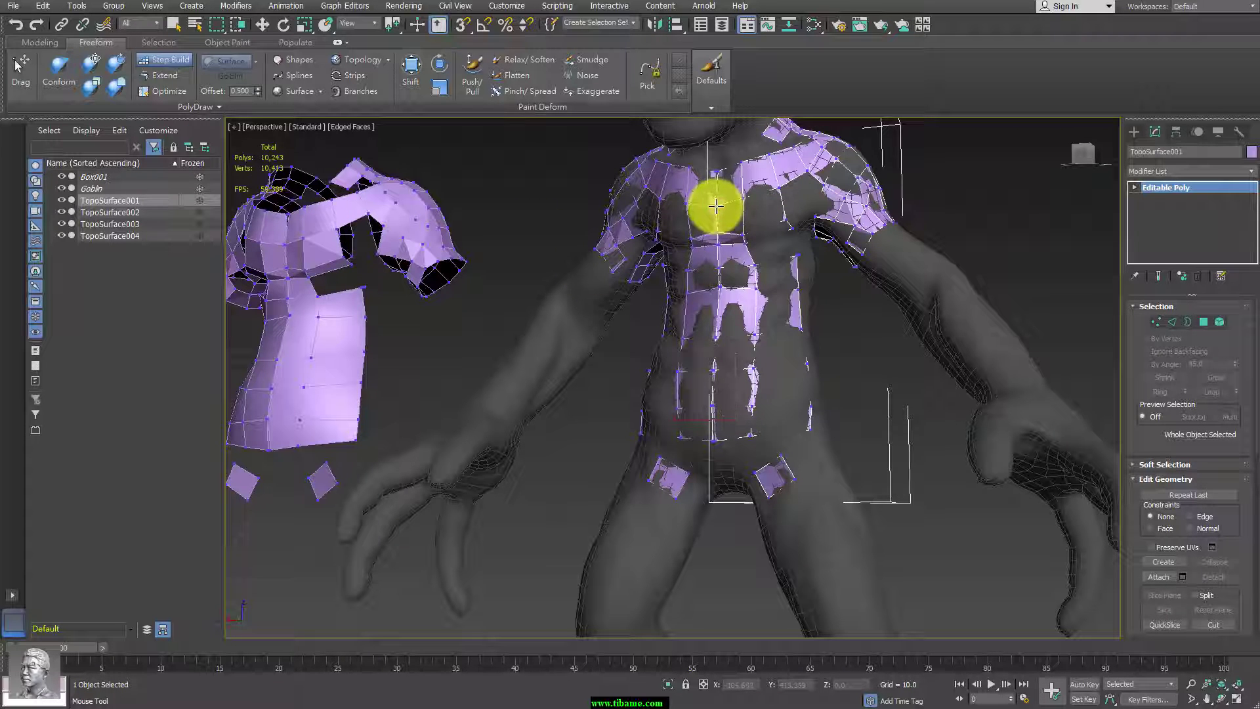
# Add quads on the right side of the chest patch and below the pectorals.
pyautogui.moveTo(326, 273)
pyautogui.keyDown('alt'); pyautogui.mouseDown(button='middle')
pyautogui.moveTo(380, 254)
pyautogui.moveTo(543, 309)
pyautogui.moveTo(558, 339)
pyautogui.moveTo(459, 369)
pyautogui.mouseUp(button='middle'); pyautogui.keyUp('alt')
pyautogui.scroll(3, 915, 361)
pyautogui.scroll(3, 910, 394)
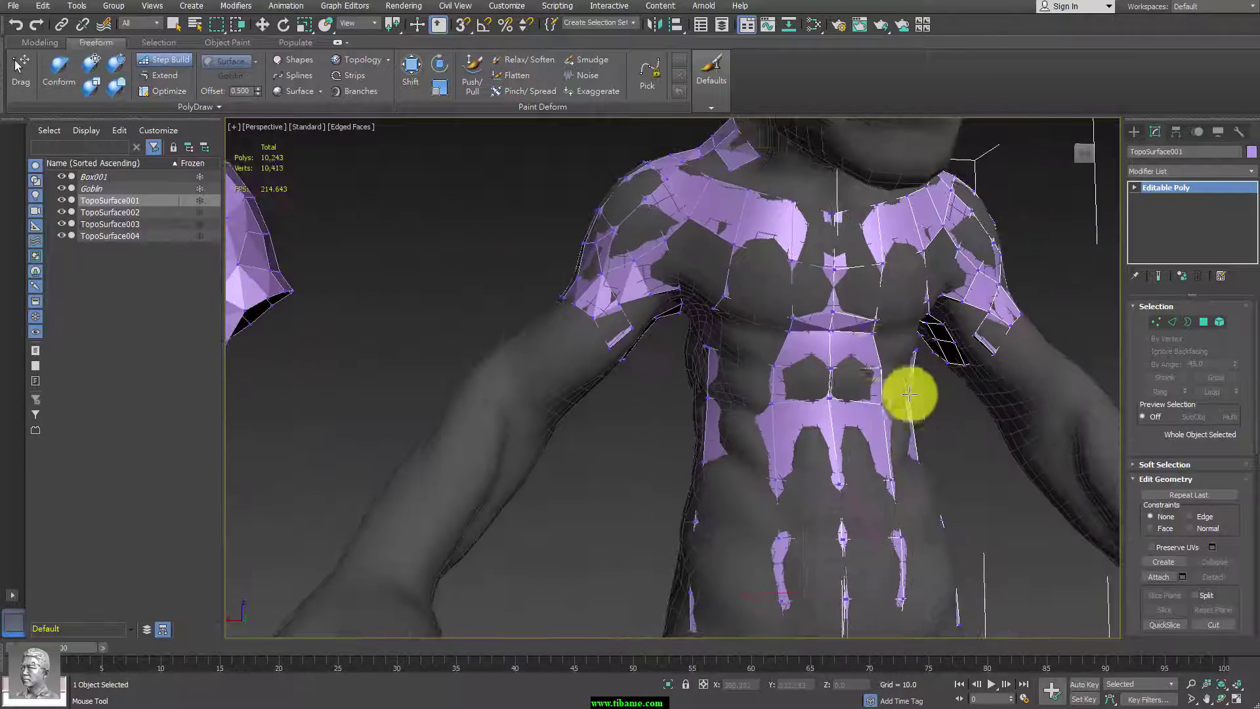
pyautogui.click(871, 326)
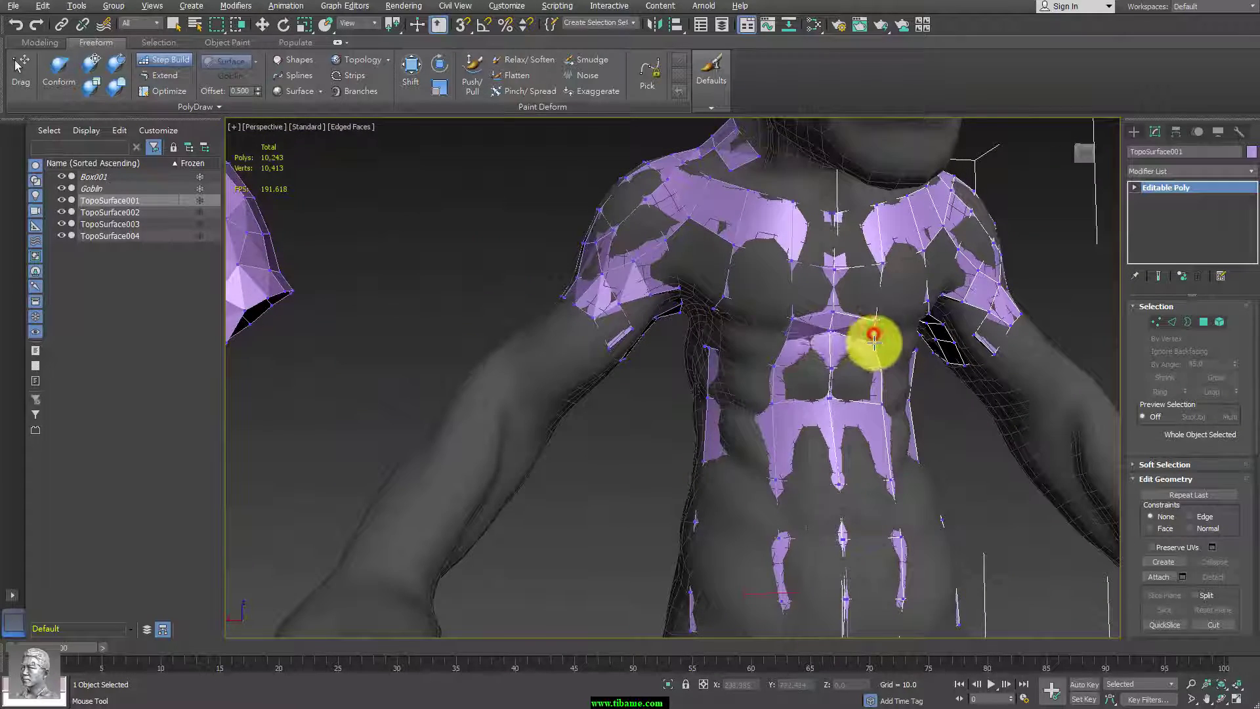
pyautogui.click(880, 366)
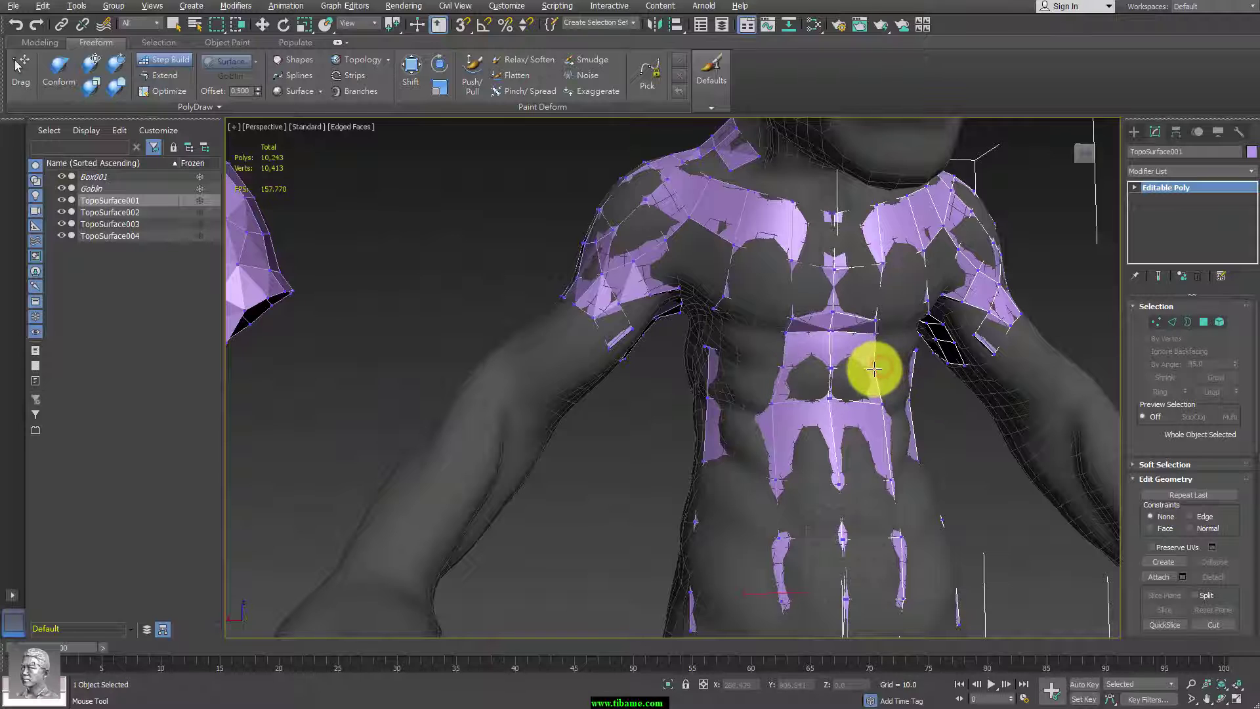
pyautogui.click(869, 403)
pyautogui.click(828, 408)
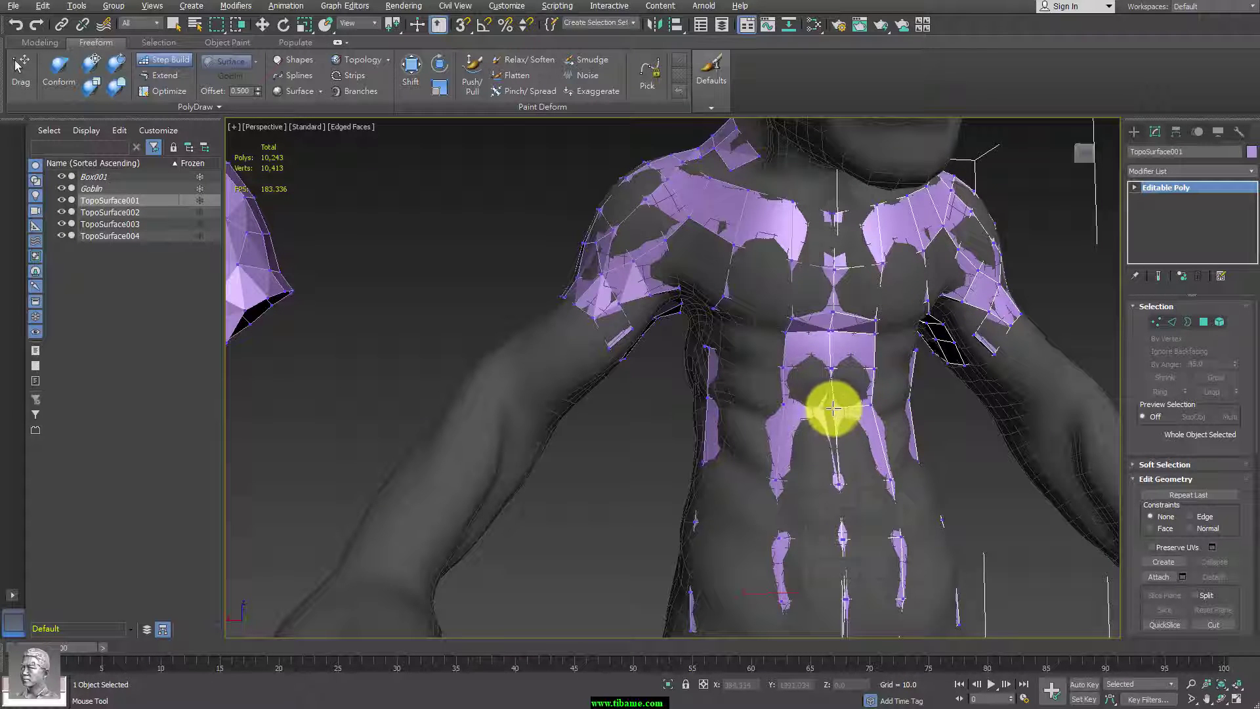
pyautogui.moveTo(853, 437)
pyautogui.keyDown('alt'); pyautogui.mouseDown(button='middle')
pyautogui.moveTo(775, 458)
pyautogui.moveTo(816, 409)
pyautogui.moveTo(815, 328)
pyautogui.mouseUp(button='middle'); pyautogui.keyUp('alt')
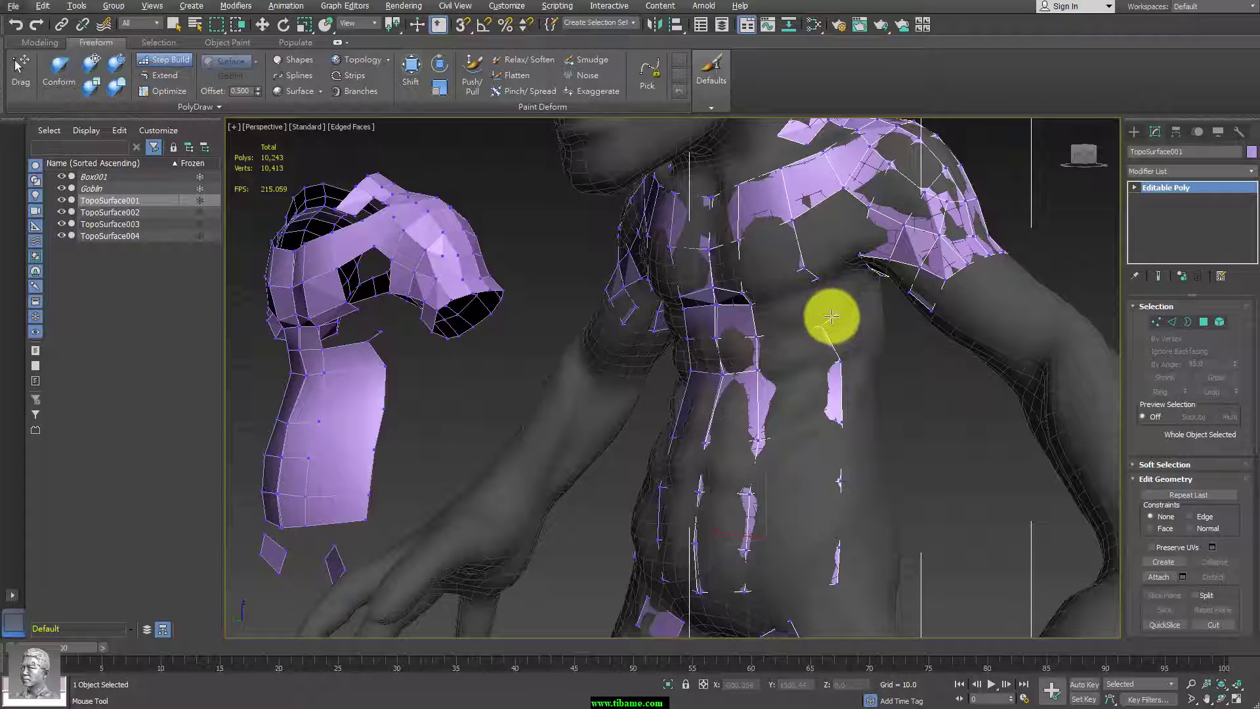
# Place vertices down the chest and fill quads on the chest toward the abdomen.
pyautogui.moveTo(844, 323)
pyautogui.keyDown('alt'); pyautogui.mouseDown(button='middle')
pyautogui.moveTo(895, 360)
pyautogui.moveTo(852, 318)
pyautogui.mouseUp(button='middle'); pyautogui.keyUp('alt')
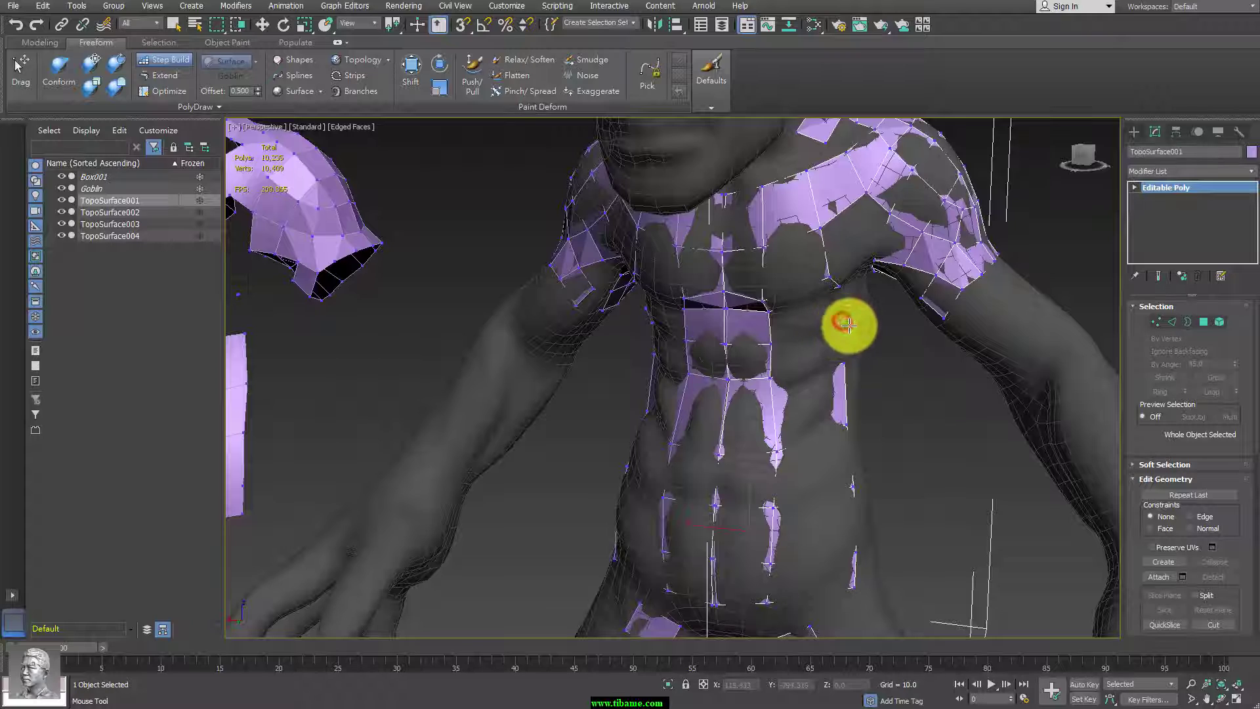
pyautogui.moveTo(849, 324)
pyautogui.keyDown('alt'); pyautogui.mouseDown(button='middle')
pyautogui.moveTo(849, 337)
pyautogui.moveTo(835, 307)
pyautogui.moveTo(895, 358)
pyautogui.moveTo(908, 354)
pyautogui.moveTo(903, 335)
pyautogui.mouseUp(button='middle'); pyautogui.keyUp('alt')
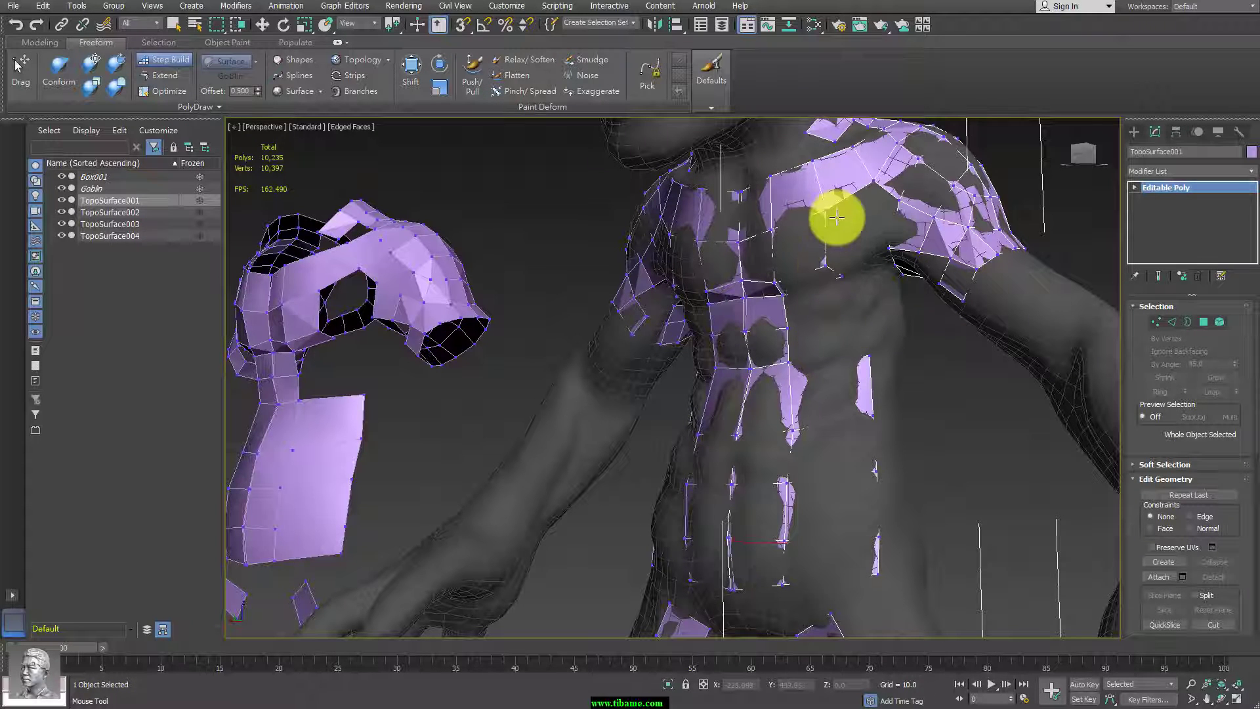
pyautogui.click(816, 218)
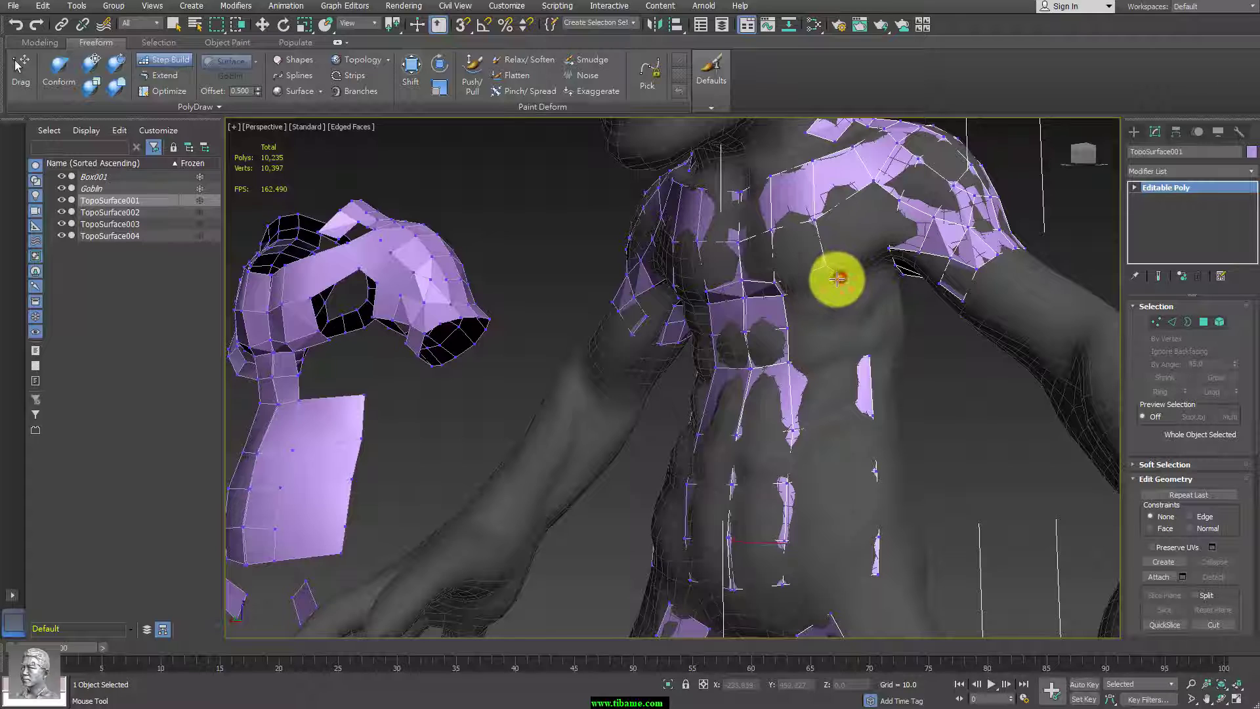
pyautogui.click(821, 307)
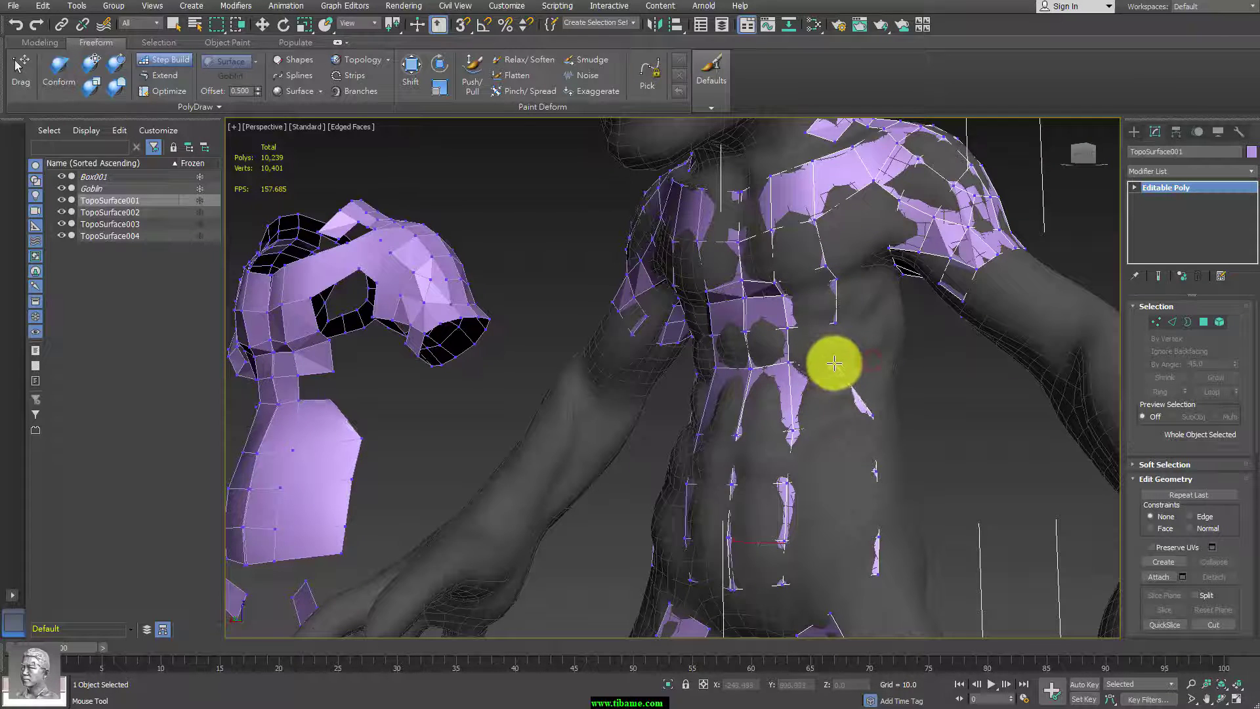
pyautogui.keyDown('shift'); pyautogui.click(831, 417); pyautogui.keyUp('shift')
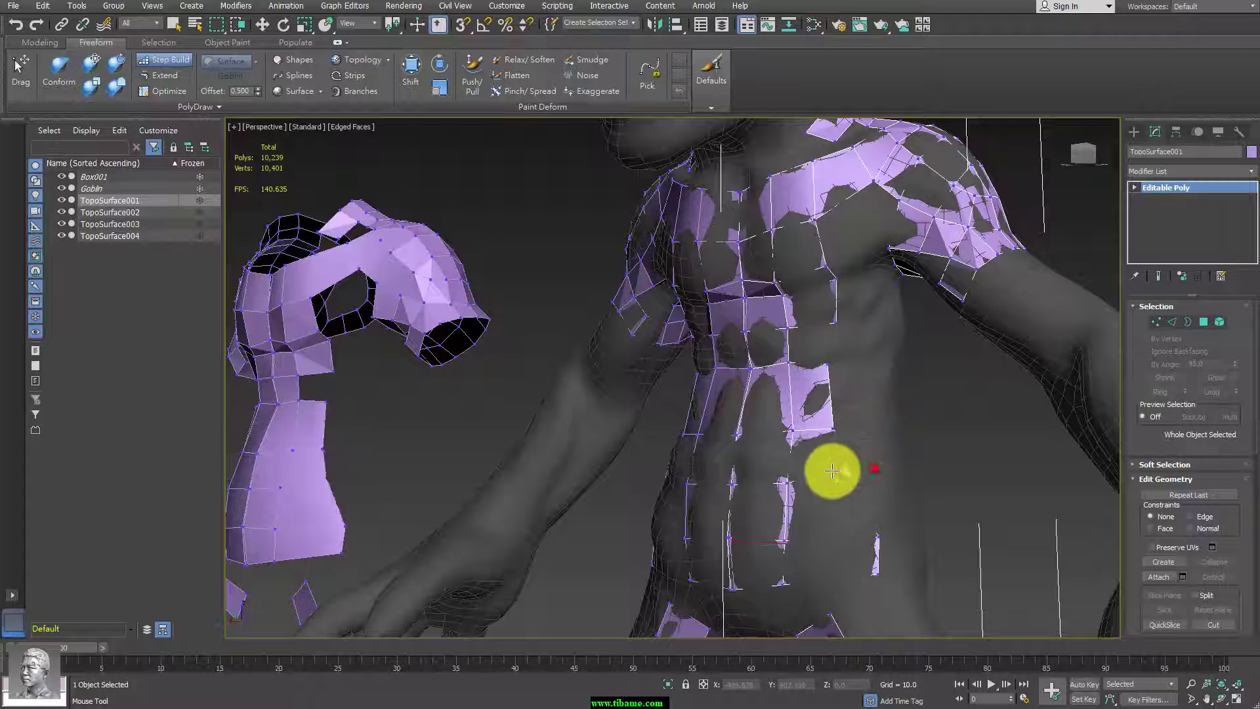
pyautogui.moveTo(880, 525); pyautogui.dragTo(828, 537)
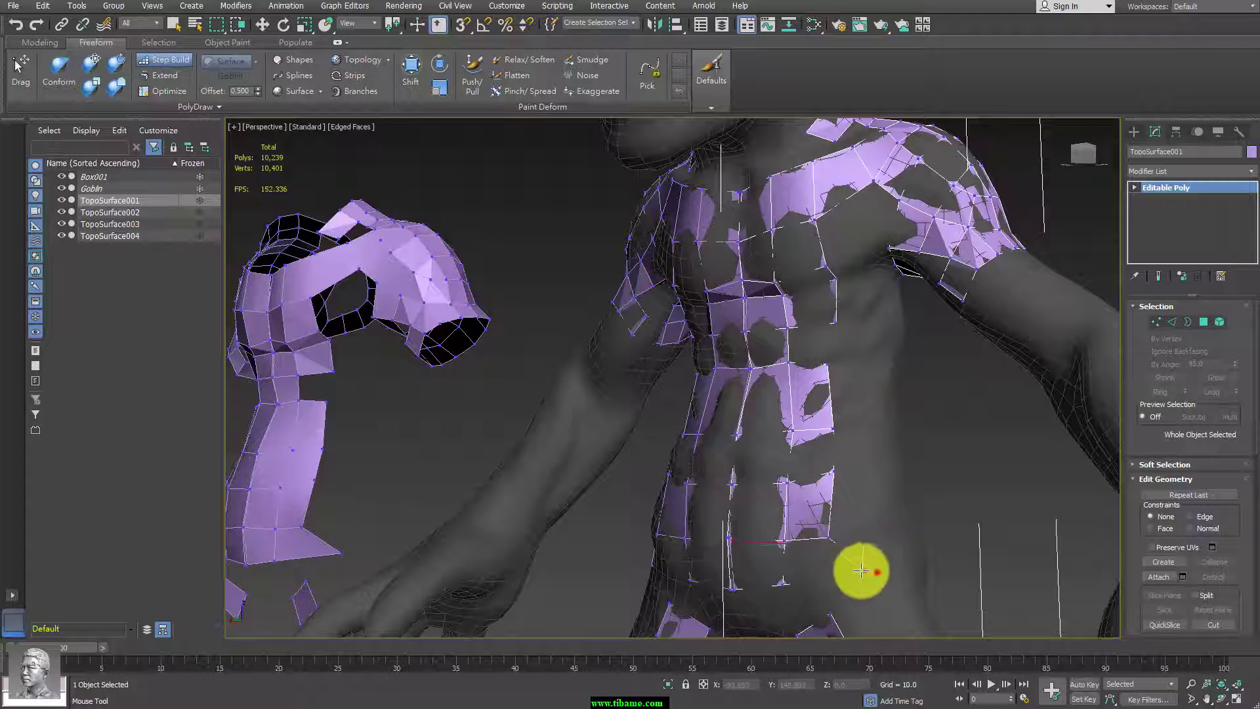
pyautogui.keyDown('shift'); pyautogui.click(810, 360); pyautogui.keyUp('shift')
pyautogui.moveTo(811, 360)
pyautogui.keyDown('alt'); pyautogui.mouseDown(button='middle')
pyautogui.moveTo(870, 380)
pyautogui.moveTo(877, 342)
pyautogui.mouseUp(button='middle'); pyautogui.keyUp('alt')
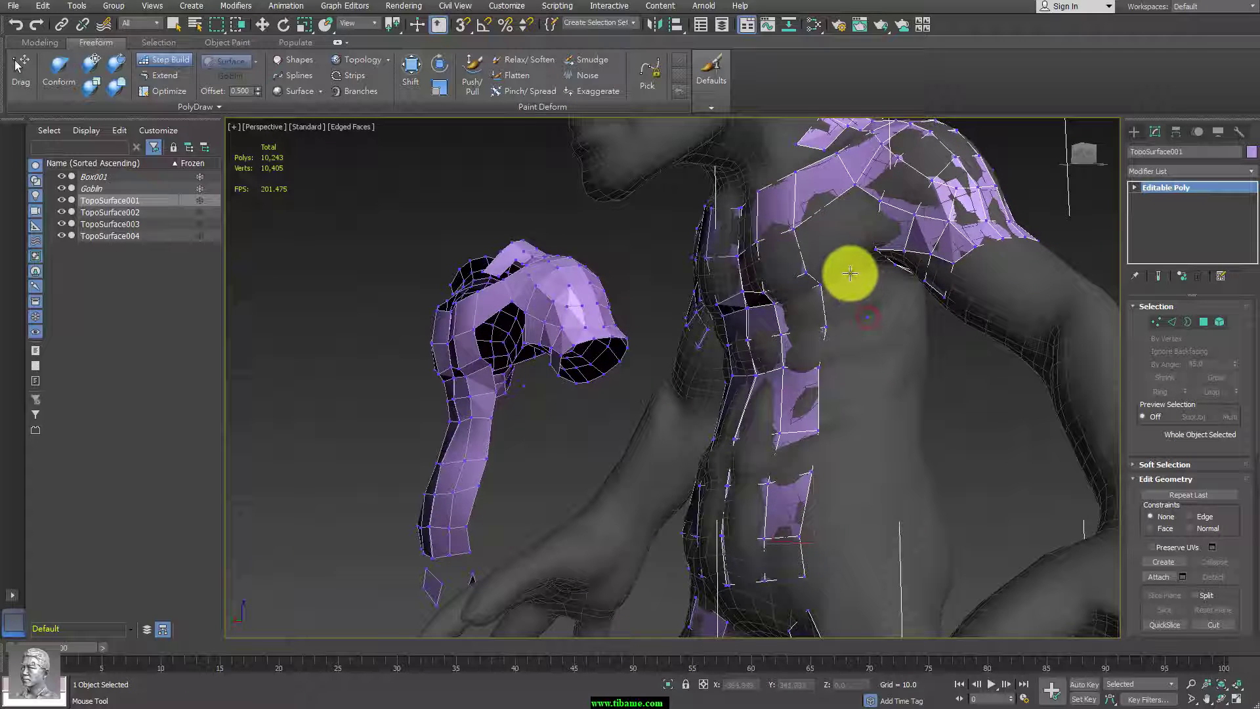
pyautogui.keyDown('shift'); pyautogui.click(848, 307); pyautogui.keyUp('shift')
pyautogui.moveTo(903, 317)
pyautogui.keyDown('alt'); pyautogui.mouseDown(button='middle')
pyautogui.moveTo(894, 290)
pyautogui.moveTo(900, 349)
pyautogui.moveTo(862, 297)
pyautogui.mouseUp(button='middle'); pyautogui.keyUp('alt')
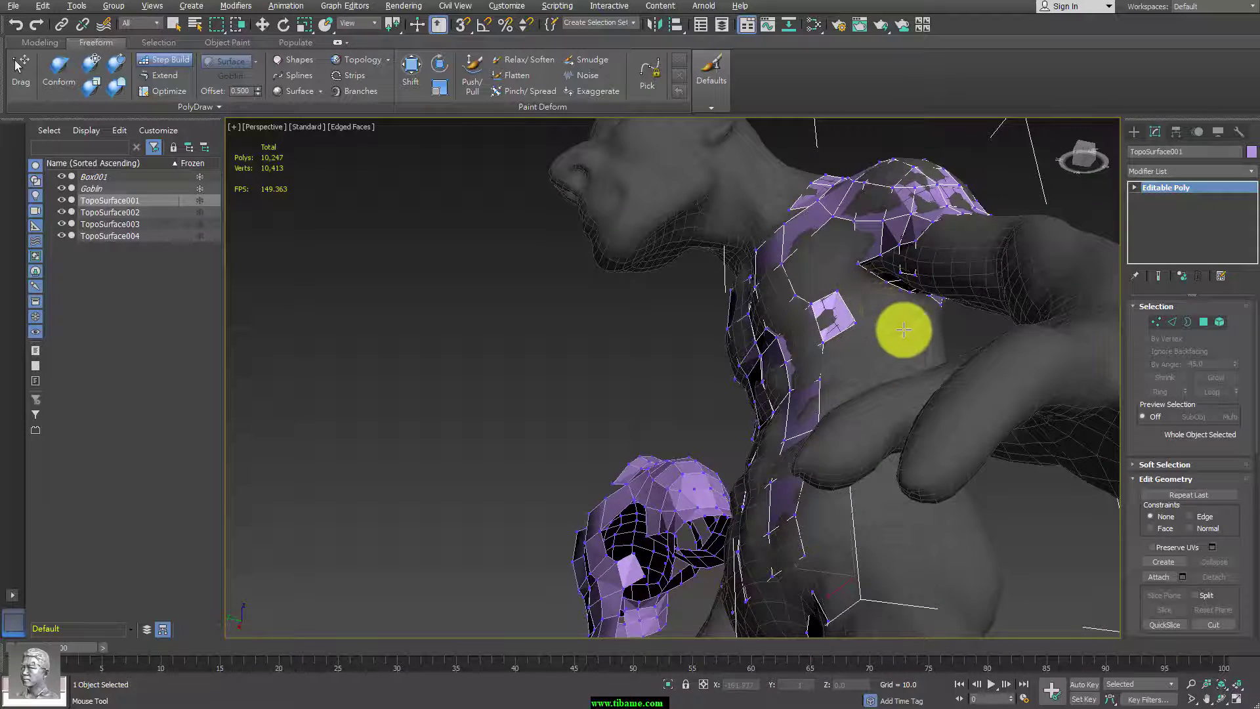
# Add quads on the upper chest, undoing one bad quad and deleting a misplaced poly.
pyautogui.moveTo(904, 330)
pyautogui.keyDown('alt'); pyautogui.mouseDown(button='middle')
pyautogui.moveTo(906, 304)
pyautogui.moveTo(934, 293)
pyautogui.moveTo(881, 289)
pyautogui.moveTo(893, 316)
pyautogui.mouseUp(button='middle'); pyautogui.keyUp('alt')
pyautogui.keyDown('shift'); pyautogui.click(858, 329); pyautogui.keyUp('shift')
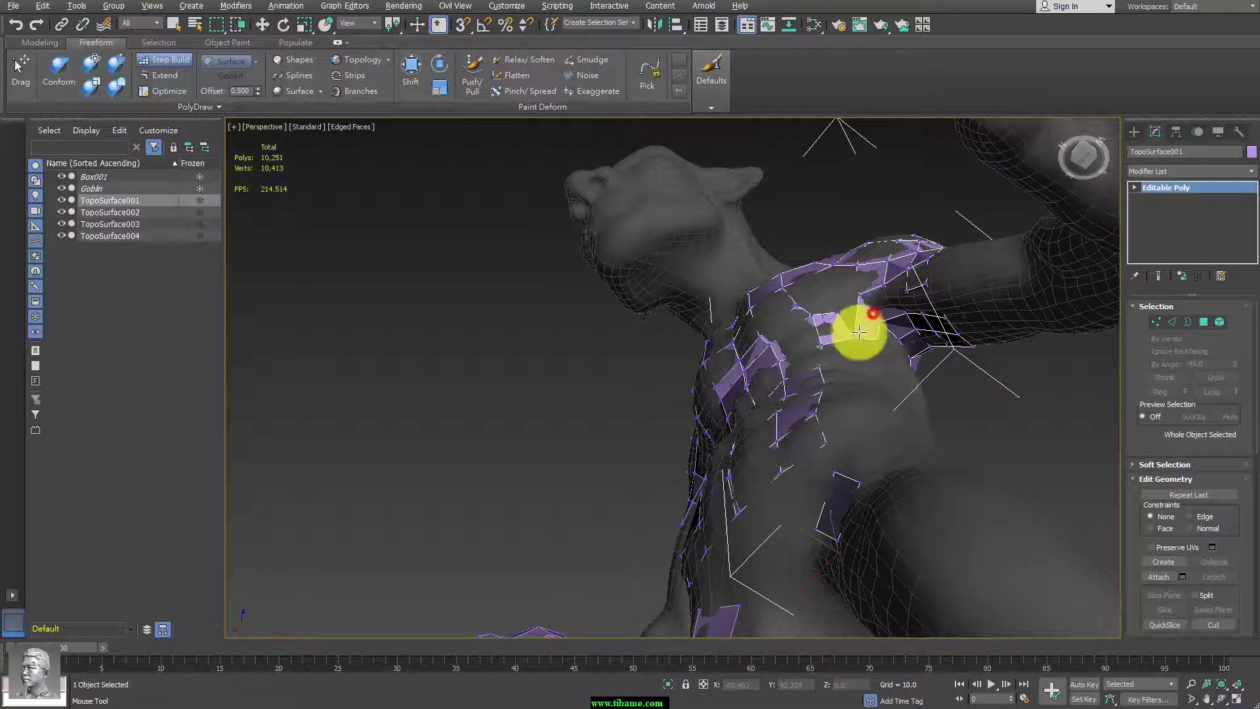
pyautogui.keyDown('alt'); pyautogui.moveTo(858, 329); pyautogui.dragTo(881, 385, button='middle'); pyautogui.keyUp('alt')
pyautogui.hotkey('ctrl', 'z')
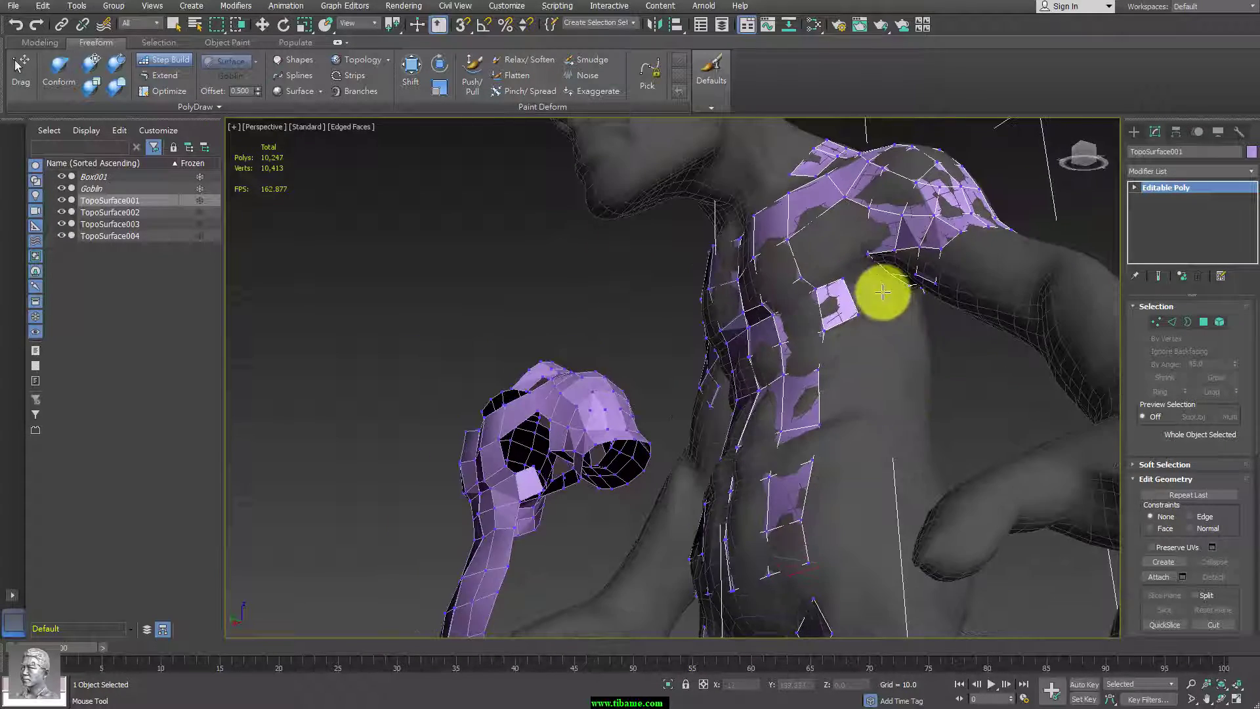
pyautogui.keyDown('shift'); pyautogui.click(883, 331); pyautogui.keyUp('shift')
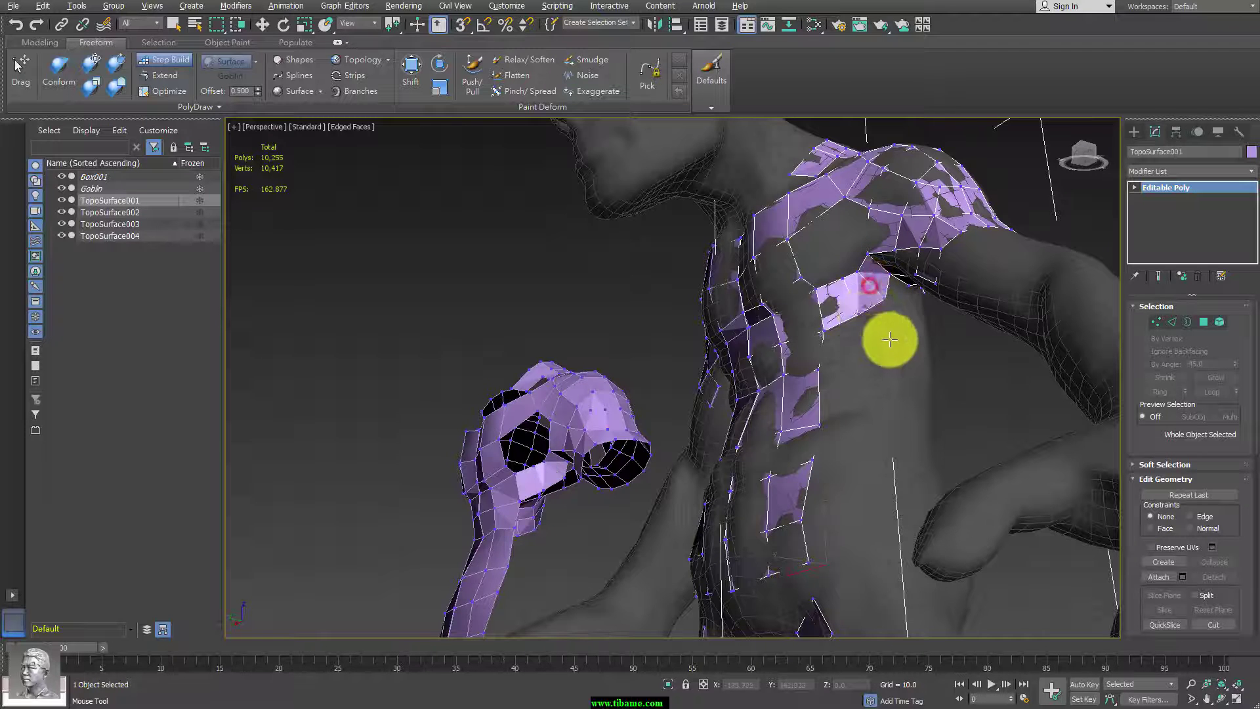
pyautogui.keyDown('alt'); pyautogui.moveTo(887, 337); pyautogui.dragTo(858, 297, button='middle'); pyautogui.keyUp('alt')
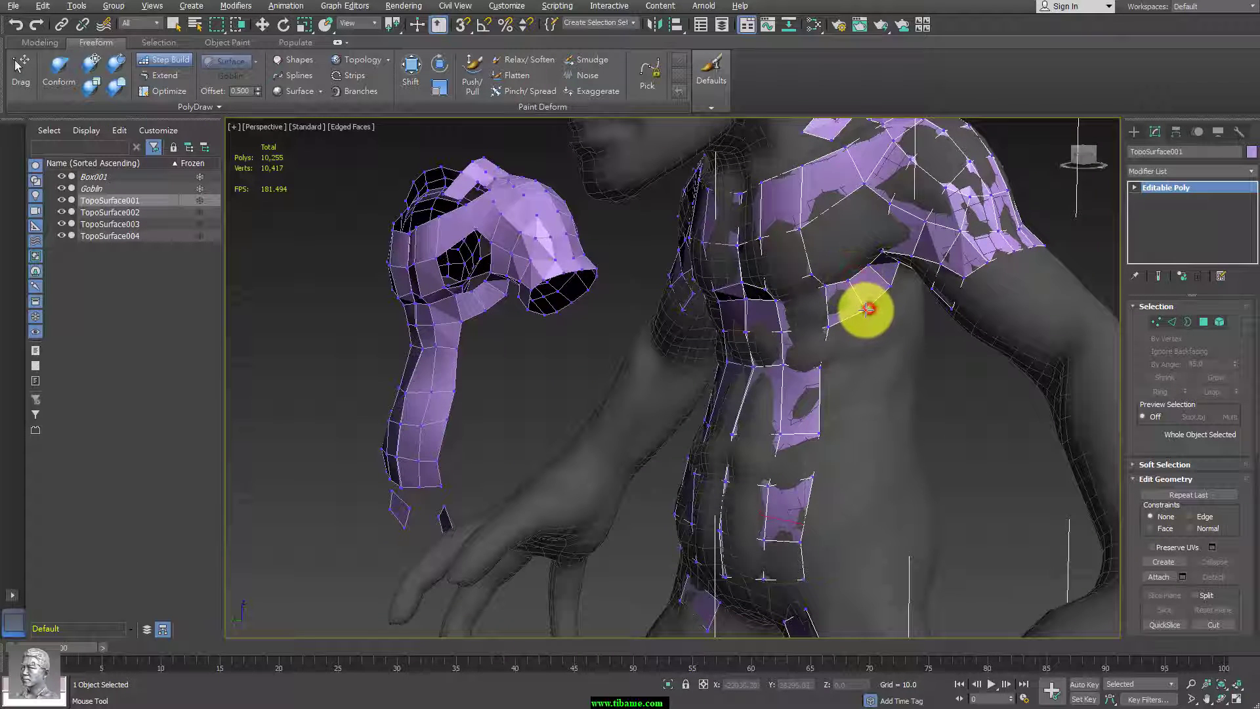
pyautogui.moveTo(839, 263)
pyautogui.keyDown('alt'); pyautogui.mouseDown(button='middle')
pyautogui.moveTo(864, 253)
pyautogui.moveTo(857, 243)
pyautogui.moveTo(852, 262)
pyautogui.moveTo(901, 323)
pyautogui.moveTo(830, 217)
pyautogui.mouseUp(button='middle'); pyautogui.keyUp('alt')
pyautogui.keyDown('shift'); pyautogui.click(823, 275); pyautogui.keyUp('shift')
pyautogui.keyDown('ctrl'); pyautogui.keyDown('shift'); pyautogui.click(852, 287); pyautogui.keyUp('shift'); pyautogui.keyUp('ctrl')
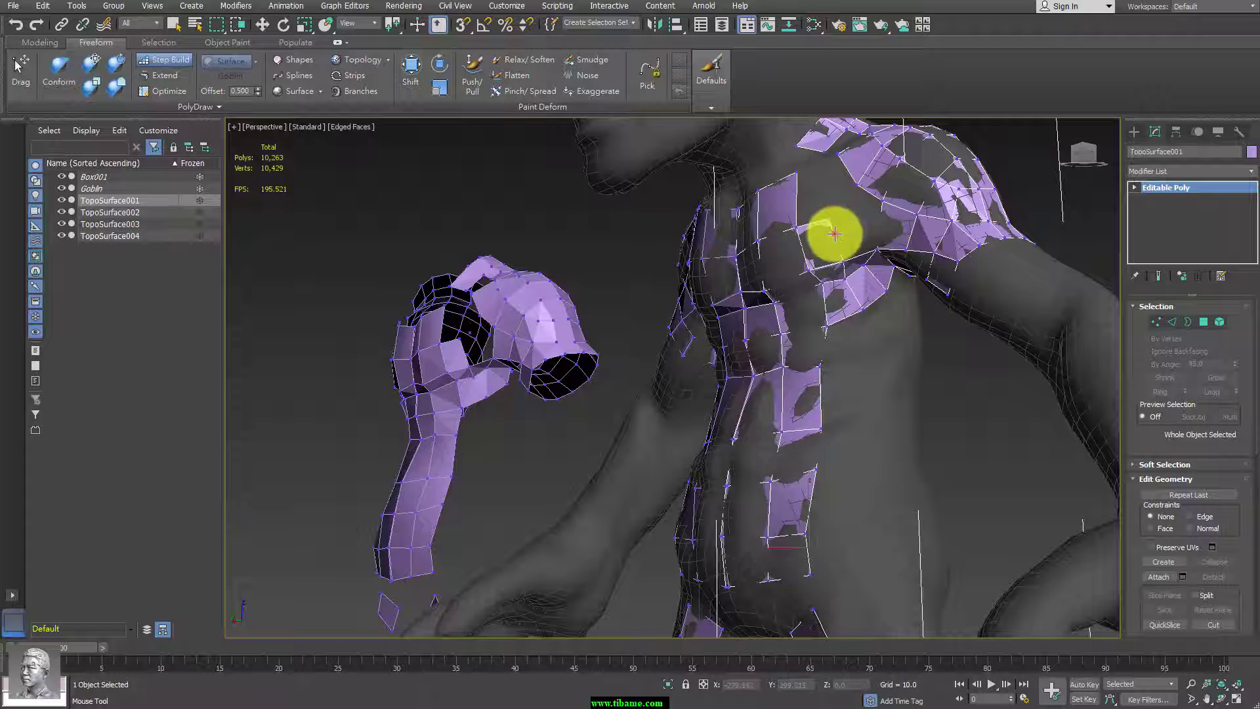
# Build more polys and quads up onto the shoulder, working from several angles.
pyautogui.keyDown('shift'); pyautogui.click(864, 223); pyautogui.keyUp('shift')
pyautogui.moveTo(914, 303)
pyautogui.keyDown('alt'); pyautogui.mouseDown(button='middle')
pyautogui.moveTo(915, 265)
pyautogui.moveTo(908, 276)
pyautogui.mouseUp(button='middle'); pyautogui.keyUp('alt')
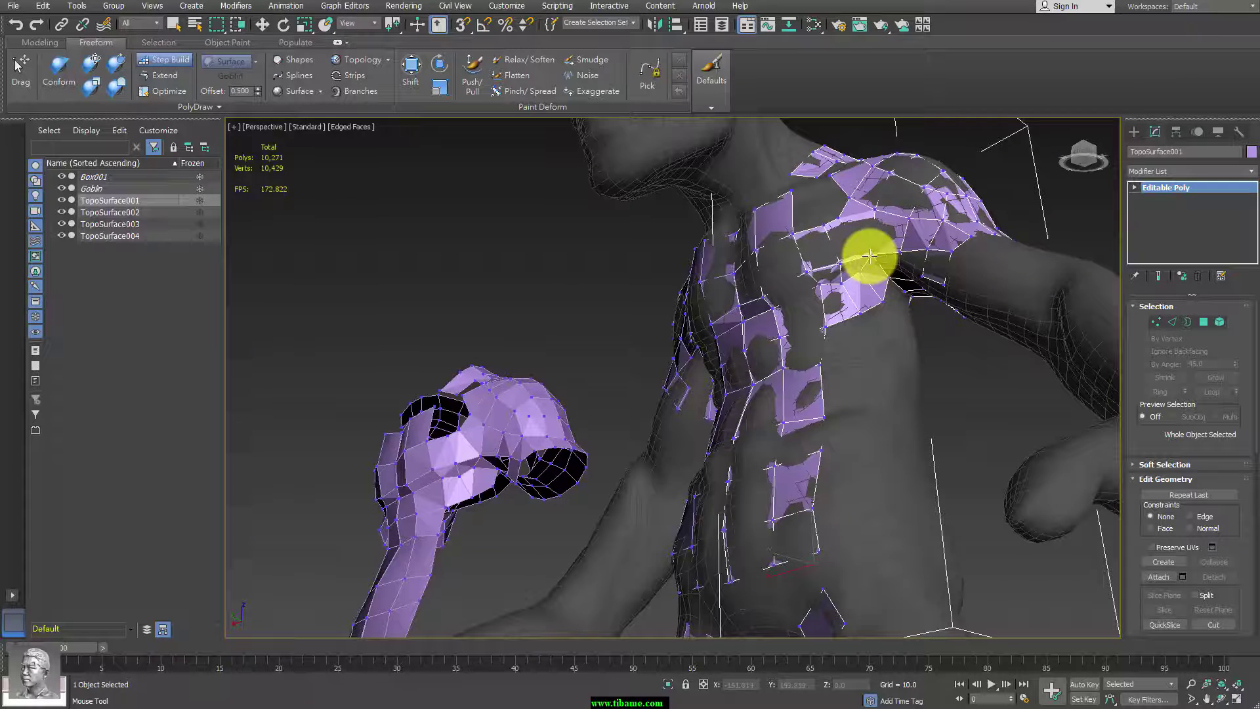
pyautogui.moveTo(866, 258)
pyautogui.keyDown('alt'); pyautogui.mouseDown(button='middle')
pyautogui.moveTo(900, 349)
pyautogui.moveTo(900, 281)
pyautogui.moveTo(906, 308)
pyautogui.moveTo(883, 290)
pyautogui.moveTo(870, 219)
pyautogui.mouseUp(button='middle'); pyautogui.keyUp('alt')
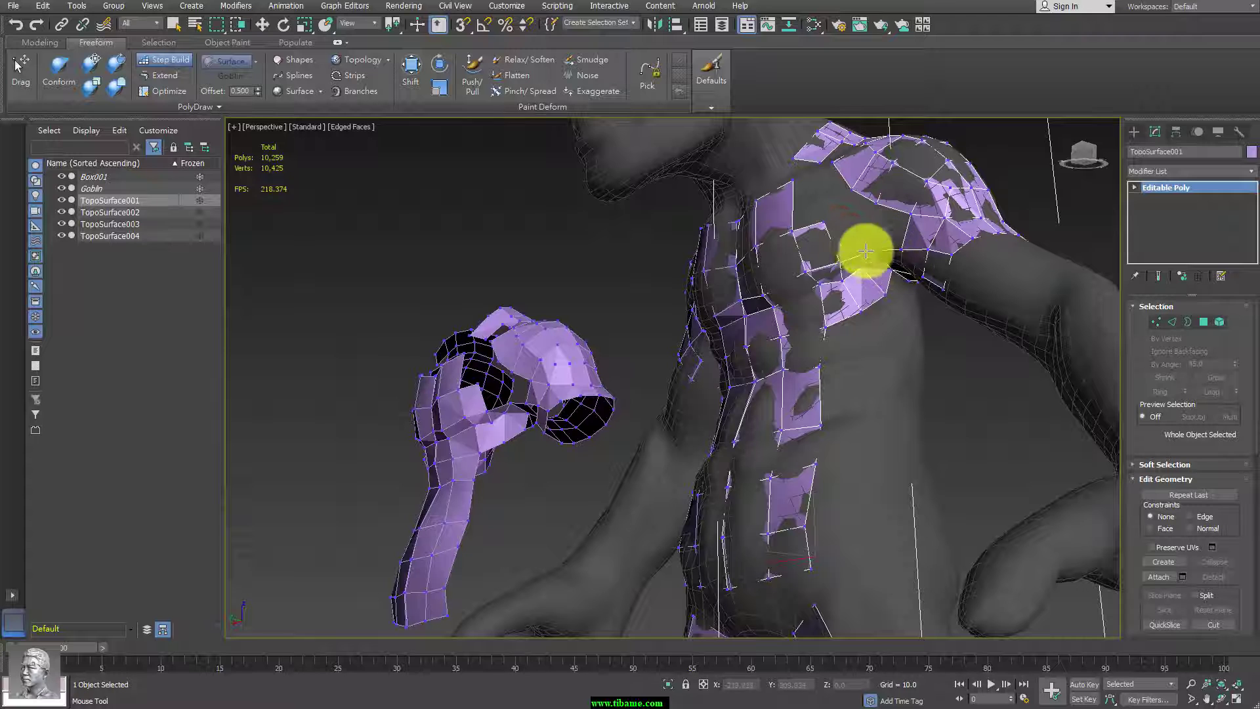
pyautogui.click(896, 233)
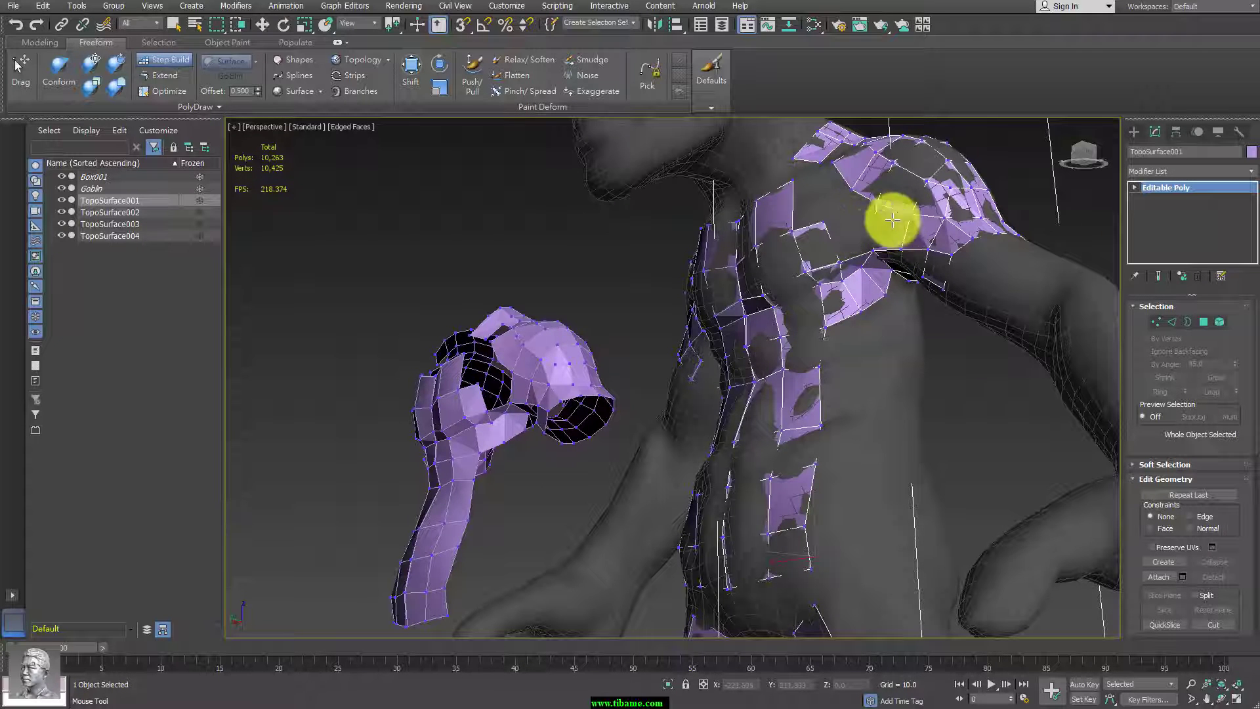
pyautogui.moveTo(888, 305)
pyautogui.keyDown('alt'); pyautogui.mouseDown(button='middle')
pyautogui.moveTo(844, 318)
pyautogui.moveTo(873, 305)
pyautogui.mouseUp(button='middle'); pyautogui.keyUp('alt')
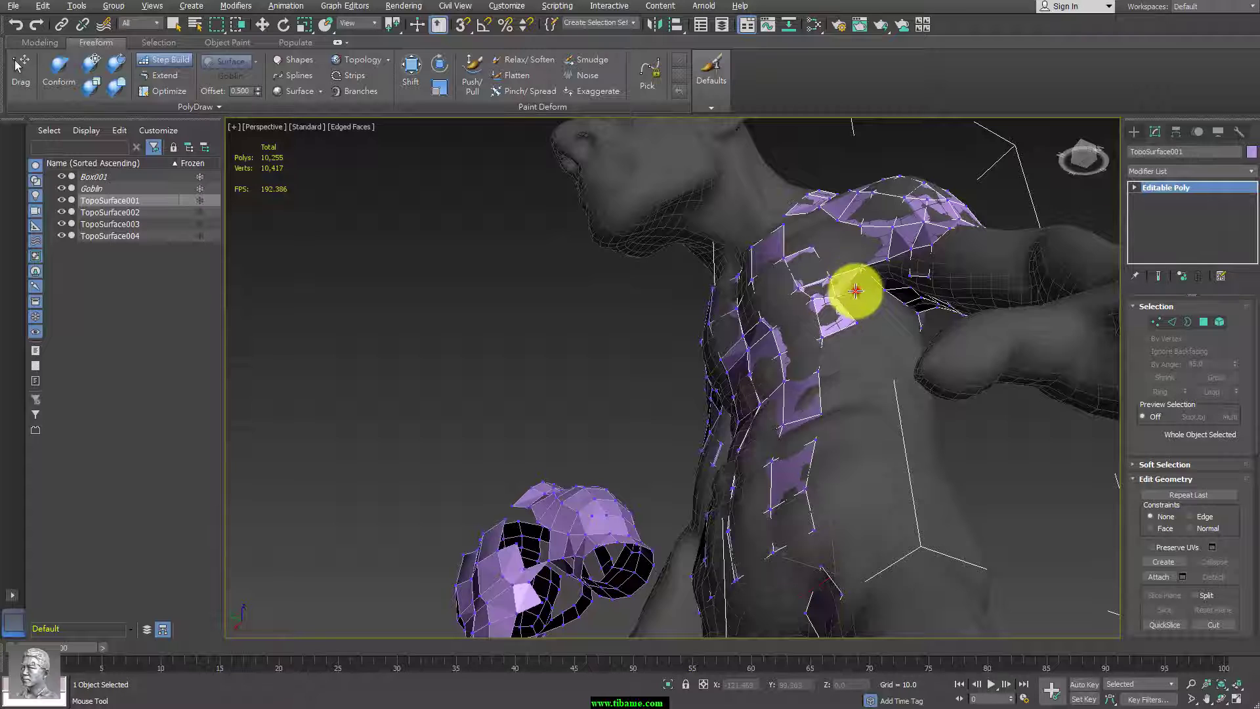
pyautogui.moveTo(846, 284)
pyautogui.keyDown('alt'); pyautogui.mouseDown(button='middle')
pyautogui.moveTo(915, 323)
pyautogui.moveTo(893, 300)
pyautogui.mouseUp(button='middle'); pyautogui.keyUp('alt')
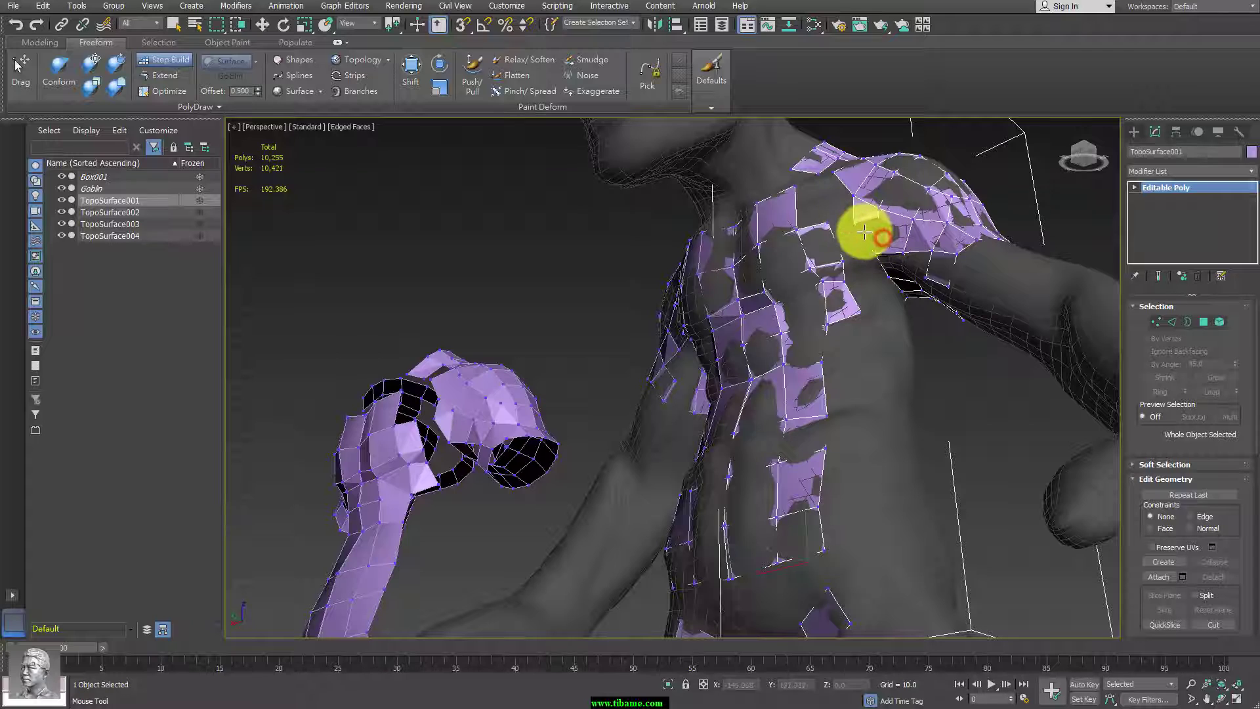
pyautogui.moveTo(881, 237); pyautogui.dragTo(851, 259)
pyautogui.moveTo(851, 259)
pyautogui.keyDown('alt'); pyautogui.mouseDown(button='middle')
pyautogui.moveTo(887, 335)
pyautogui.moveTo(880, 276)
pyautogui.mouseUp(button='middle'); pyautogui.keyUp('alt')
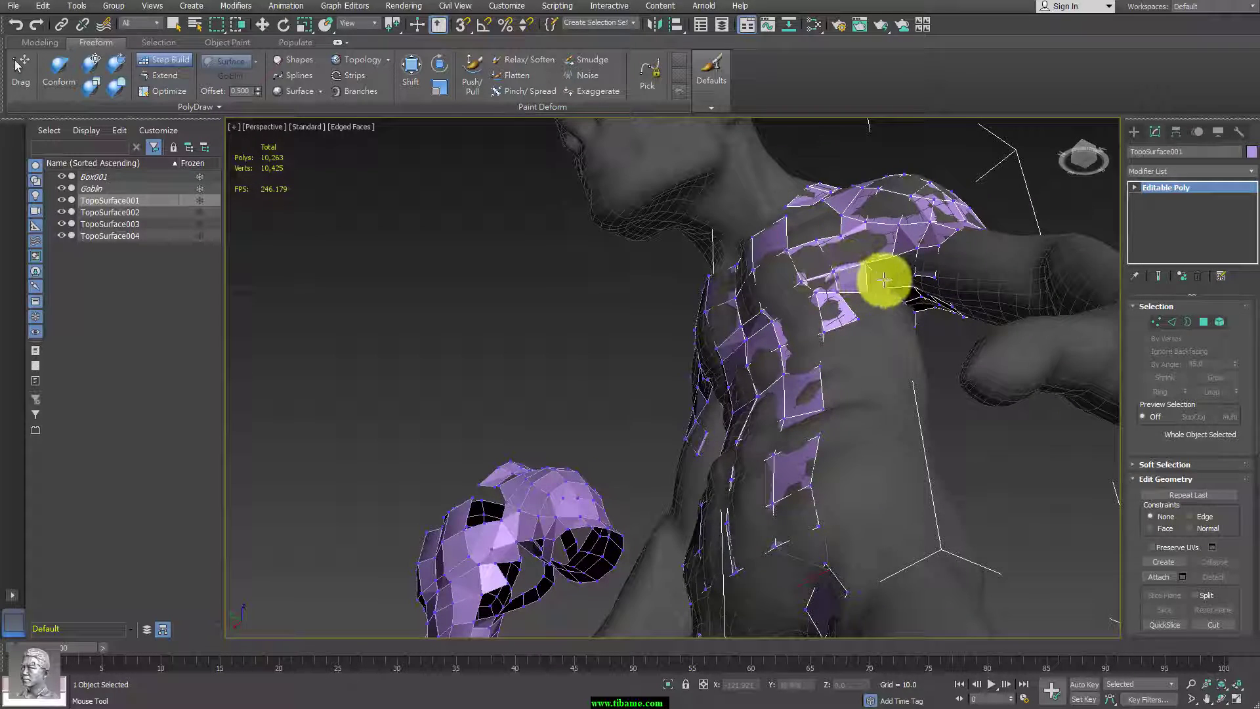
pyautogui.moveTo(884, 280)
pyautogui.keyDown('alt'); pyautogui.mouseDown(button='middle')
pyautogui.moveTo(873, 349)
pyautogui.moveTo(889, 315)
pyautogui.moveTo(914, 360)
pyautogui.moveTo(973, 299)
pyautogui.moveTo(937, 315)
pyautogui.moveTo(900, 242)
pyautogui.mouseUp(button='middle'); pyautogui.keyUp('alt')
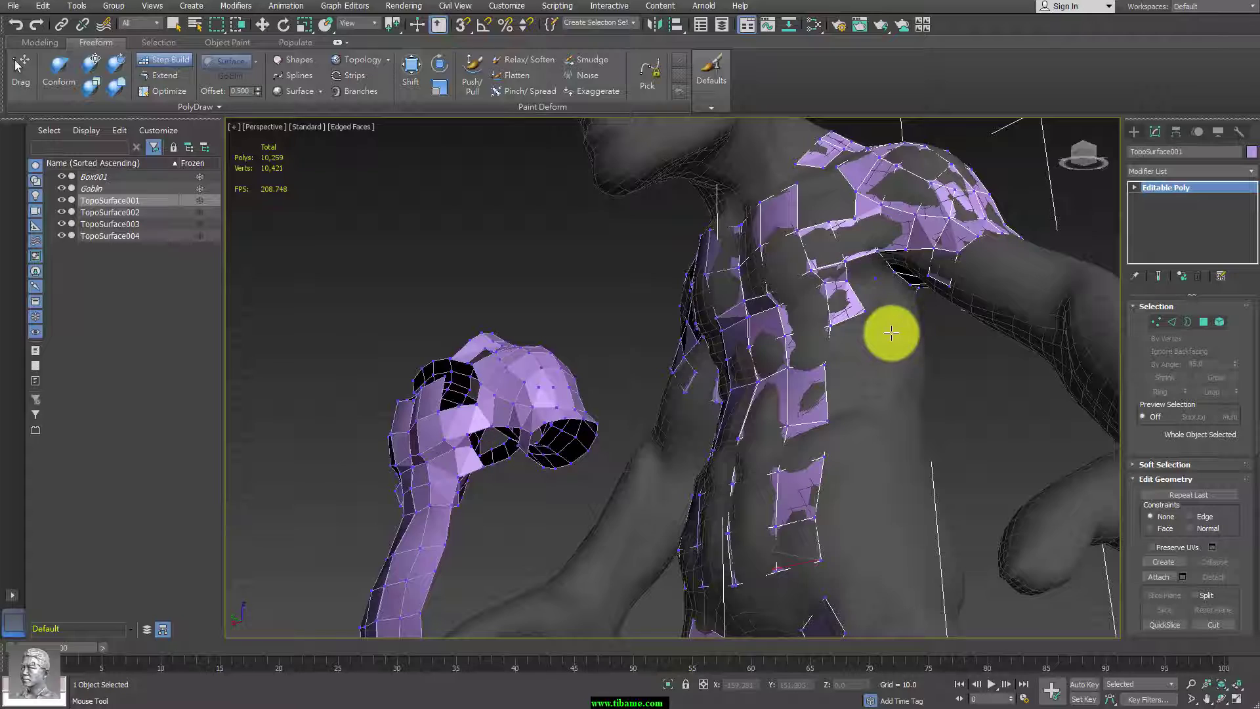
pyautogui.moveTo(891, 332)
pyautogui.keyDown('alt'); pyautogui.mouseDown(button='middle')
pyautogui.moveTo(900, 349)
pyautogui.moveTo(873, 207)
pyautogui.moveTo(889, 270)
pyautogui.moveTo(852, 191)
pyautogui.mouseUp(button='middle'); pyautogui.keyUp('alt')
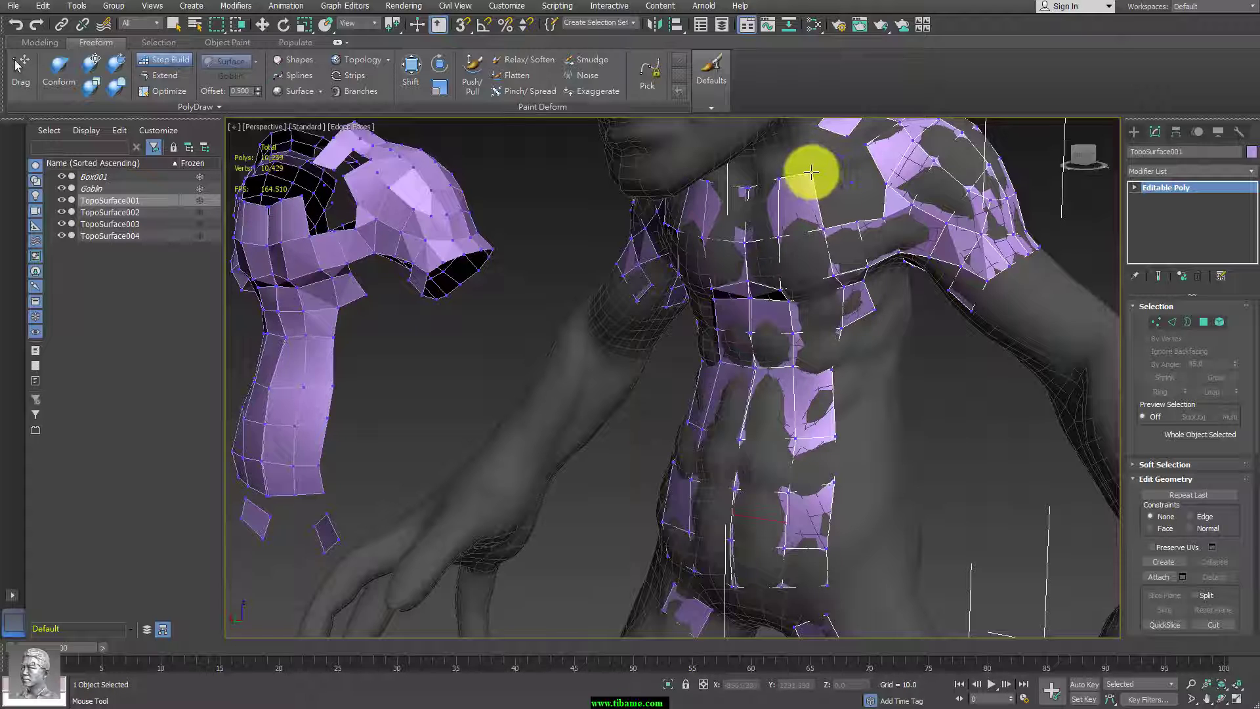
# Delete the stray triangles and bad quads on the upper chest, then fill clean quads toward the neck.
pyautogui.press('shift')
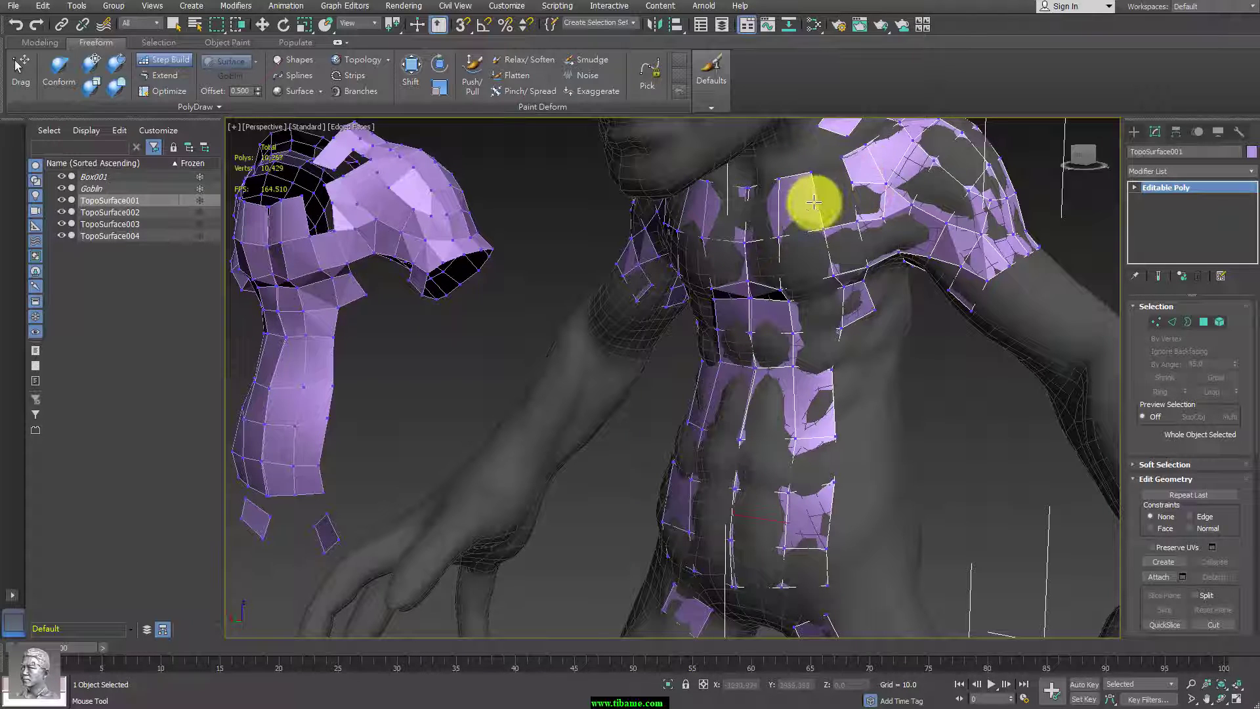
pyautogui.keyDown('ctrl'); pyautogui.keyDown('shift'); pyautogui.click(806, 203); pyautogui.keyUp('shift'); pyautogui.keyUp('ctrl')
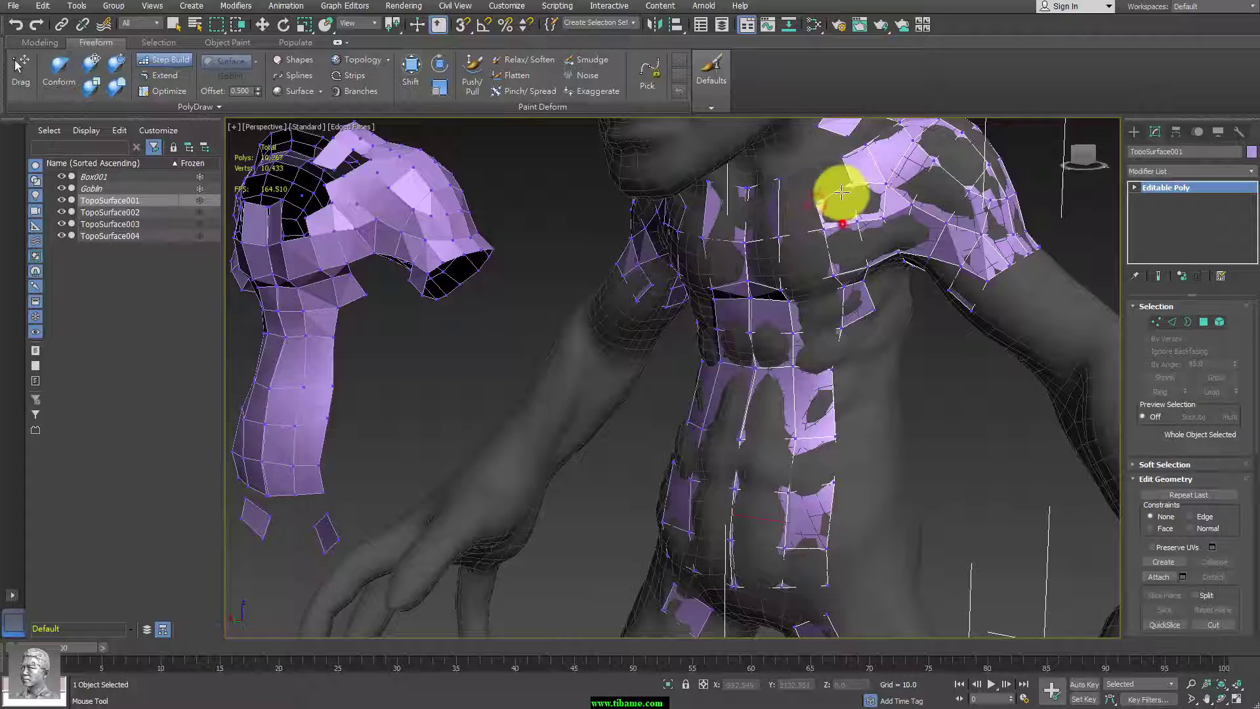
pyautogui.keyDown('shift'); pyautogui.click(834, 187); pyautogui.keyUp('shift')
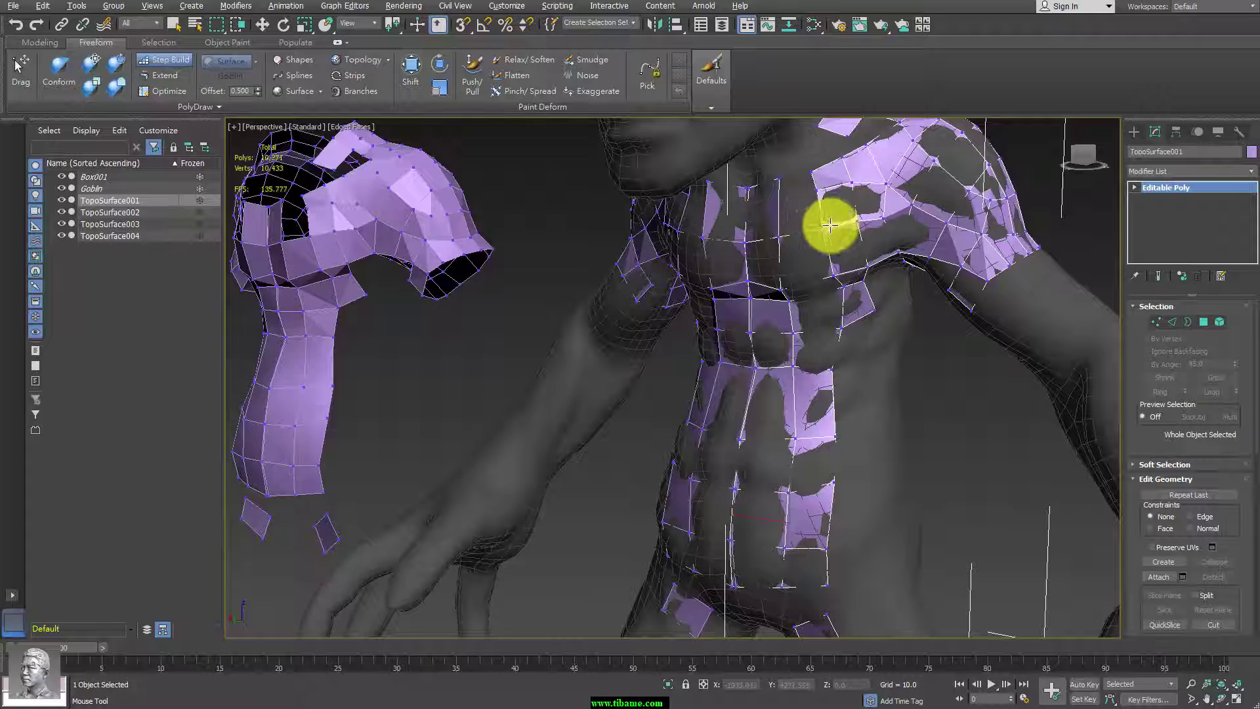
pyautogui.moveTo(825, 231)
pyautogui.keyDown('shift'); pyautogui.mouseDown()
pyautogui.moveTo(864, 224)
pyautogui.moveTo(852, 191)
pyautogui.mouseUp(); pyautogui.keyUp('shift')
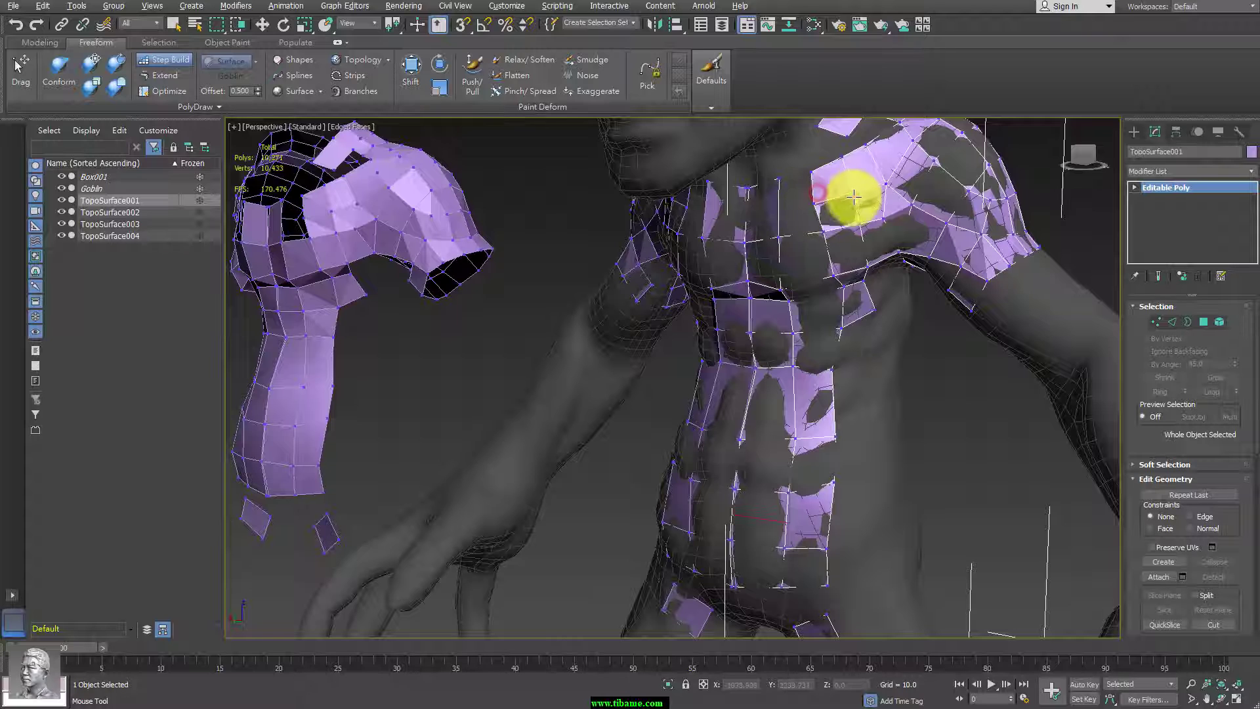
pyautogui.keyDown('alt'); pyautogui.click(855, 196); pyautogui.keyUp('alt')
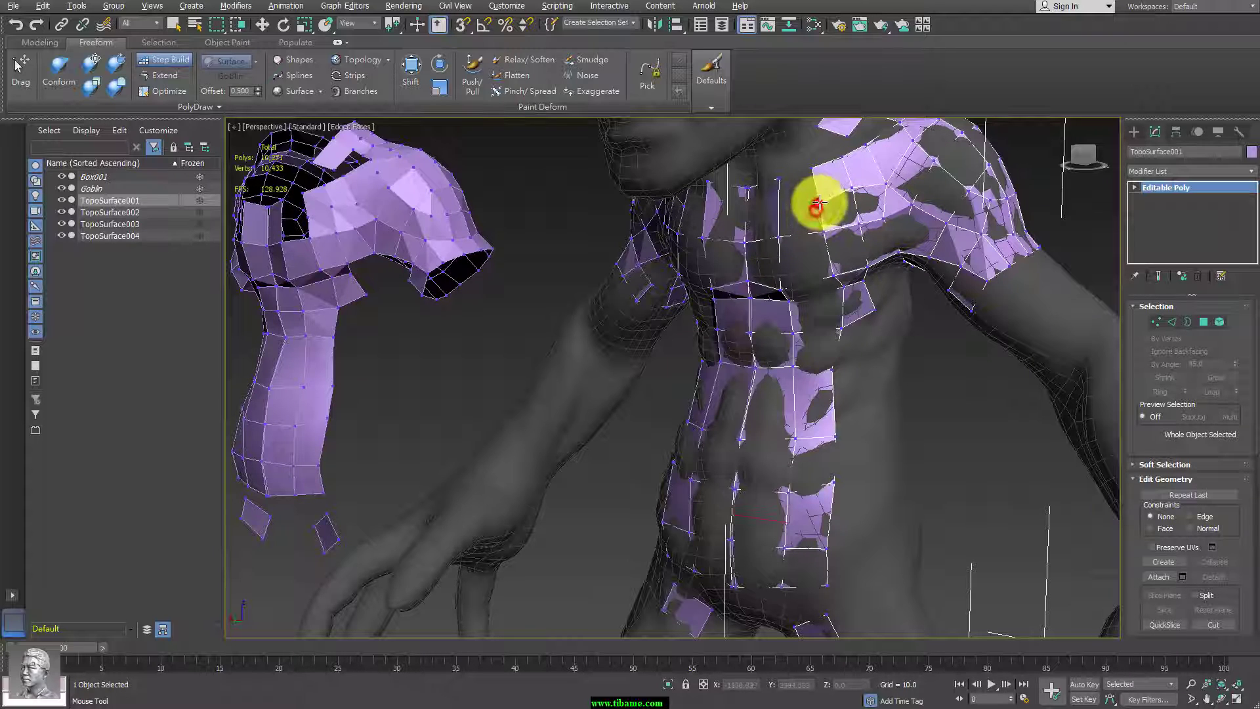
pyautogui.moveTo(815, 198); pyautogui.dragTo(768, 209)
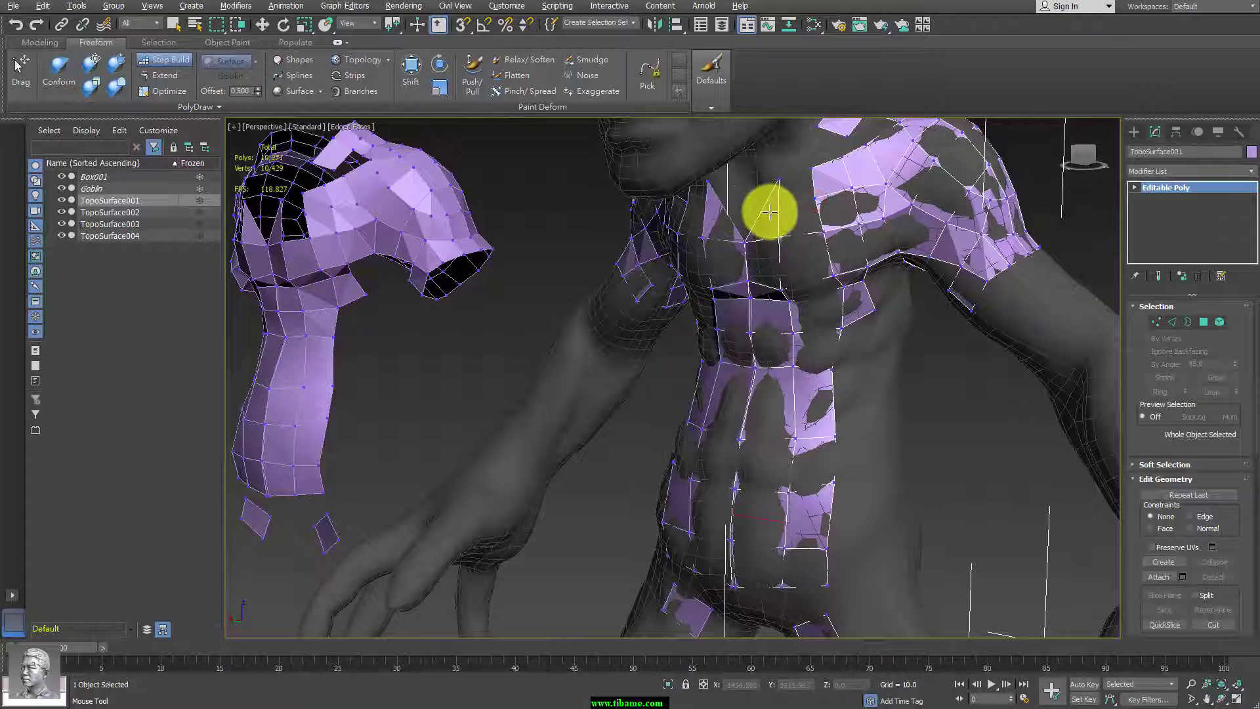
pyautogui.keyDown('alt'); pyautogui.click(766, 214); pyautogui.keyUp('alt')
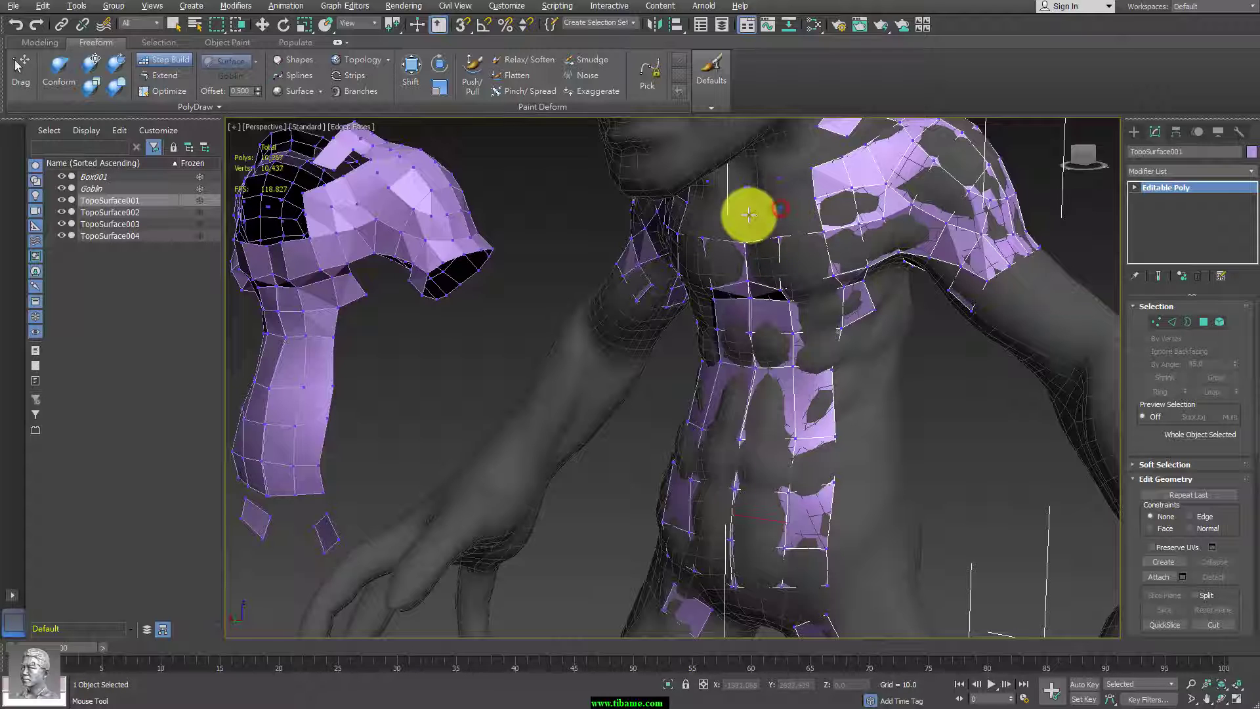
pyautogui.moveTo(766, 191)
pyautogui.keyDown('shift'); pyautogui.mouseDown()
pyautogui.moveTo(785, 234)
pyautogui.moveTo(791, 179)
pyautogui.mouseUp(); pyautogui.keyUp('shift')
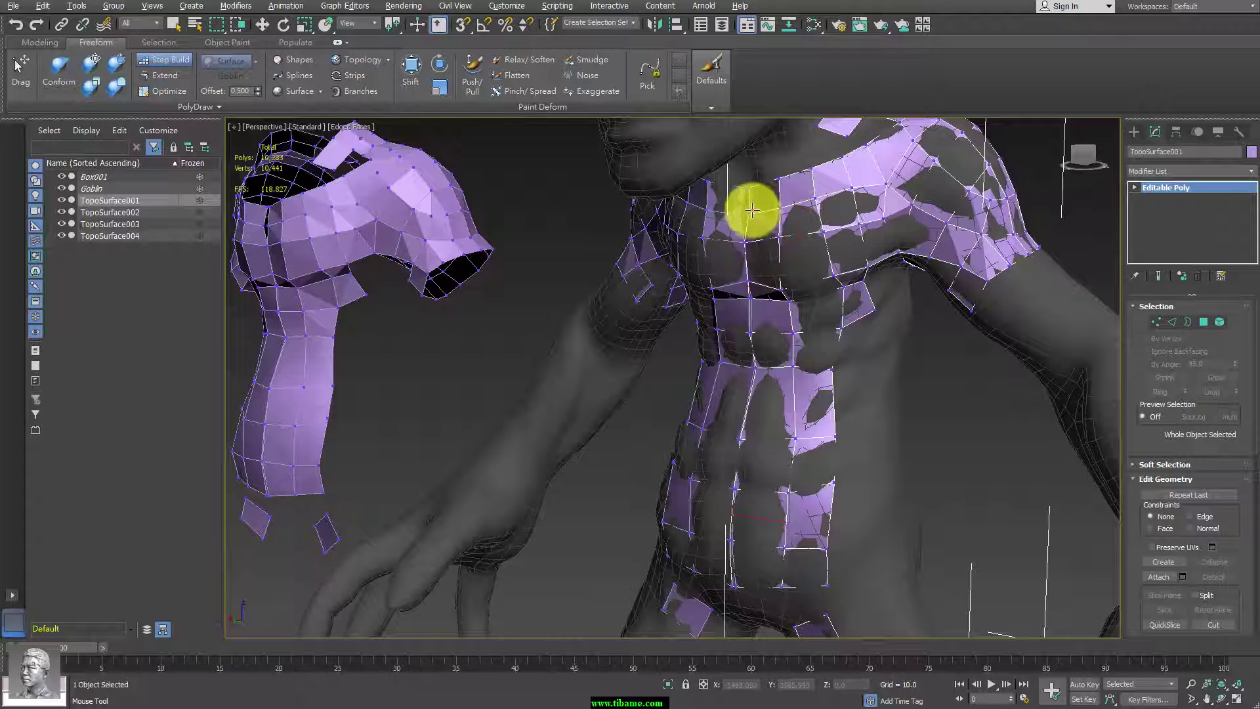
pyautogui.moveTo(745, 206)
pyautogui.keyDown('alt'); pyautogui.mouseDown(button='middle')
pyautogui.moveTo(887, 332)
pyautogui.moveTo(810, 315)
pyautogui.moveTo(791, 340)
pyautogui.moveTo(773, 339)
pyautogui.mouseUp(button='middle'); pyautogui.keyUp('alt')
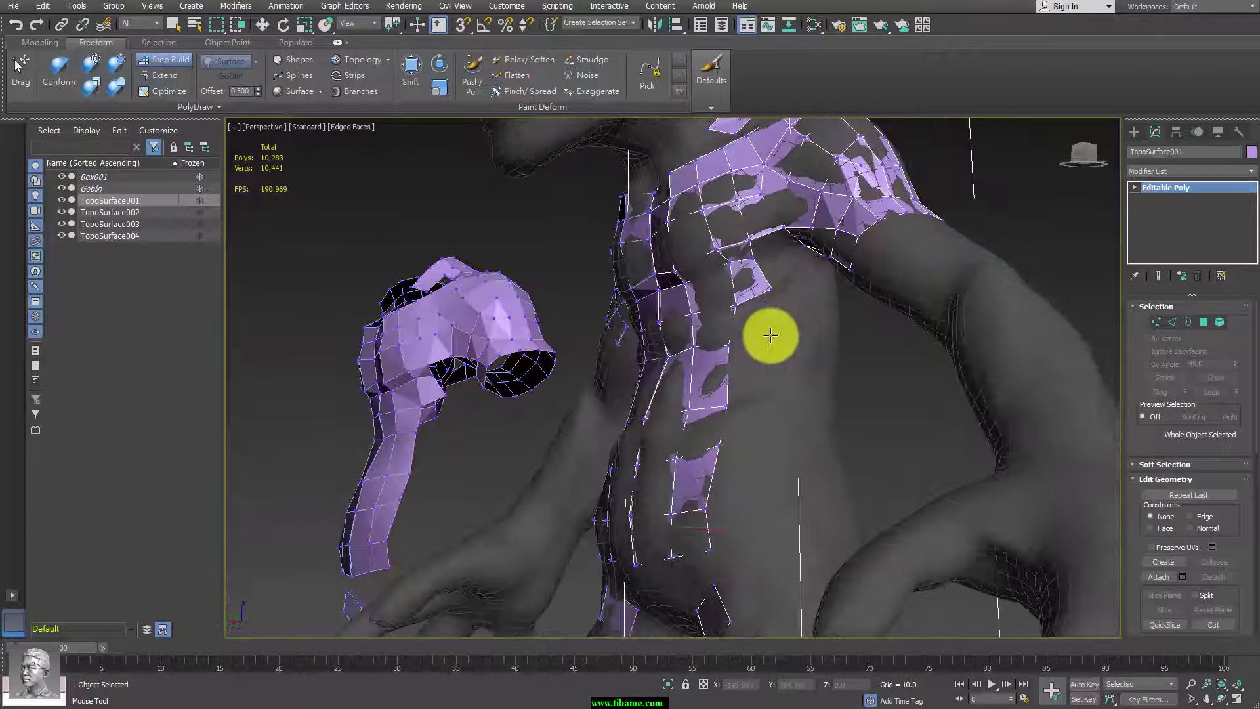
# Fill quads along the chest strip and bridge the remaining gaps over the pecs and abdomen.
pyautogui.keyDown('shift'); pyautogui.moveTo(770, 336); pyautogui.dragTo(754, 298); pyautogui.keyUp('shift')
pyautogui.moveTo(813, 329)
pyautogui.keyDown('shift'); pyautogui.mouseDown()
pyautogui.moveTo(802, 283)
pyautogui.moveTo(802, 329)
pyautogui.mouseUp(); pyautogui.keyUp('shift')
pyautogui.moveTo(802, 329)
pyautogui.keyDown('alt'); pyautogui.mouseDown(button='middle')
pyautogui.moveTo(849, 341)
pyautogui.moveTo(777, 396)
pyautogui.mouseUp(button='middle'); pyautogui.keyUp('alt')
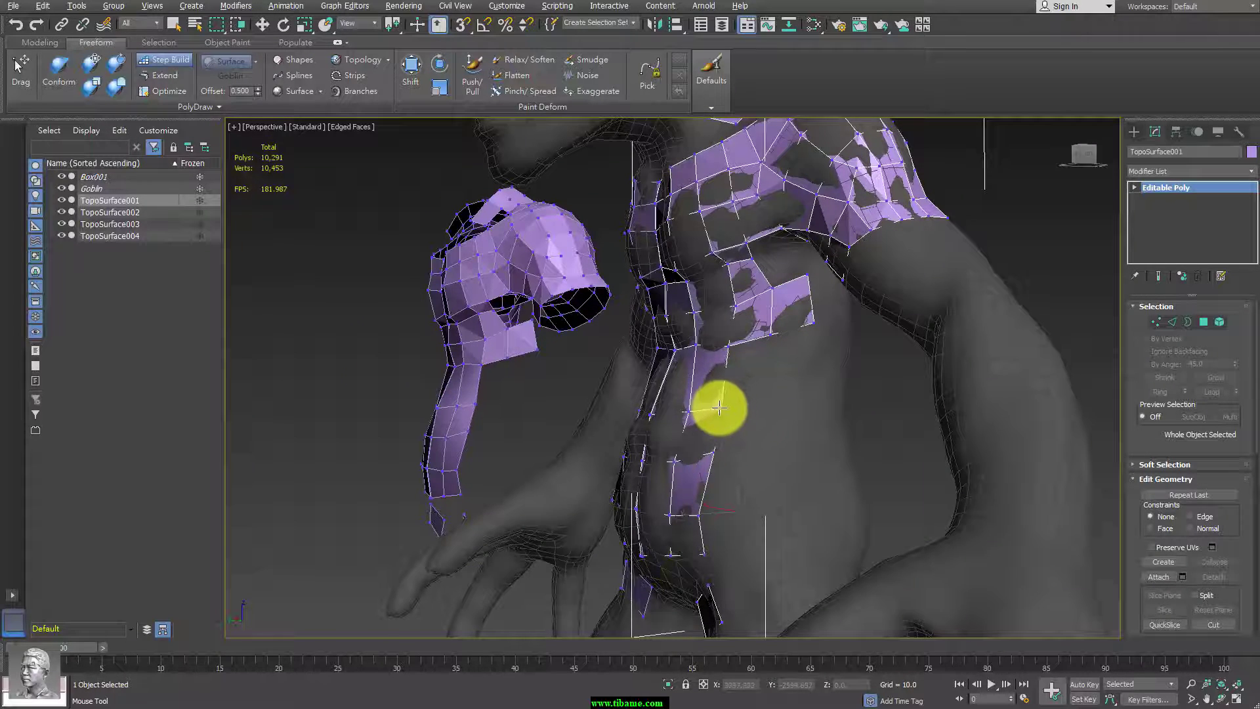
pyautogui.moveTo(719, 408)
pyautogui.keyDown('alt'); pyautogui.mouseDown(button='middle')
pyautogui.moveTo(762, 416)
pyautogui.moveTo(745, 413)
pyautogui.mouseUp(button='middle'); pyautogui.keyUp('alt')
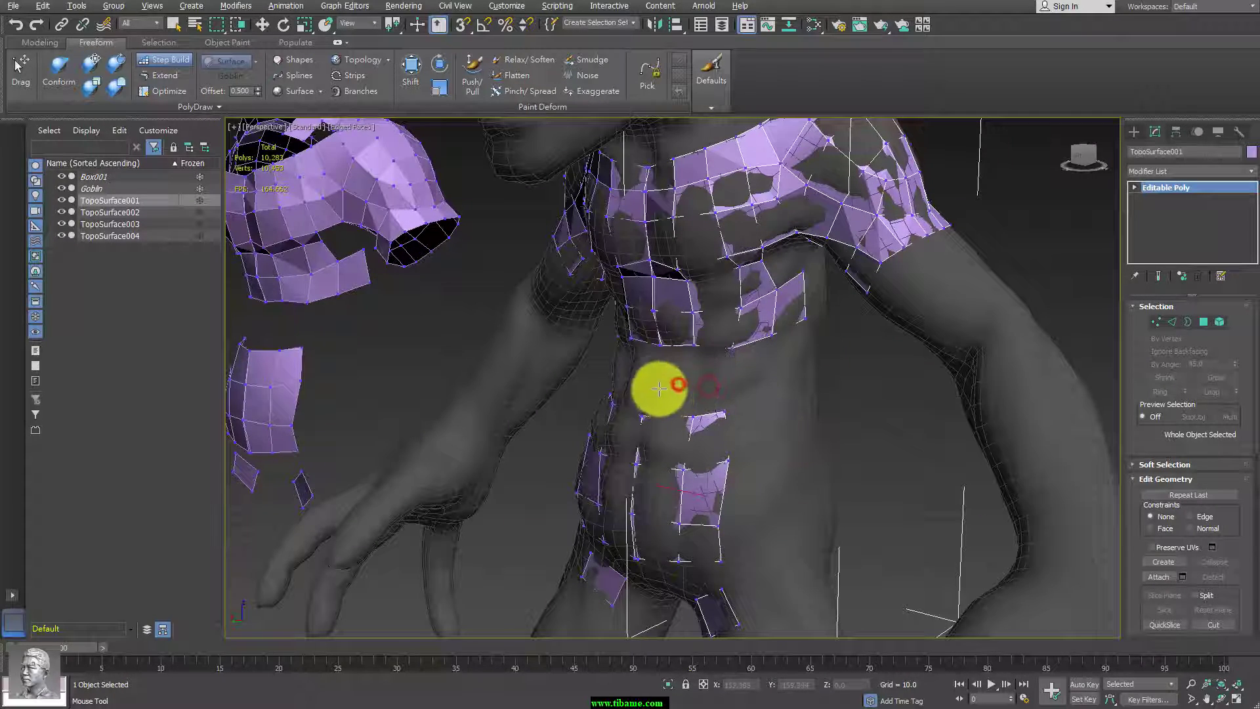
pyautogui.moveTo(652, 381)
pyautogui.keyDown('shift'); pyautogui.mouseDown()
pyautogui.moveTo(688, 354)
pyautogui.moveTo(664, 431)
pyautogui.moveTo(732, 421)
pyautogui.moveTo(684, 427)
pyautogui.mouseUp(); pyautogui.keyUp('shift')
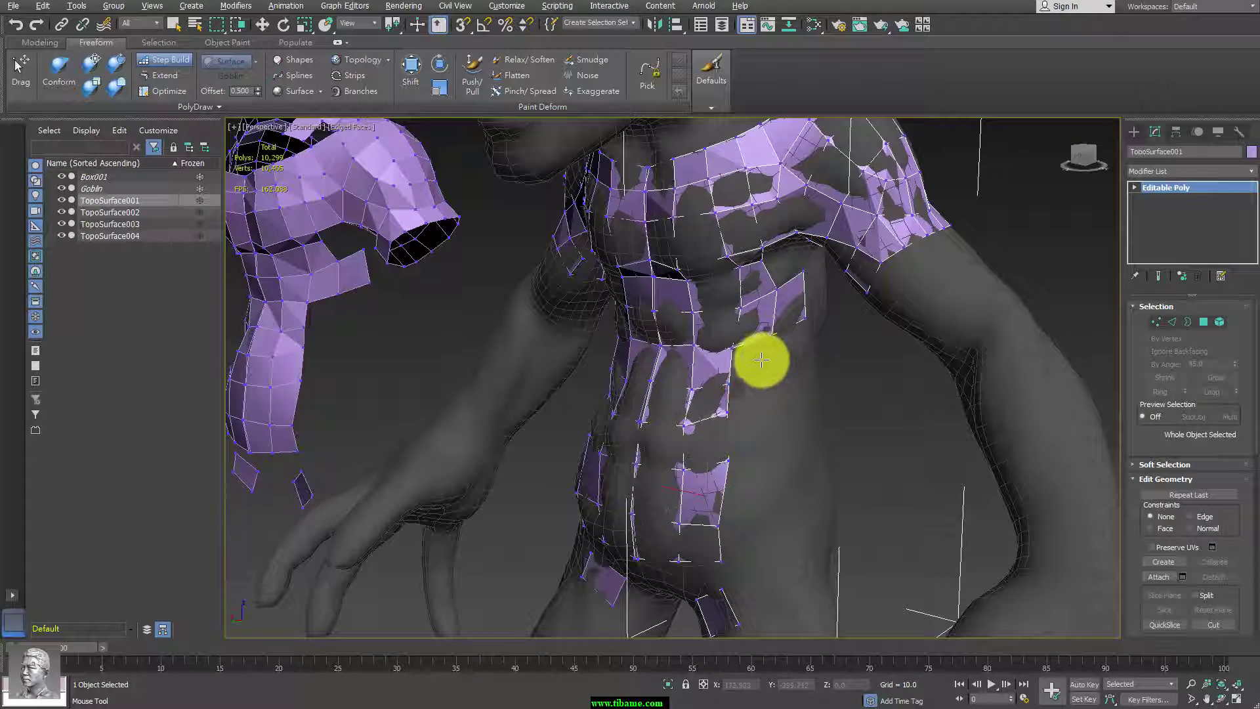
pyautogui.keyDown('shift'); pyautogui.moveTo(753, 344); pyautogui.dragTo(767, 451); pyautogui.keyUp('shift')
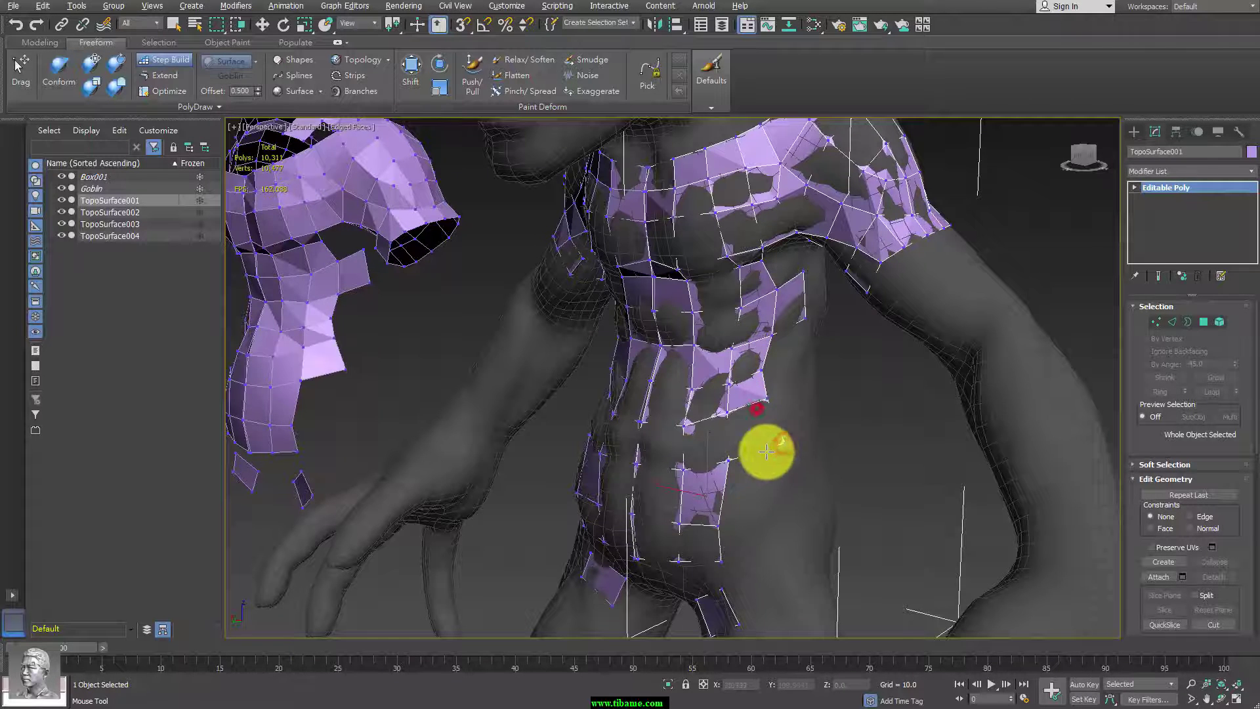
pyautogui.keyDown('alt'); pyautogui.moveTo(767, 452); pyautogui.dragTo(821, 450, button='middle'); pyautogui.keyUp('alt')
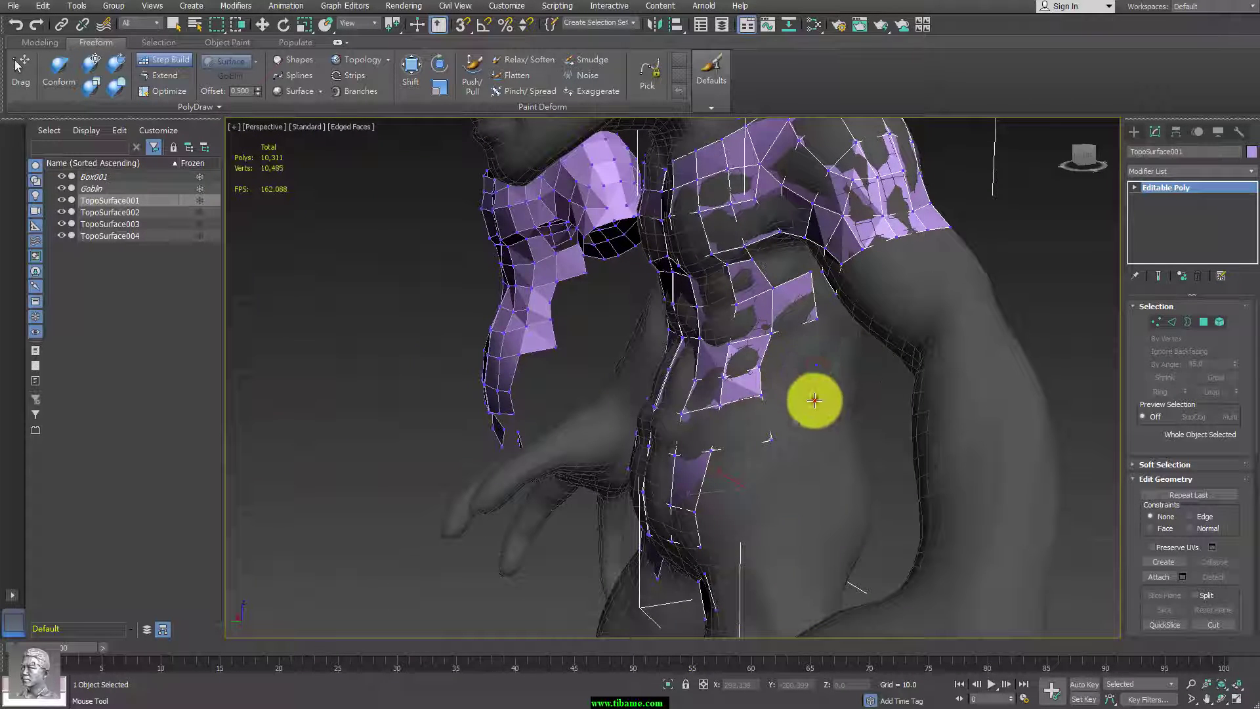
pyautogui.keyDown('shift'); pyautogui.moveTo(813, 436); pyautogui.dragTo(788, 365); pyautogui.keyUp('shift')
pyautogui.moveTo(833, 394)
pyautogui.keyDown('alt'); pyautogui.mouseDown(button='middle')
pyautogui.moveTo(900, 493)
pyautogui.moveTo(858, 394)
pyautogui.moveTo(572, 306)
pyautogui.moveTo(614, 346)
pyautogui.moveTo(1041, 422)
pyautogui.moveTo(1007, 455)
pyautogui.mouseUp(button='middle'); pyautogui.keyUp('alt')
pyautogui.scroll(-3, 900, 492)
# Fill the neck-shoulder patch and the gap near the shoulder with new quads.
pyautogui.scroll(5, 876, 453)
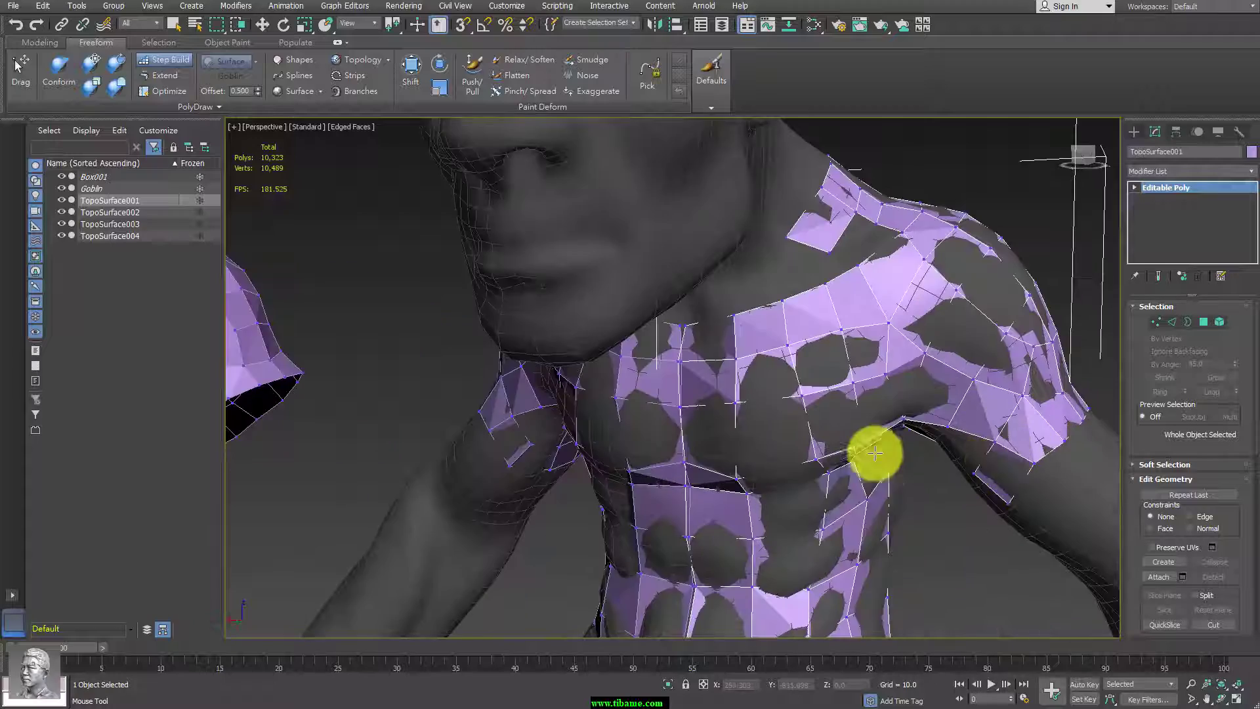
pyautogui.scroll(-3, 876, 453)
pyautogui.keyDown('alt'); pyautogui.moveTo(876, 453); pyautogui.dragTo(887, 414, button='middle'); pyautogui.keyUp('alt')
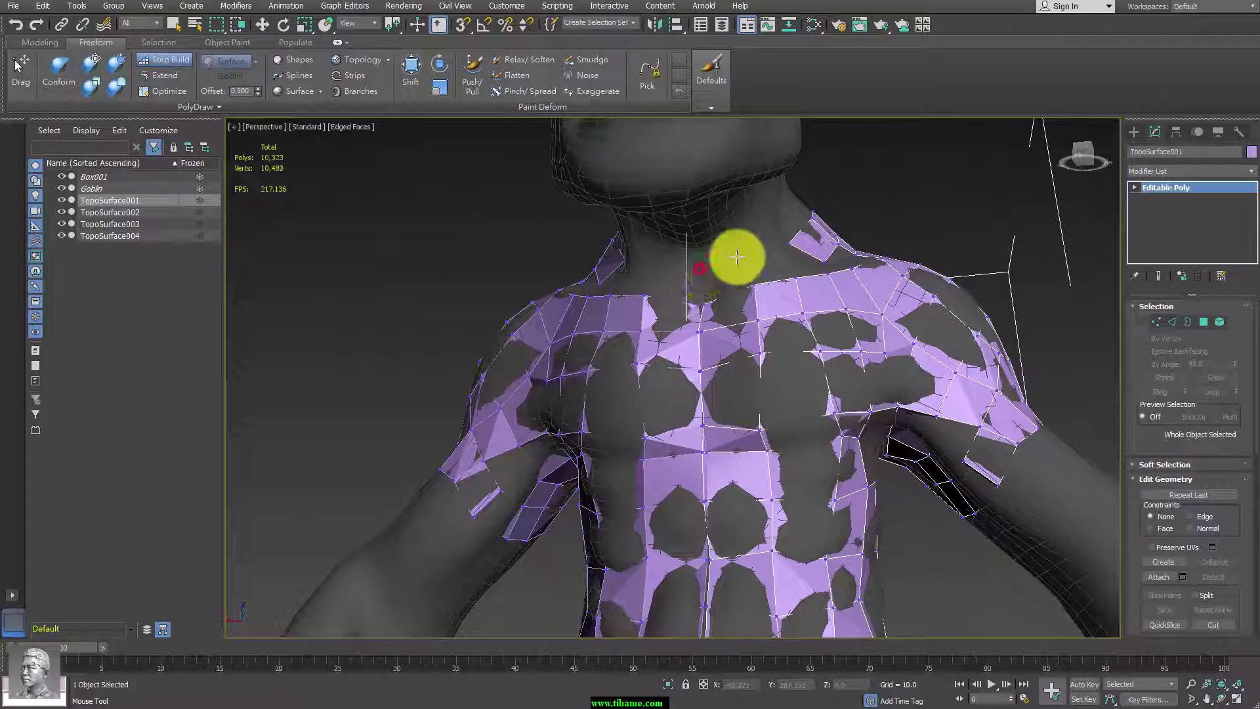
pyautogui.moveTo(732, 296)
pyautogui.keyDown('alt'); pyautogui.mouseDown(button='middle')
pyautogui.moveTo(788, 324)
pyautogui.moveTo(745, 273)
pyautogui.mouseUp(button='middle'); pyautogui.keyUp('alt')
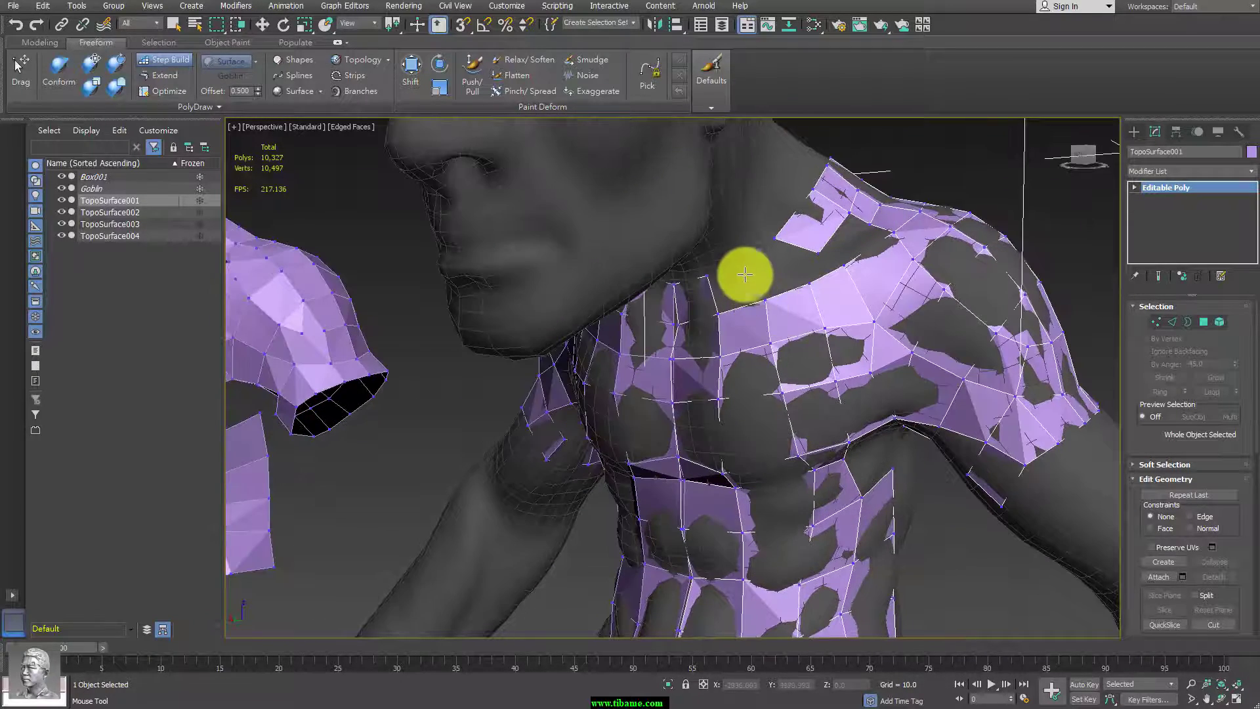
pyautogui.keyDown('alt'); pyautogui.moveTo(853, 332); pyautogui.dragTo(782, 319, button='middle'); pyautogui.keyUp('alt')
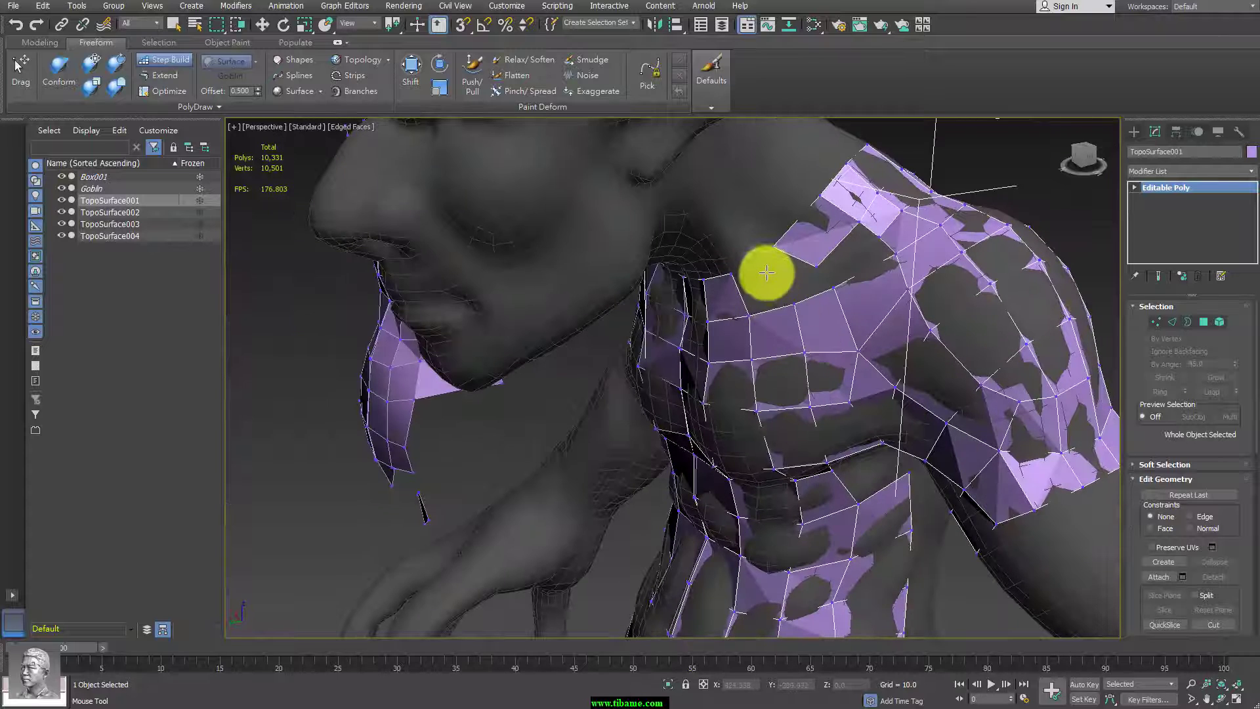
pyautogui.moveTo(790, 297)
pyautogui.mouseDown()
pyautogui.moveTo(779, 281)
pyautogui.moveTo(796, 256)
pyautogui.mouseUp()
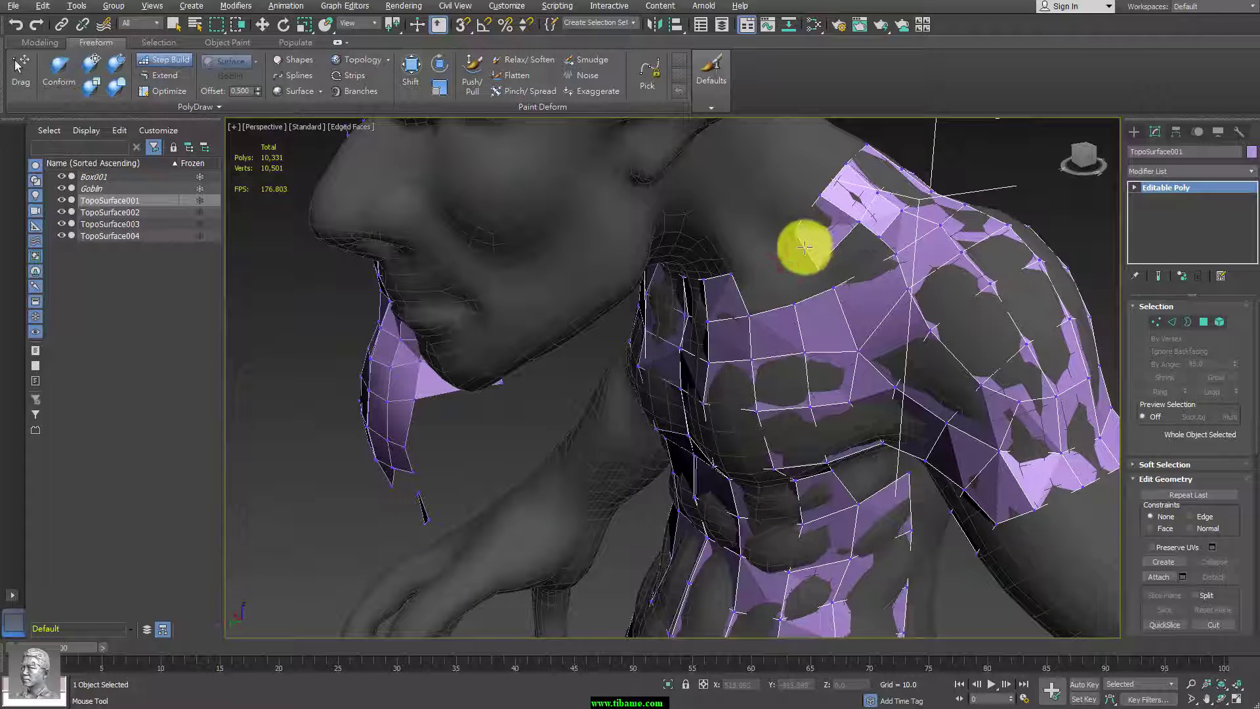
pyautogui.moveTo(818, 250)
pyautogui.mouseDown()
pyautogui.moveTo(844, 234)
pyautogui.moveTo(844, 212)
pyautogui.moveTo(889, 239)
pyautogui.moveTo(870, 231)
pyautogui.moveTo(813, 254)
pyautogui.mouseUp()
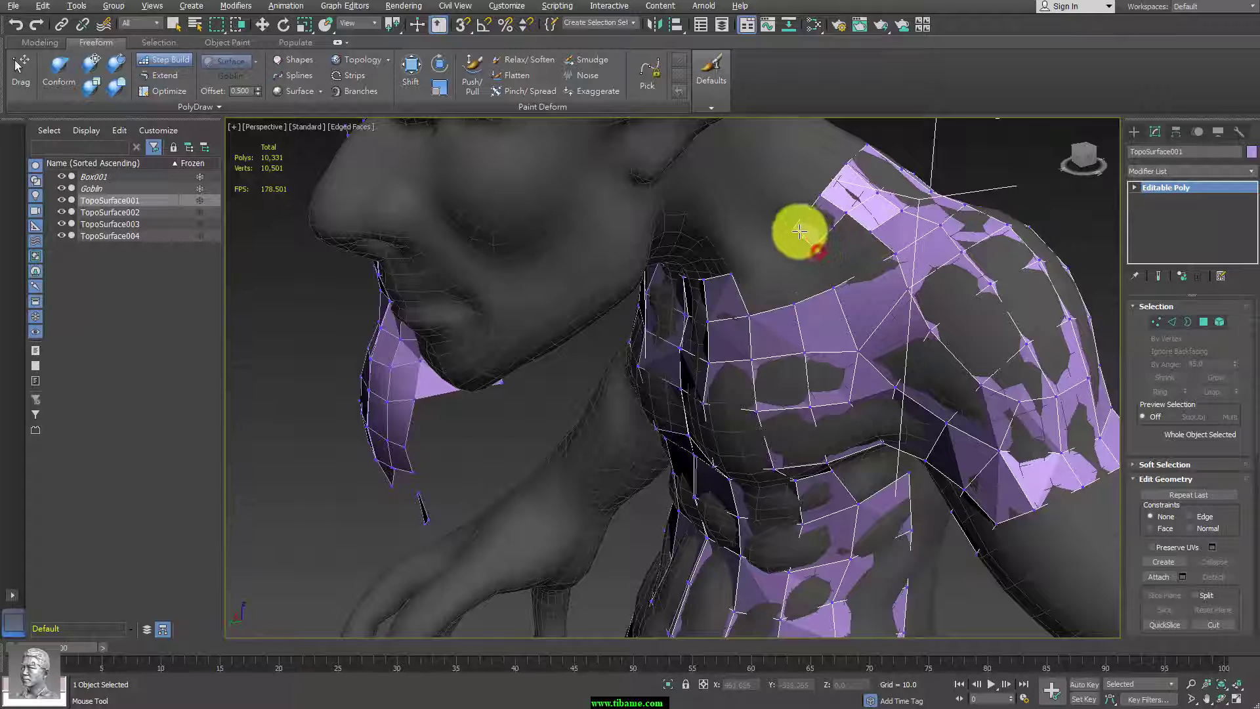
pyautogui.moveTo(881, 289)
pyautogui.keyDown('alt'); pyautogui.mouseDown(button='middle')
pyautogui.moveTo(881, 343)
pyautogui.moveTo(922, 326)
pyautogui.mouseUp(button='middle'); pyautogui.keyUp('alt')
pyautogui.moveTo(922, 326)
pyautogui.mouseDown()
pyautogui.moveTo(872, 239)
pyautogui.moveTo(843, 267)
pyautogui.moveTo(881, 281)
pyautogui.moveTo(848, 245)
pyautogui.moveTo(838, 273)
pyautogui.moveTo(827, 271)
pyautogui.mouseUp()
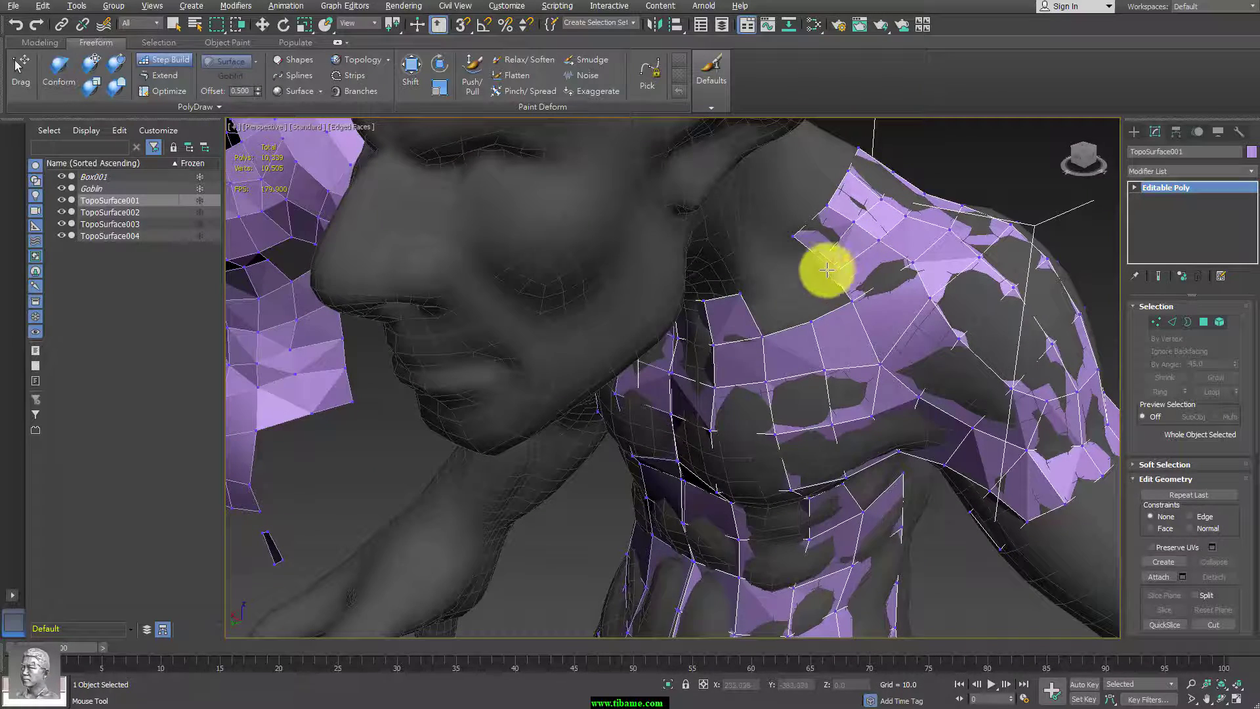
pyautogui.moveTo(791, 225); pyautogui.dragTo(817, 202)
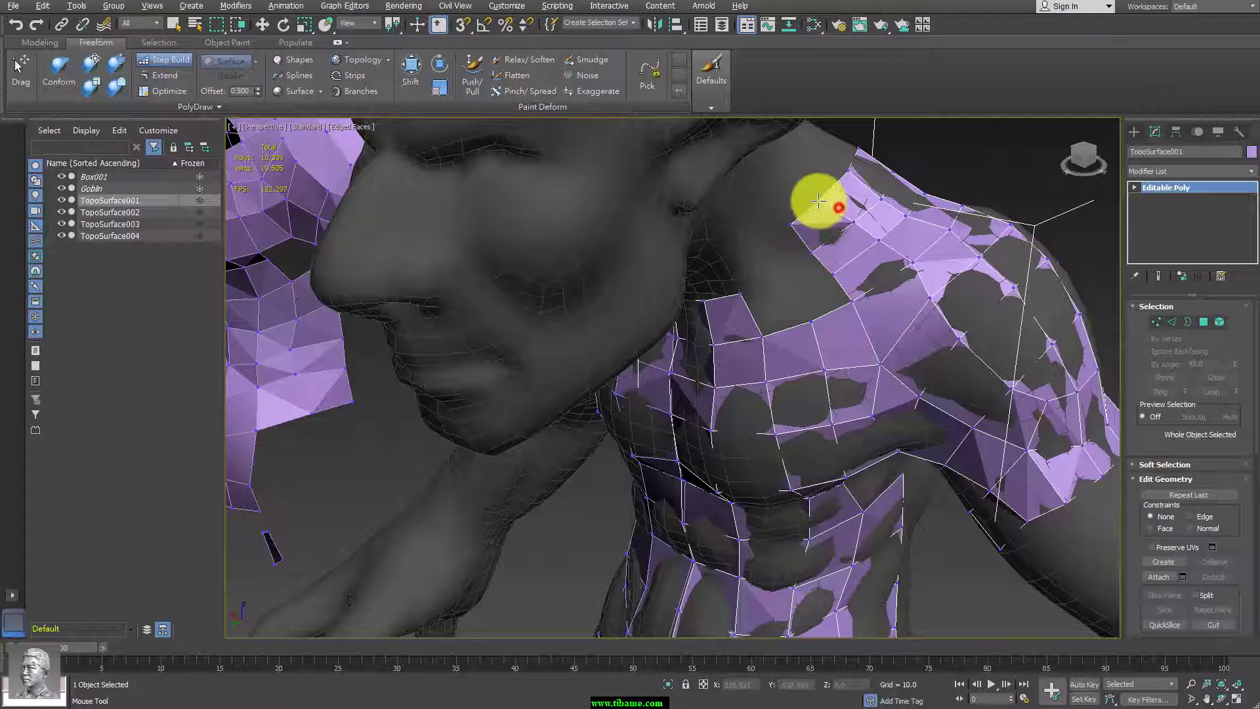
pyautogui.moveTo(791, 292)
pyautogui.mouseDown()
pyautogui.moveTo(777, 310)
pyautogui.moveTo(830, 309)
pyautogui.moveTo(766, 315)
pyautogui.moveTo(772, 266)
pyautogui.mouseUp()
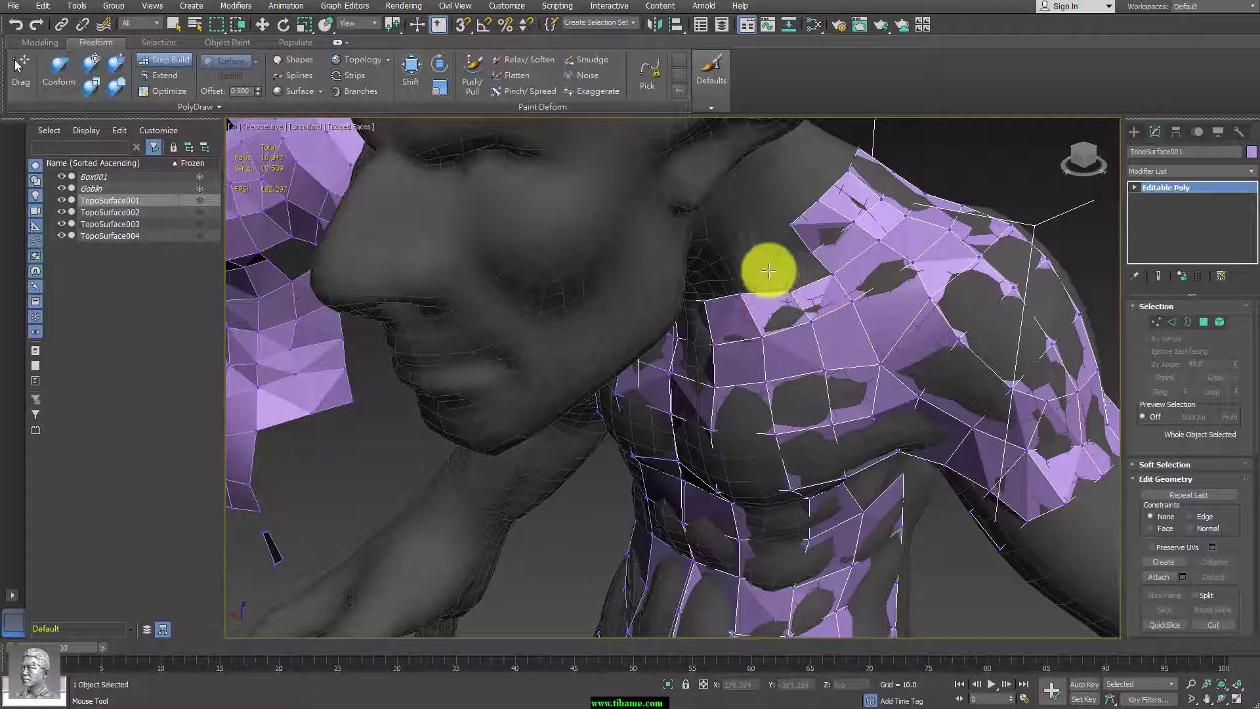
# Place a row of vertices up the side of the neck and add a polygon beside it.
pyautogui.click(788, 220)
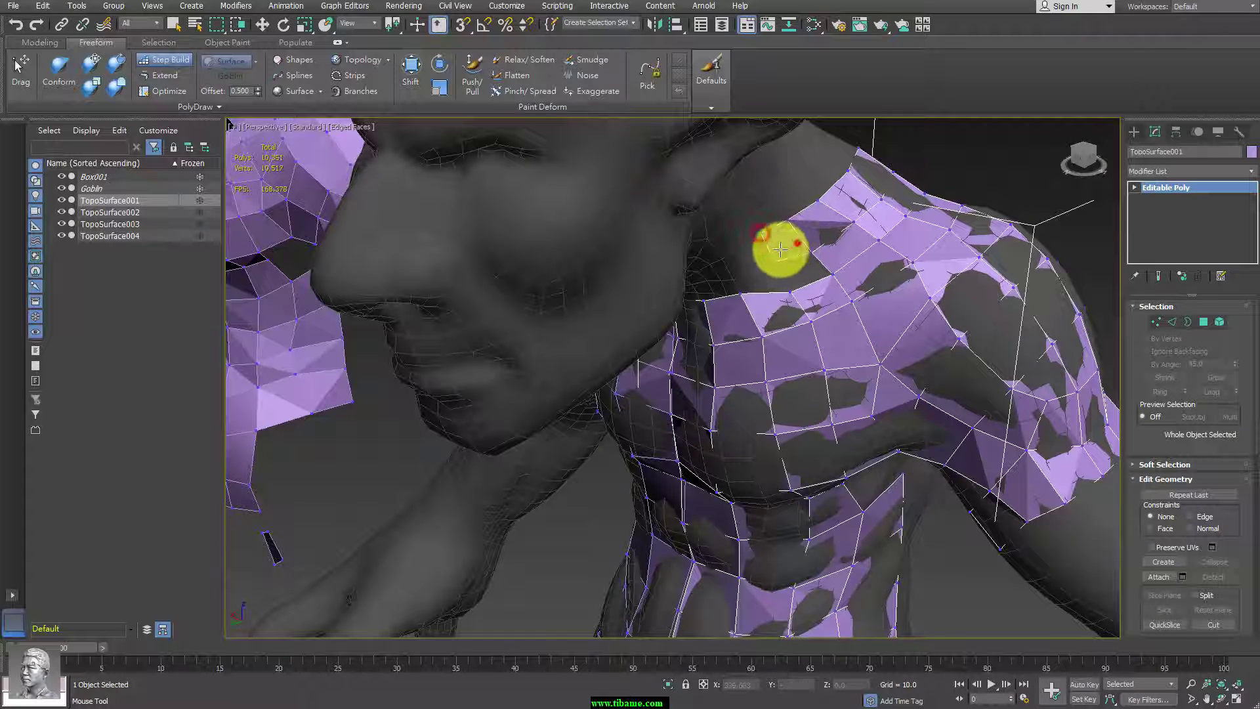
pyautogui.moveTo(819, 304)
pyautogui.keyDown('alt'); pyautogui.mouseDown(button='middle')
pyautogui.moveTo(835, 295)
pyautogui.moveTo(785, 206)
pyautogui.mouseUp(button='middle'); pyautogui.keyUp('alt')
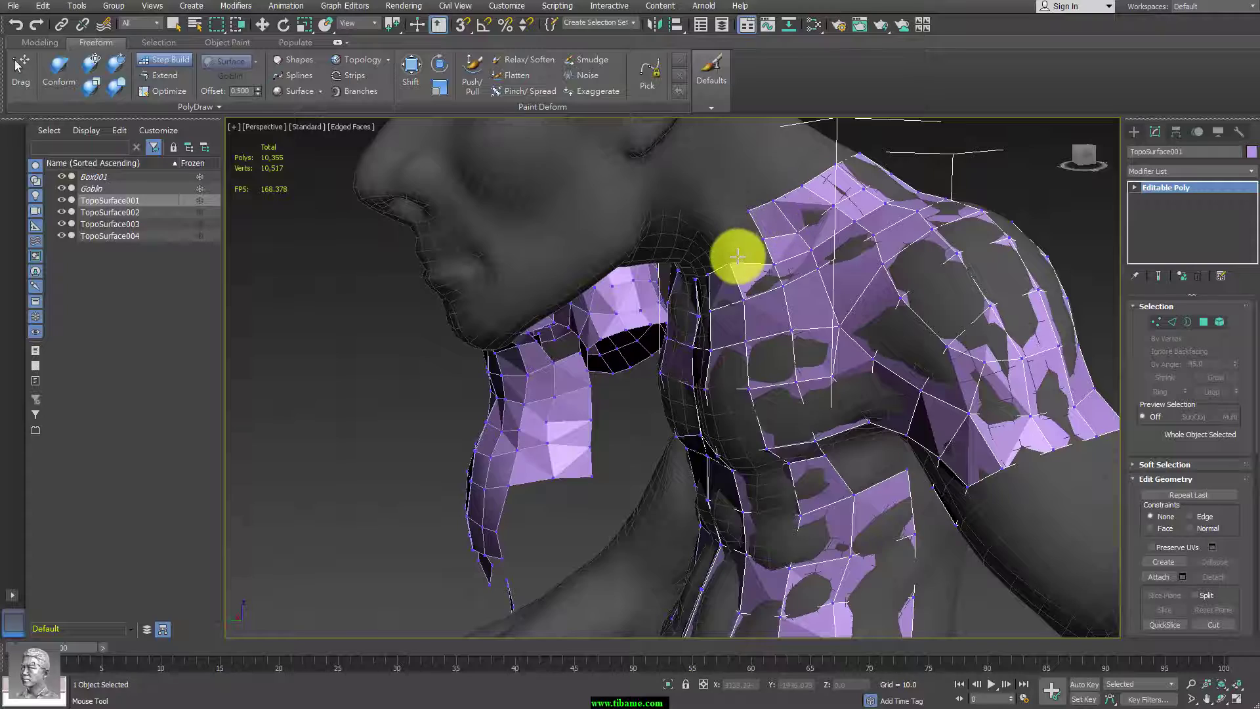
pyautogui.keyDown('shift'); pyautogui.click(764, 240); pyautogui.keyUp('shift')
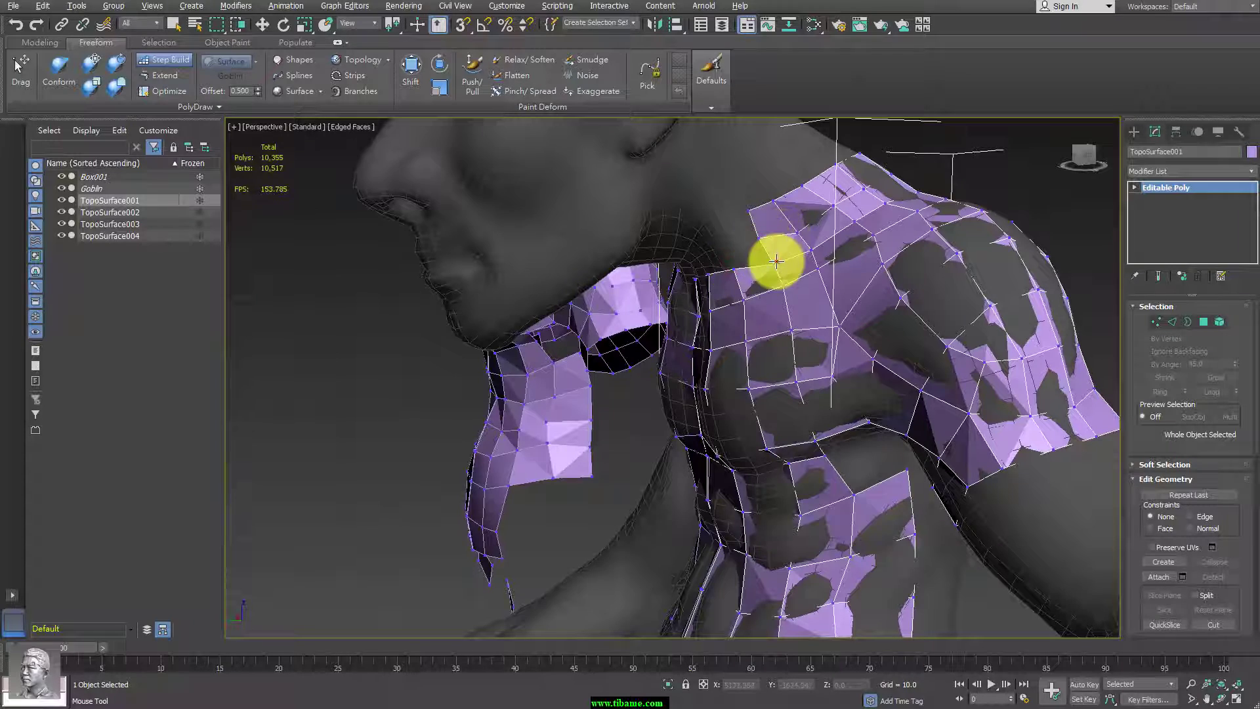
pyautogui.moveTo(779, 258)
pyautogui.keyDown('alt'); pyautogui.mouseDown(button='middle')
pyautogui.moveTo(881, 234)
pyautogui.moveTo(861, 217)
pyautogui.moveTo(762, 282)
pyautogui.mouseUp(button='middle'); pyautogui.keyUp('alt')
pyautogui.click(728, 240)
pyautogui.click(705, 198)
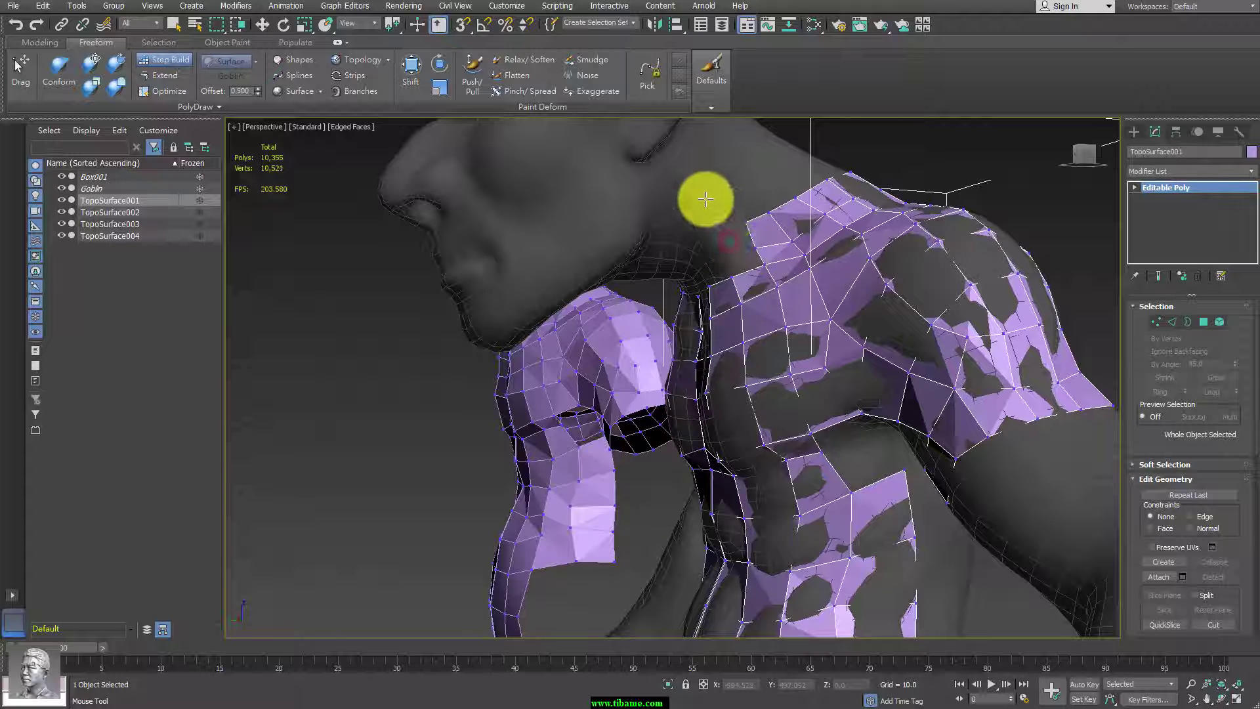
pyautogui.click(688, 161)
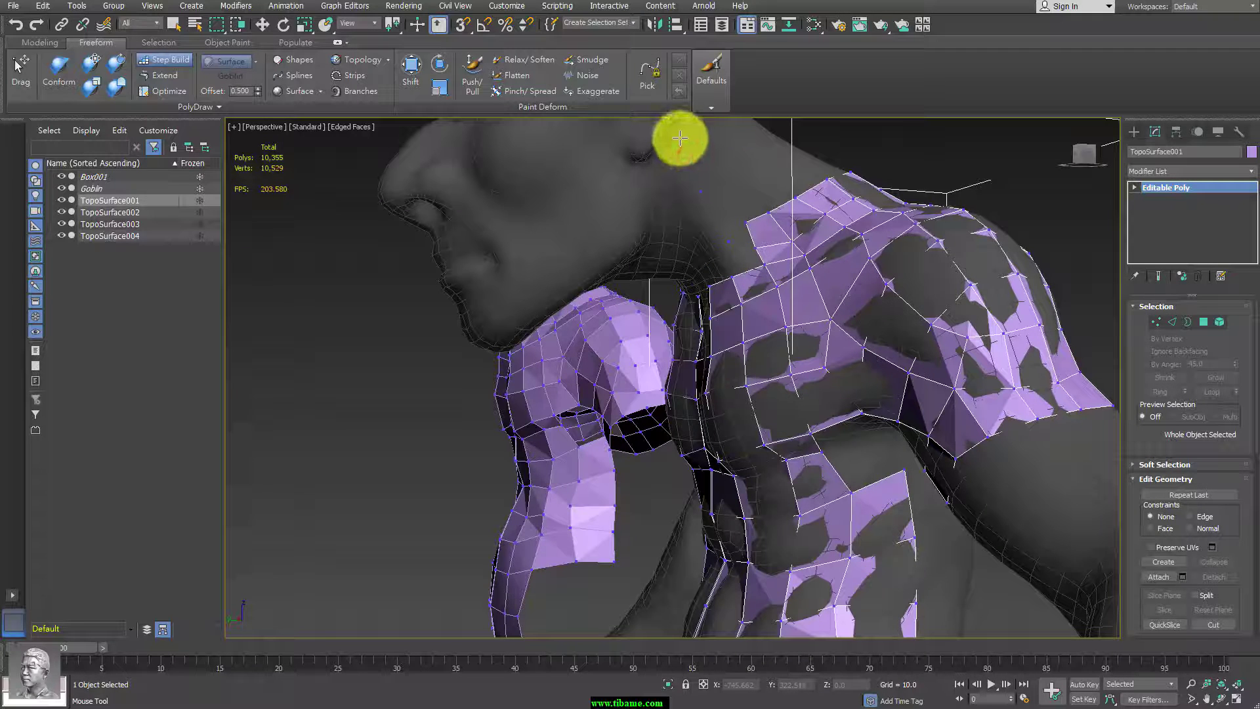
pyautogui.click(680, 138)
pyautogui.click(709, 201)
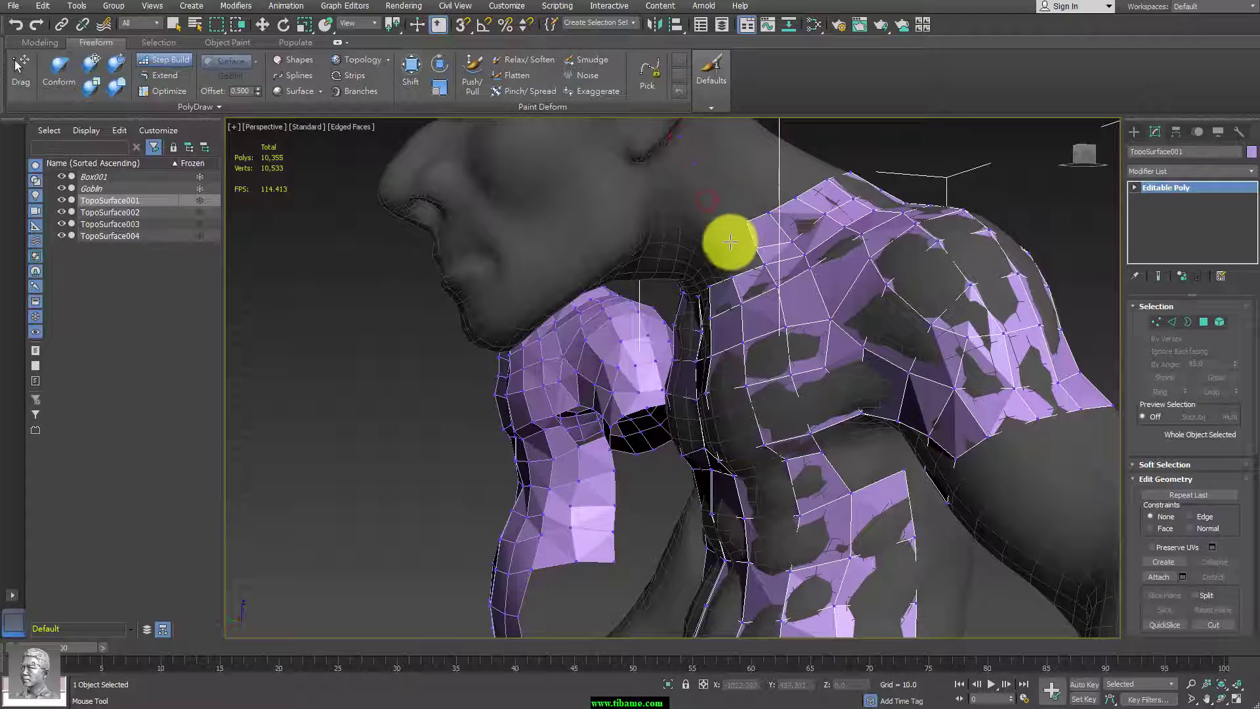
pyautogui.keyDown('alt'); pyautogui.moveTo(816, 268); pyautogui.dragTo(788, 275, button='middle'); pyautogui.keyUp('alt')
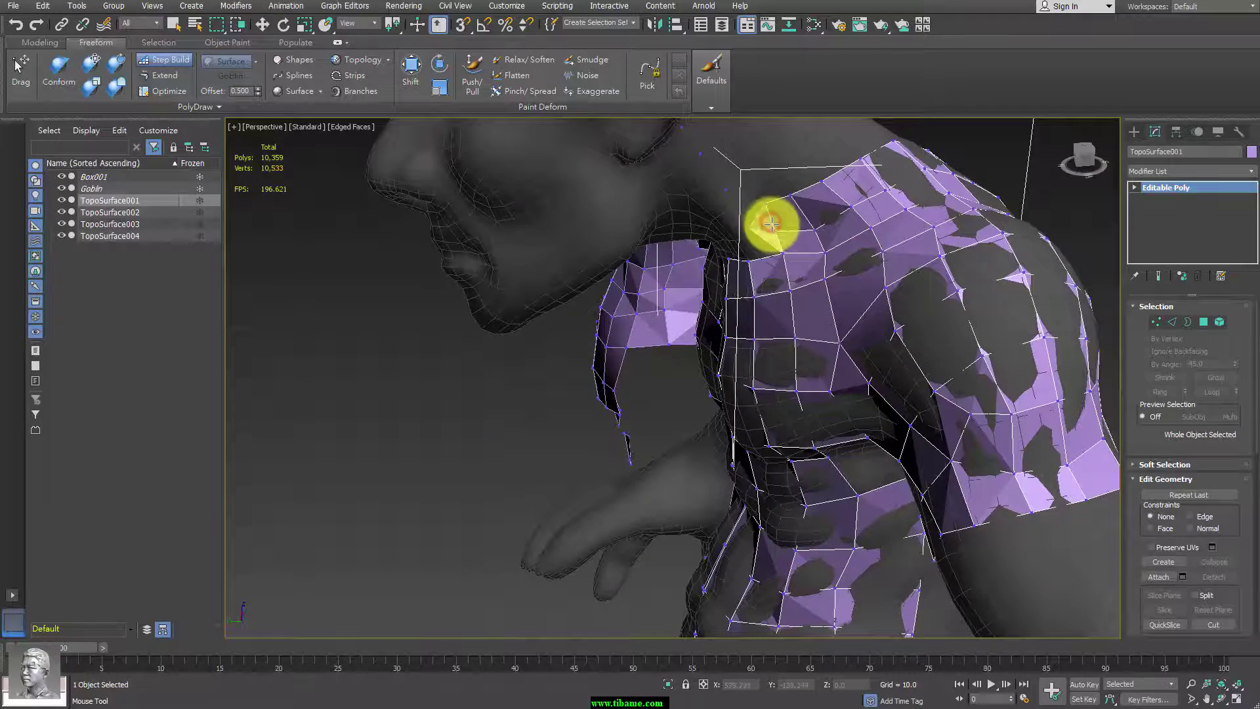
# Cancel the accidental Save As dialog without saving.
pyautogui.hotkey('ctrl', 's')
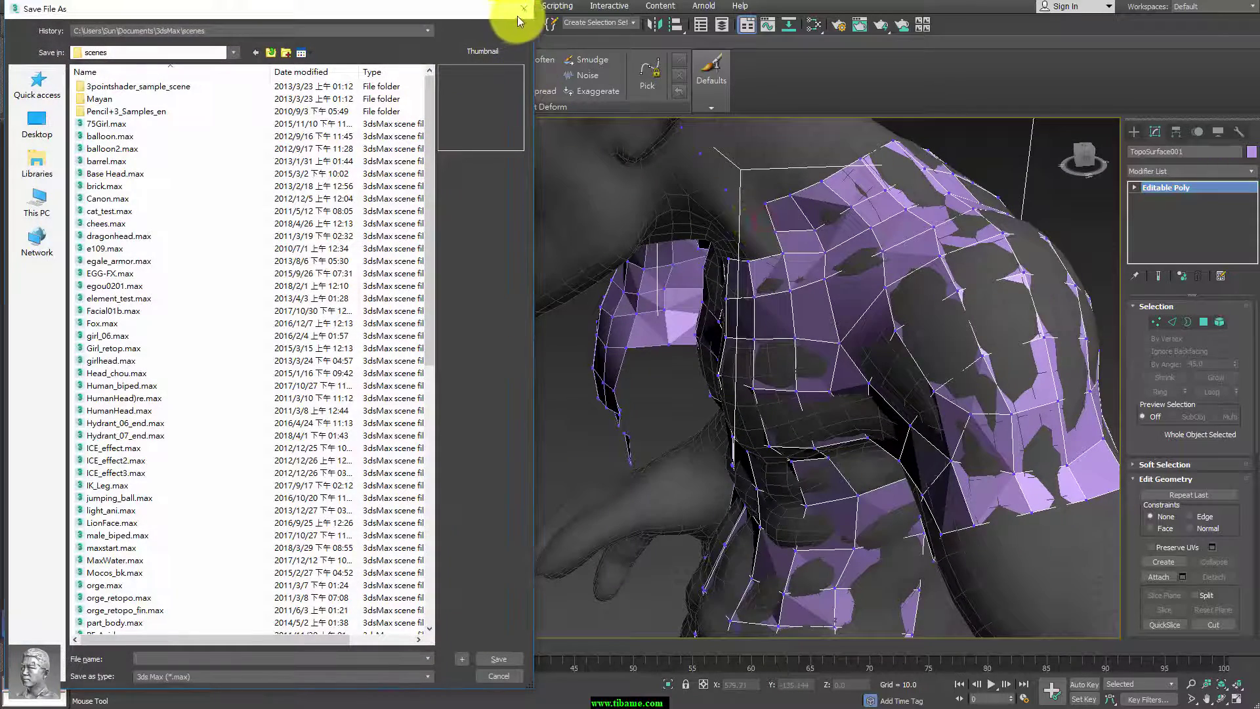
pyautogui.click(524, 9)
pyautogui.click(758, 180)
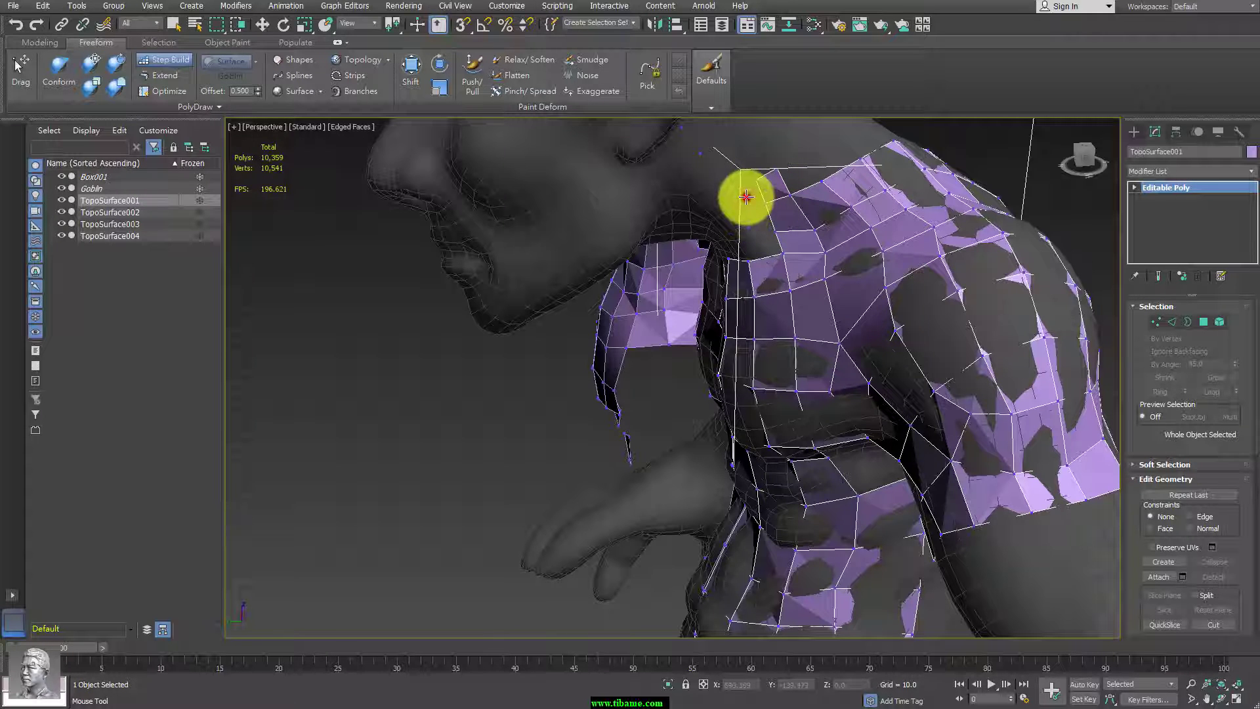
pyautogui.click(746, 195)
# Add quads extending the neck patch up toward the ear.
pyautogui.moveTo(759, 225); pyautogui.dragTo(893, 293, button='middle')
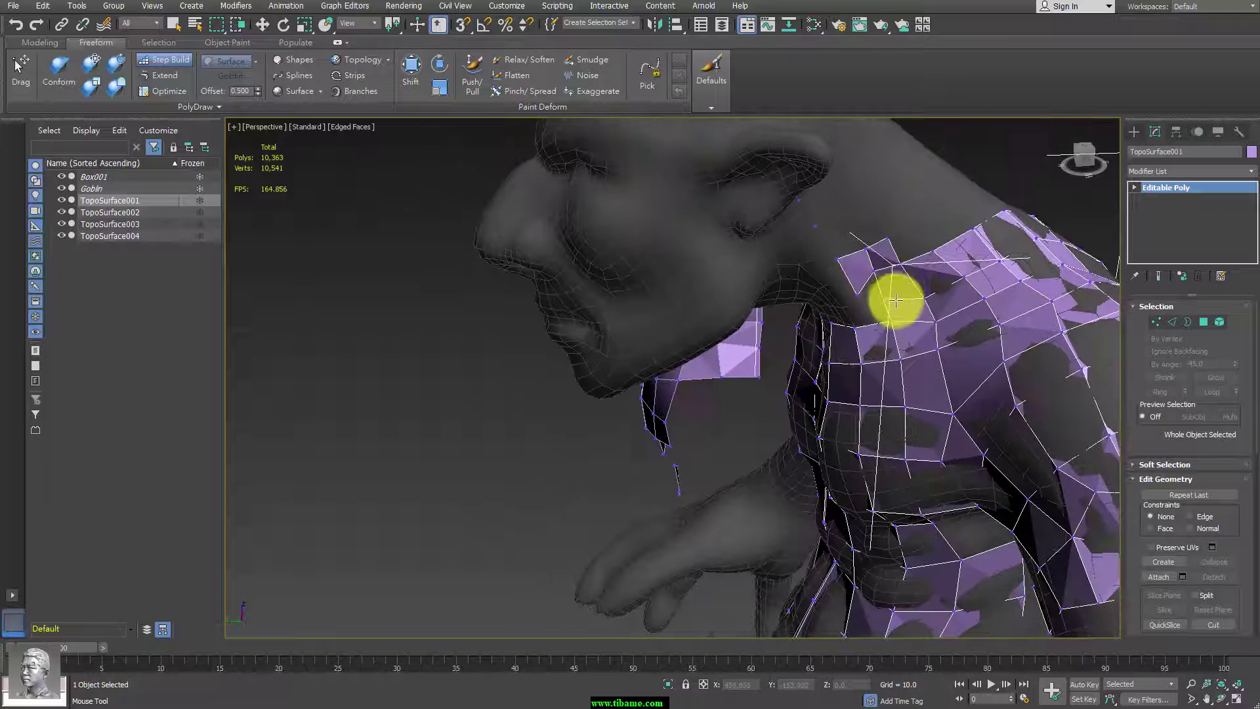
pyautogui.moveTo(838, 262); pyautogui.dragTo(853, 291)
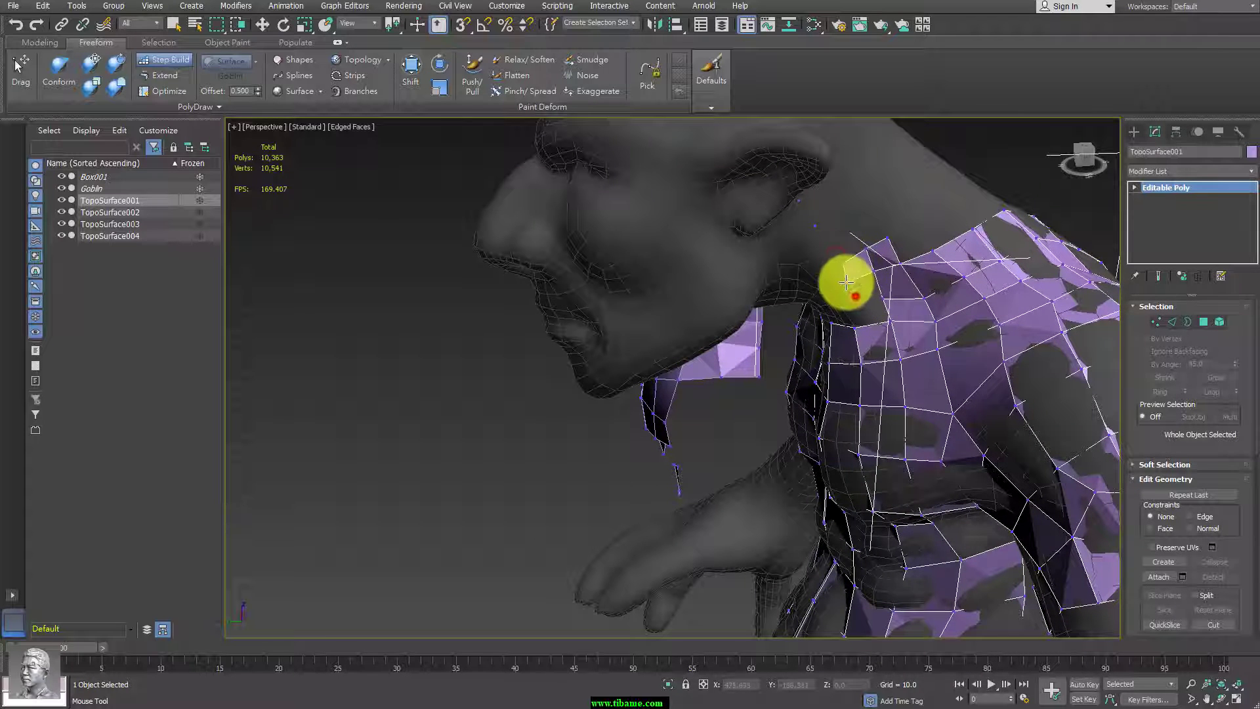
pyautogui.keyDown('shift'); pyautogui.click(839, 256); pyautogui.keyUp('shift')
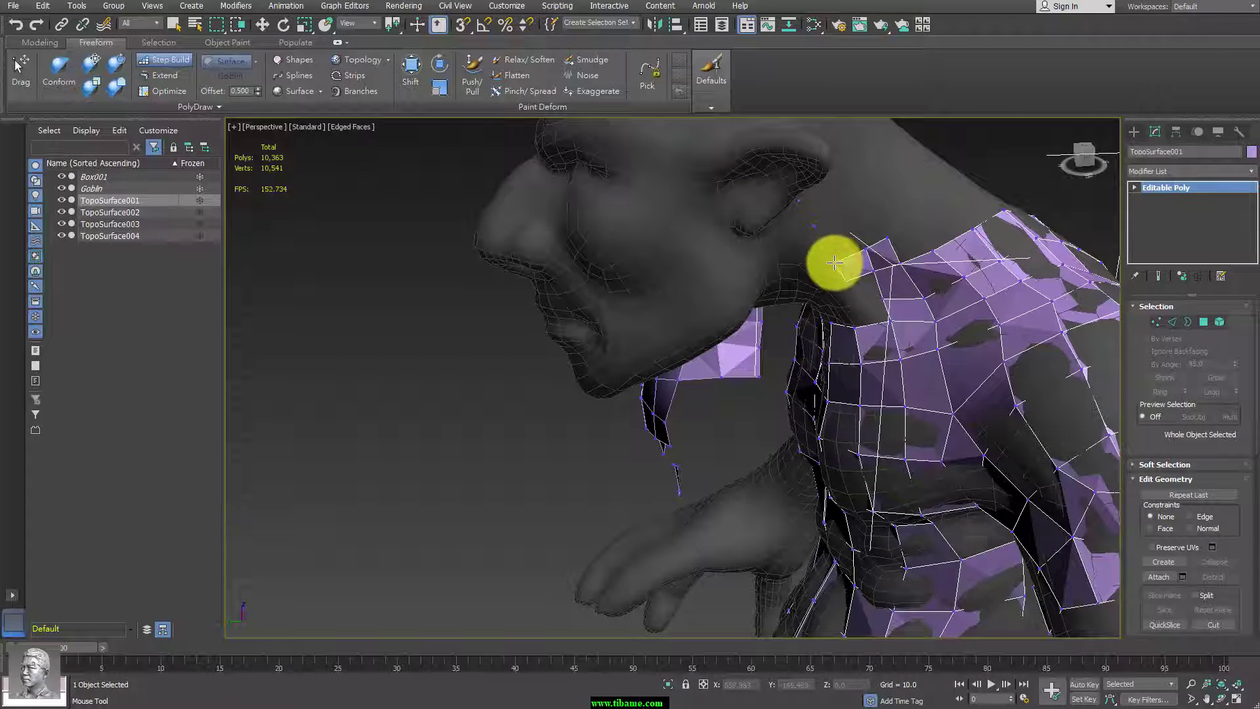
pyautogui.keyDown('shift'); pyautogui.click(843, 253); pyautogui.keyUp('shift')
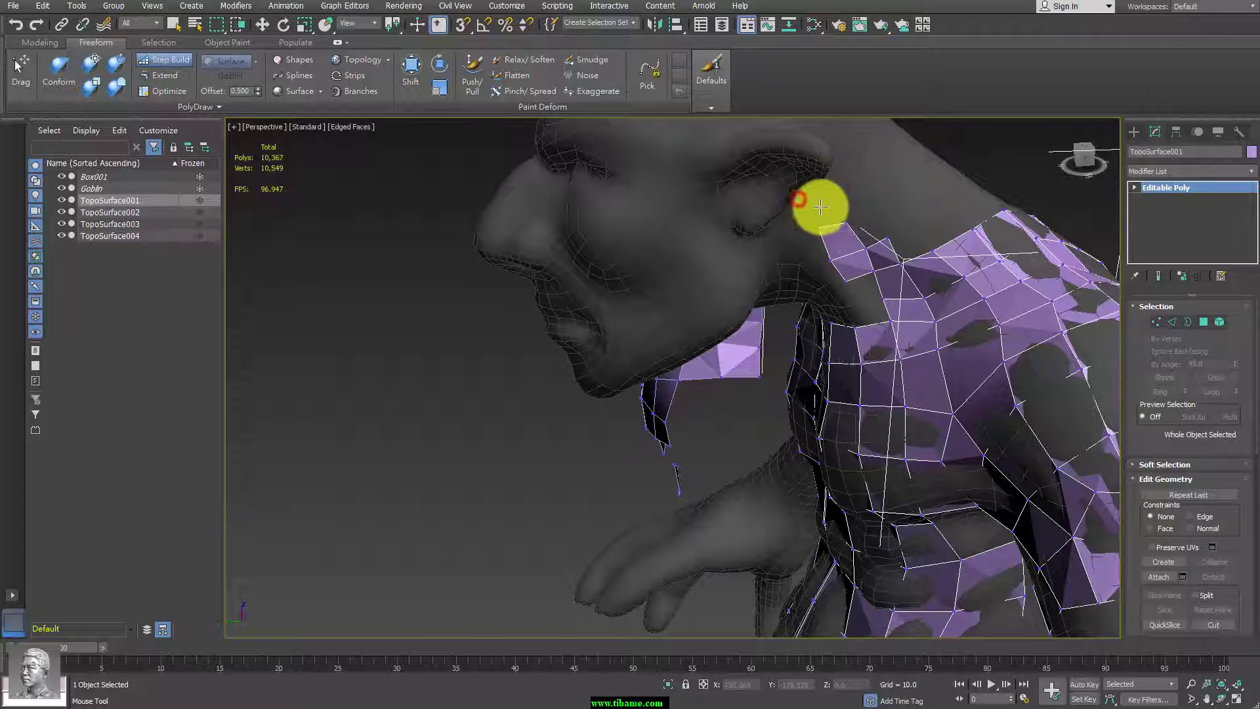
pyautogui.keyDown('shift'); pyautogui.click(814, 228); pyautogui.keyUp('shift')
pyautogui.moveTo(838, 217)
pyautogui.keyDown('alt'); pyautogui.mouseDown(button='middle')
pyautogui.moveTo(914, 273)
pyautogui.moveTo(936, 253)
pyautogui.moveTo(719, 339)
pyautogui.moveTo(757, 281)
pyautogui.moveTo(518, 357)
pyautogui.mouseUp(button='middle'); pyautogui.keyUp('alt')
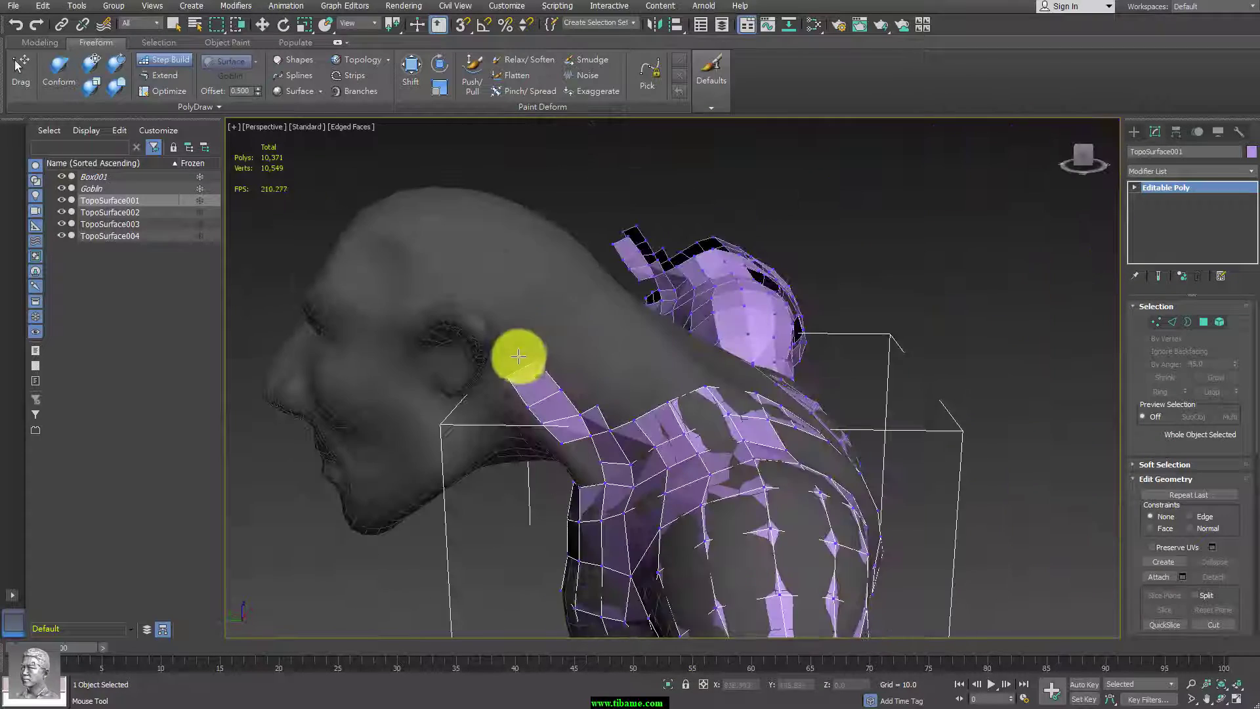
# Remove an unwanted polygon at the neck tip, pull its vertex down, and rebuild the tip polygon.
pyautogui.keyDown('ctrl'); pyautogui.click(541, 365); pyautogui.keyUp('ctrl')
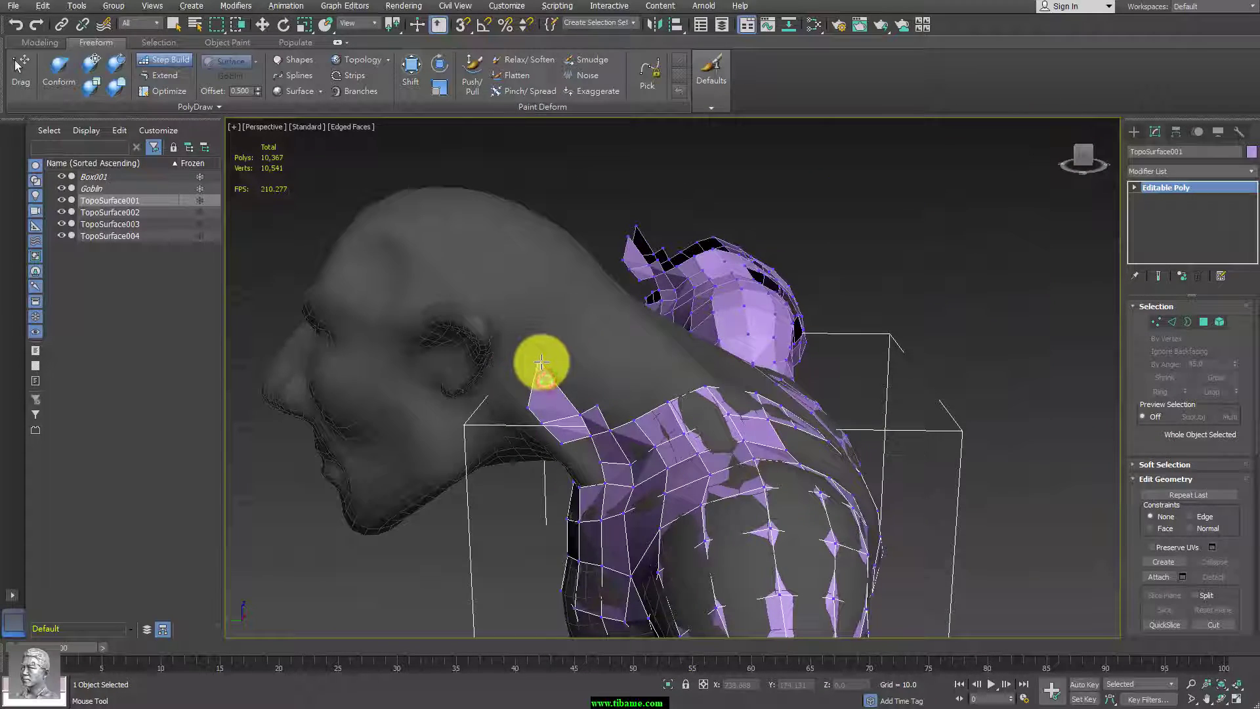
pyautogui.moveTo(543, 360)
pyautogui.mouseDown()
pyautogui.moveTo(560, 383)
pyautogui.moveTo(553, 404)
pyautogui.mouseUp()
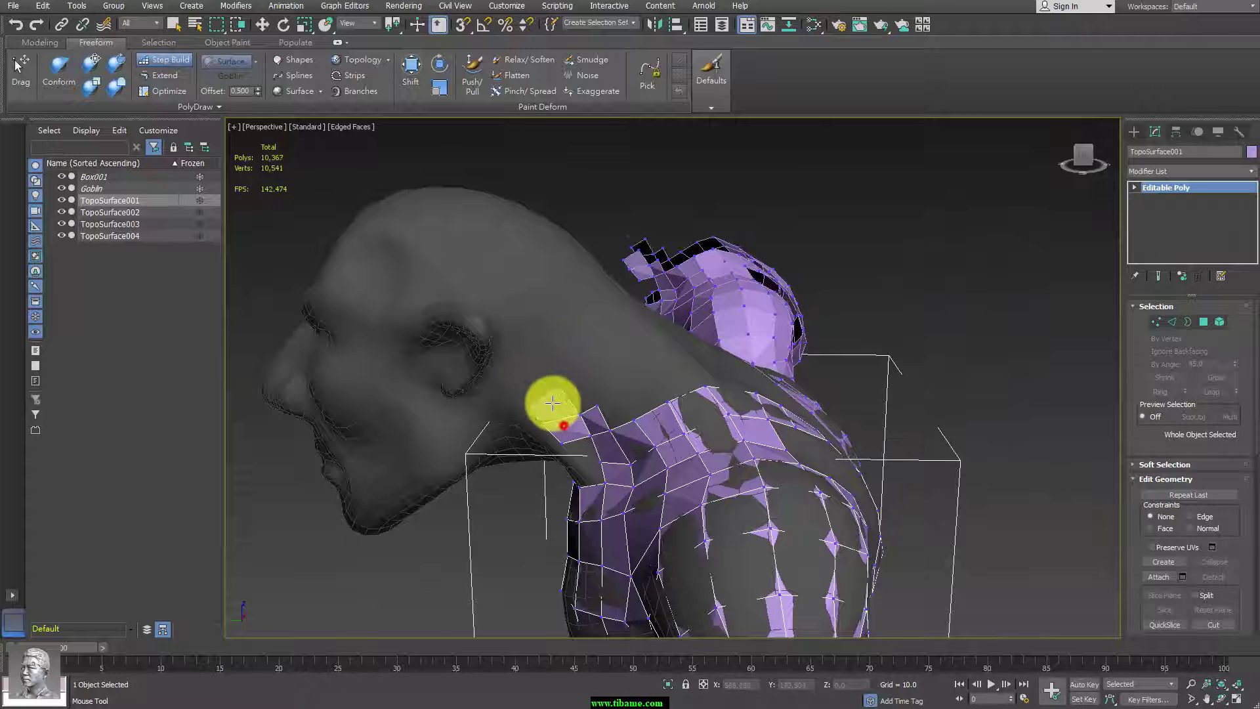
pyautogui.moveTo(553, 403)
pyautogui.keyDown('alt'); pyautogui.mouseDown(button='middle')
pyautogui.moveTo(667, 394)
pyautogui.moveTo(574, 420)
pyautogui.mouseUp(button='middle'); pyautogui.keyUp('alt')
pyautogui.moveTo(565, 422); pyautogui.dragTo(589, 416)
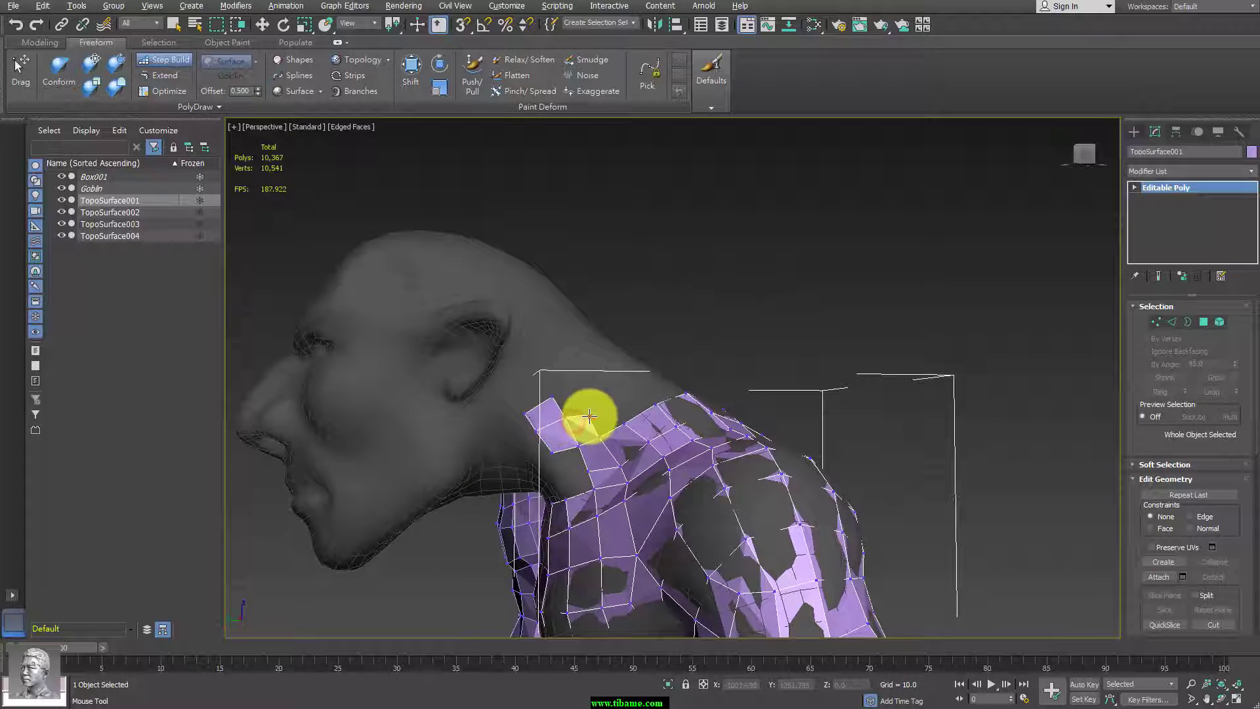
pyautogui.click(571, 402)
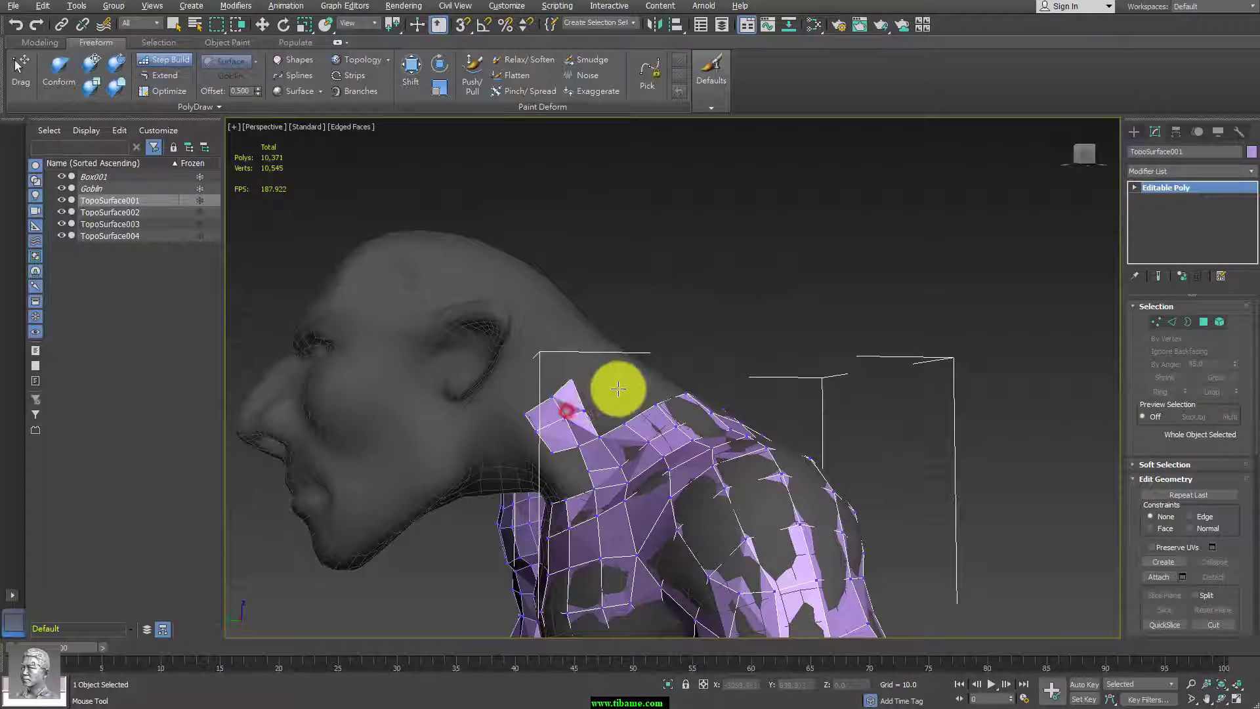
pyautogui.moveTo(619, 386)
pyautogui.keyDown('alt'); pyautogui.mouseDown(button='middle')
pyautogui.moveTo(566, 433)
pyautogui.moveTo(600, 380)
pyautogui.mouseUp(button='middle'); pyautogui.keyUp('alt')
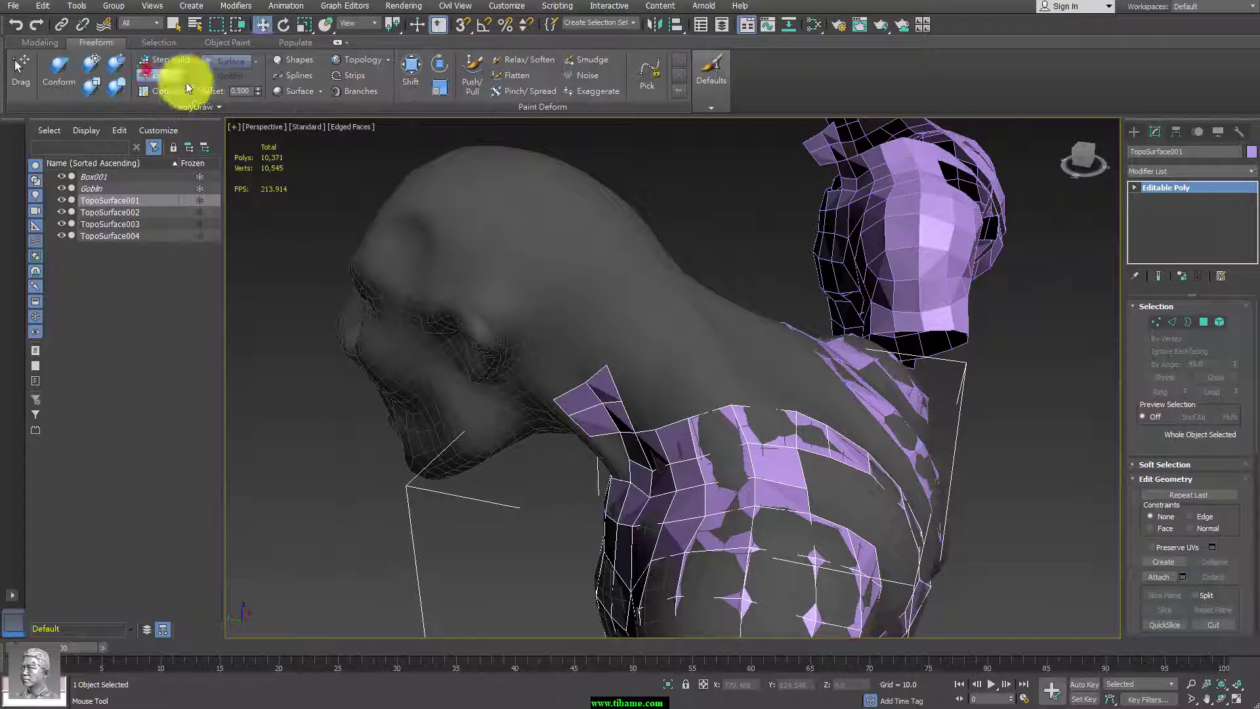
# With PolyDraw Extend, drag the neck strip's border edges around the neck, then remove the last patch.
pyautogui.click(165, 75)
pyautogui.moveTo(598, 371)
pyautogui.mouseDown()
pyautogui.moveTo(643, 358)
pyautogui.moveTo(625, 350)
pyautogui.mouseUp()
pyautogui.click(650, 371)
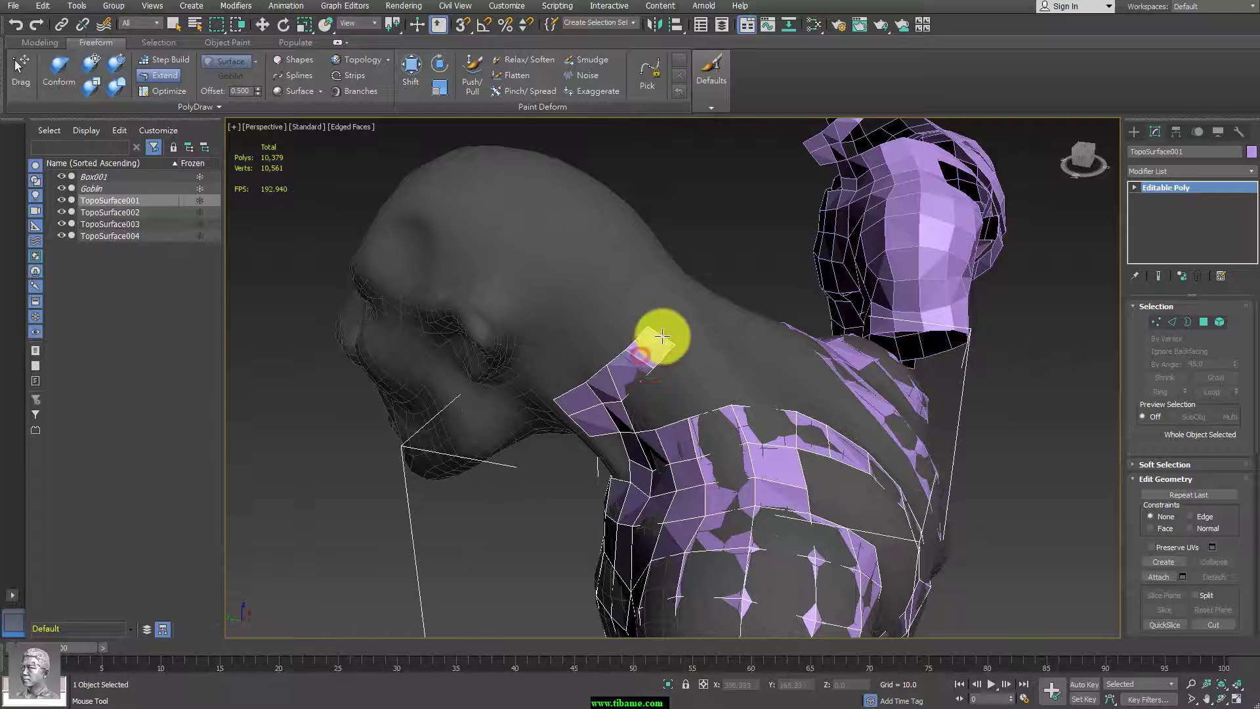
pyautogui.moveTo(649, 351); pyautogui.dragTo(684, 309)
pyautogui.moveTo(683, 309)
pyautogui.keyDown('alt'); pyautogui.mouseDown(button='middle')
pyautogui.moveTo(715, 382)
pyautogui.moveTo(853, 416)
pyautogui.mouseUp(button='middle'); pyautogui.keyUp('alt')
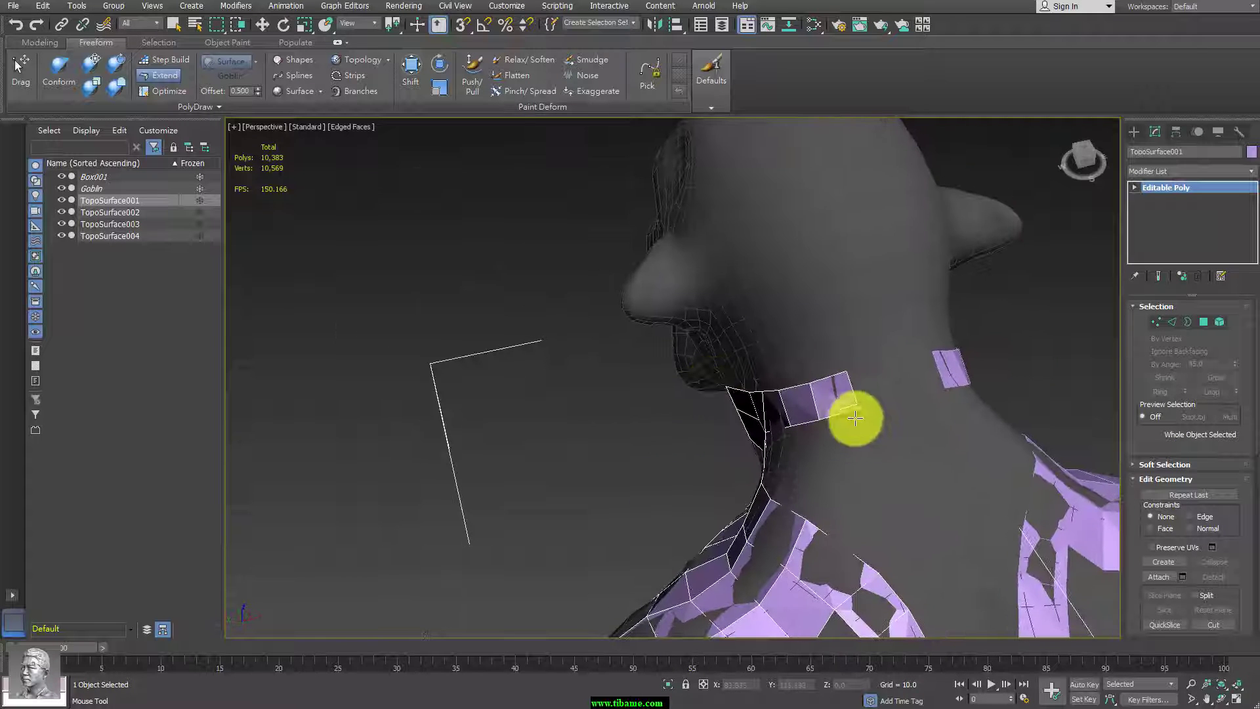
pyautogui.moveTo(853, 416)
pyautogui.mouseDown()
pyautogui.moveTo(889, 394)
pyautogui.moveTo(887, 371)
pyautogui.moveTo(896, 408)
pyautogui.moveTo(859, 408)
pyautogui.mouseUp()
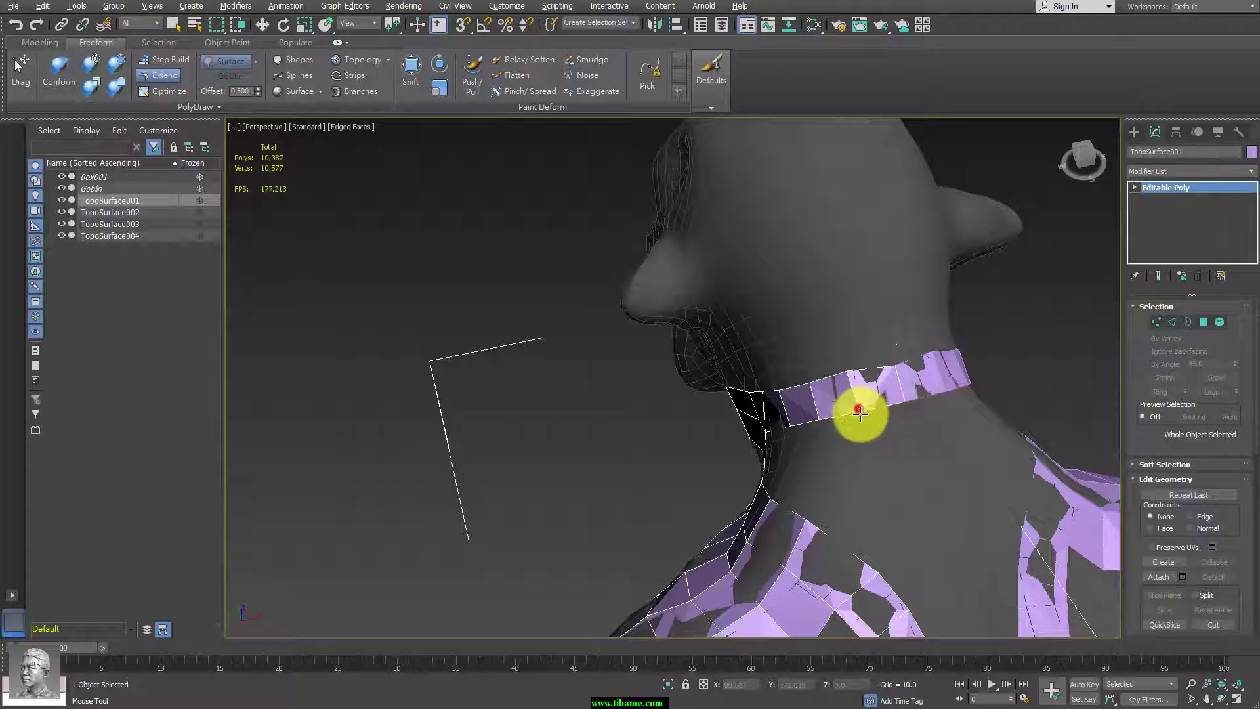
pyautogui.click(851, 369)
pyautogui.moveTo(844, 394)
pyautogui.keyDown('alt'); pyautogui.mouseDown(button='middle')
pyautogui.moveTo(858, 368)
pyautogui.moveTo(887, 395)
pyautogui.moveTo(656, 333)
pyautogui.moveTo(760, 366)
pyautogui.moveTo(729, 431)
pyautogui.moveTo(773, 414)
pyautogui.moveTo(759, 408)
pyautogui.mouseUp(button='middle'); pyautogui.keyUp('alt')
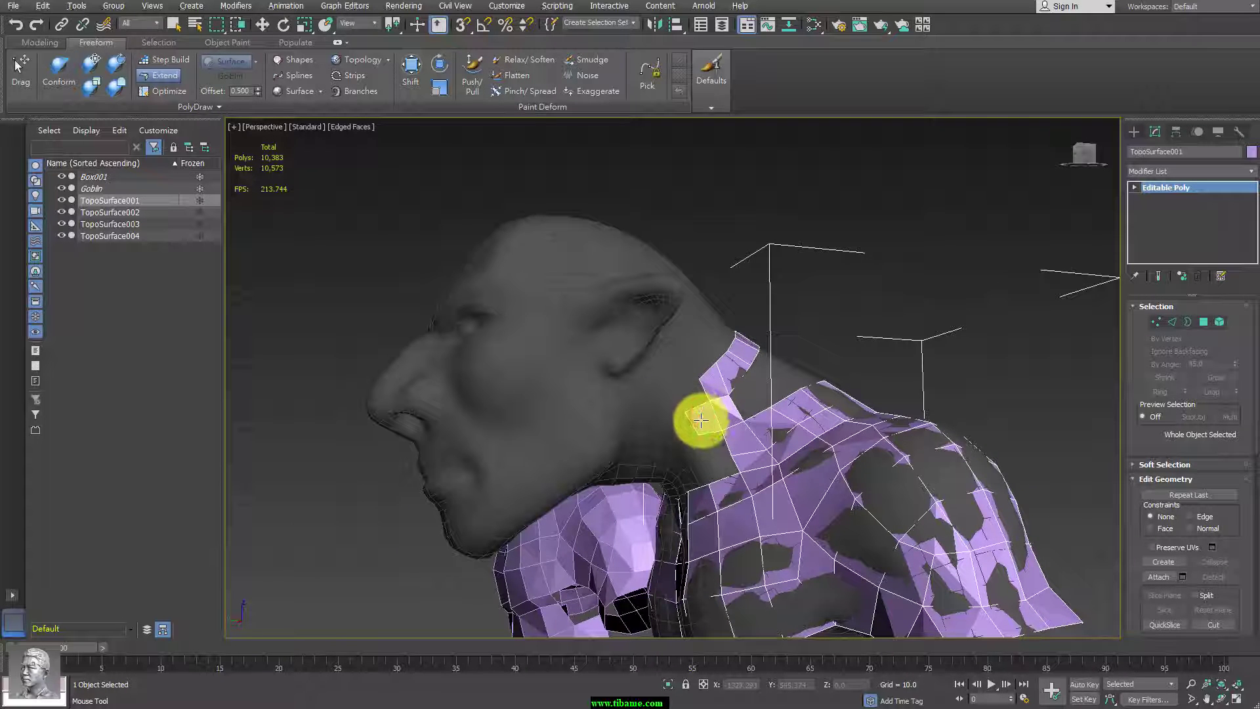
pyautogui.keyDown('ctrl'); pyautogui.keyDown('shift'); pyautogui.click(702, 420); pyautogui.keyUp('shift'); pyautogui.keyUp('ctrl')
# Back in Step Build, add quads at the front of the neck beside the strip.
pyautogui.click(164, 60)
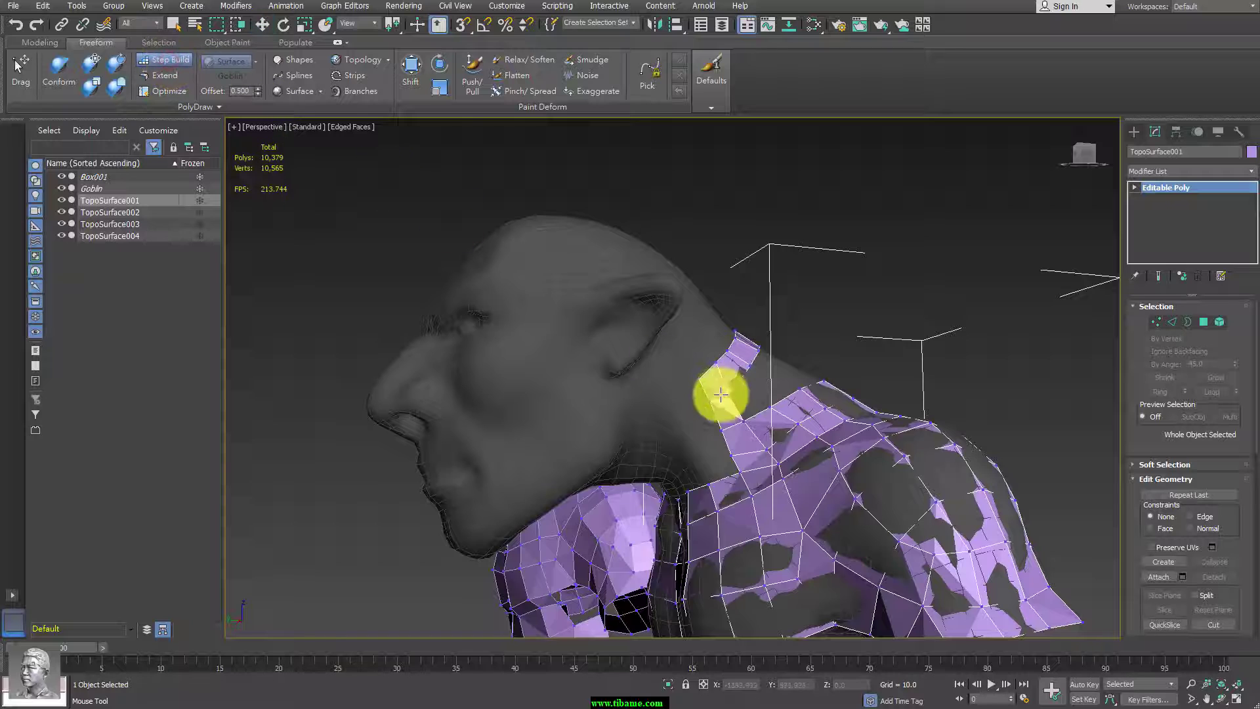
pyautogui.moveTo(721, 394)
pyautogui.keyDown('alt'); pyautogui.mouseDown(button='middle')
pyautogui.moveTo(692, 427)
pyautogui.moveTo(731, 397)
pyautogui.mouseUp(button='middle'); pyautogui.keyUp('alt')
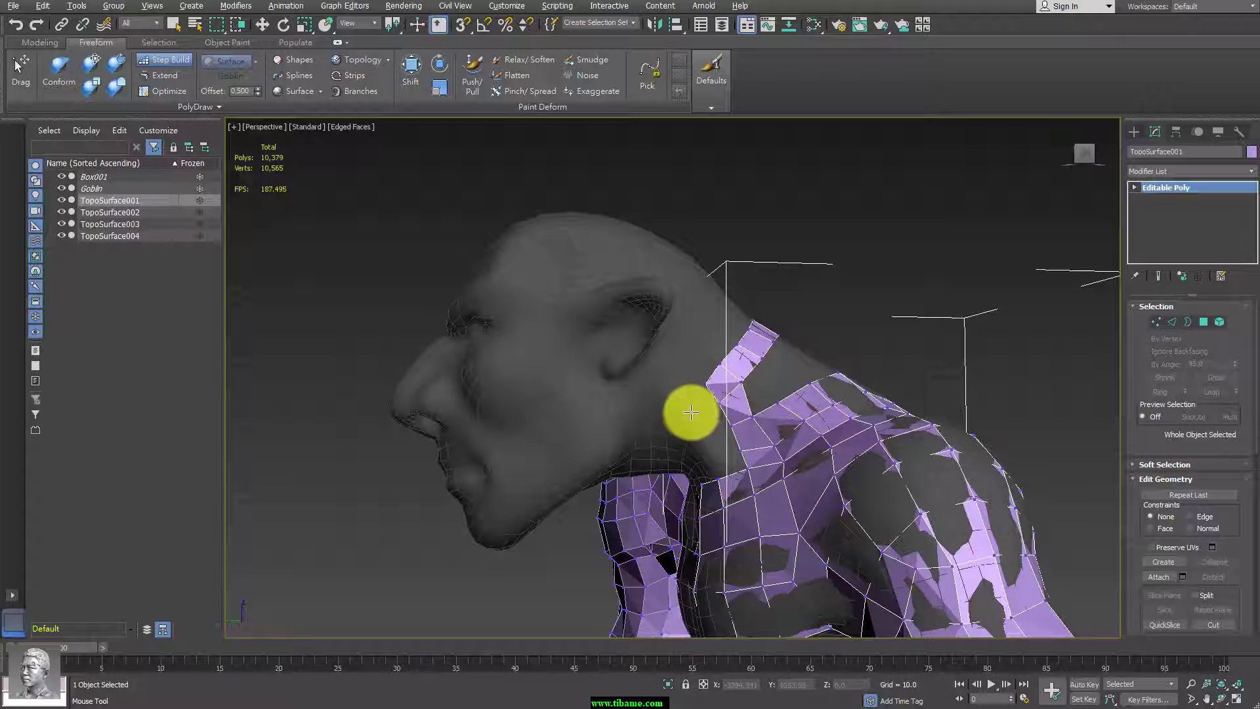
pyautogui.moveTo(723, 447)
pyautogui.keyDown('alt'); pyautogui.mouseDown(button='middle')
pyautogui.moveTo(811, 422)
pyautogui.moveTo(822, 389)
pyautogui.mouseUp(button='middle'); pyautogui.keyUp('alt')
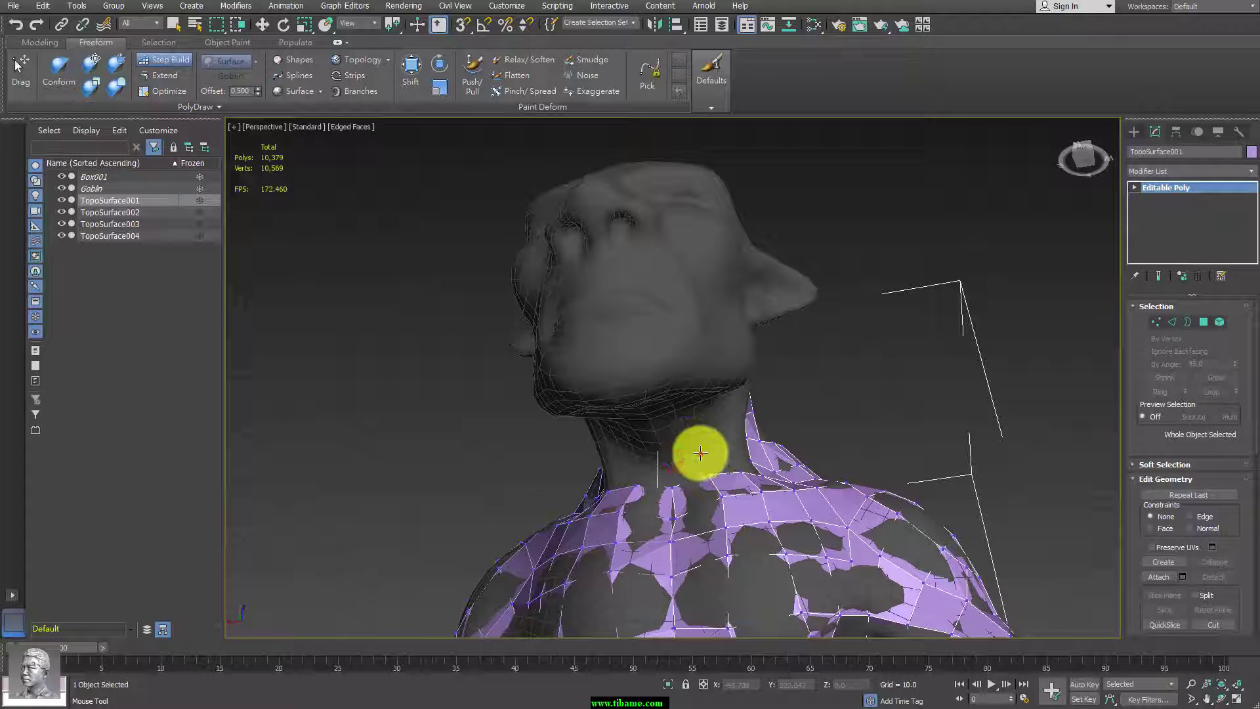
pyautogui.keyDown('shift'); pyautogui.moveTo(701, 453); pyautogui.dragTo(699, 484); pyautogui.keyUp('shift')
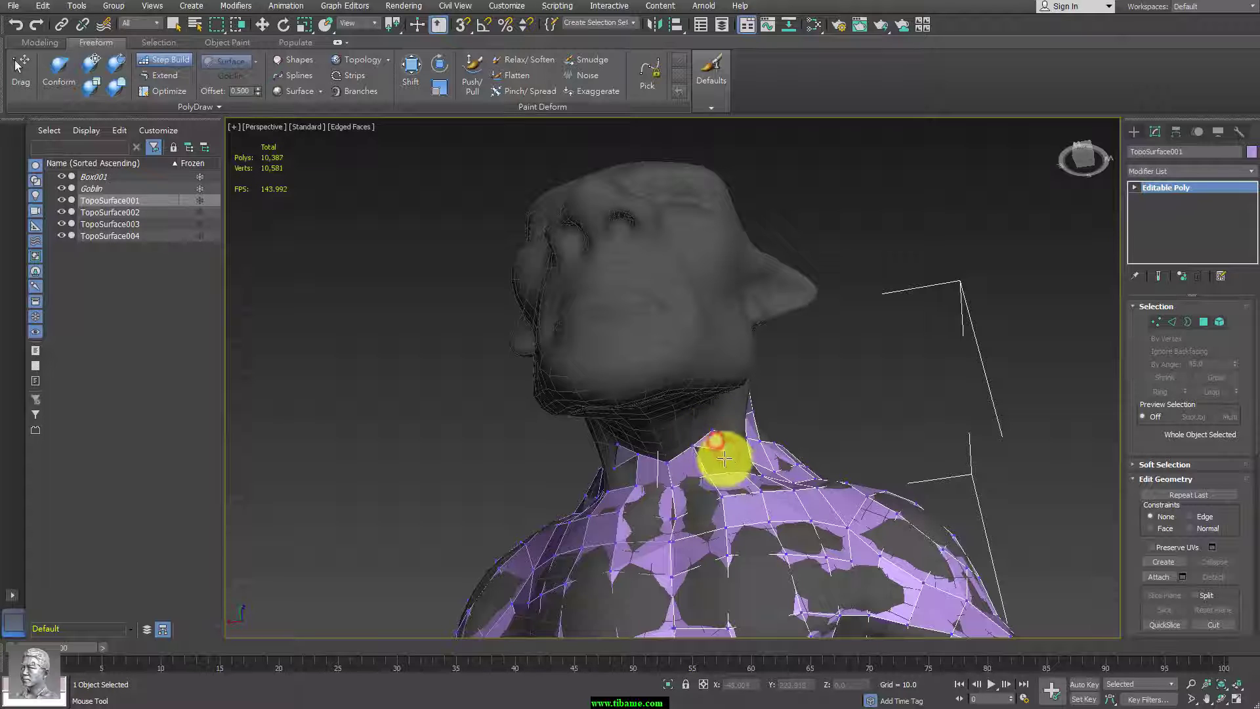
pyautogui.moveTo(722, 459)
pyautogui.keyDown('alt'); pyautogui.mouseDown(button='middle')
pyautogui.moveTo(703, 484)
pyautogui.moveTo(715, 458)
pyautogui.mouseUp(button='middle'); pyautogui.keyUp('alt')
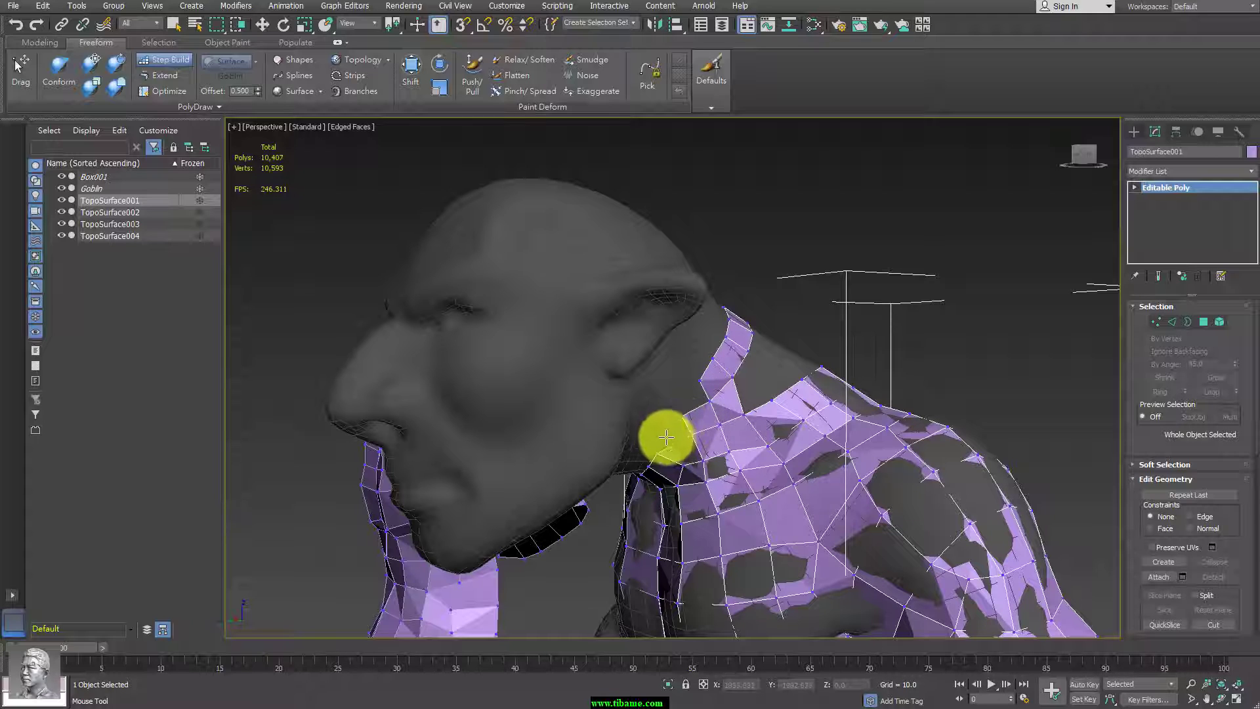
pyautogui.moveTo(654, 438); pyautogui.dragTo(663, 442)
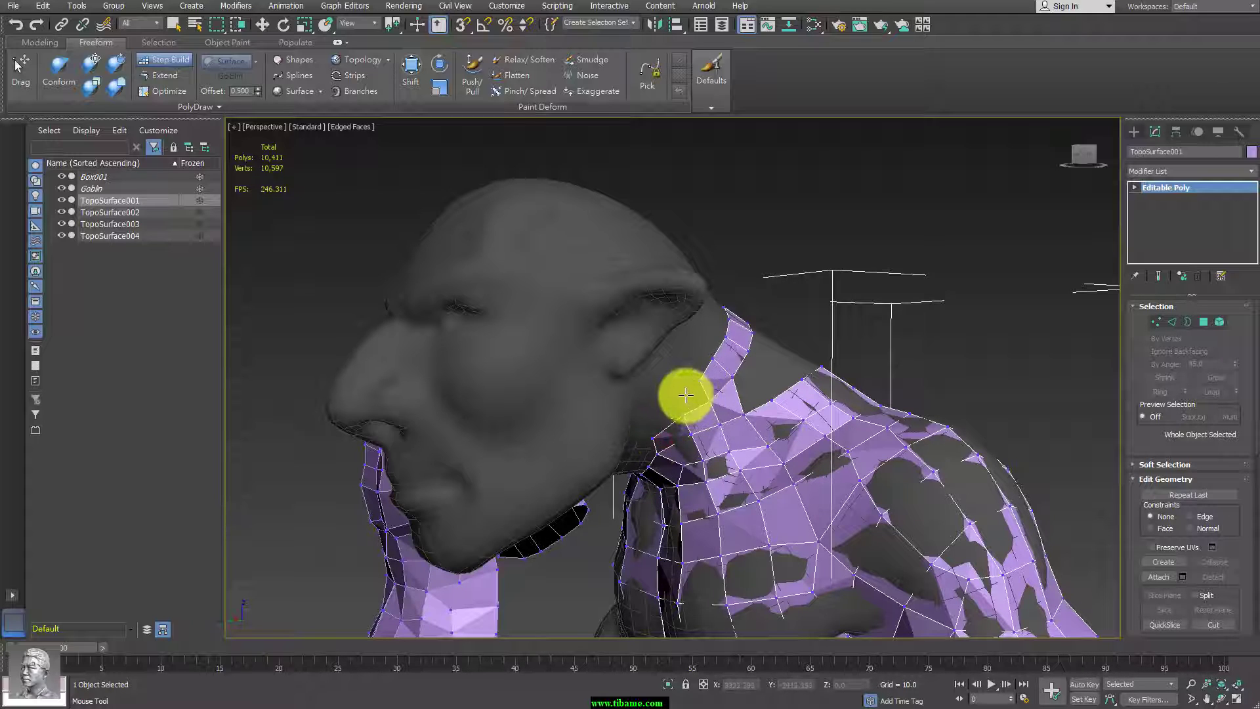
pyautogui.keyDown('shift'); pyautogui.moveTo(698, 404); pyautogui.dragTo(652, 435); pyautogui.keyUp('shift')
# Fill quads lower on the side of the neck, between the strip and the shoulder mesh.
pyautogui.moveTo(660, 435)
pyautogui.keyDown('alt'); pyautogui.mouseDown(button='middle')
pyautogui.moveTo(927, 342)
pyautogui.moveTo(908, 323)
pyautogui.moveTo(989, 330)
pyautogui.moveTo(1050, 267)
pyautogui.moveTo(1033, 250)
pyautogui.mouseUp(button='middle'); pyautogui.keyUp('alt')
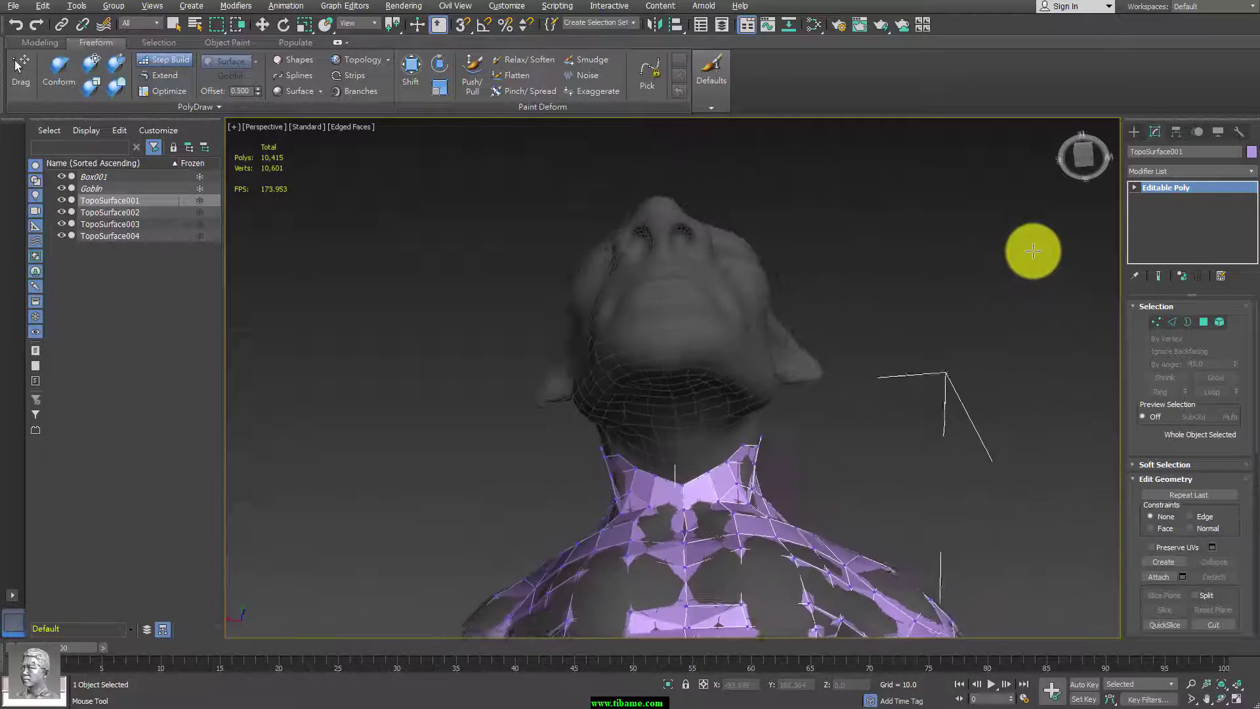
pyautogui.moveTo(864, 388)
pyautogui.keyDown('alt'); pyautogui.mouseDown(button='middle')
pyautogui.moveTo(753, 474)
pyautogui.moveTo(867, 445)
pyautogui.mouseUp(button='middle'); pyautogui.keyUp('alt')
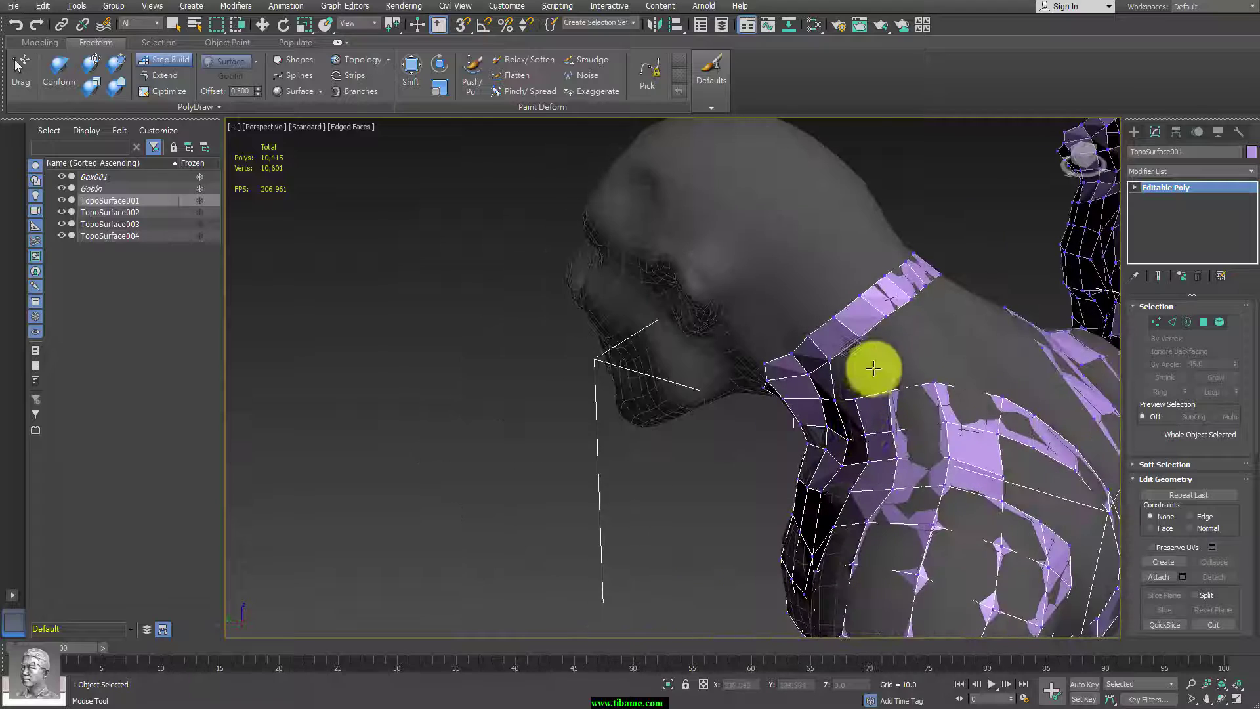
pyautogui.moveTo(858, 368)
pyautogui.keyDown('alt'); pyautogui.mouseDown(button='middle')
pyautogui.moveTo(919, 340)
pyautogui.moveTo(819, 365)
pyautogui.mouseUp(button='middle'); pyautogui.keyUp('alt')
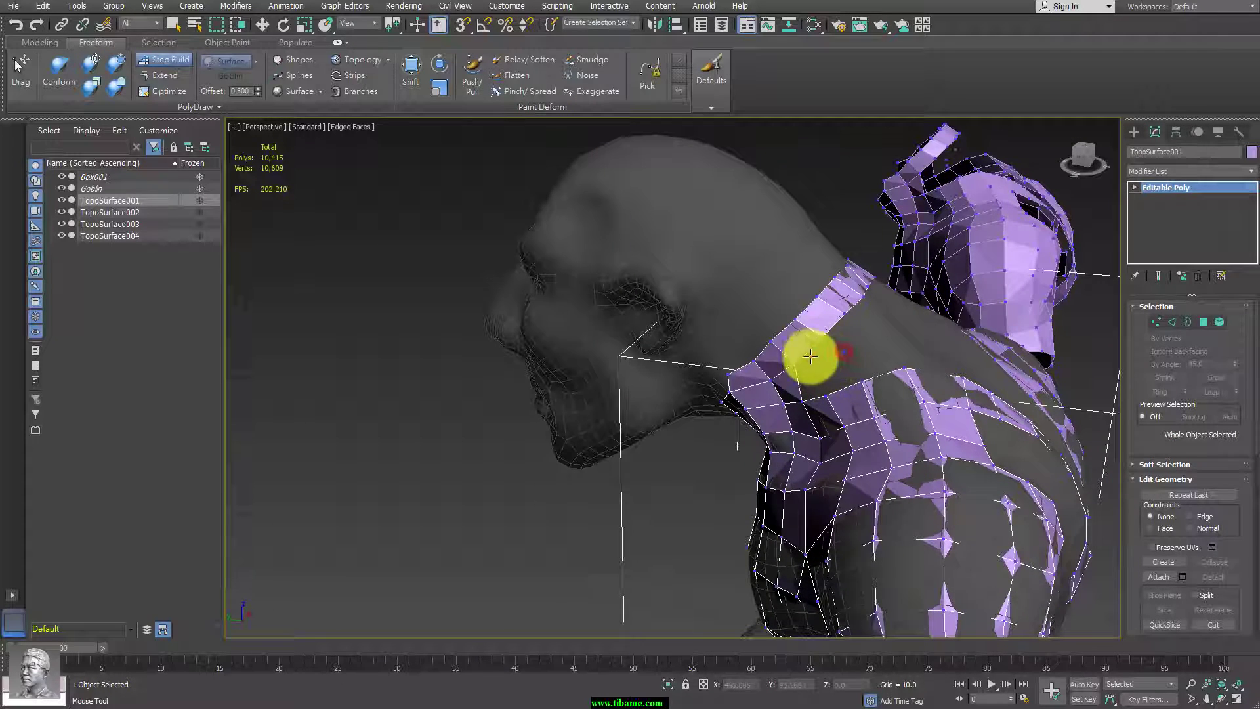
pyautogui.moveTo(813, 369)
pyautogui.keyDown('shift'); pyautogui.mouseDown()
pyautogui.moveTo(864, 368)
pyautogui.moveTo(844, 394)
pyautogui.mouseUp(); pyautogui.keyUp('shift')
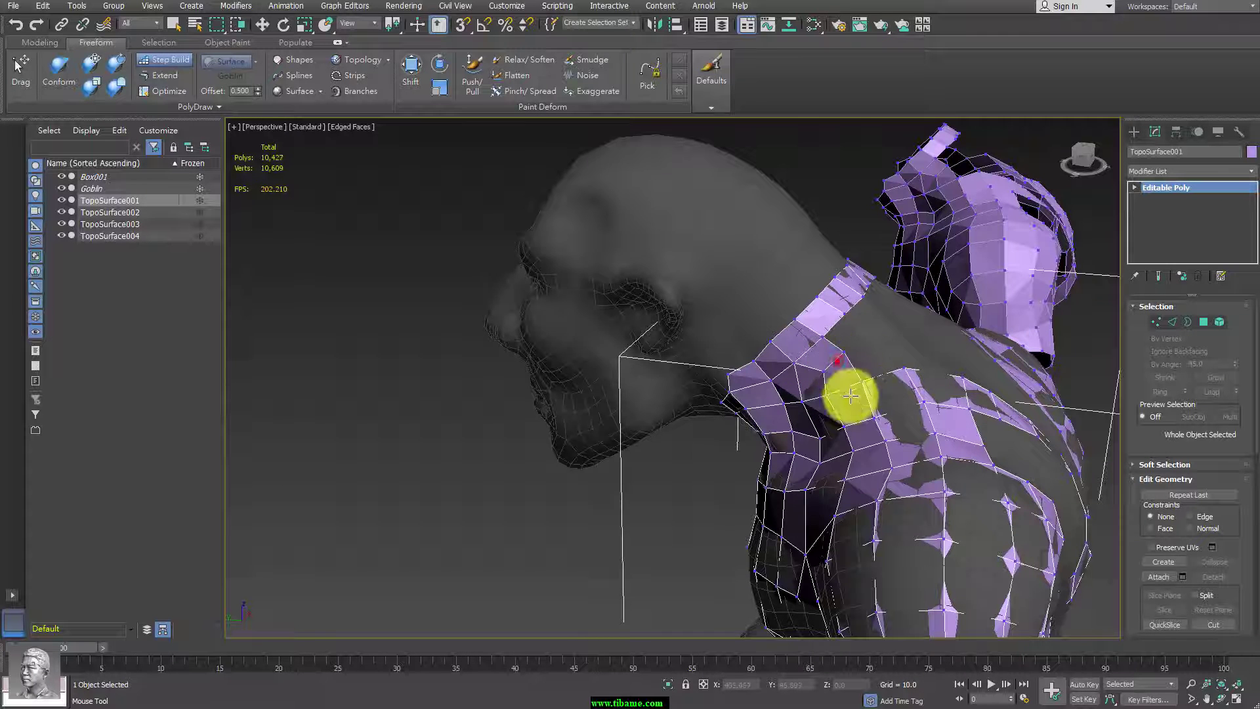
pyautogui.moveTo(844, 394)
pyautogui.keyDown('alt'); pyautogui.mouseDown(button='middle')
pyautogui.moveTo(880, 403)
pyautogui.moveTo(920, 352)
pyautogui.mouseUp(button='middle'); pyautogui.keyUp('alt')
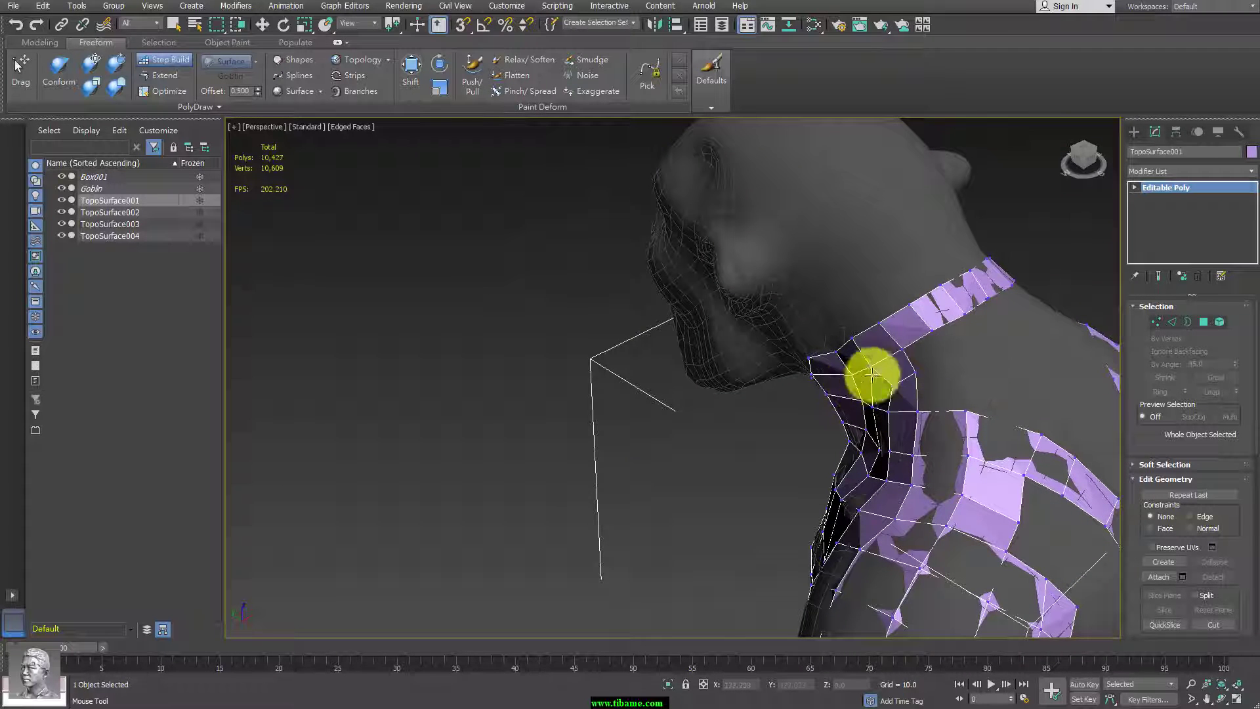
pyautogui.keyDown('shift'); pyautogui.moveTo(953, 370); pyautogui.dragTo(873, 381); pyautogui.keyUp('shift')
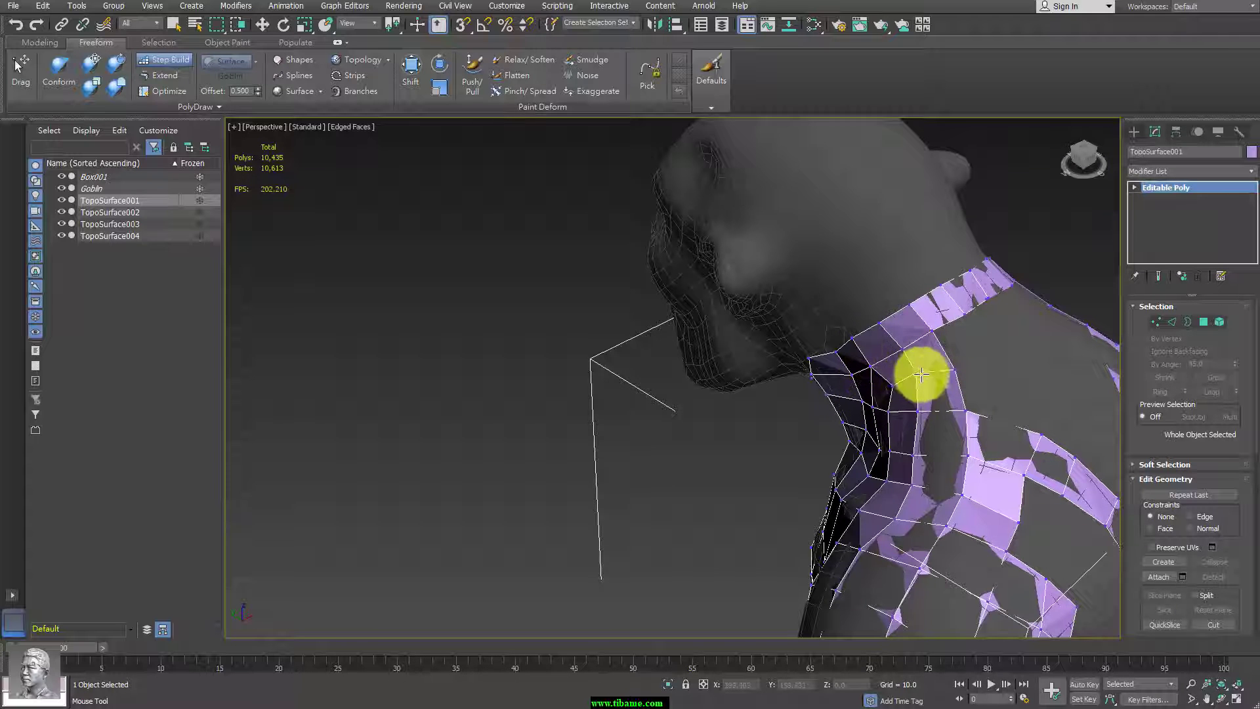
pyautogui.moveTo(979, 416)
pyautogui.keyDown('alt'); pyautogui.mouseDown(button='middle')
pyautogui.moveTo(1040, 443)
pyautogui.moveTo(742, 394)
pyautogui.mouseUp(button='middle'); pyautogui.keyUp('alt')
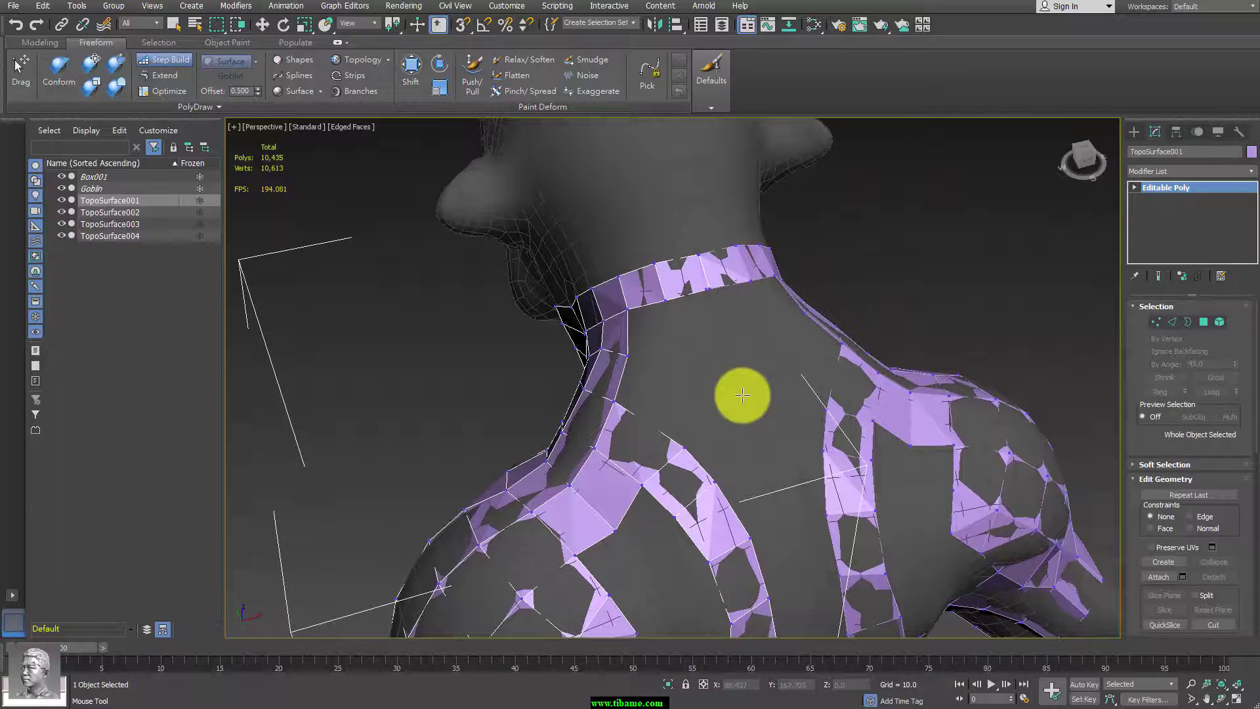
# Place vertices and fill rows of quads on the upper back below the collar.
pyautogui.click(672, 355)
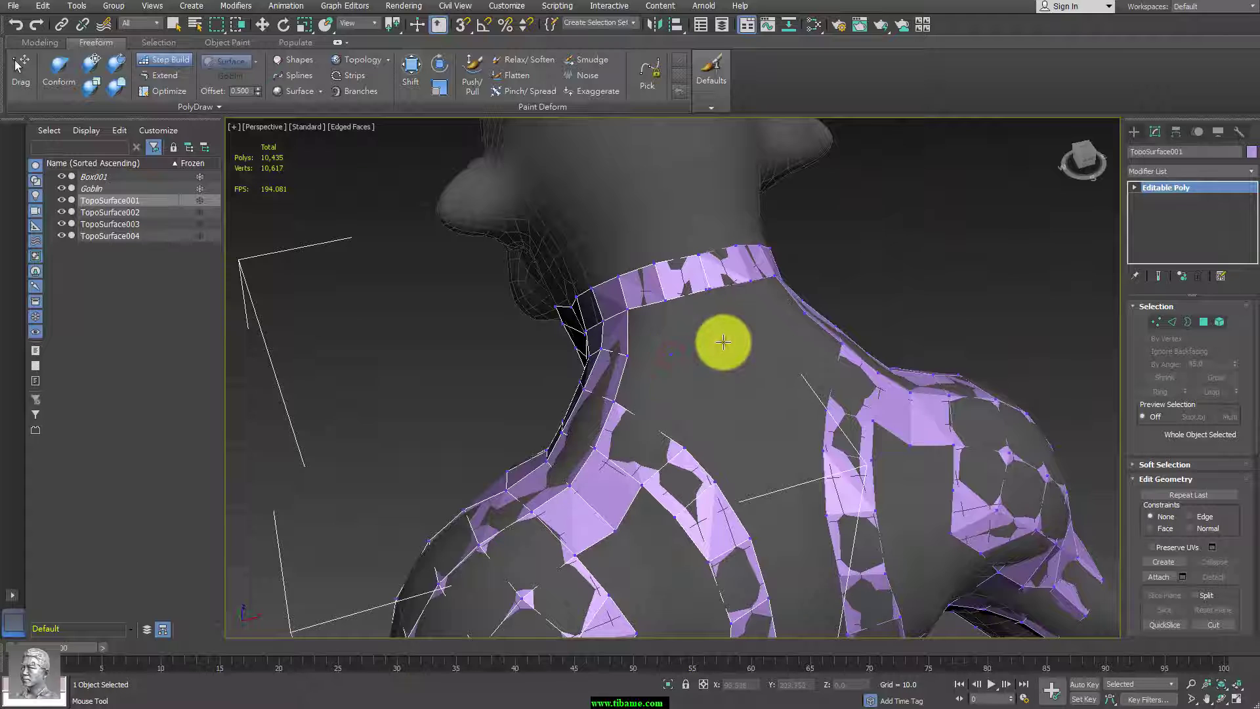
pyautogui.keyDown('shift'); pyautogui.moveTo(723, 342); pyautogui.dragTo(674, 397); pyautogui.keyUp('shift')
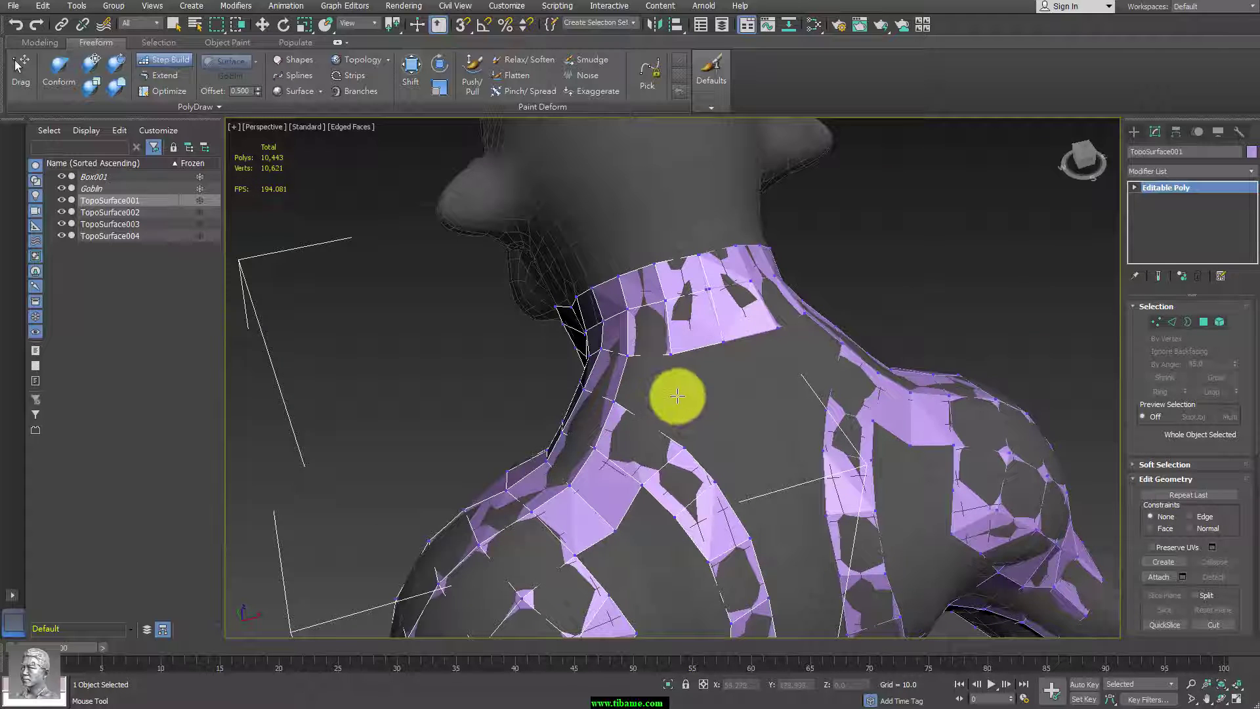
pyautogui.click(682, 451)
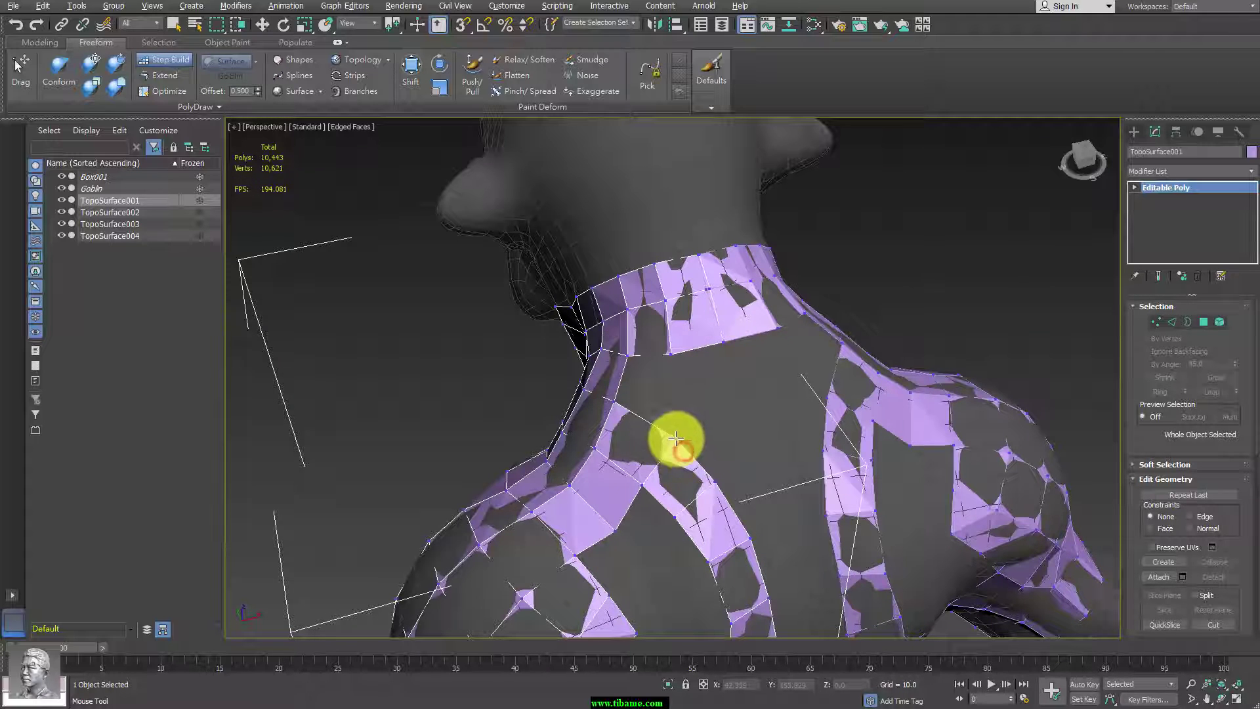
pyautogui.click(680, 439)
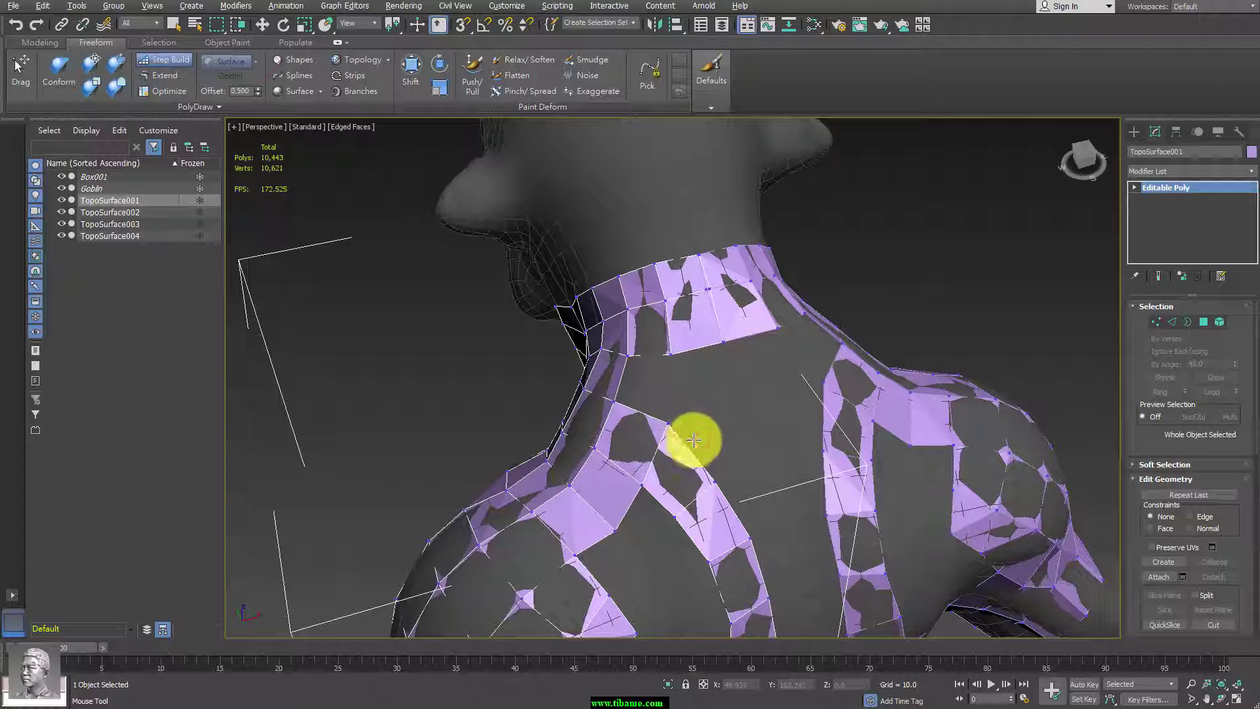
pyautogui.click(714, 477)
pyautogui.click(647, 366)
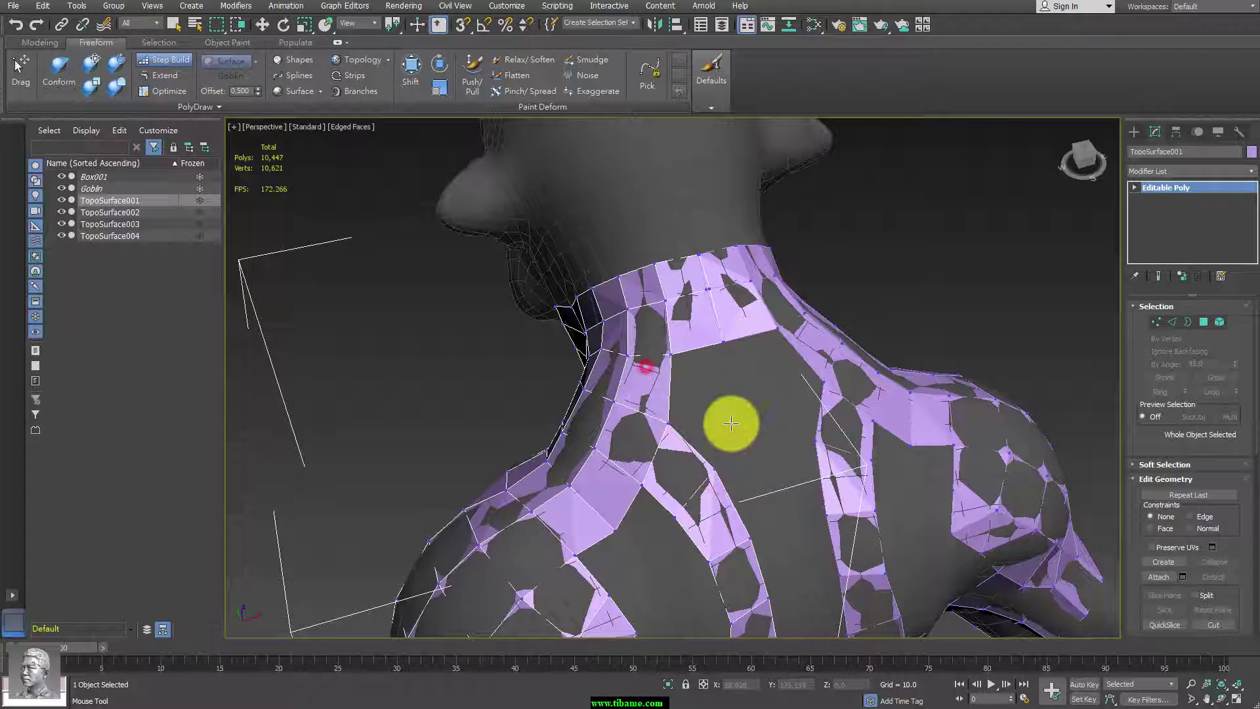
pyautogui.click(742, 396)
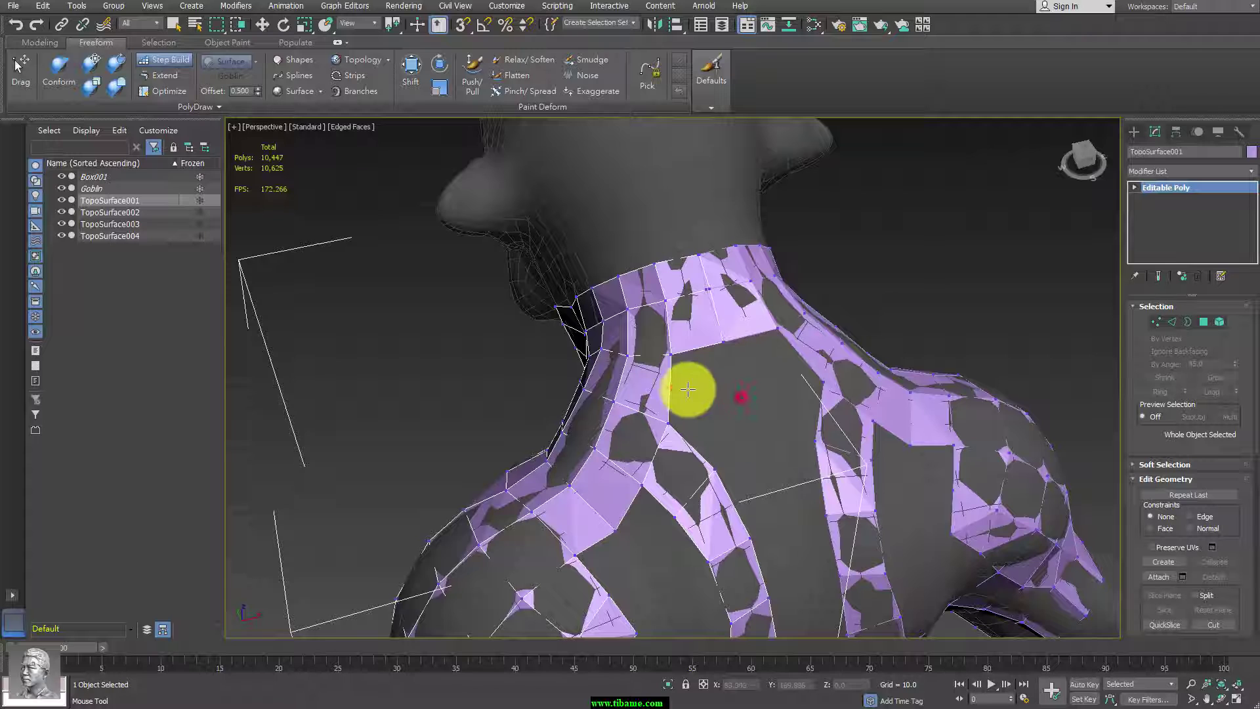
pyautogui.click(671, 384)
pyautogui.click(762, 445)
pyautogui.click(685, 438)
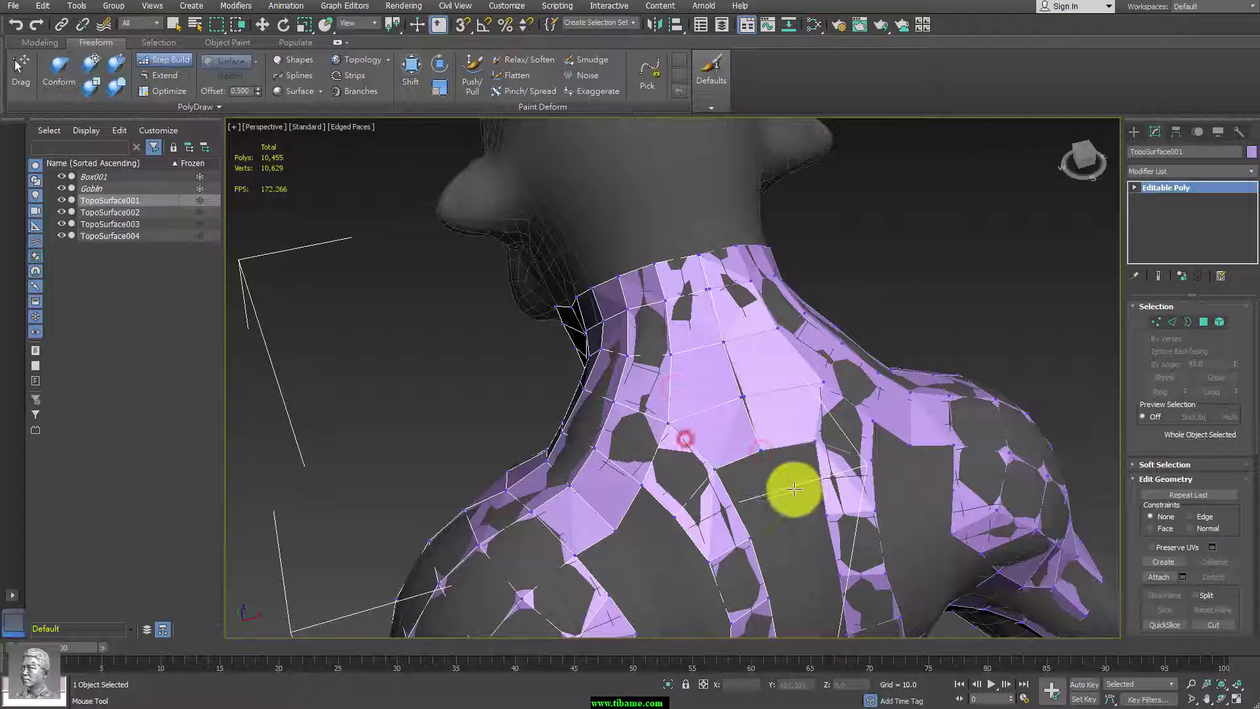
pyautogui.click(786, 527)
# Add a diamond polygon and fill quads along and below the top of the shoulder.
pyautogui.moveTo(878, 484)
pyautogui.keyDown('alt'); pyautogui.mouseDown(button='middle')
pyautogui.moveTo(858, 400)
pyautogui.moveTo(680, 450)
pyautogui.mouseUp(button='middle'); pyautogui.keyUp('alt')
pyautogui.click(709, 501)
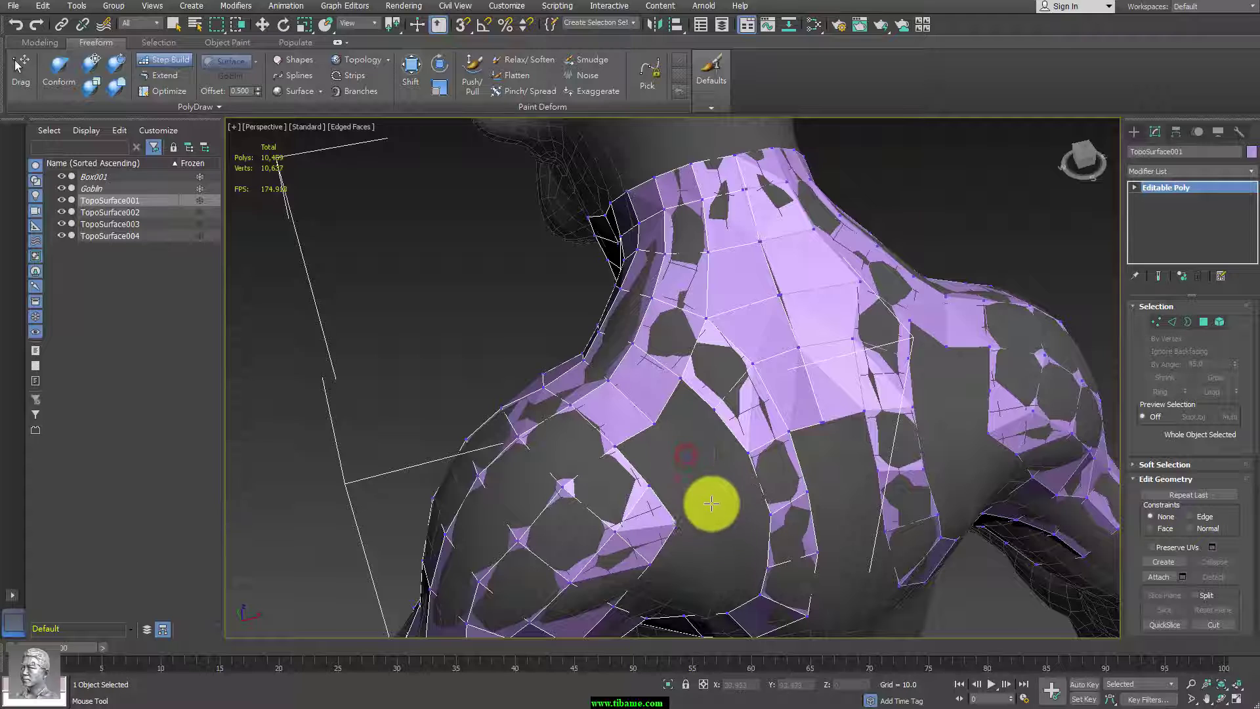
pyautogui.click(663, 512)
pyautogui.moveTo(691, 412)
pyautogui.keyDown('shift'); pyautogui.mouseDown()
pyautogui.moveTo(667, 442)
pyautogui.moveTo(678, 492)
pyautogui.moveTo(740, 520)
pyautogui.moveTo(879, 501)
pyautogui.moveTo(845, 524)
pyautogui.moveTo(906, 538)
pyautogui.mouseUp(); pyautogui.keyUp('shift')
pyautogui.click(727, 534)
pyautogui.click(841, 483)
pyautogui.click(854, 543)
pyautogui.moveTo(906, 538)
pyautogui.keyDown('alt'); pyautogui.mouseDown(button='middle')
pyautogui.moveTo(844, 310)
pyautogui.moveTo(824, 422)
pyautogui.mouseUp(button='middle'); pyautogui.keyUp('alt')
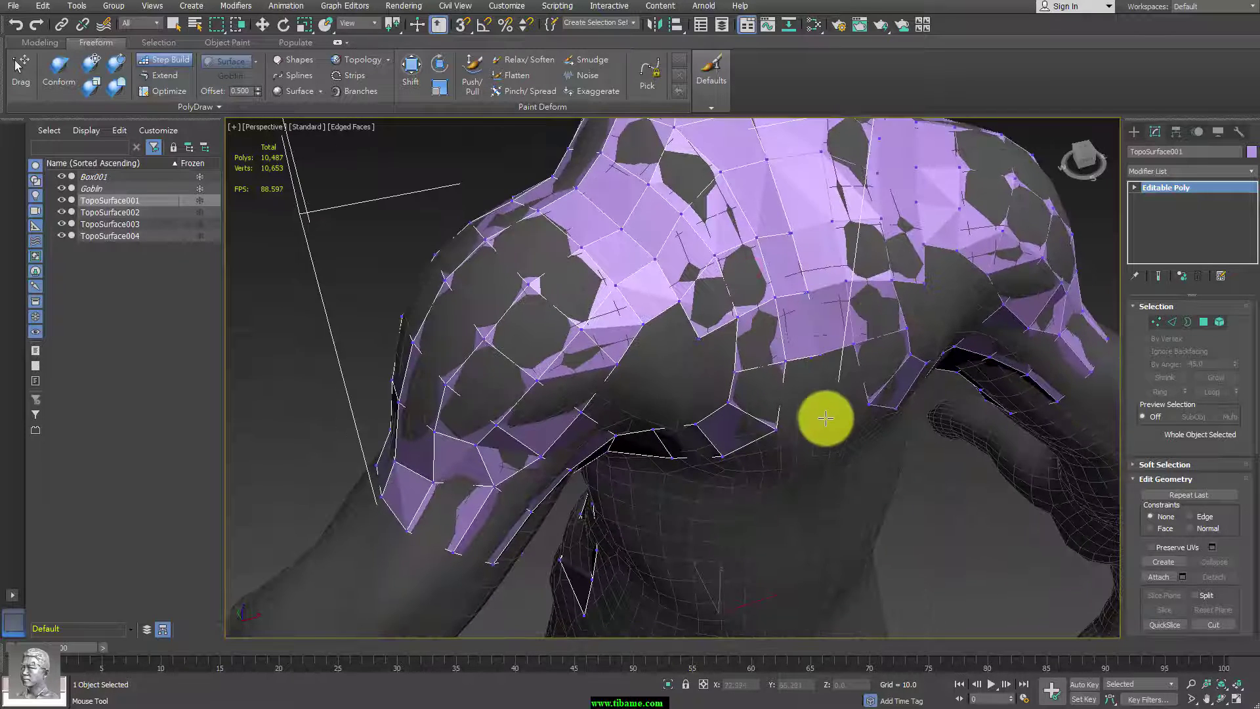
# Fill a short strip of quads down the sternum from the collar, undoing four stray quads.
pyautogui.keyDown('shift'); pyautogui.moveTo(760, 397); pyautogui.dragTo(827, 434); pyautogui.keyUp('shift')
pyautogui.keyDown('alt'); pyautogui.moveTo(827, 433); pyautogui.dragTo(801, 374, button='middle'); pyautogui.keyUp('alt')
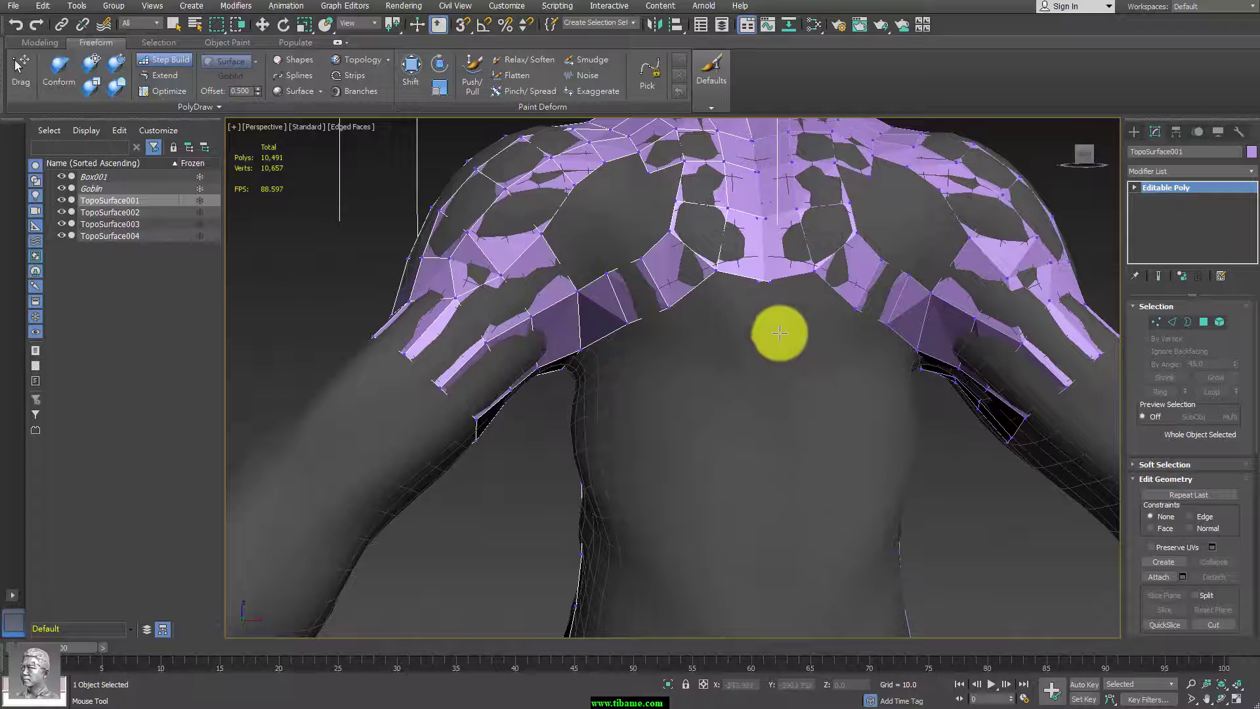
pyautogui.click(814, 331)
pyautogui.moveTo(770, 337)
pyautogui.keyDown('shift'); pyautogui.mouseDown()
pyautogui.moveTo(788, 304)
pyautogui.moveTo(754, 315)
pyautogui.moveTo(754, 281)
pyautogui.moveTo(743, 348)
pyautogui.mouseUp(); pyautogui.keyUp('shift')
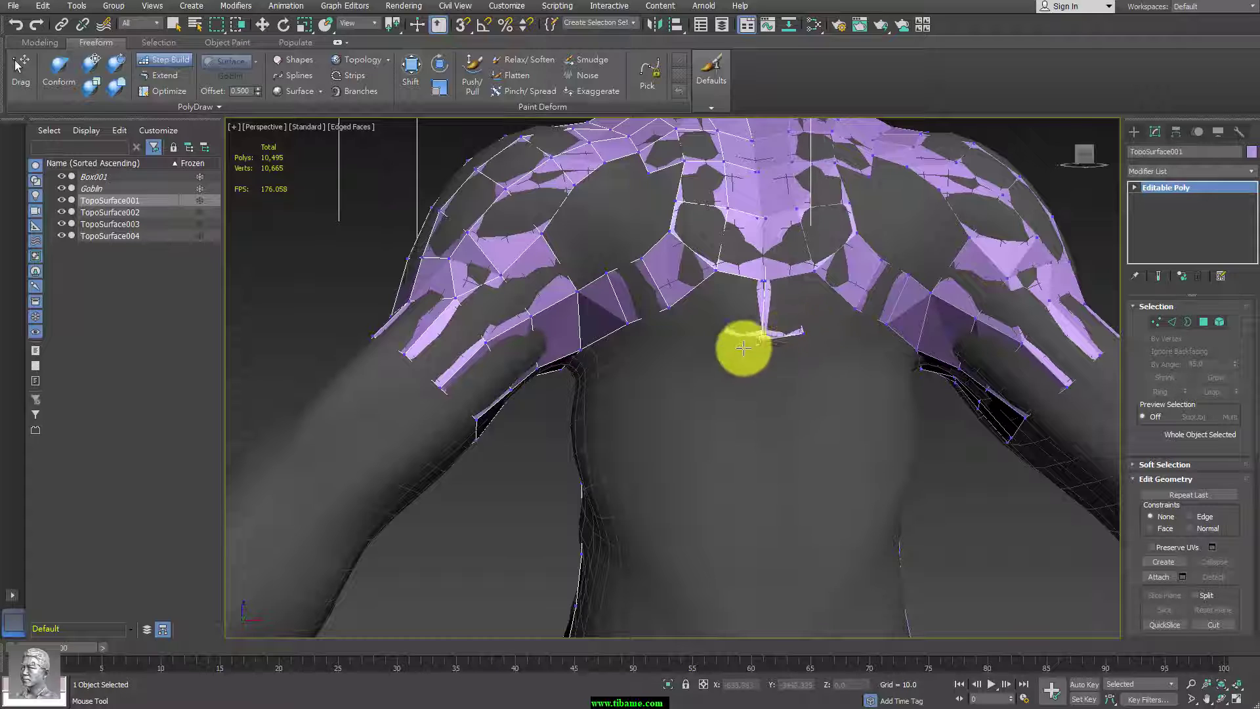
pyautogui.click(664, 288)
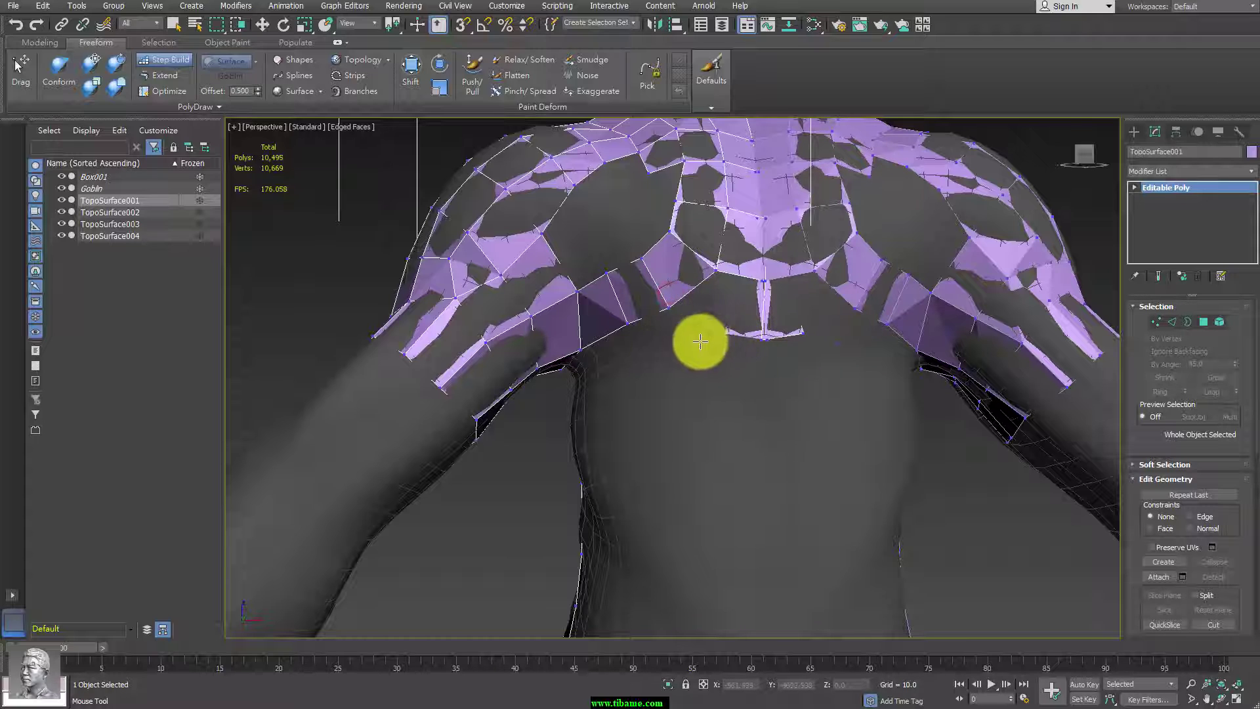
pyautogui.keyDown('shift'); pyautogui.moveTo(700, 342); pyautogui.dragTo(724, 333); pyautogui.keyUp('shift')
pyautogui.hotkey('ctrl', 'z')
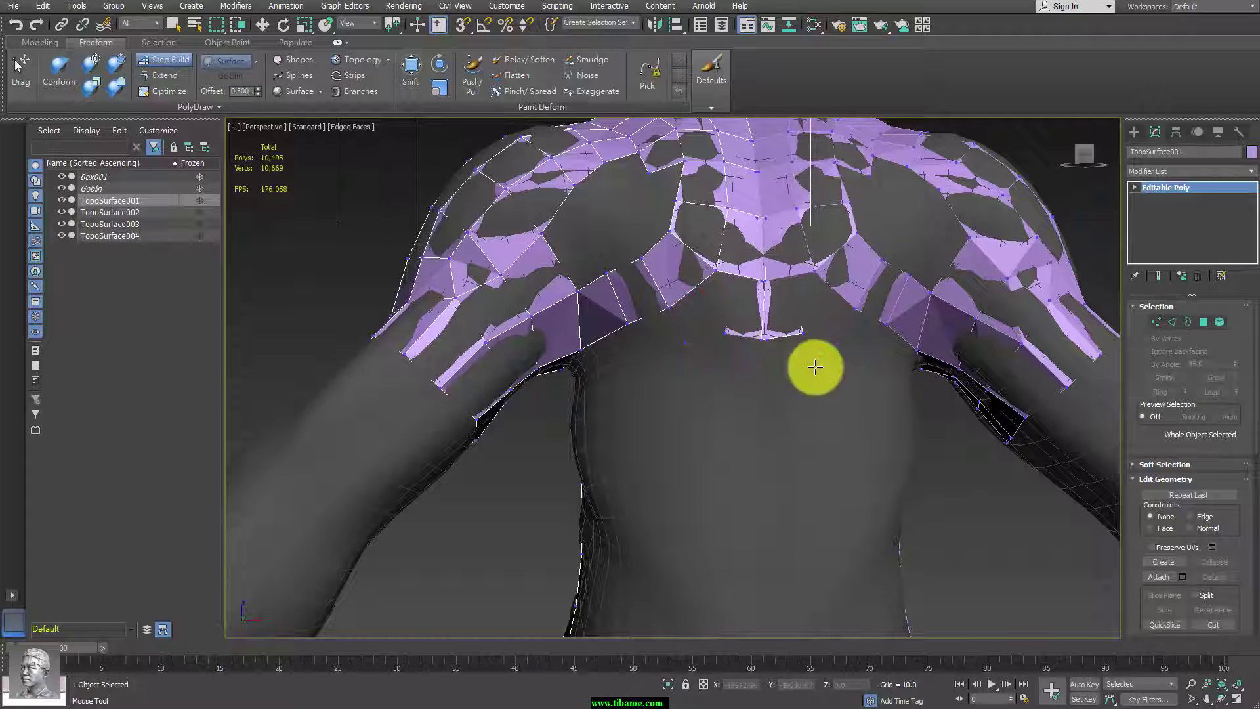
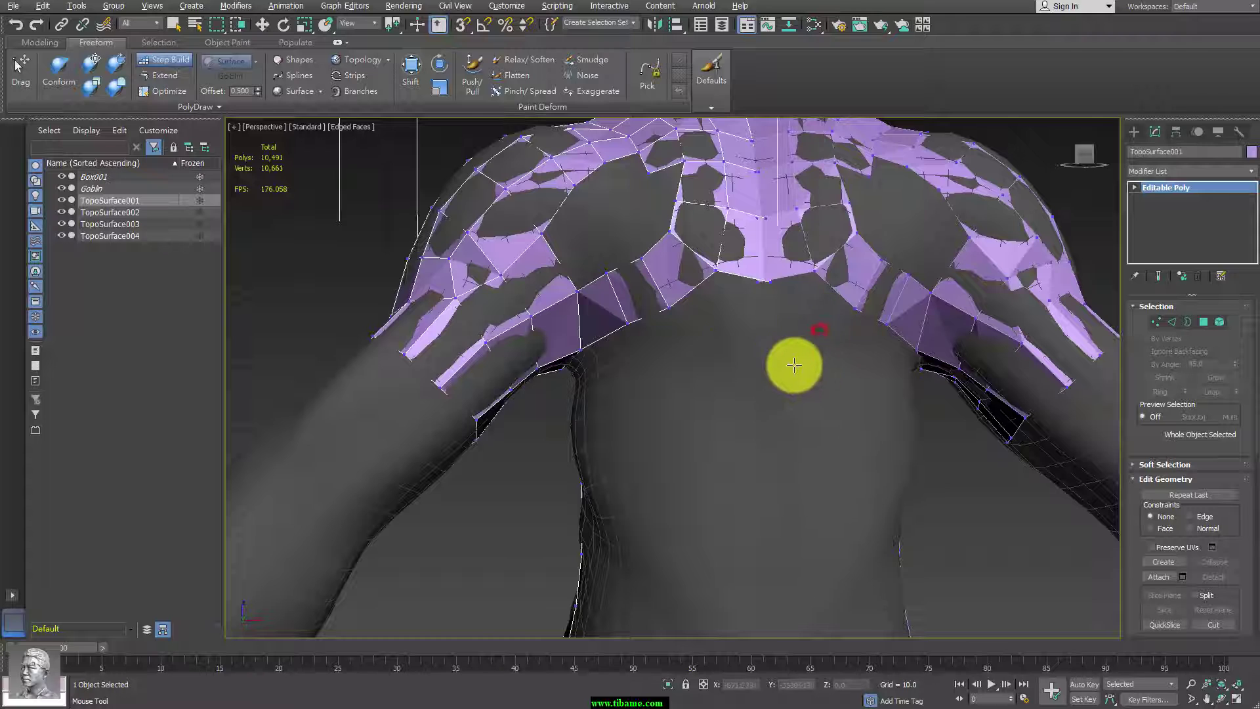
# Extend the chest strip downward and build quads over the shoulder surface.
pyautogui.moveTo(732, 281)
pyautogui.keyDown('shift'); pyautogui.mouseDown()
pyautogui.moveTo(684, 339)
pyautogui.moveTo(760, 338)
pyautogui.moveTo(772, 284)
pyautogui.mouseUp(); pyautogui.keyUp('shift')
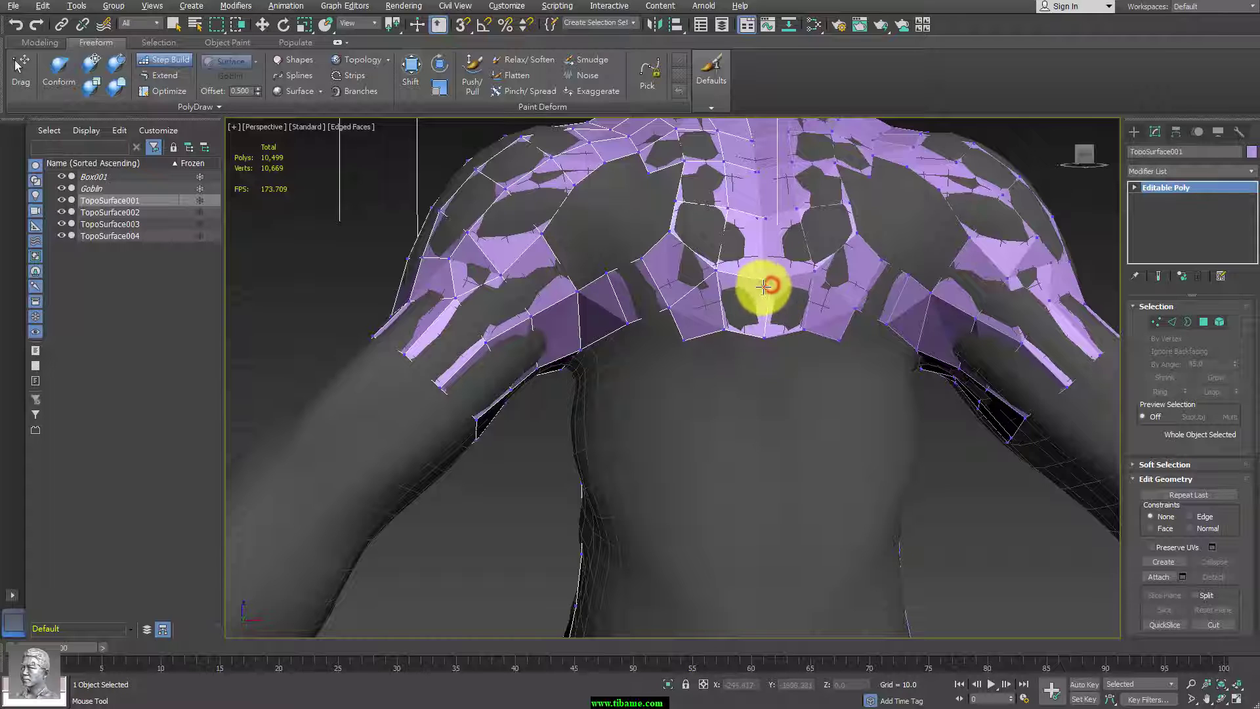
pyautogui.keyDown('alt'); pyautogui.moveTo(755, 283); pyautogui.dragTo(782, 386, button='middle'); pyautogui.keyUp('alt')
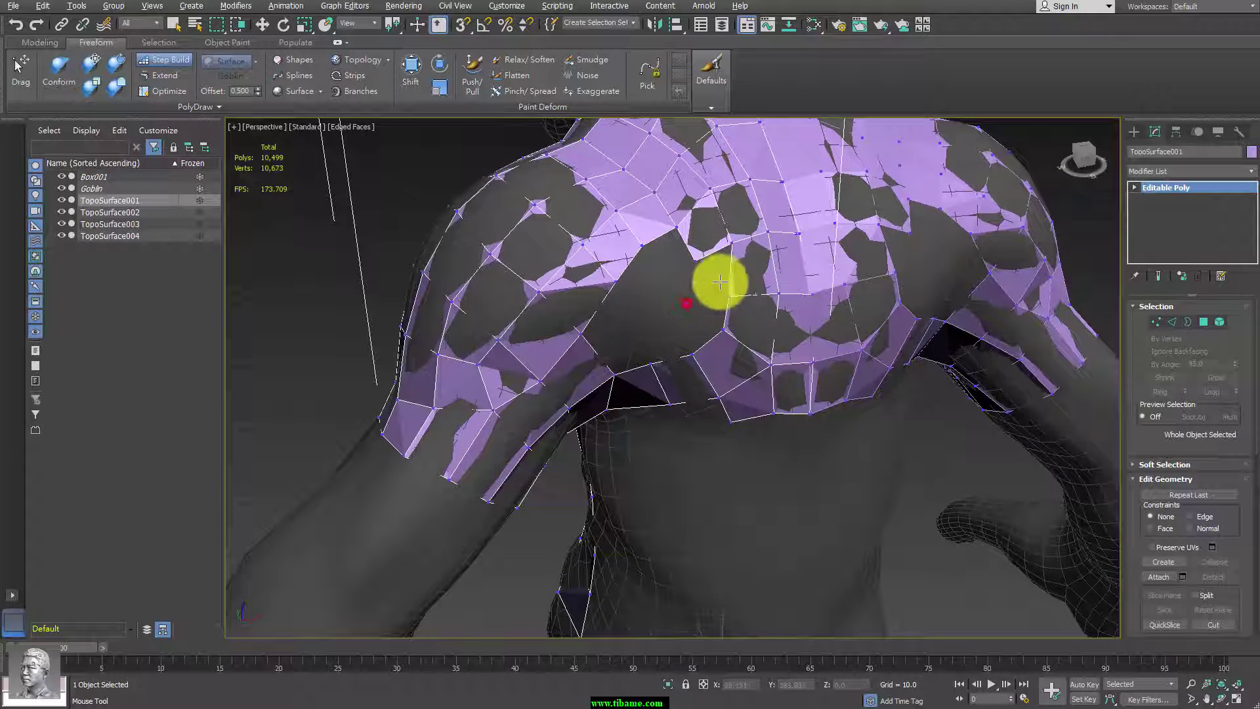
pyautogui.click(713, 256)
pyautogui.click(695, 304)
pyautogui.keyDown('alt'); pyautogui.moveTo(728, 349); pyautogui.dragTo(655, 263, button='middle'); pyautogui.keyUp('alt')
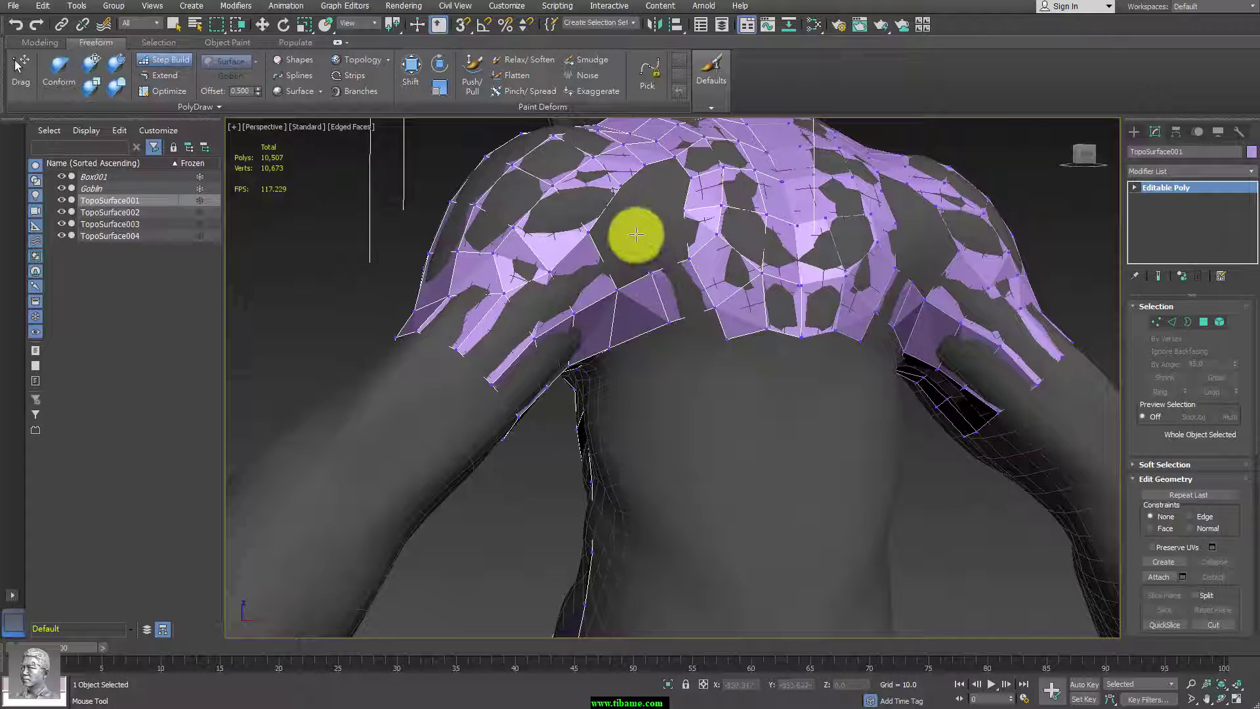
# Place vertices and fill the left shoulder and chest gaps with new quads.
pyautogui.click(636, 240)
pyautogui.click(669, 214)
pyautogui.keyDown('shift'); pyautogui.click(650, 256); pyautogui.keyUp('shift')
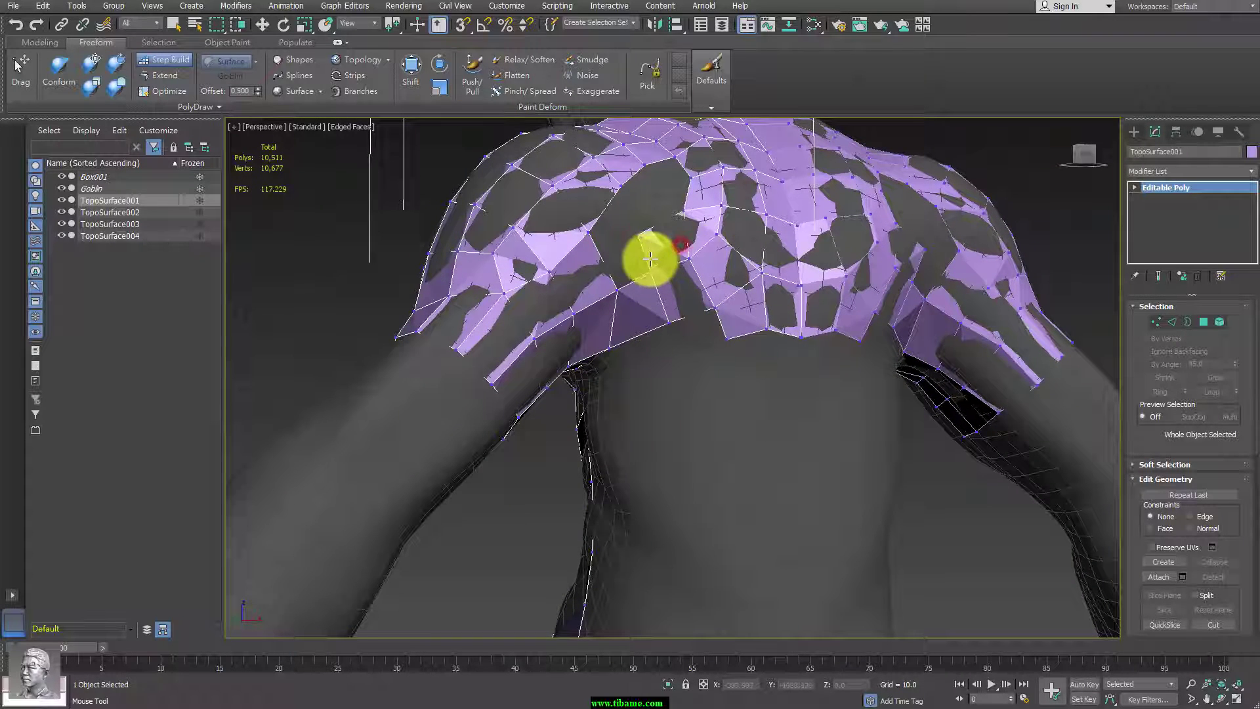
pyautogui.keyDown('shift'); pyautogui.click(591, 262); pyautogui.keyUp('shift')
pyautogui.keyDown('alt'); pyautogui.moveTo(664, 217); pyautogui.dragTo(656, 249, button='middle'); pyautogui.keyUp('alt')
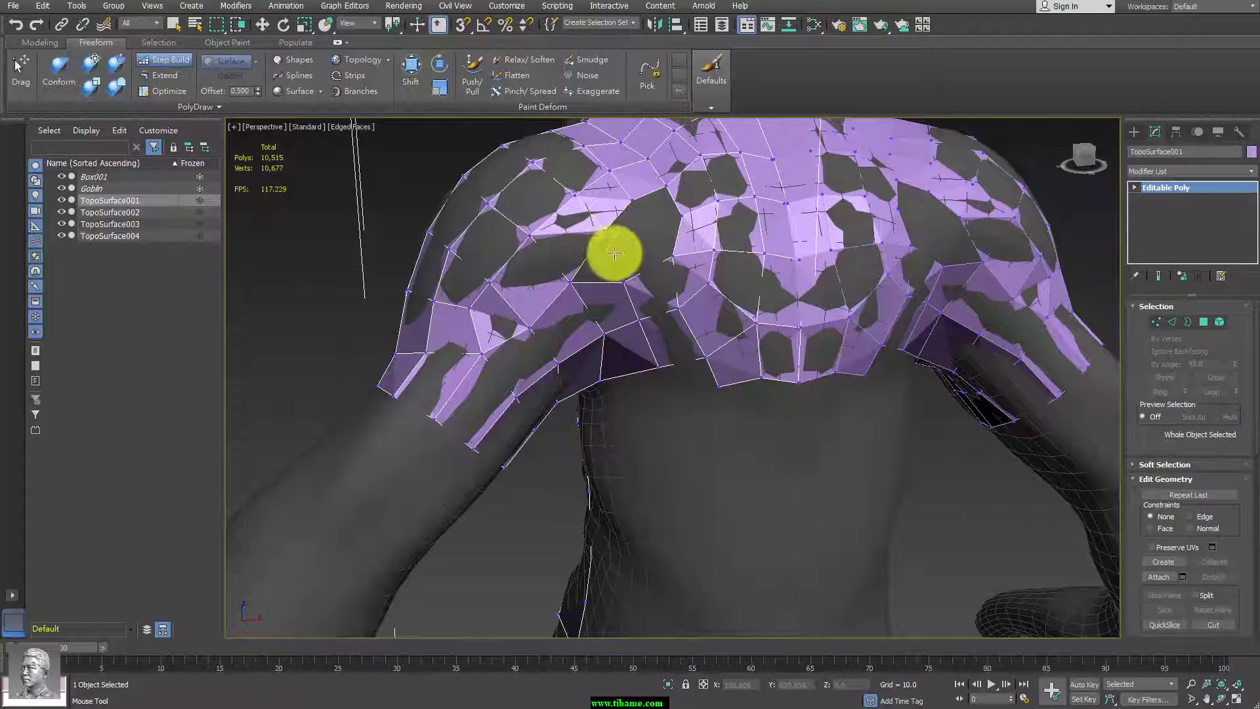
pyautogui.keyDown('shift'); pyautogui.click(625, 219); pyautogui.keyUp('shift')
pyautogui.keyDown('shift'); pyautogui.click(641, 191); pyautogui.keyUp('shift')
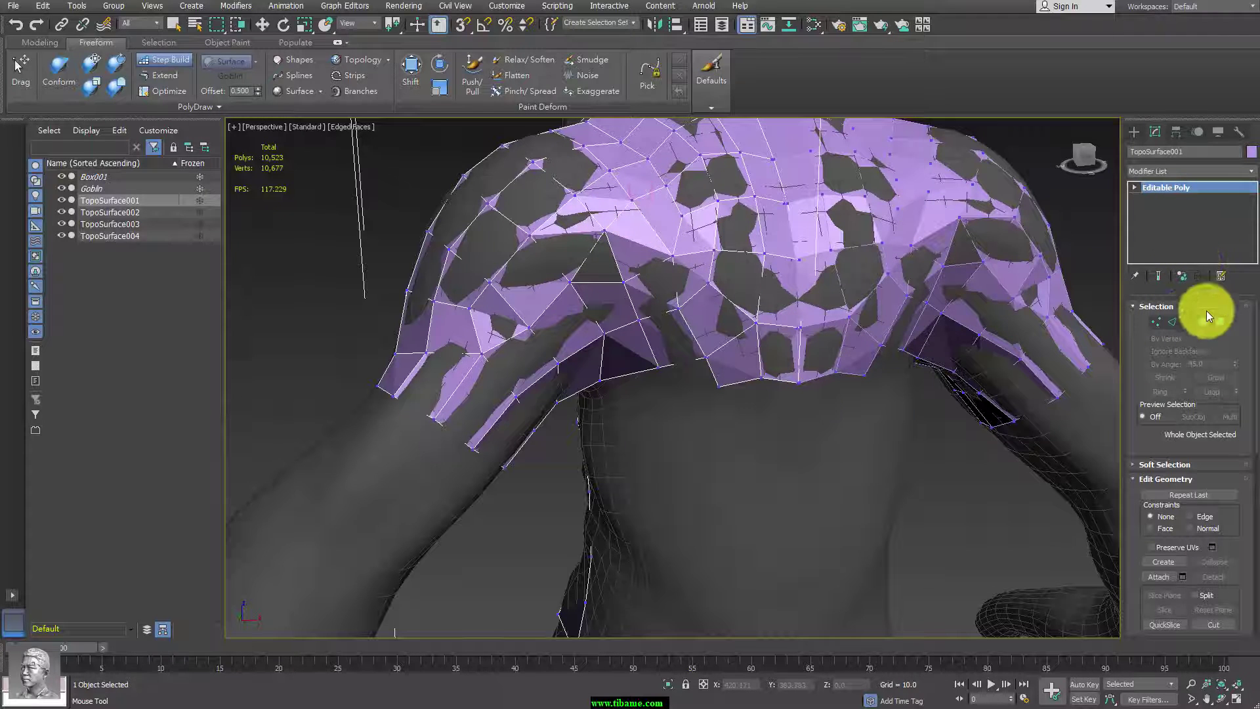
pyautogui.click(1186, 323)
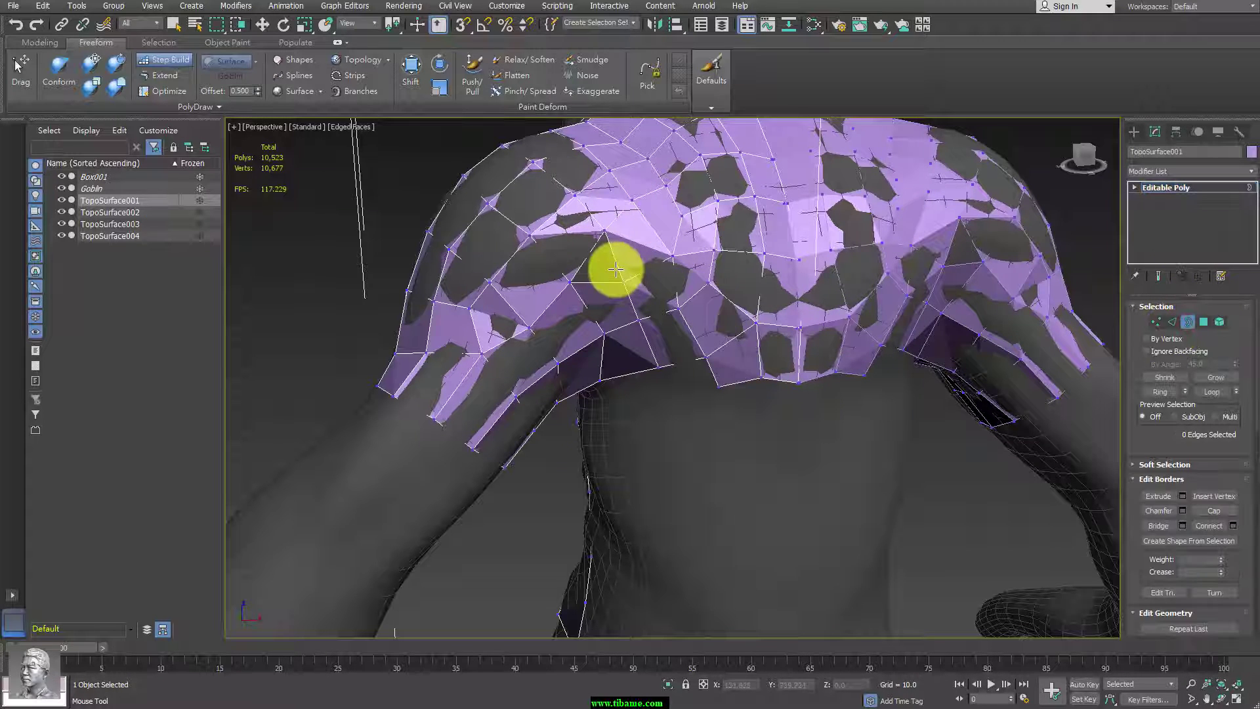
# Select the open border loop on the chest and cap the hole.
pyautogui.rightClick(620, 270)
pyautogui.click(615, 269)
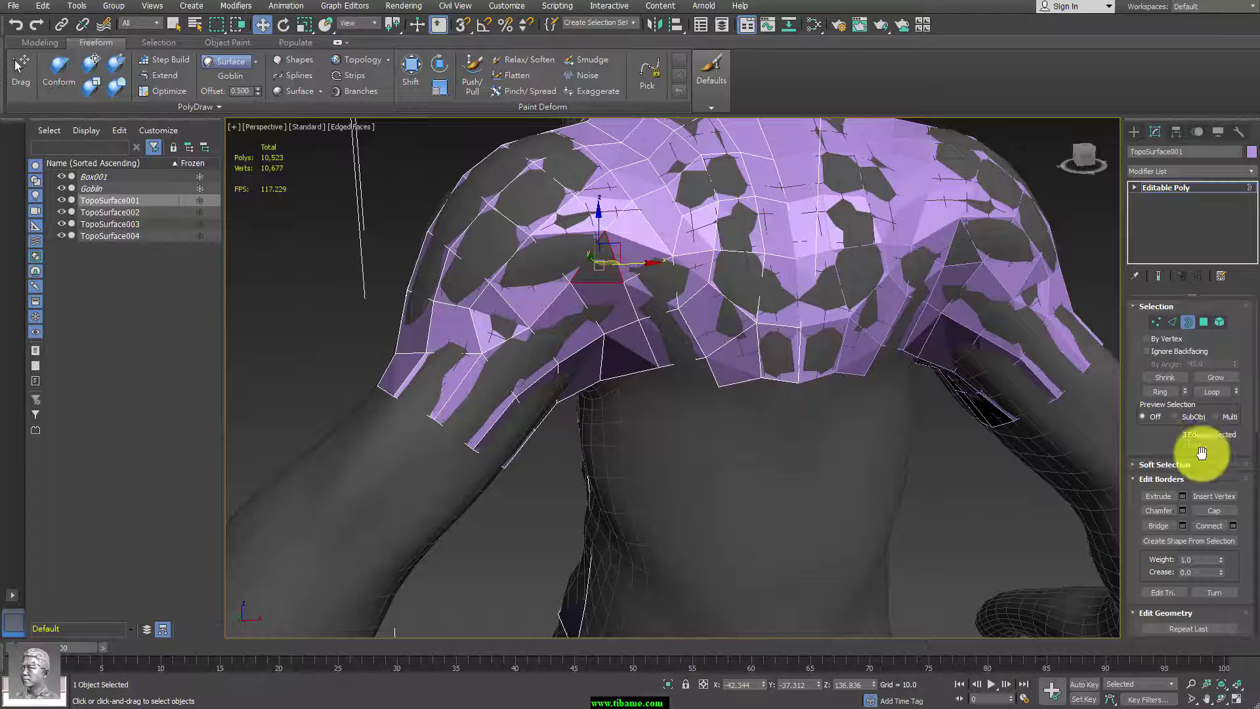
pyautogui.click(1218, 510)
pyautogui.click(1201, 188)
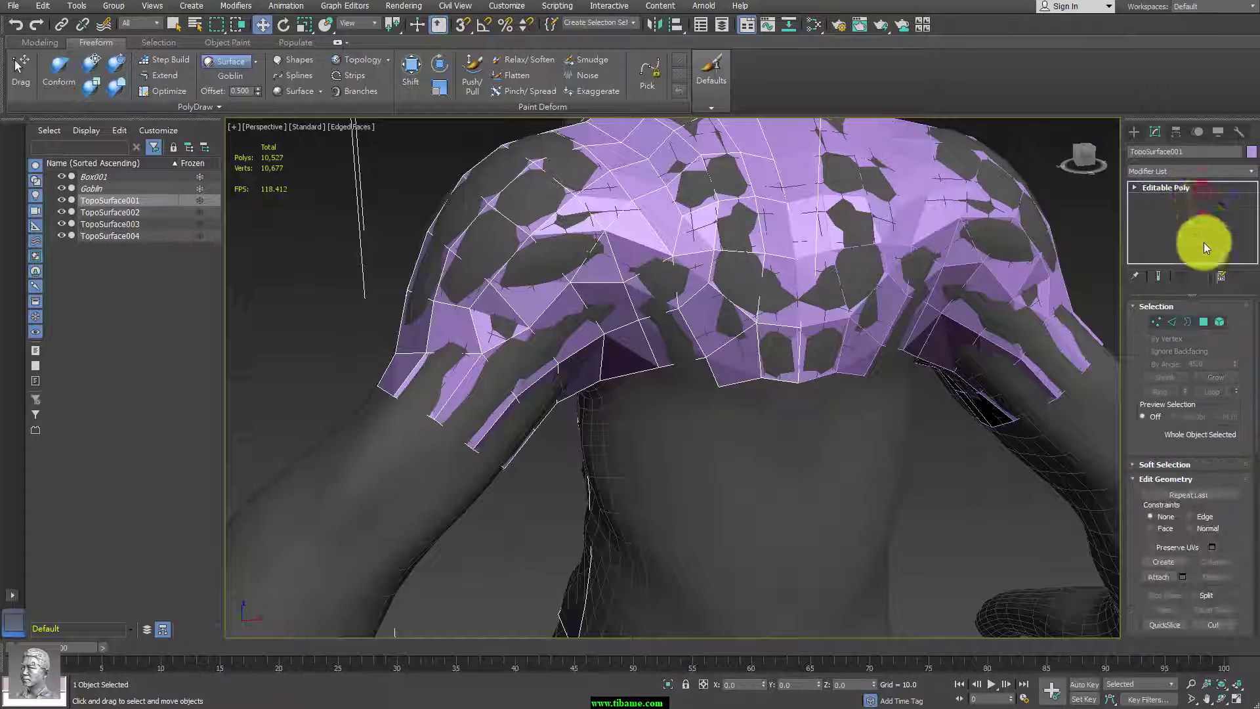
# Deselect the chest mesh, then select TopoSurface003 and frame it in the view.
pyautogui.click(1205, 322)
pyautogui.keyDown('alt'); pyautogui.moveTo(698, 352); pyautogui.dragTo(1109, 329, button='middle'); pyautogui.keyUp('alt')
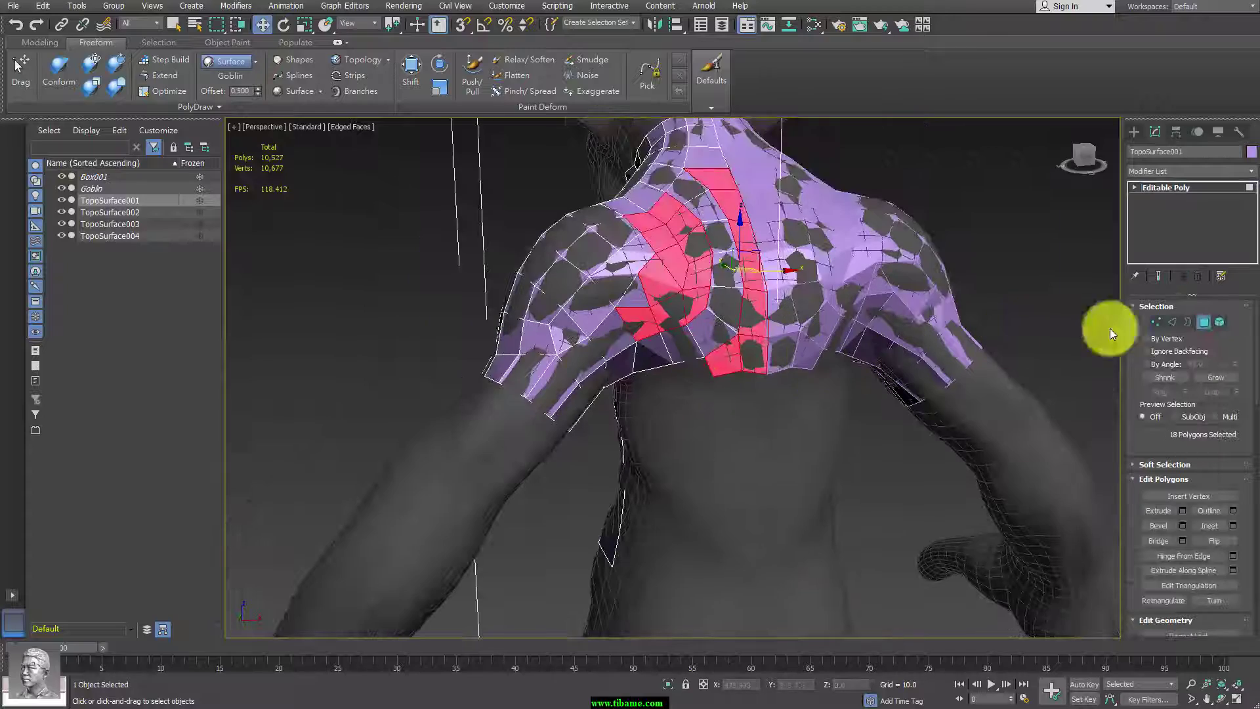
pyautogui.click(1204, 325)
pyautogui.click(1037, 257)
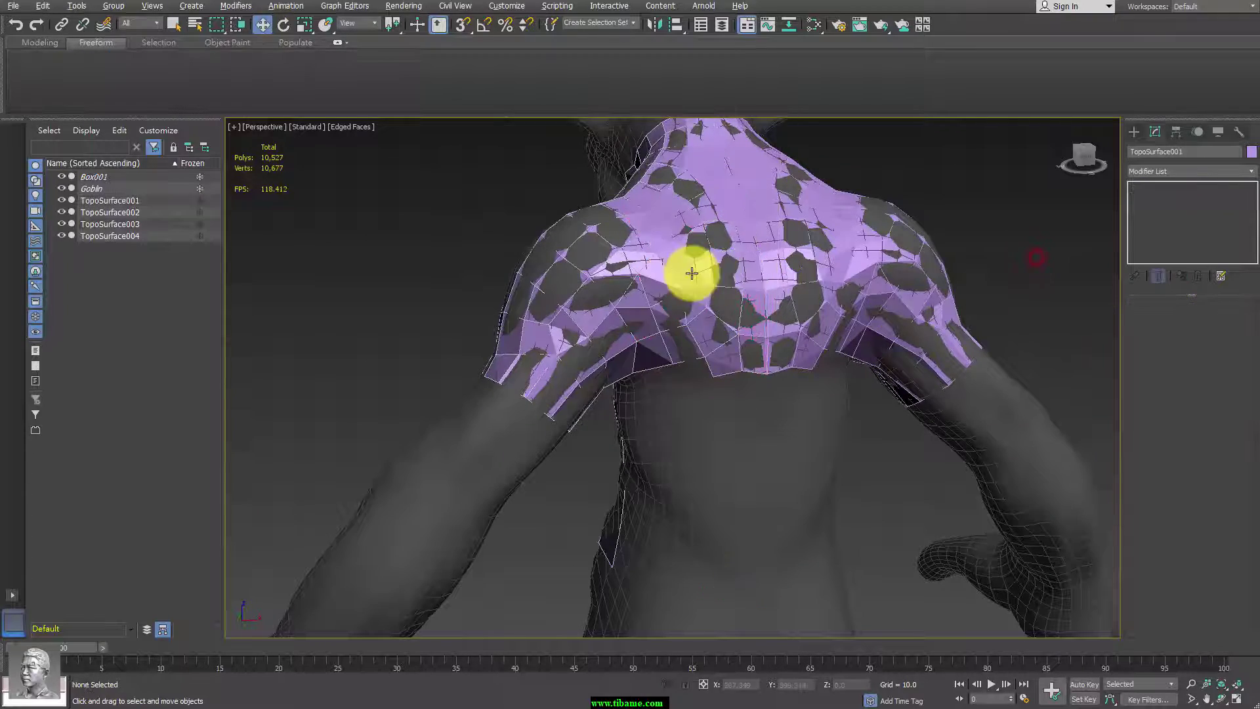
pyautogui.moveTo(689, 273)
pyautogui.keyDown('alt'); pyautogui.mouseDown(button='middle')
pyautogui.moveTo(906, 273)
pyautogui.moveTo(751, 329)
pyautogui.moveTo(858, 324)
pyautogui.moveTo(1049, 357)
pyautogui.moveTo(809, 343)
pyautogui.moveTo(768, 318)
pyautogui.moveTo(762, 278)
pyautogui.moveTo(745, 332)
pyautogui.moveTo(776, 344)
pyautogui.moveTo(718, 332)
pyautogui.moveTo(769, 310)
pyautogui.moveTo(761, 319)
pyautogui.moveTo(768, 286)
pyautogui.moveTo(703, 304)
pyautogui.moveTo(790, 349)
pyautogui.moveTo(722, 345)
pyautogui.moveTo(726, 304)
pyautogui.moveTo(690, 262)
pyautogui.moveTo(813, 374)
pyautogui.moveTo(256, 105)
pyautogui.mouseUp(button='middle'); pyautogui.keyUp('alt')
pyautogui.scroll(4, 830, 329)
pyautogui.click(716, 294)
pyautogui.scroll(3, 761, 309)
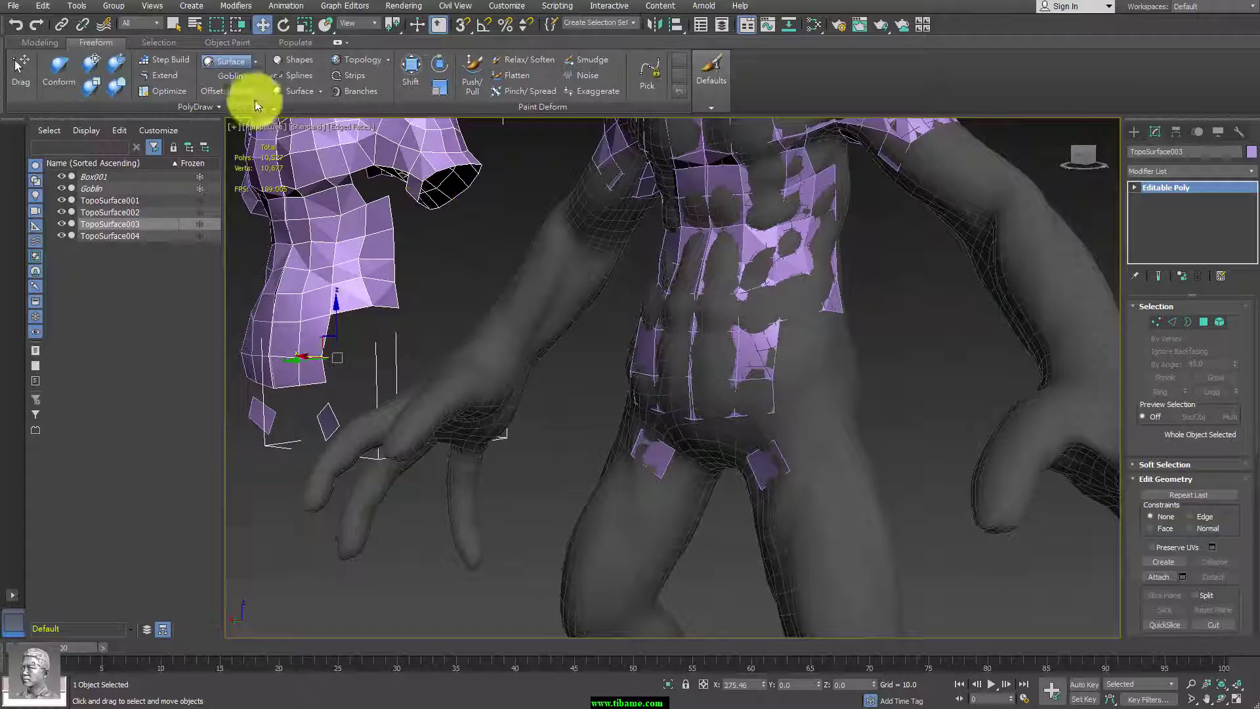
# Reselect TopoSurface001 and use PolyDraw Extend to add strip quads down the side of the hip.
pyautogui.click(774, 461)
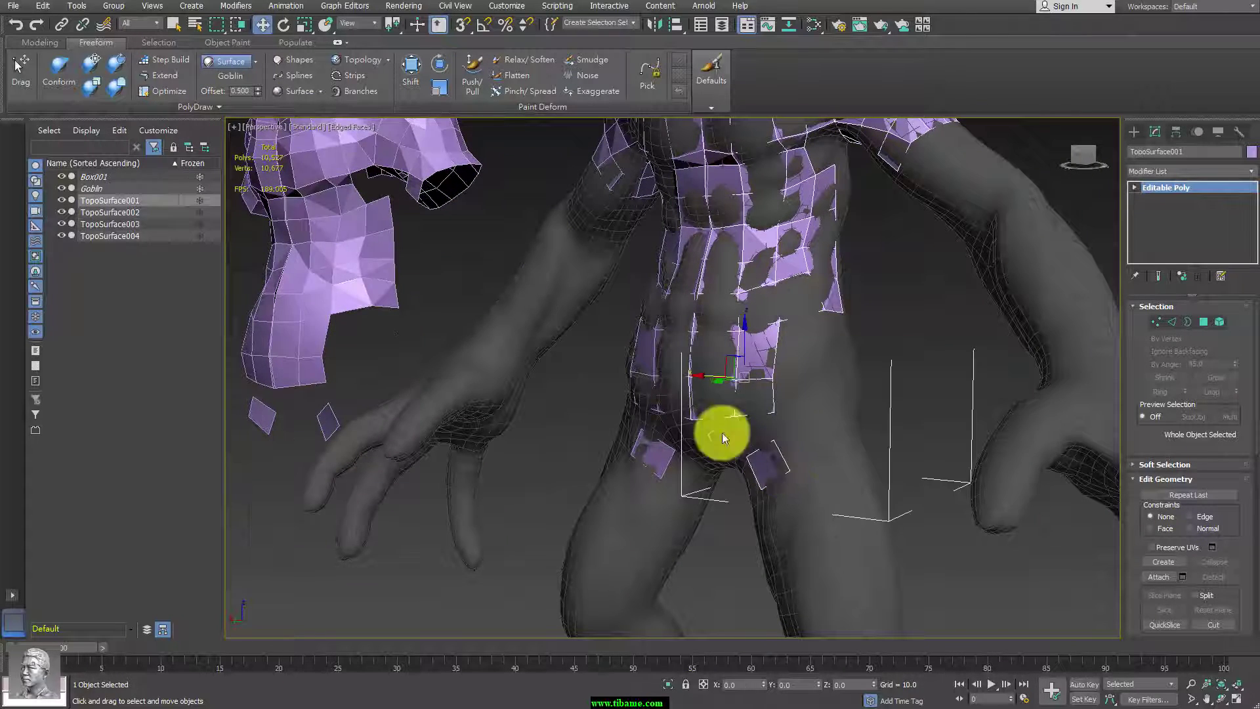
pyautogui.click(155, 76)
pyautogui.moveTo(808, 456)
pyautogui.mouseDown()
pyautogui.moveTo(816, 437)
pyautogui.moveTo(847, 431)
pyautogui.mouseUp()
pyautogui.moveTo(844, 430)
pyautogui.keyDown('alt'); pyautogui.mouseDown(button='middle')
pyautogui.moveTo(839, 442)
pyautogui.moveTo(776, 442)
pyautogui.moveTo(829, 464)
pyautogui.moveTo(791, 422)
pyautogui.mouseUp(button='middle'); pyautogui.keyUp('alt')
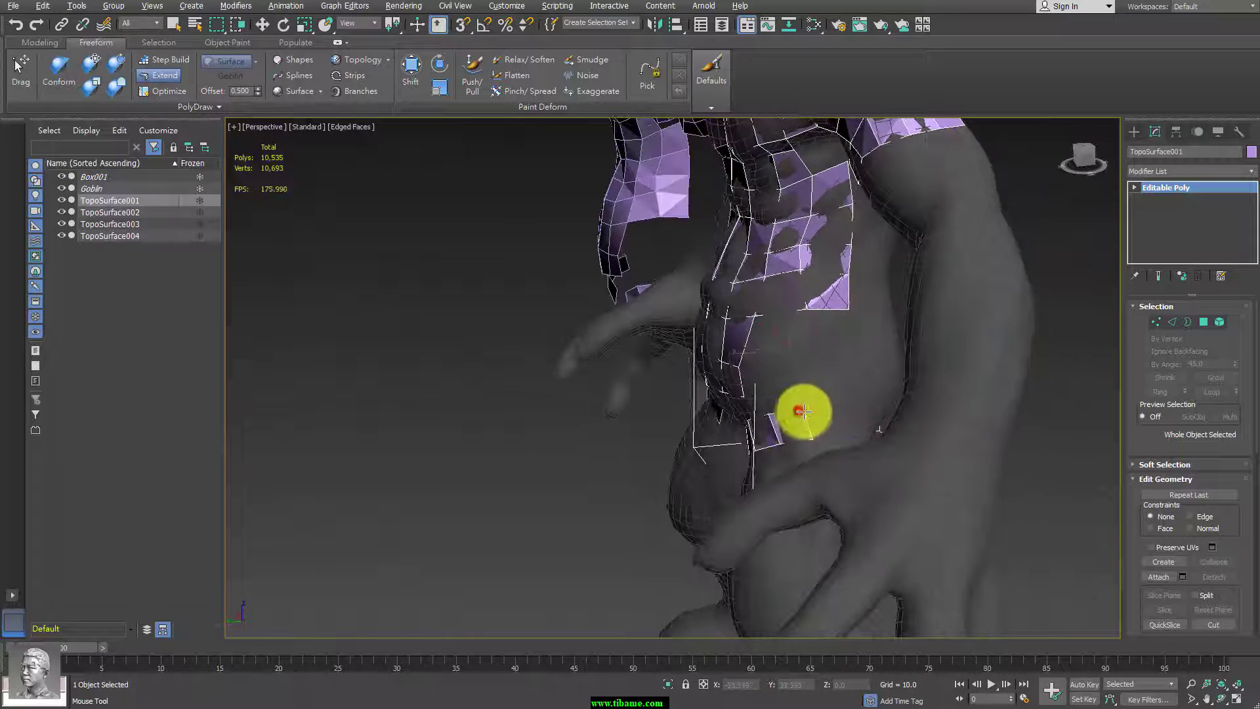
pyautogui.moveTo(813, 439); pyautogui.dragTo(845, 415)
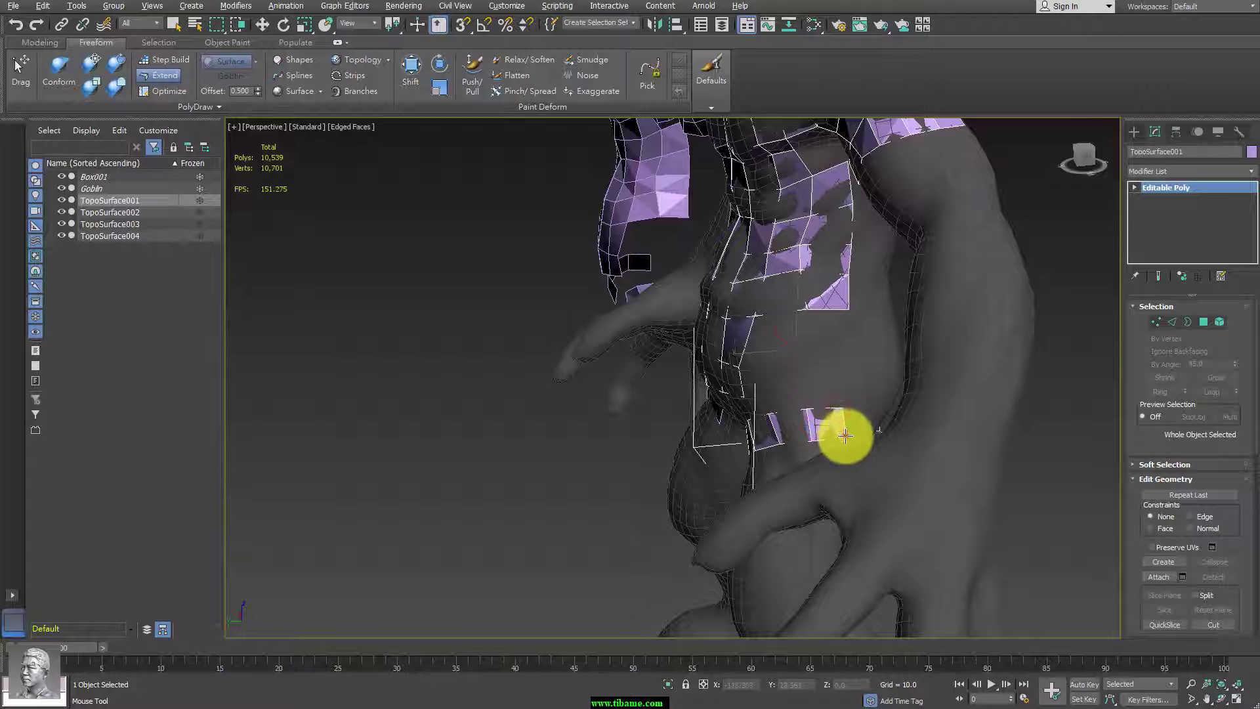
pyautogui.keyDown('alt'); pyautogui.moveTo(845, 438); pyautogui.dragTo(853, 441, button='middle'); pyautogui.keyUp('alt')
pyautogui.moveTo(807, 430); pyautogui.dragTo(863, 445)
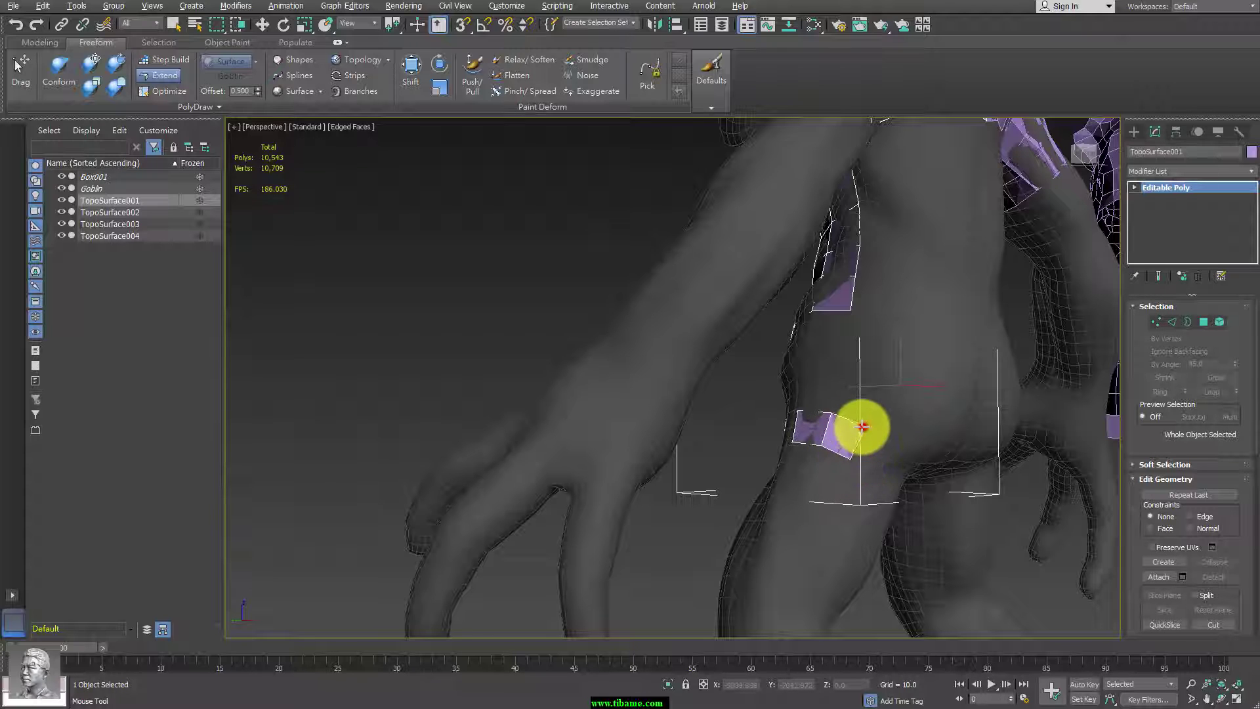
# Extend the strip across the buttock, along its crease and around the upper thigh.
pyautogui.moveTo(863, 430)
pyautogui.keyDown('alt'); pyautogui.mouseDown(button='middle')
pyautogui.moveTo(915, 444)
pyautogui.moveTo(831, 434)
pyautogui.mouseUp(button='middle'); pyautogui.keyUp('alt')
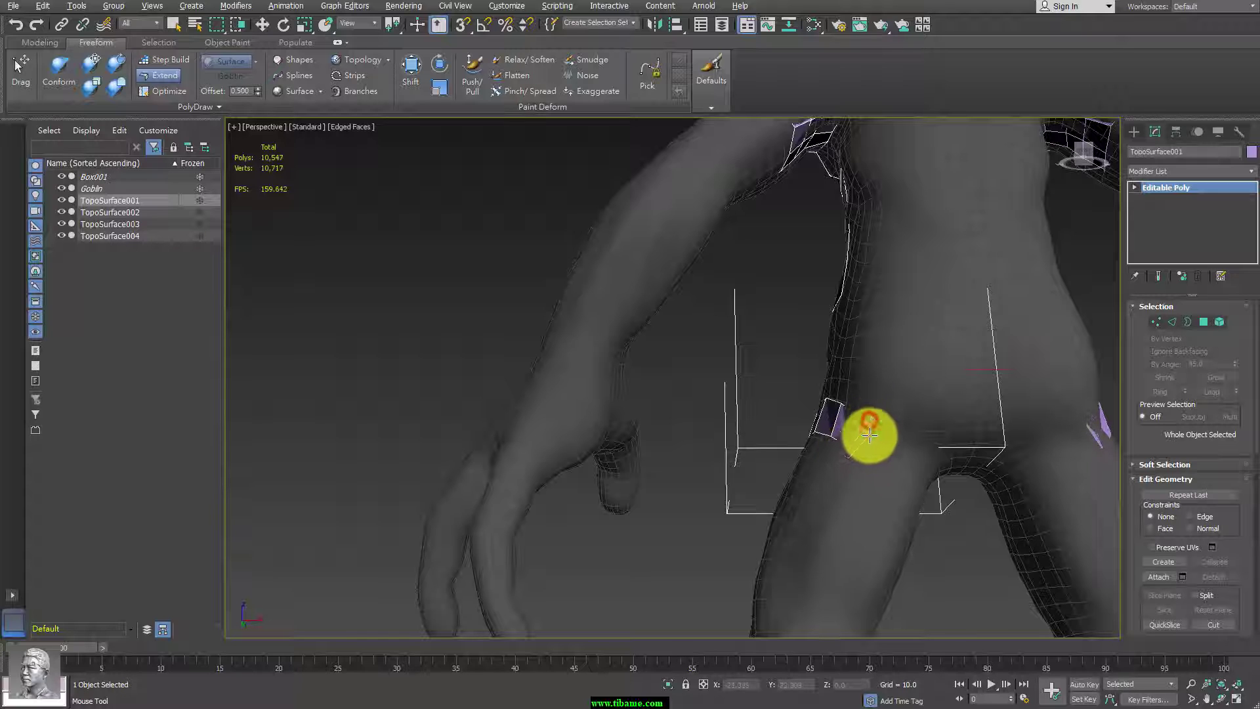
pyautogui.moveTo(862, 445)
pyautogui.mouseDown()
pyautogui.moveTo(906, 450)
pyautogui.moveTo(919, 467)
pyautogui.mouseUp()
pyautogui.keyDown('alt'); pyautogui.moveTo(920, 467); pyautogui.dragTo(902, 415, button='middle'); pyautogui.keyUp('alt')
pyautogui.moveTo(902, 415); pyautogui.dragTo(899, 415)
pyautogui.moveTo(914, 419)
pyautogui.keyDown('alt'); pyautogui.mouseDown(button='middle')
pyautogui.moveTo(959, 453)
pyautogui.moveTo(870, 394)
pyautogui.mouseUp(button='middle'); pyautogui.keyUp('alt')
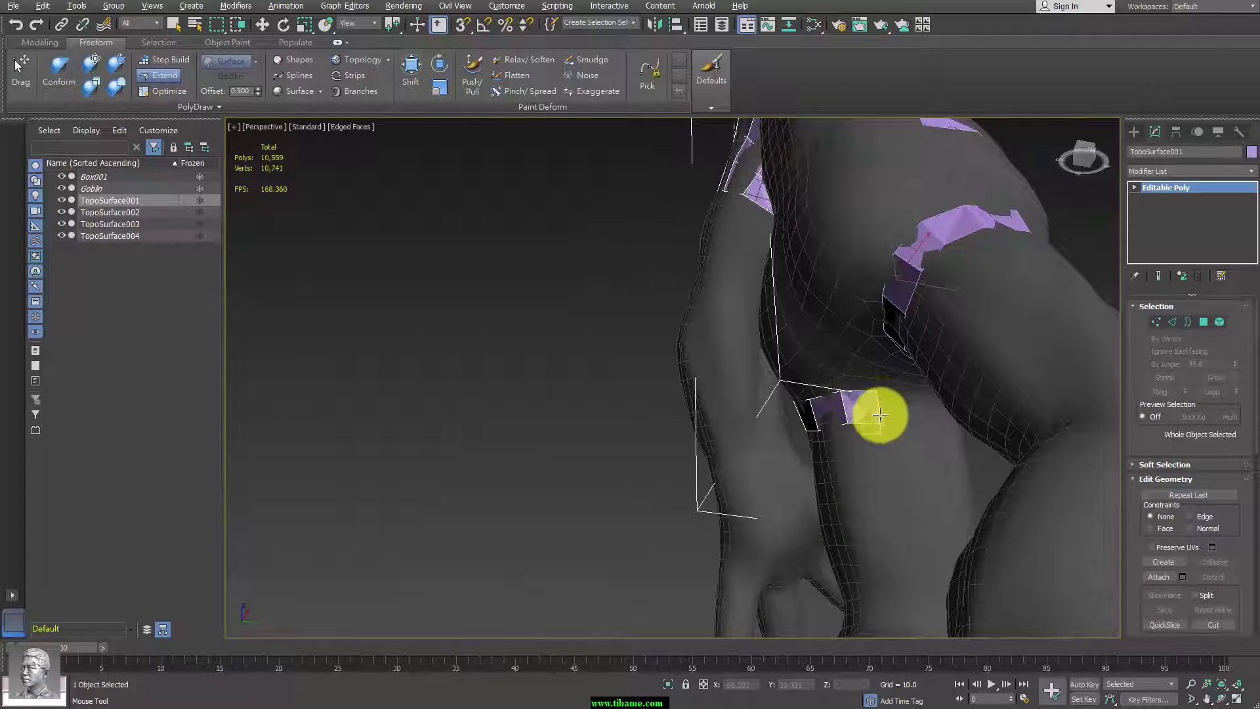
pyautogui.moveTo(879, 415); pyautogui.dragTo(910, 409)
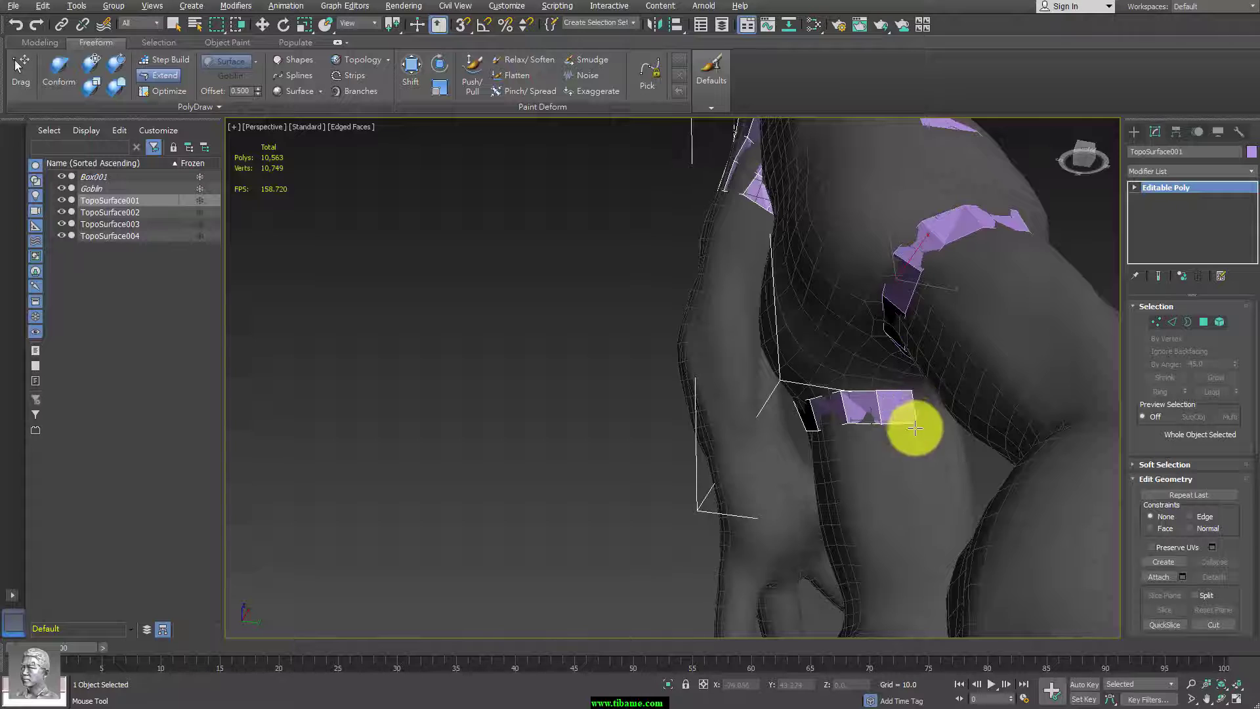
pyautogui.moveTo(915, 427)
pyautogui.keyDown('alt'); pyautogui.mouseDown(button='middle')
pyautogui.moveTo(923, 464)
pyautogui.moveTo(801, 422)
pyautogui.mouseUp(button='middle'); pyautogui.keyUp('alt')
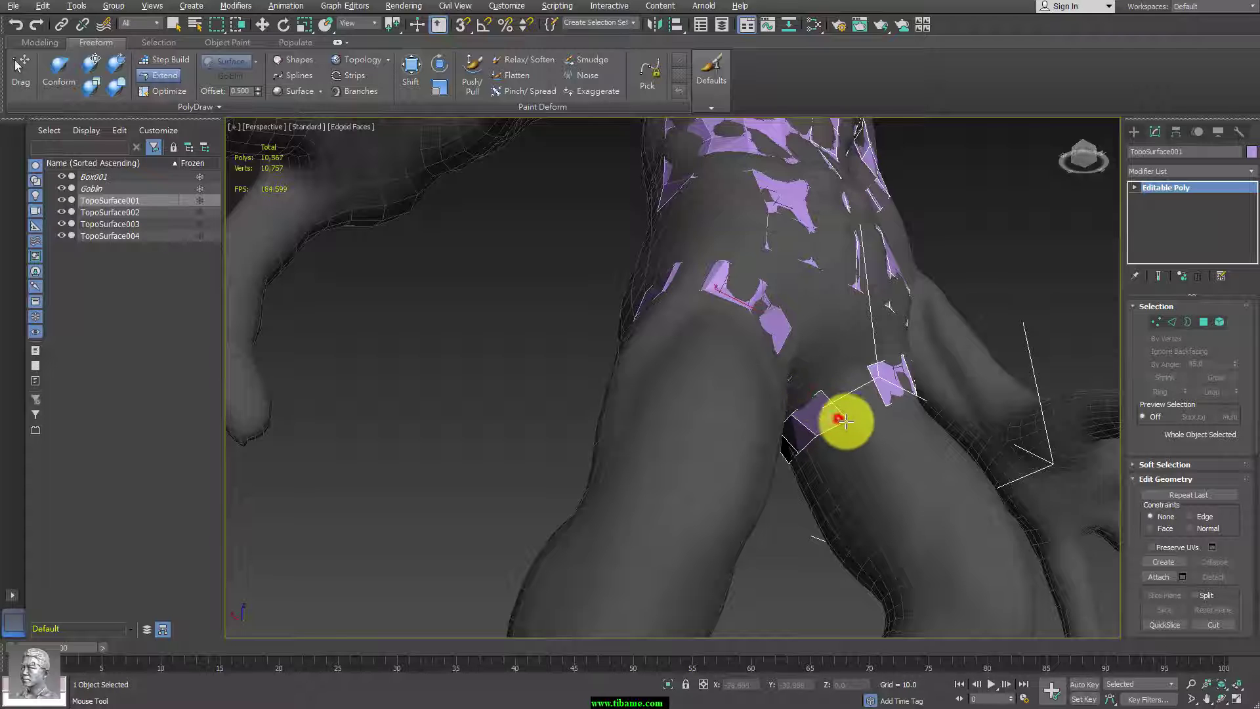
pyautogui.moveTo(852, 393); pyautogui.dragTo(906, 413)
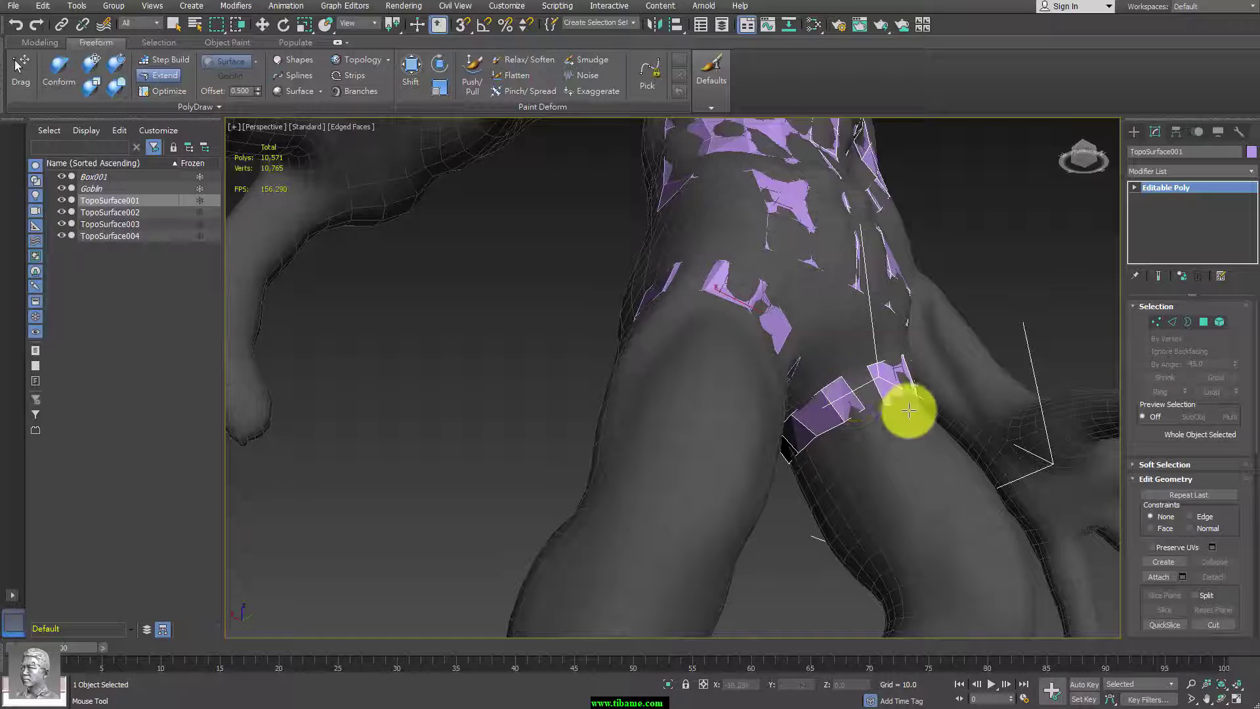
pyautogui.keyDown('alt'); pyautogui.moveTo(905, 413); pyautogui.dragTo(895, 442, button='middle'); pyautogui.keyUp('alt')
pyautogui.click(164, 63)
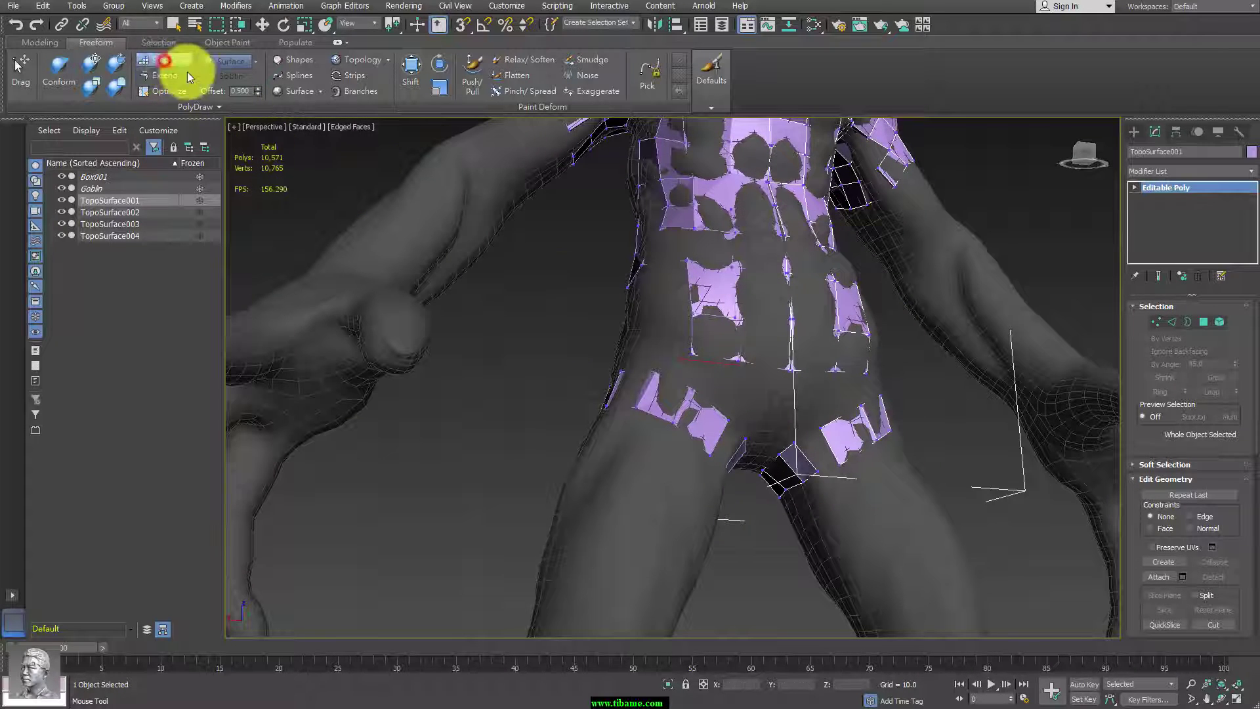
# Fill polygons along the lower right hip patch and reshape the strip near the groin.
pyautogui.keyDown('shift'); pyautogui.moveTo(766, 430); pyautogui.dragTo(819, 465); pyautogui.keyUp('shift')
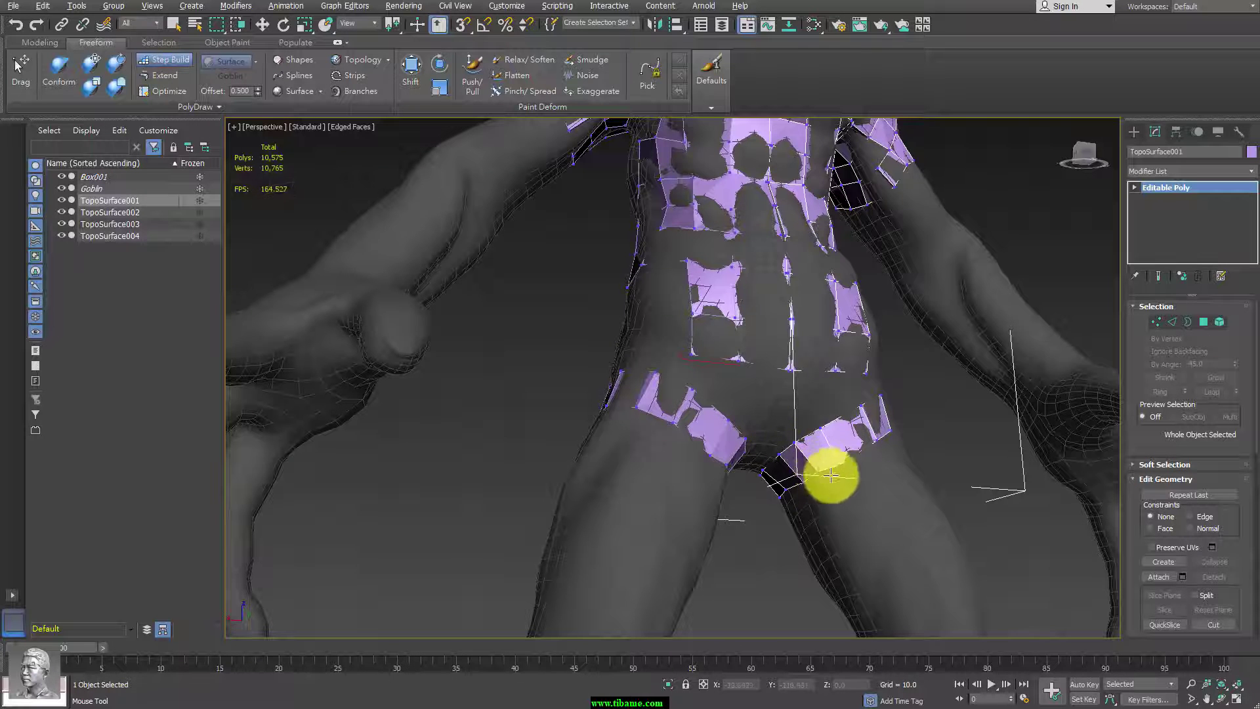
pyautogui.moveTo(830, 473)
pyautogui.keyDown('alt'); pyautogui.mouseDown(button='middle')
pyautogui.moveTo(850, 420)
pyautogui.moveTo(868, 428)
pyautogui.moveTo(874, 317)
pyautogui.mouseUp(button='middle'); pyautogui.keyUp('alt')
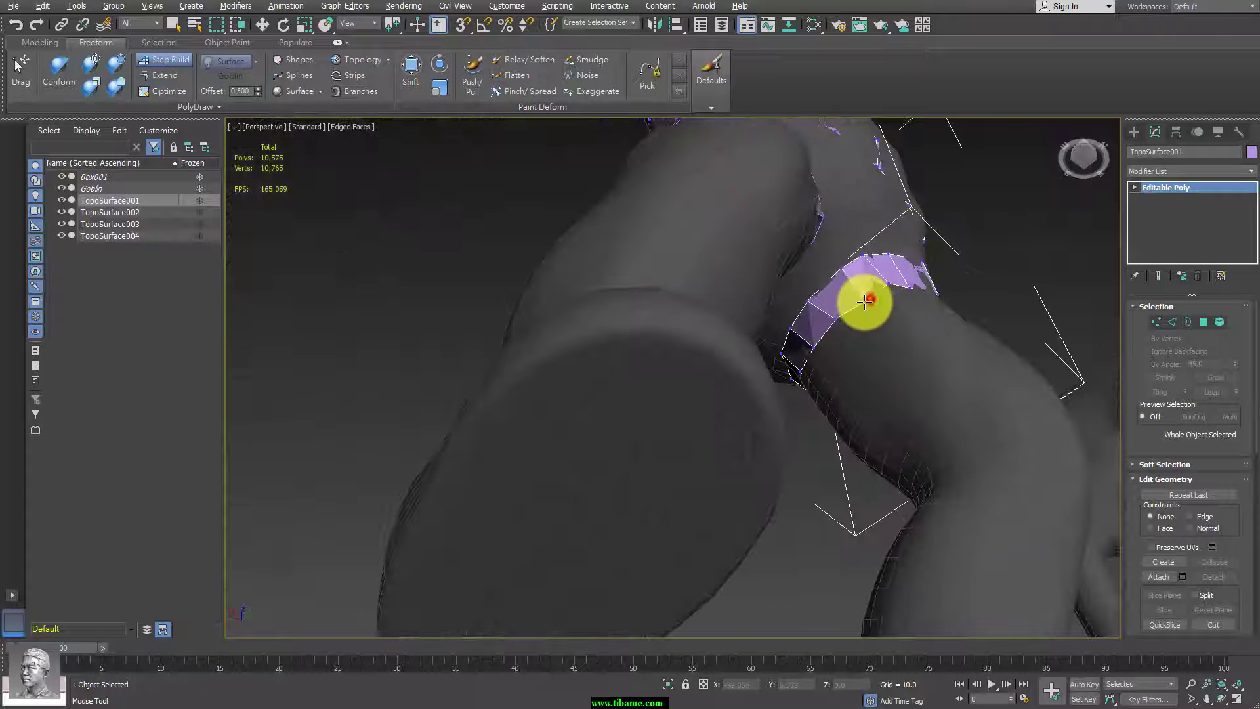
pyautogui.hotkey('shift', 'z')
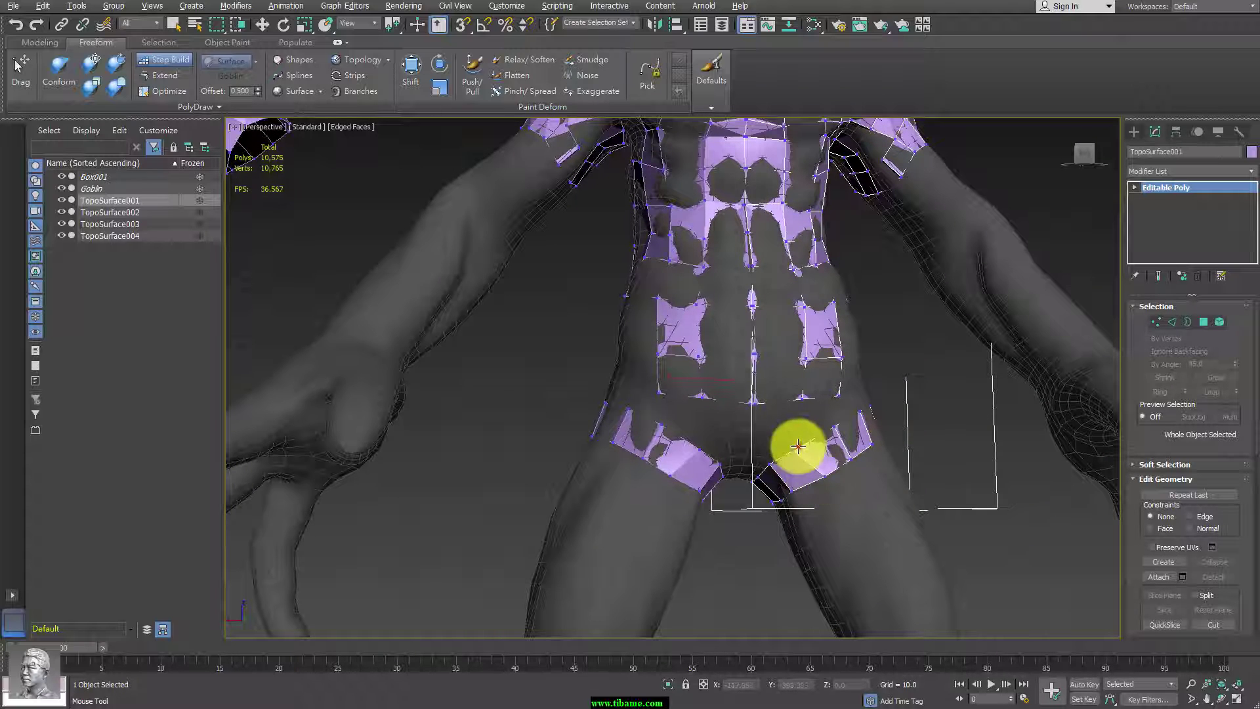
pyautogui.moveTo(830, 476); pyautogui.dragTo(756, 474)
pyautogui.keyDown('alt'); pyautogui.moveTo(762, 476); pyautogui.dragTo(867, 445, button='middle'); pyautogui.keyUp('alt')
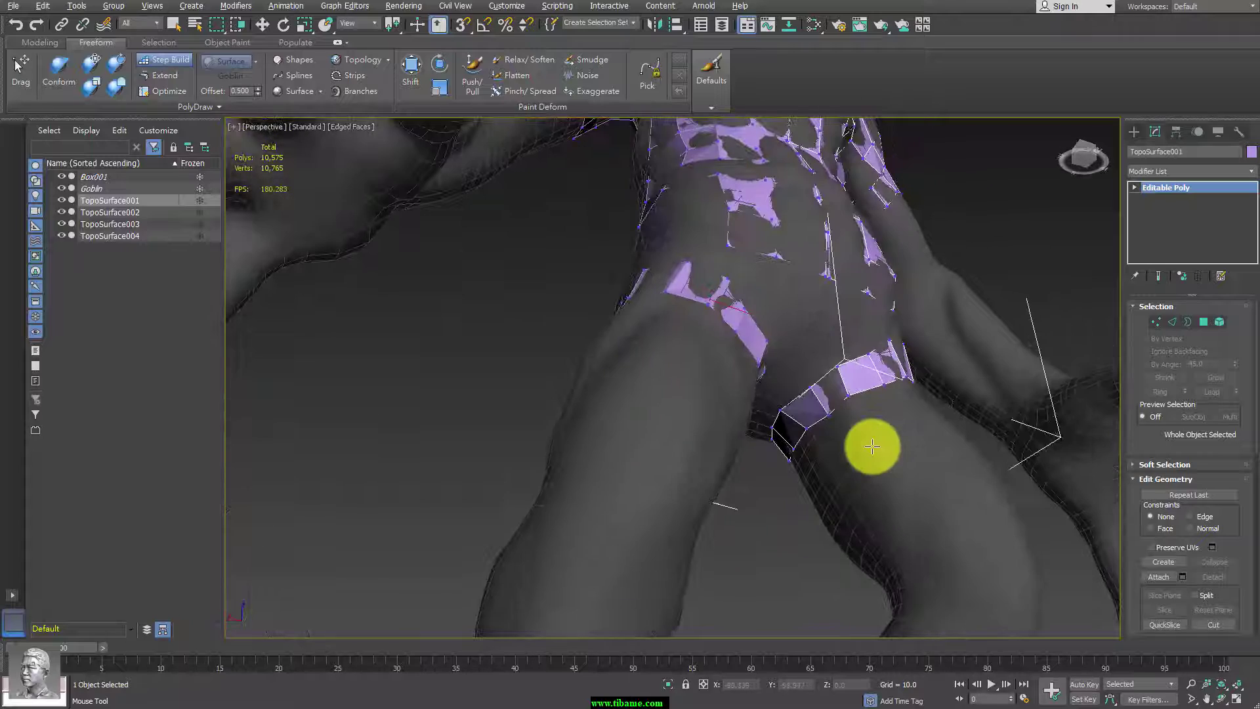
pyautogui.moveTo(788, 412)
pyautogui.keyDown('alt'); pyautogui.mouseDown(button='middle')
pyautogui.moveTo(906, 492)
pyautogui.moveTo(821, 422)
pyautogui.moveTo(839, 422)
pyautogui.moveTo(792, 403)
pyautogui.mouseUp(button='middle'); pyautogui.keyUp('alt')
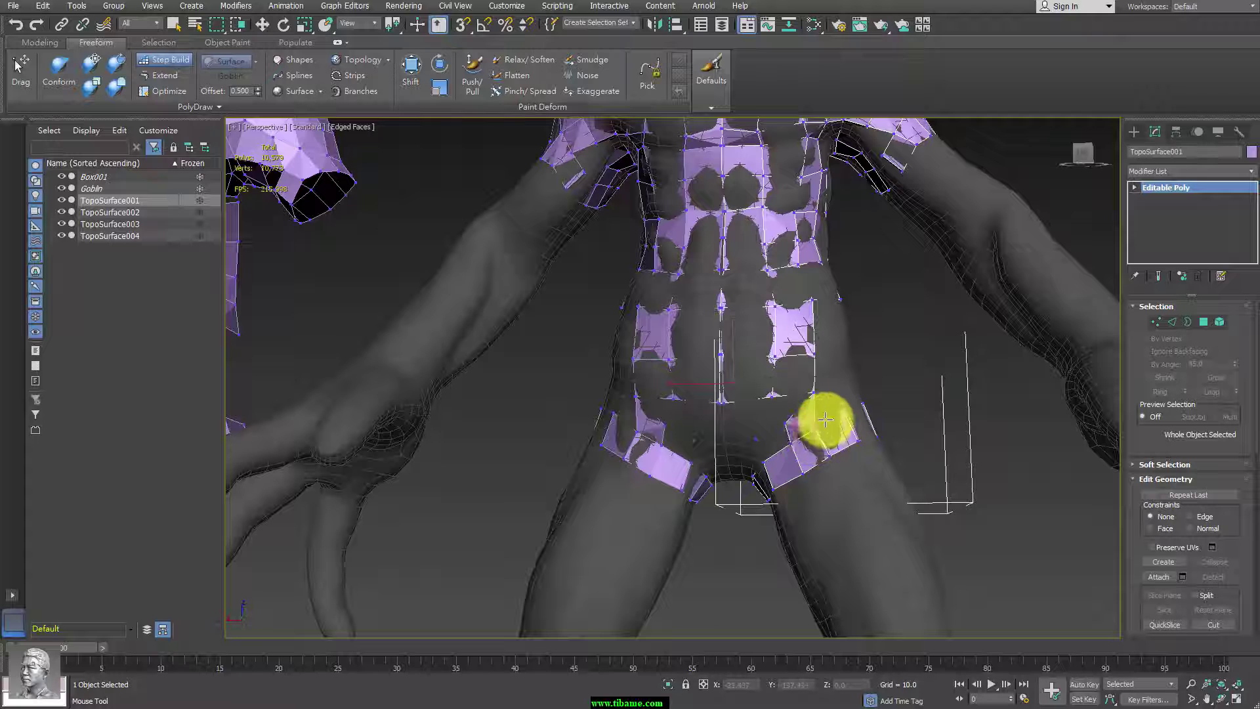
# Fill the crotch gap below the navel with quads, reaching 10,599 polys.
pyautogui.keyDown('shift'); pyautogui.click(796, 399); pyautogui.keyUp('shift')
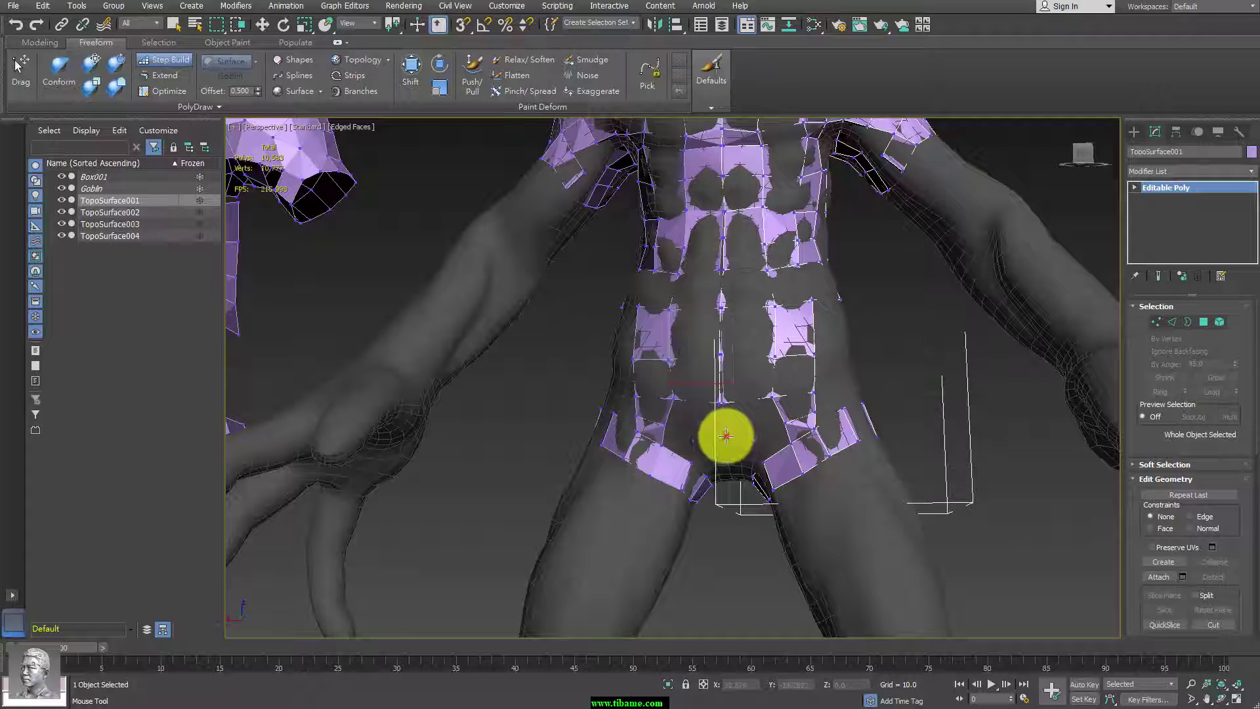
pyautogui.click(726, 436)
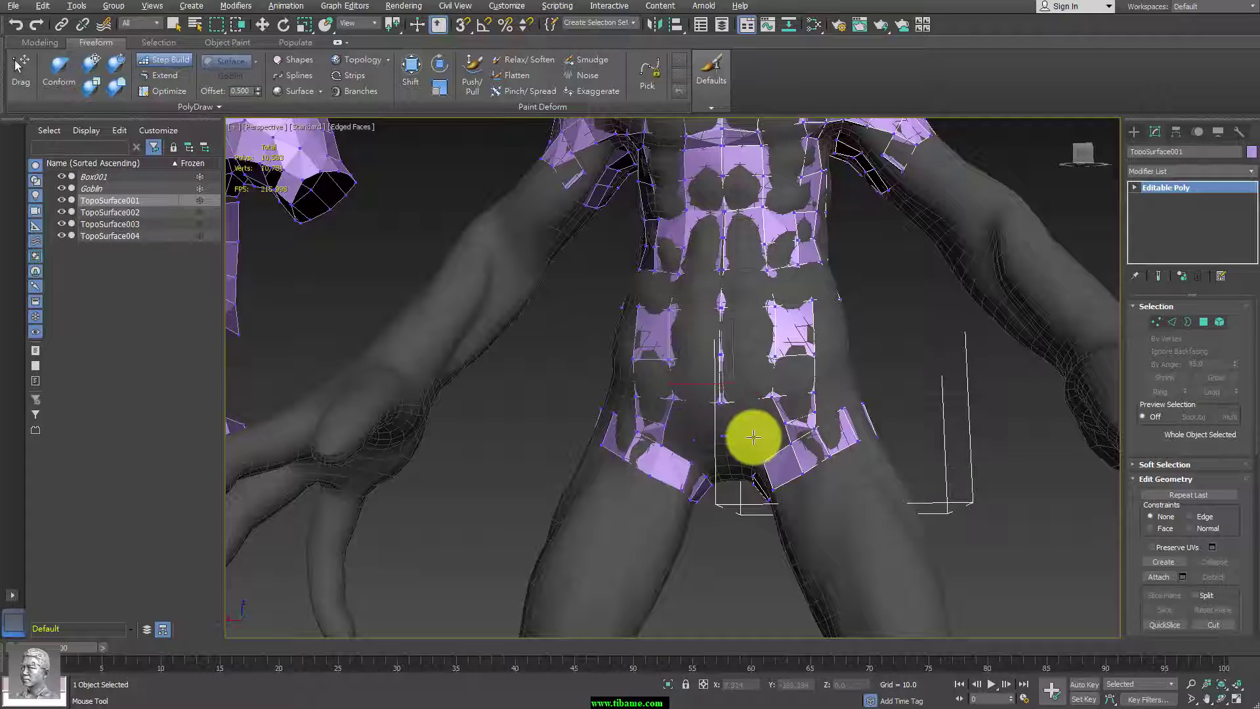
pyautogui.keyDown('shift'); pyautogui.click(745, 412); pyautogui.keyUp('shift')
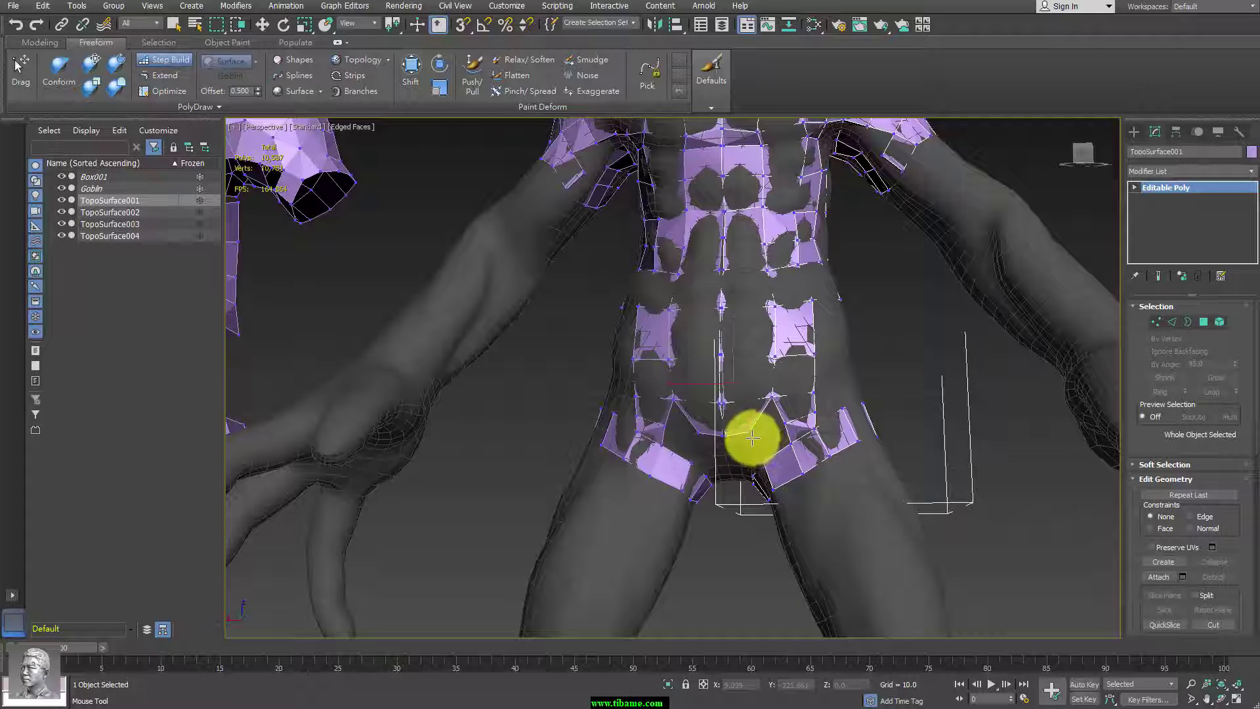
pyautogui.keyDown('shift'); pyautogui.click(759, 424); pyautogui.keyUp('shift')
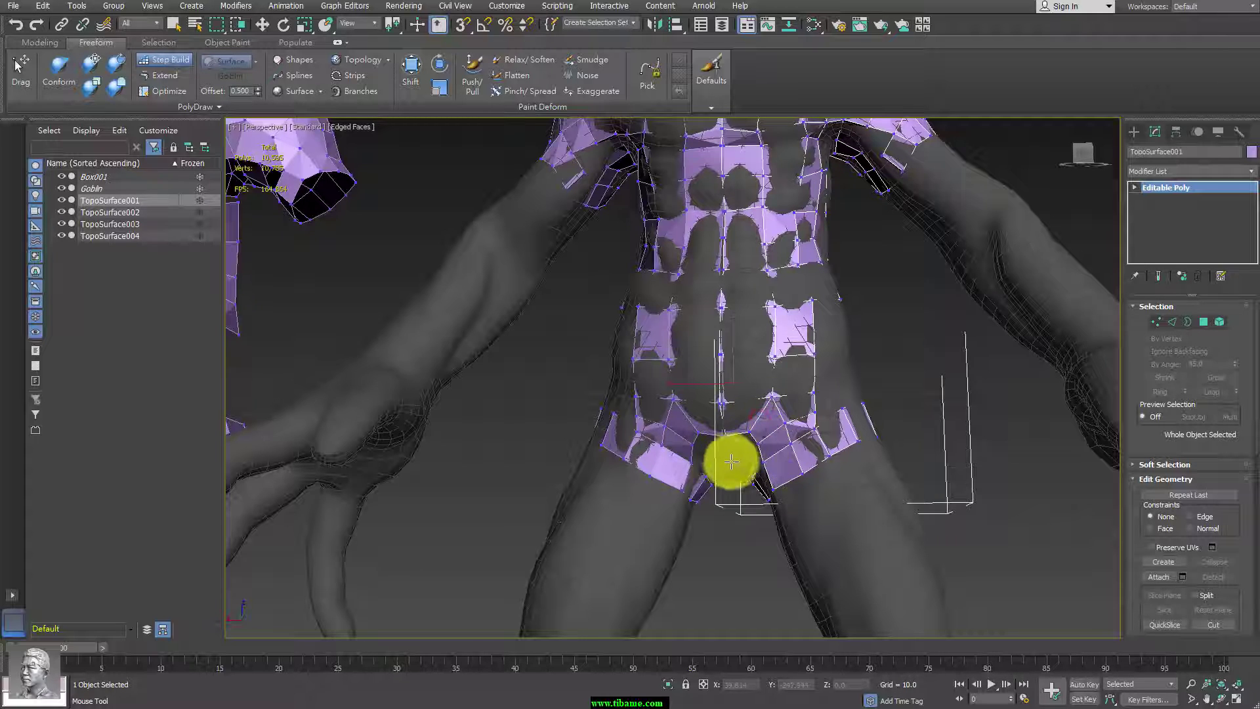
pyautogui.moveTo(808, 427)
pyautogui.keyDown('alt'); pyautogui.mouseDown(button='middle')
pyautogui.moveTo(836, 419)
pyautogui.moveTo(802, 436)
pyautogui.mouseUp(button='middle'); pyautogui.keyUp('alt')
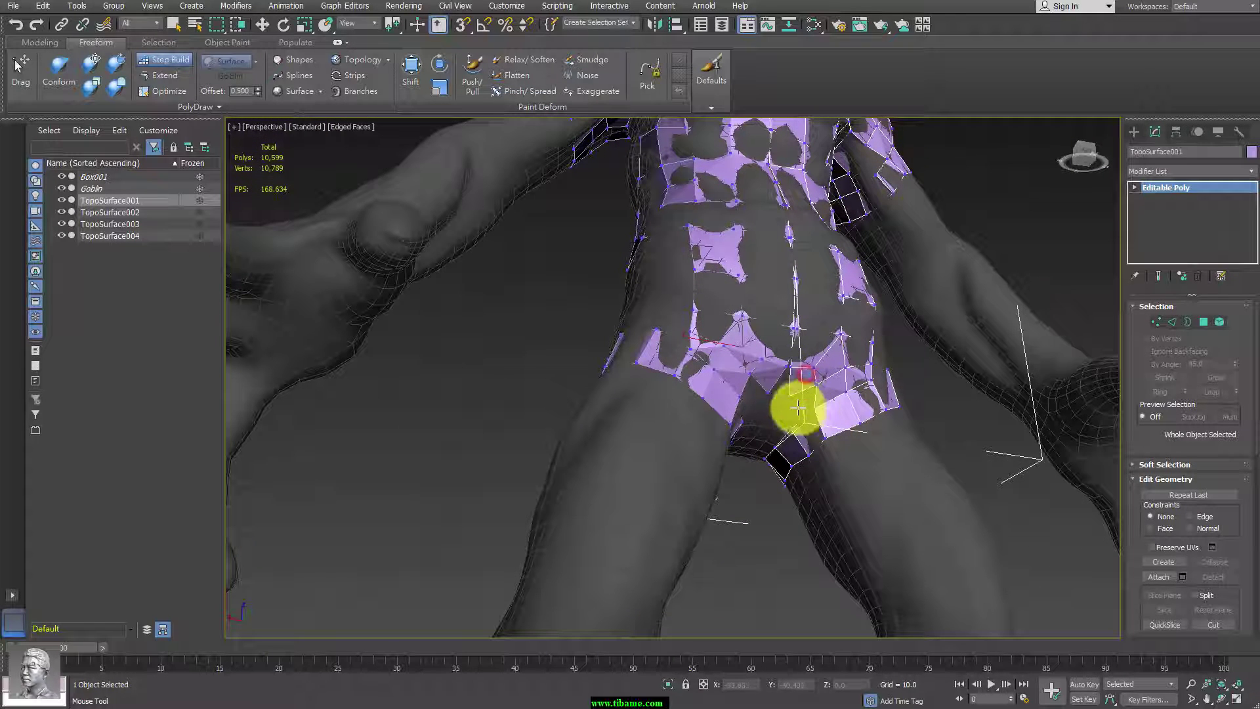
# Add quads under the crotch between the legs, undoing one wrong patch, reaching 10,607 polys.
pyautogui.keyDown('shift'); pyautogui.click(783, 393); pyautogui.keyUp('shift')
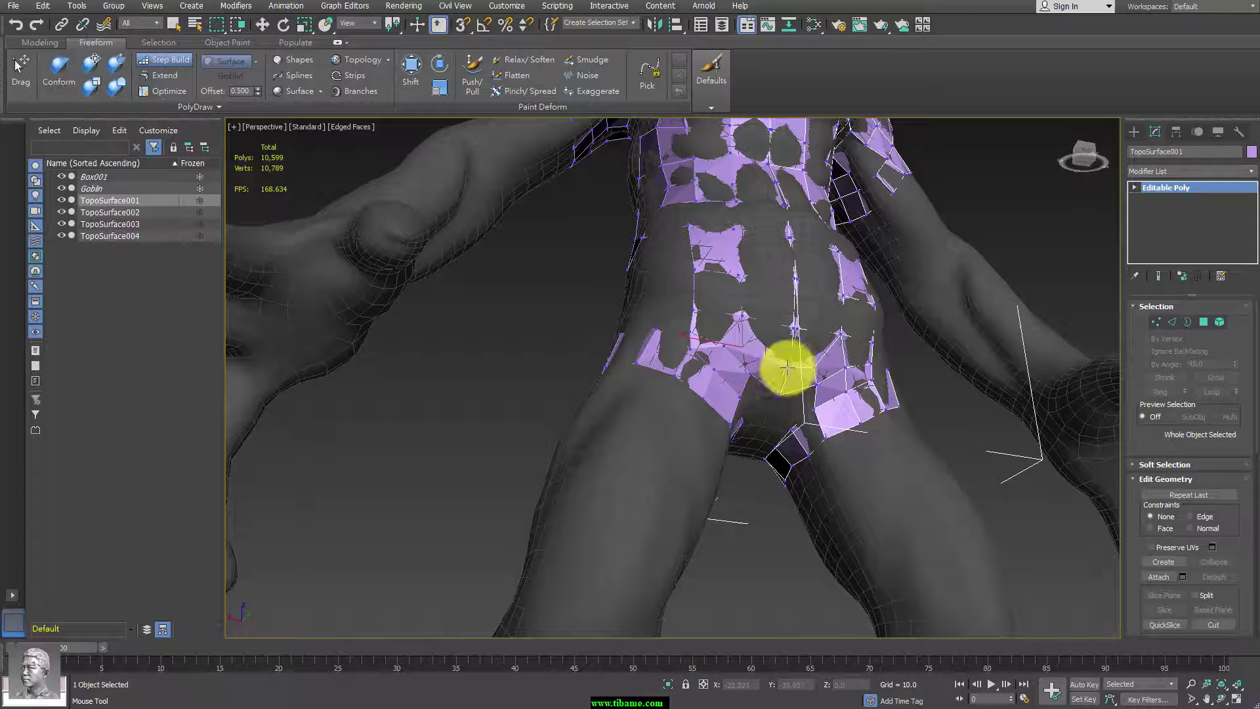
pyautogui.click(790, 366)
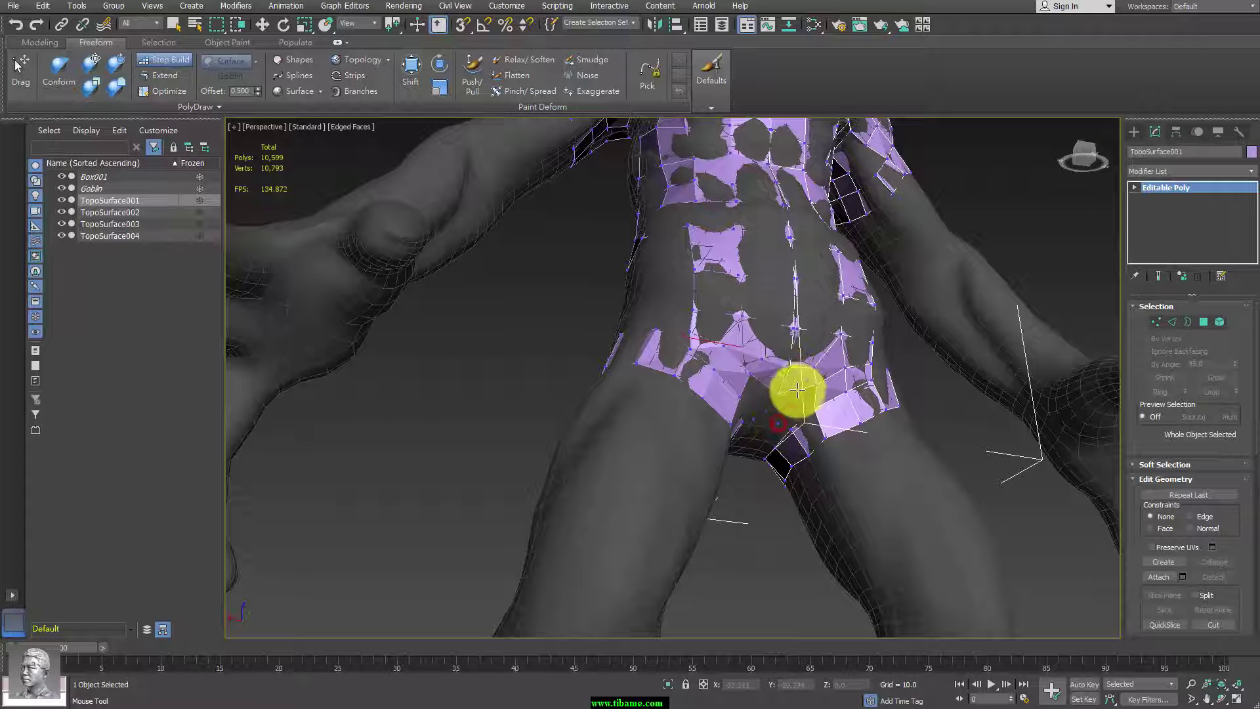
pyautogui.moveTo(832, 409)
pyautogui.keyDown('alt'); pyautogui.mouseDown(button='middle')
pyautogui.moveTo(846, 368)
pyautogui.moveTo(838, 282)
pyautogui.mouseUp(button='middle'); pyautogui.keyUp('alt')
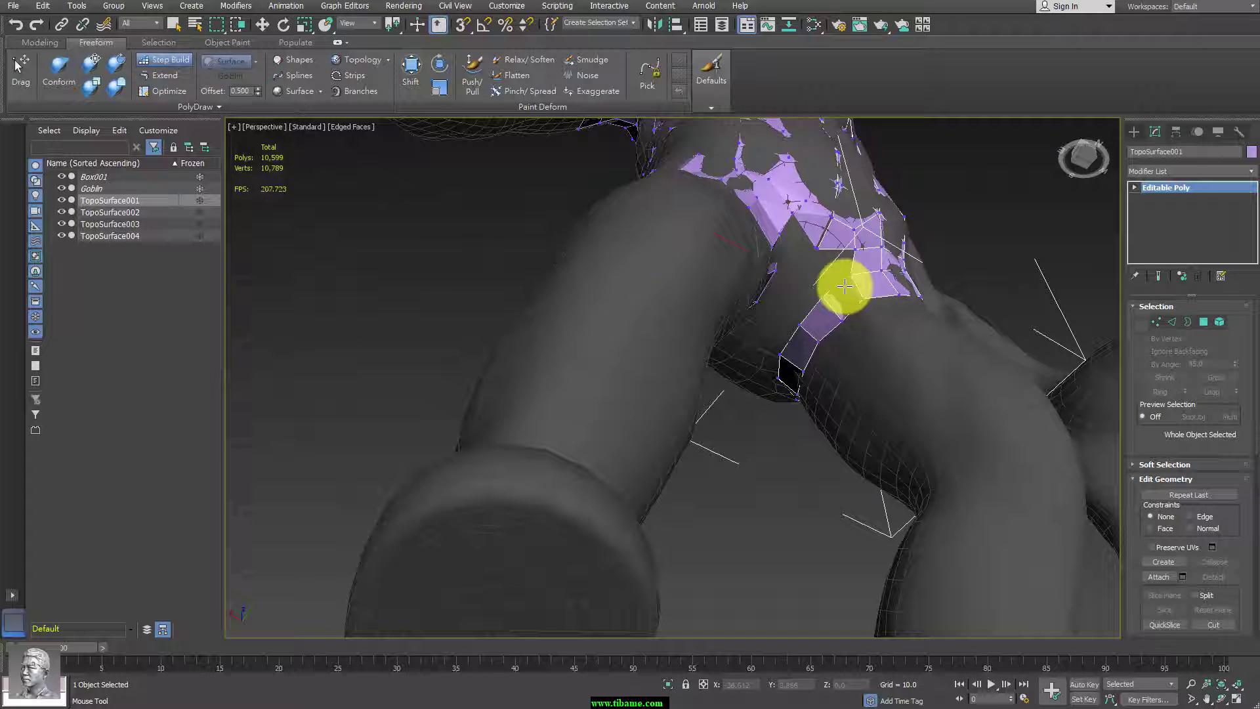
pyautogui.click(802, 284)
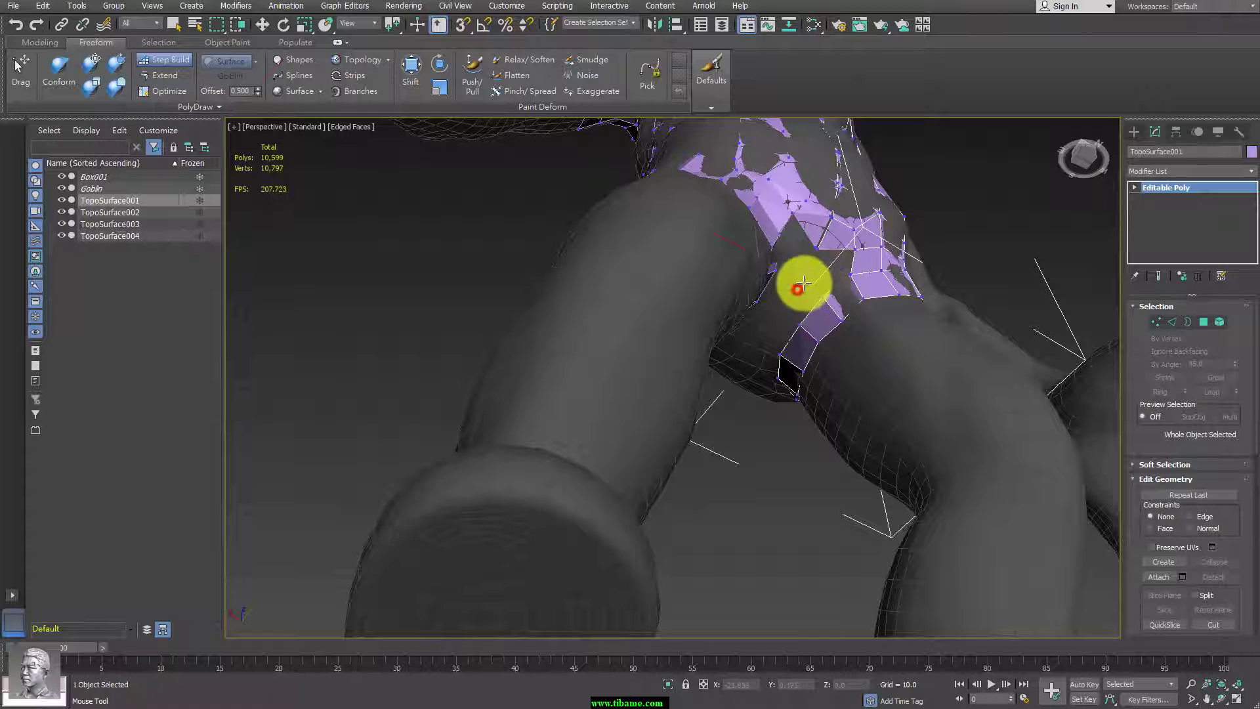
pyautogui.click(809, 284)
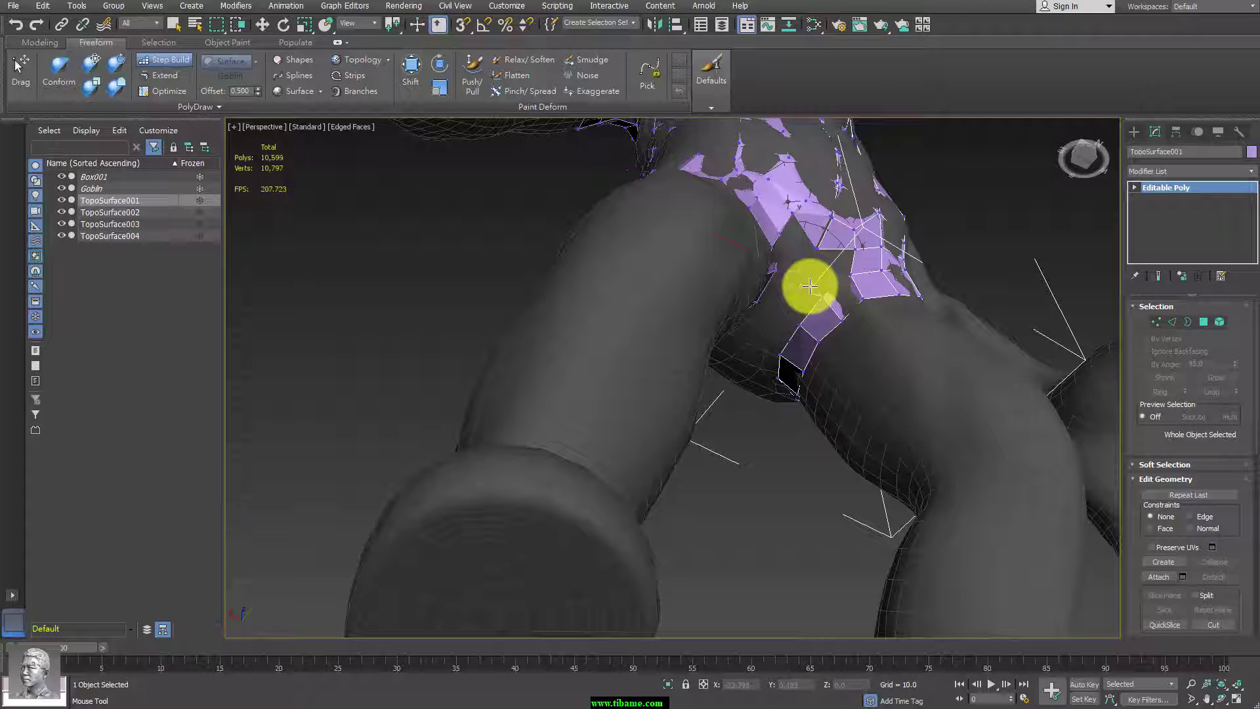
pyautogui.moveTo(816, 324)
pyautogui.keyDown('alt'); pyautogui.mouseDown(button='middle')
pyautogui.moveTo(824, 366)
pyautogui.moveTo(790, 383)
pyautogui.mouseUp(button='middle'); pyautogui.keyUp('alt')
pyautogui.keyDown('shift'); pyautogui.click(796, 363); pyautogui.keyUp('shift')
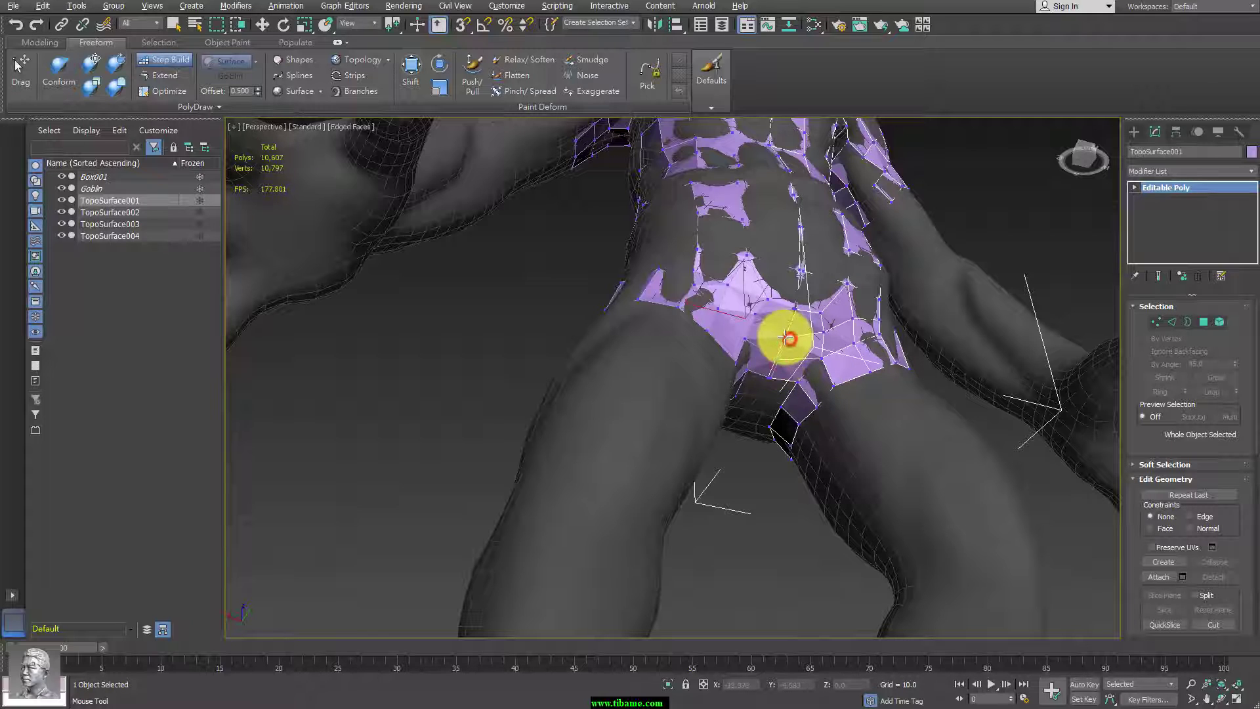
pyautogui.moveTo(797, 295)
pyautogui.keyDown('alt'); pyautogui.mouseDown(button='middle')
pyautogui.moveTo(858, 358)
pyautogui.moveTo(826, 403)
pyautogui.moveTo(797, 402)
pyautogui.moveTo(806, 423)
pyautogui.mouseUp(button='middle'); pyautogui.keyUp('alt')
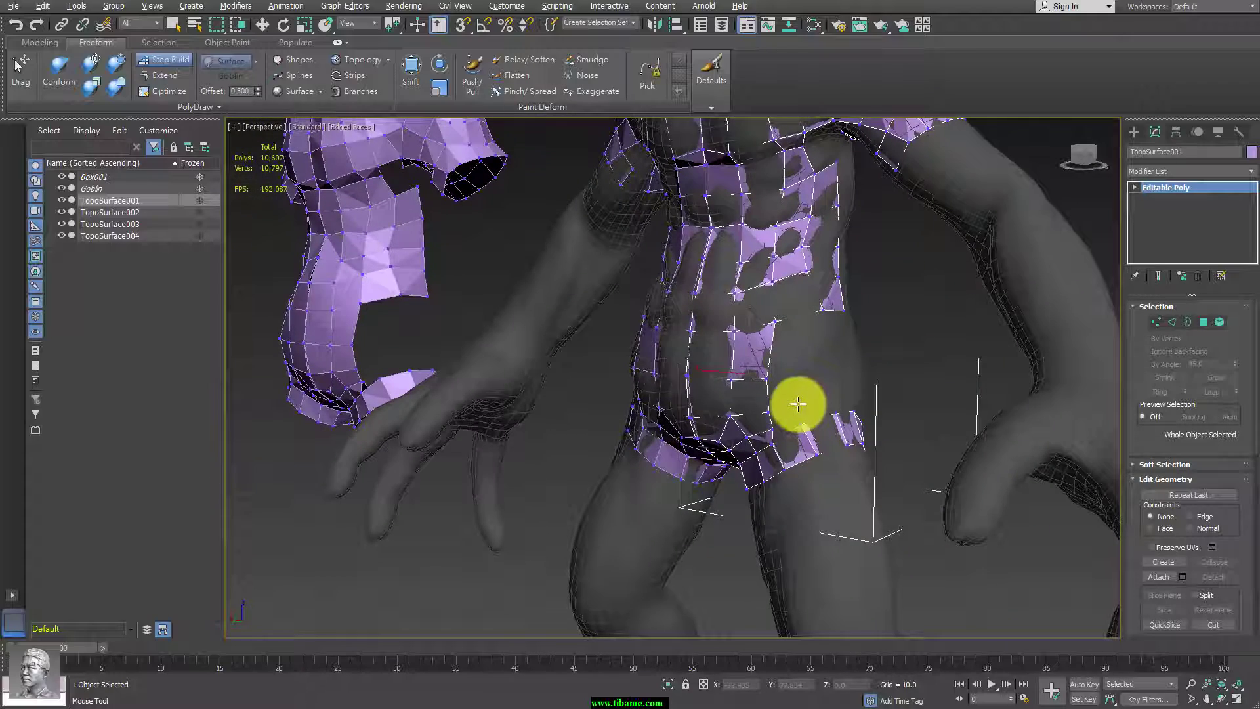
# Fill several new quads across the lower belly.
pyautogui.keyDown('shift'); pyautogui.click(794, 417); pyautogui.keyUp('shift')
pyautogui.moveTo(836, 442)
pyautogui.keyDown('alt'); pyautogui.mouseDown(button='middle')
pyautogui.moveTo(854, 428)
pyautogui.moveTo(881, 467)
pyautogui.moveTo(815, 394)
pyautogui.mouseUp(button='middle'); pyautogui.keyUp('alt')
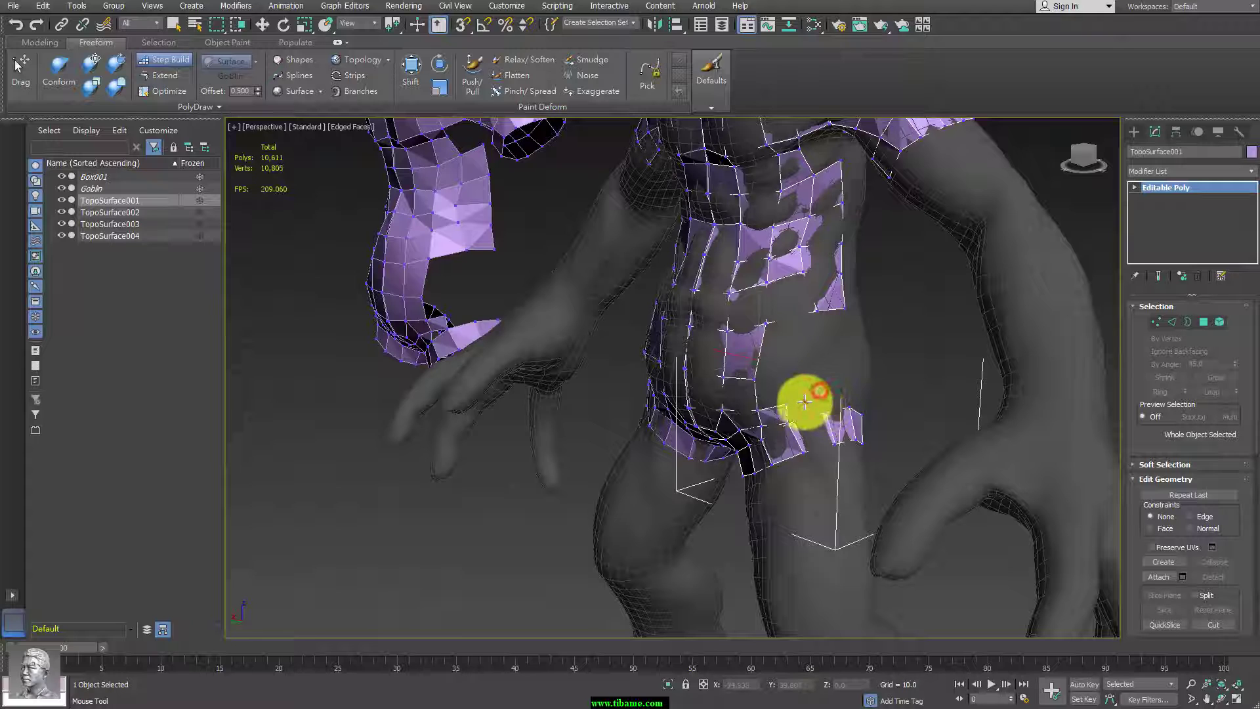
pyautogui.keyDown('shift'); pyautogui.click(805, 402); pyautogui.keyUp('shift')
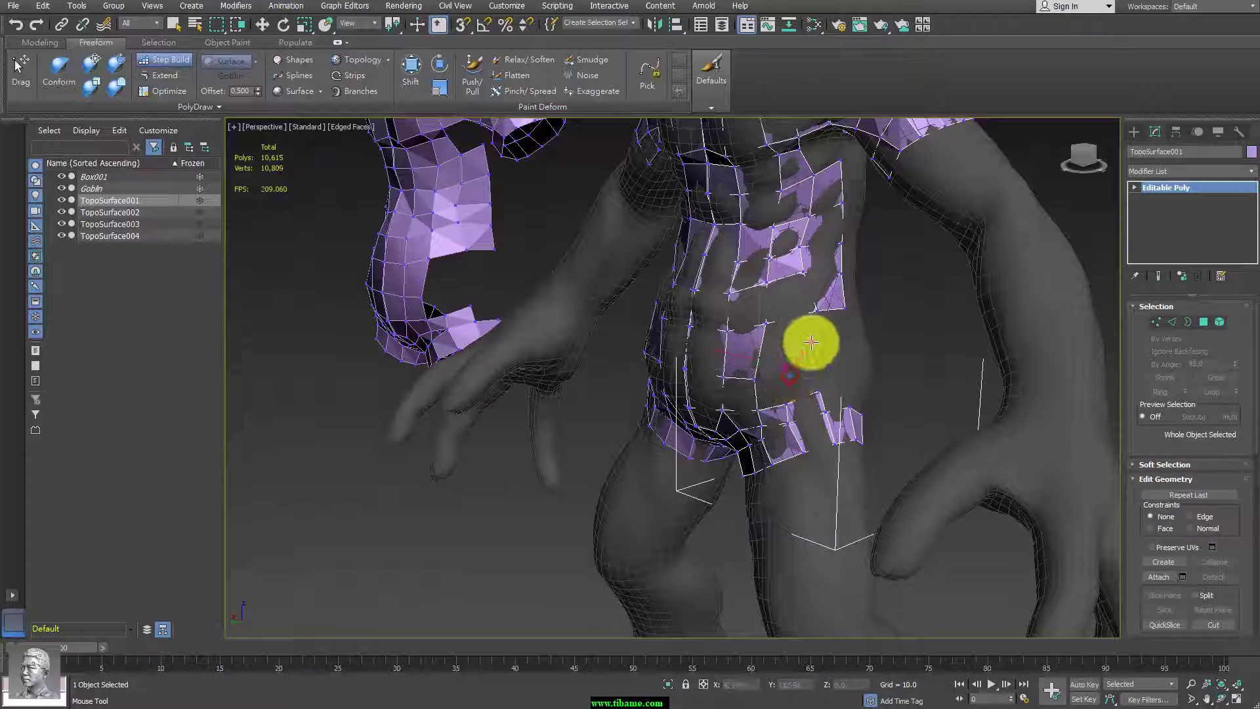
pyautogui.keyDown('shift'); pyautogui.click(781, 397); pyautogui.keyUp('shift')
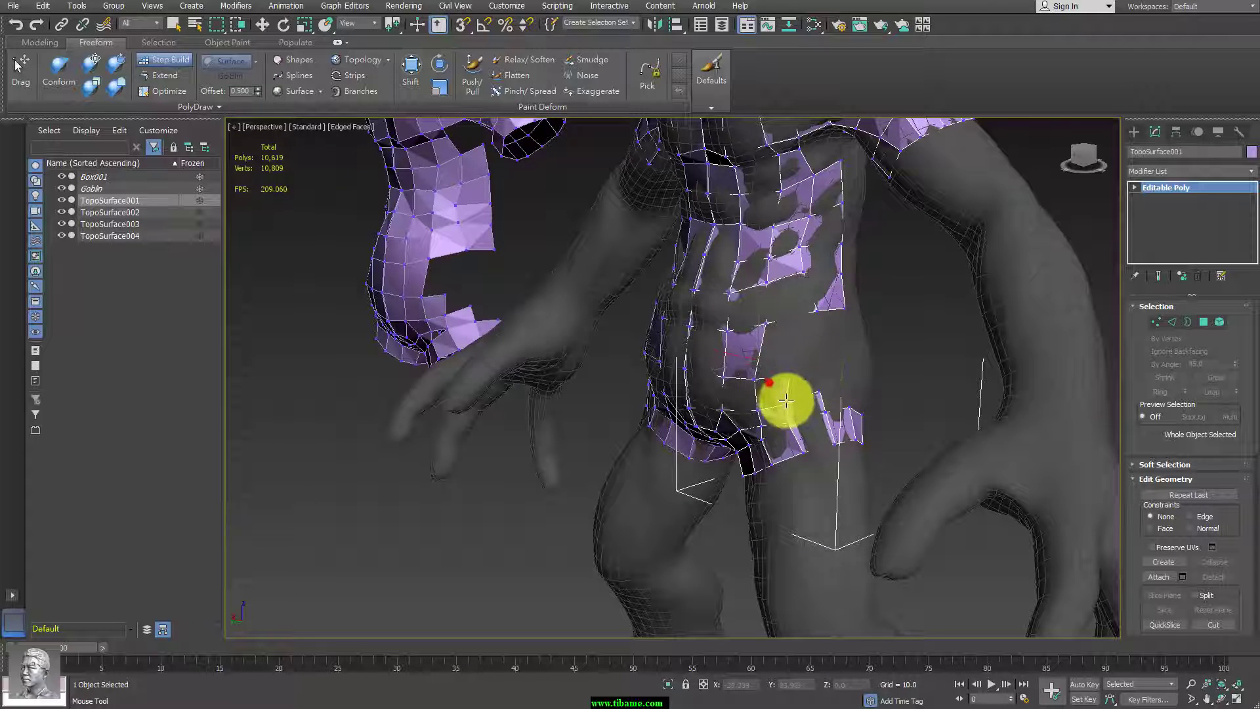
pyautogui.moveTo(779, 402)
pyautogui.keyDown('alt'); pyautogui.mouseDown(button='middle')
pyautogui.moveTo(836, 361)
pyautogui.moveTo(812, 361)
pyautogui.mouseUp(button='middle'); pyautogui.keyUp('alt')
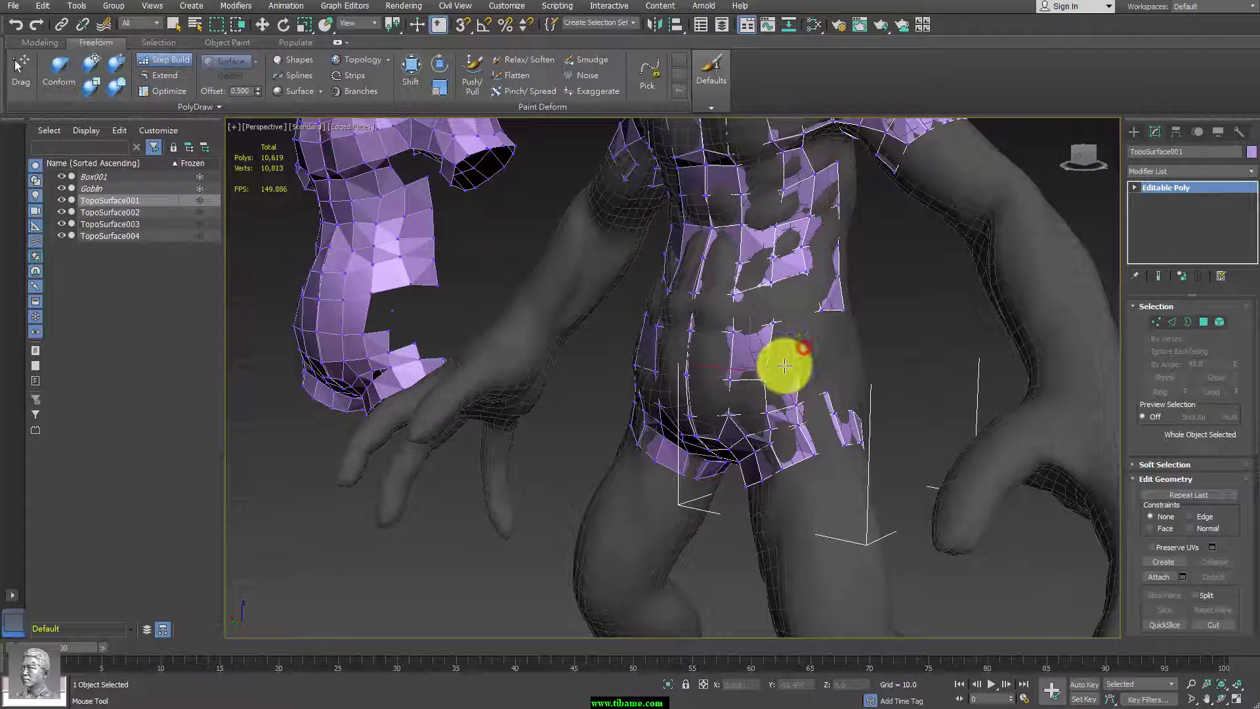
pyautogui.keyDown('shift'); pyautogui.click(788, 364); pyautogui.keyUp('shift')
# Fill quads on the side of the belly and build a polygon strip down toward the hip.
pyautogui.keyDown('shift'); pyautogui.click(814, 337); pyautogui.keyUp('shift')
pyautogui.keyDown('alt'); pyautogui.moveTo(807, 337); pyautogui.dragTo(818, 380, button='middle'); pyautogui.keyUp('alt')
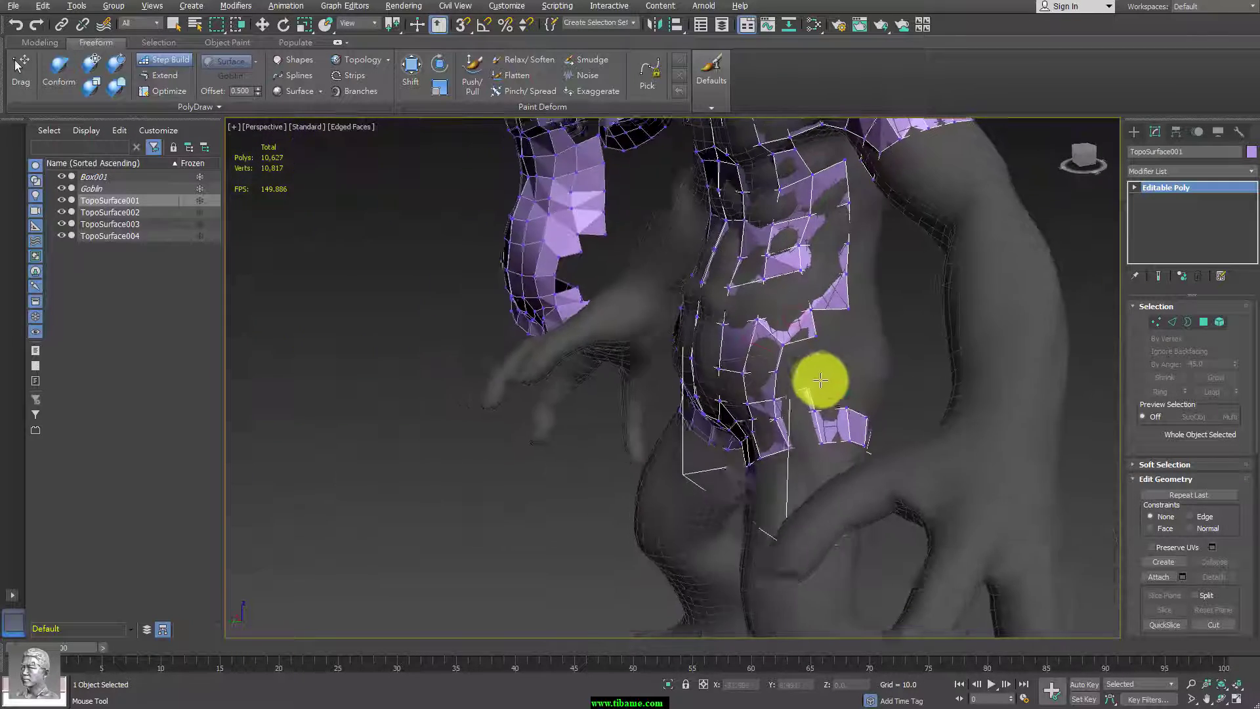
pyautogui.keyDown('shift'); pyautogui.click(806, 358); pyautogui.keyUp('shift')
pyautogui.click(844, 340)
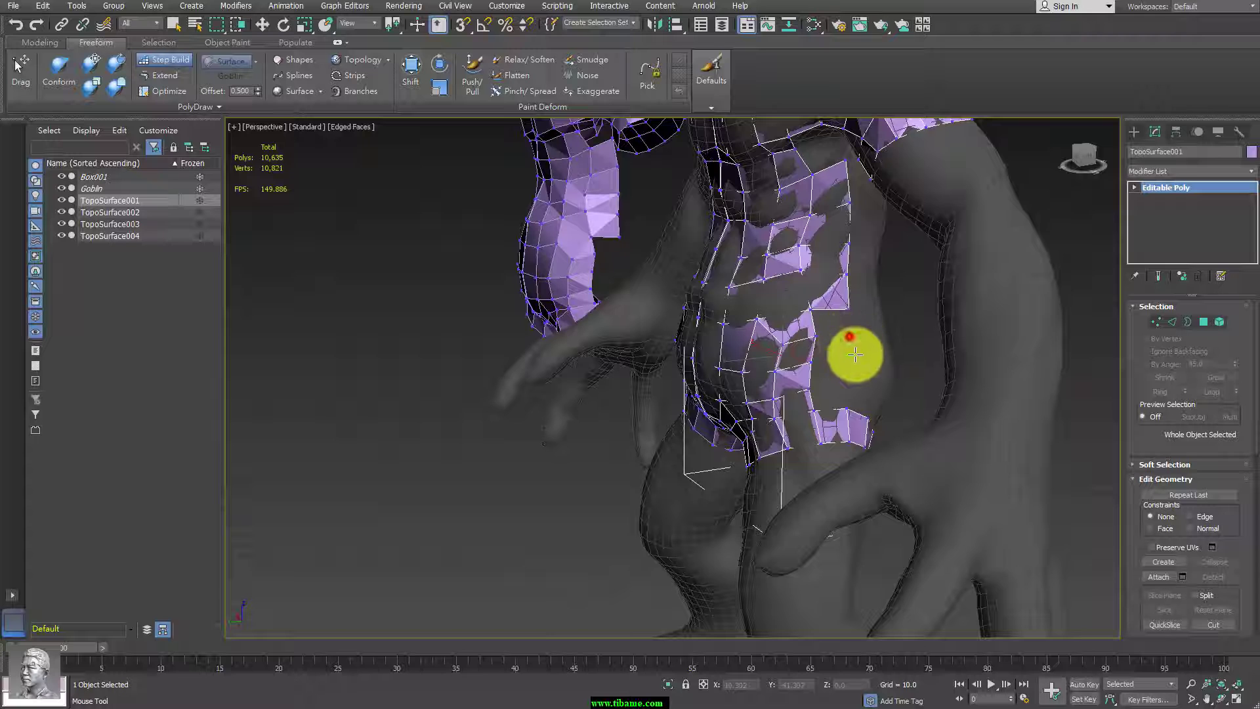
pyautogui.keyDown('shift'); pyautogui.click(844, 347); pyautogui.keyUp('shift')
pyautogui.moveTo(825, 408)
pyautogui.keyDown('alt'); pyautogui.mouseDown(button='middle')
pyautogui.moveTo(851, 408)
pyautogui.moveTo(797, 389)
pyautogui.moveTo(875, 394)
pyautogui.mouseUp(button='middle'); pyautogui.keyUp('alt')
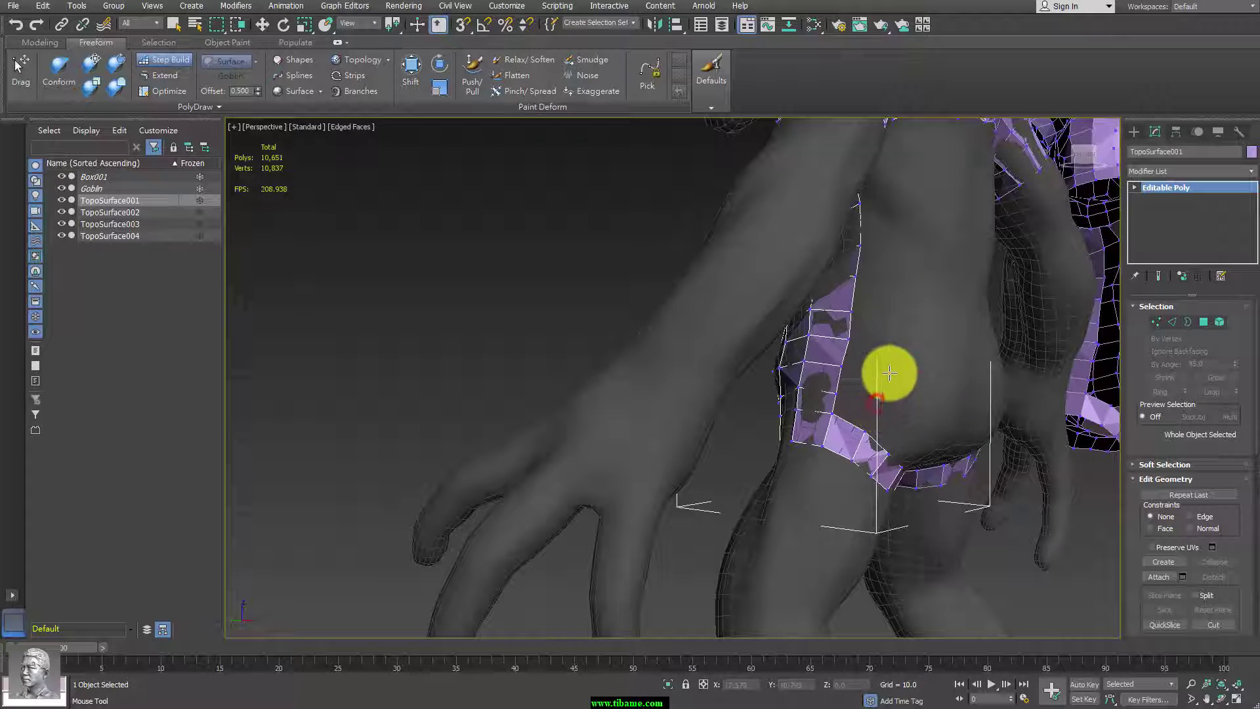
pyautogui.click(899, 341)
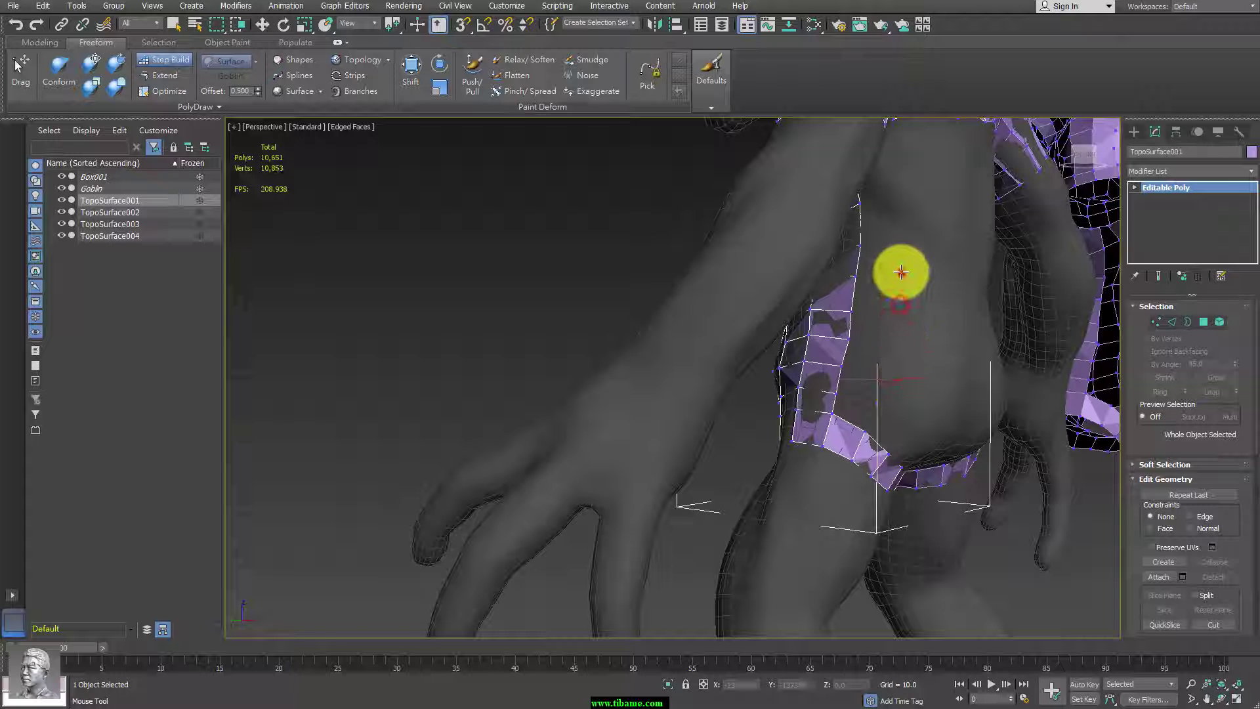
pyautogui.click(901, 243)
pyautogui.keyDown('shift'); pyautogui.moveTo(894, 196); pyautogui.dragTo(861, 416); pyautogui.keyUp('shift')
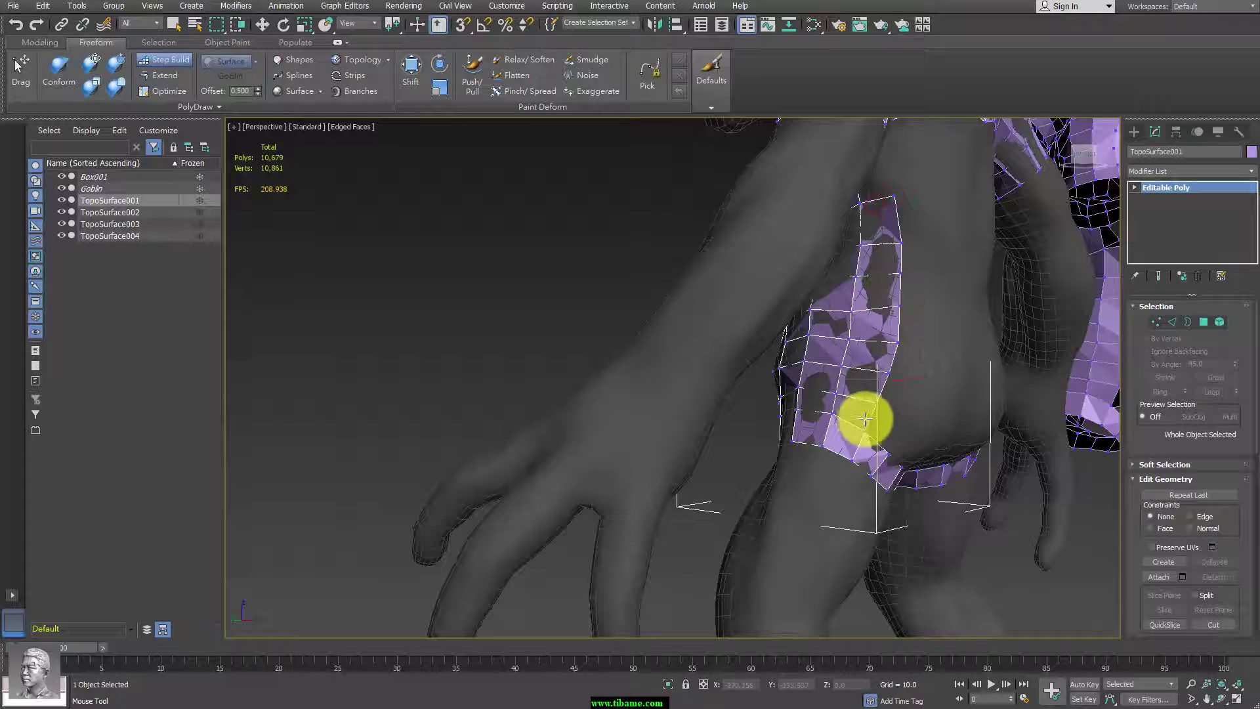
pyautogui.keyDown('alt'); pyautogui.moveTo(920, 391); pyautogui.dragTo(864, 376, button='middle'); pyautogui.keyUp('alt')
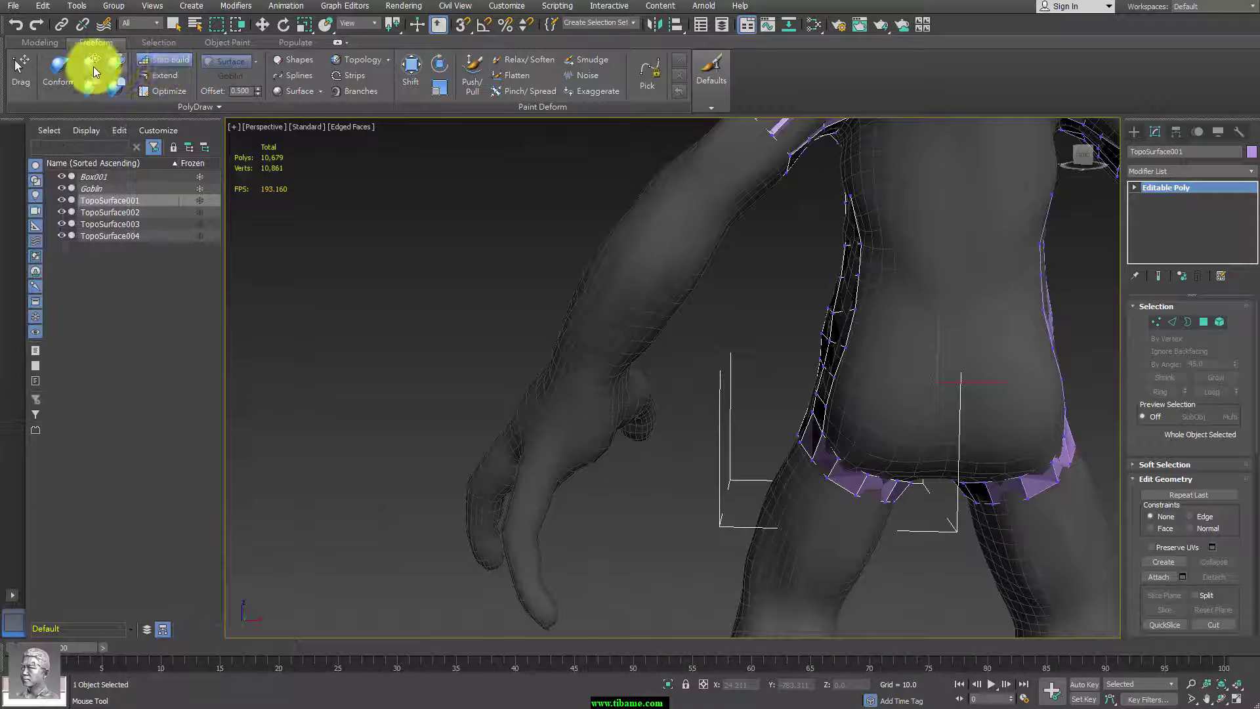
# Switch PolyDraw to Extend and drag quad strips across the lower back.
pyautogui.click(161, 87)
pyautogui.keyDown('alt'); pyautogui.moveTo(765, 357); pyautogui.dragTo(880, 293, button='middle'); pyautogui.keyUp('alt')
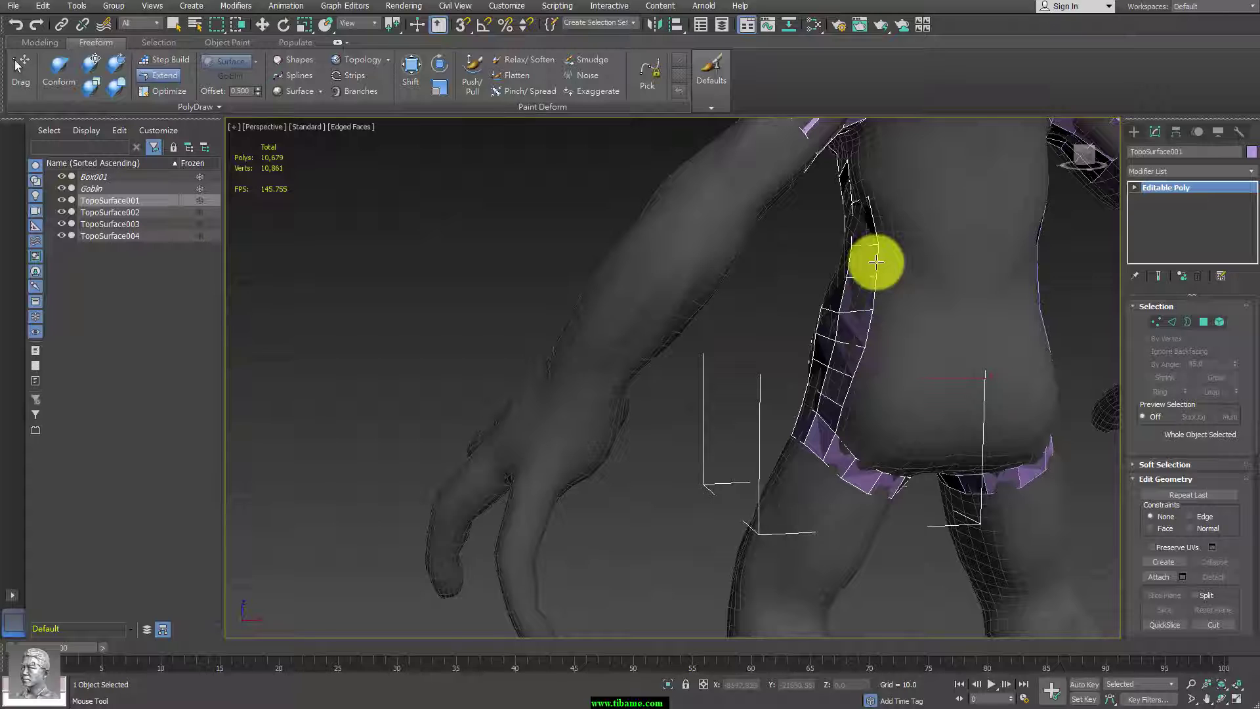
pyautogui.keyDown('shift'); pyautogui.moveTo(877, 262); pyautogui.dragTo(975, 302); pyautogui.keyUp('shift')
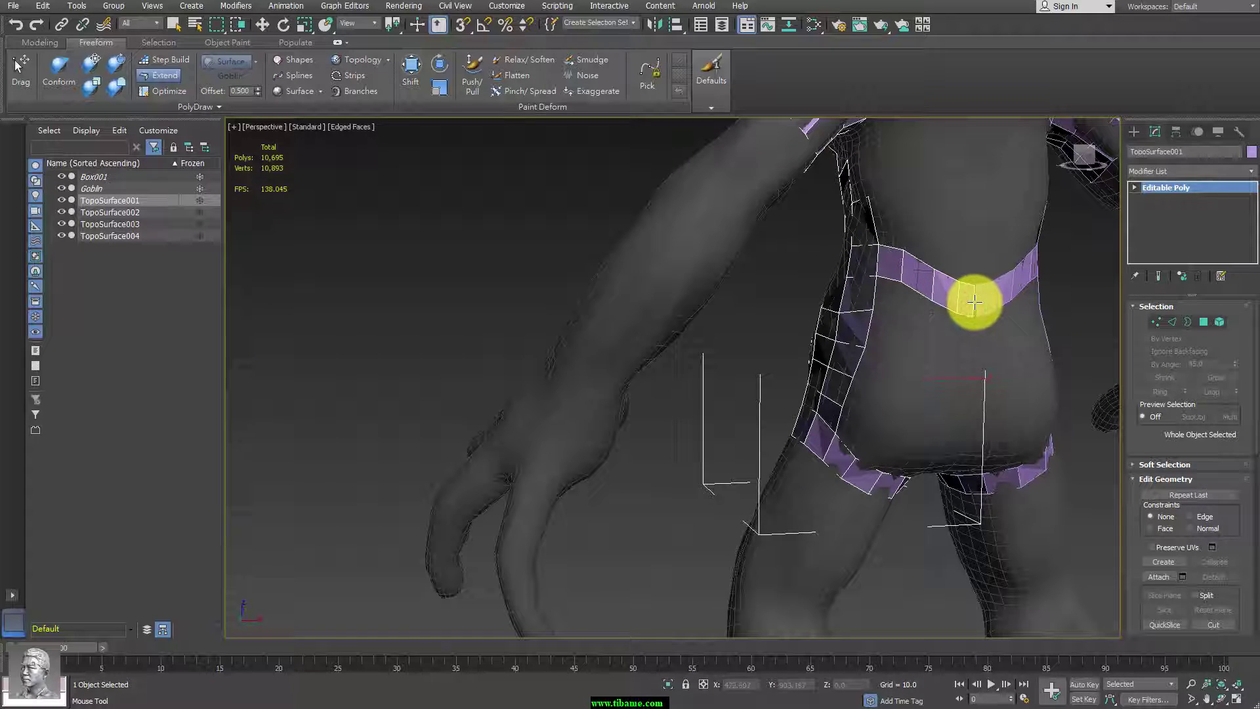
pyautogui.keyDown('shift'); pyautogui.moveTo(878, 337); pyautogui.dragTo(964, 373); pyautogui.keyUp('shift')
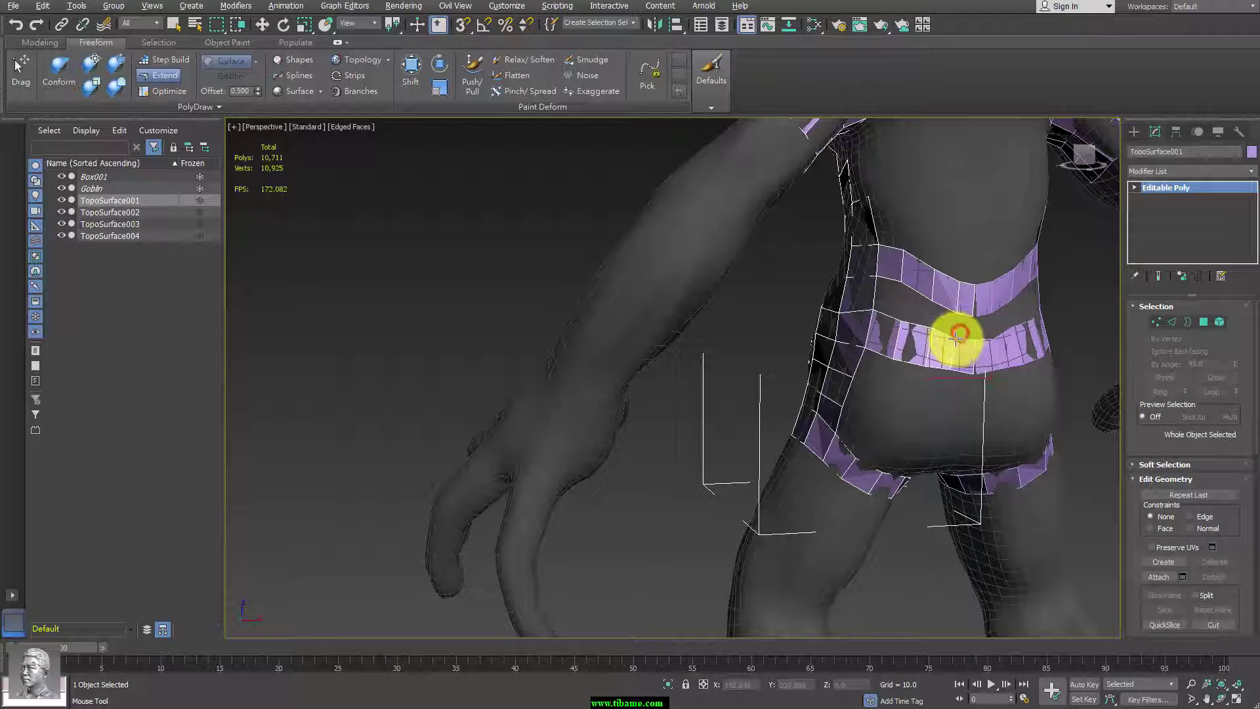
pyautogui.moveTo(960, 333); pyautogui.dragTo(902, 325)
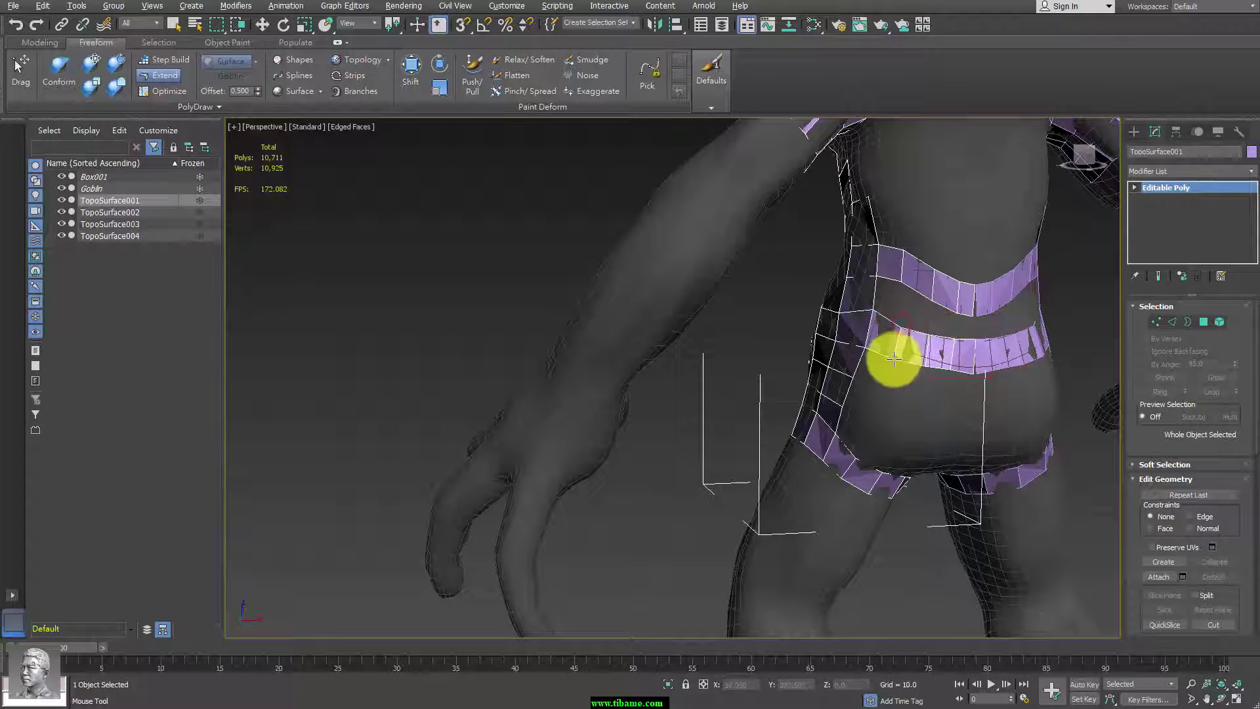
# Draw quad strips across the buttocks and extend the hip strip down toward the crotch.
pyautogui.moveTo(976, 414)
pyautogui.keyDown('alt'); pyautogui.mouseDown(button='middle')
pyautogui.moveTo(974, 428)
pyautogui.moveTo(889, 394)
pyautogui.mouseUp(button='middle'); pyautogui.keyUp('alt')
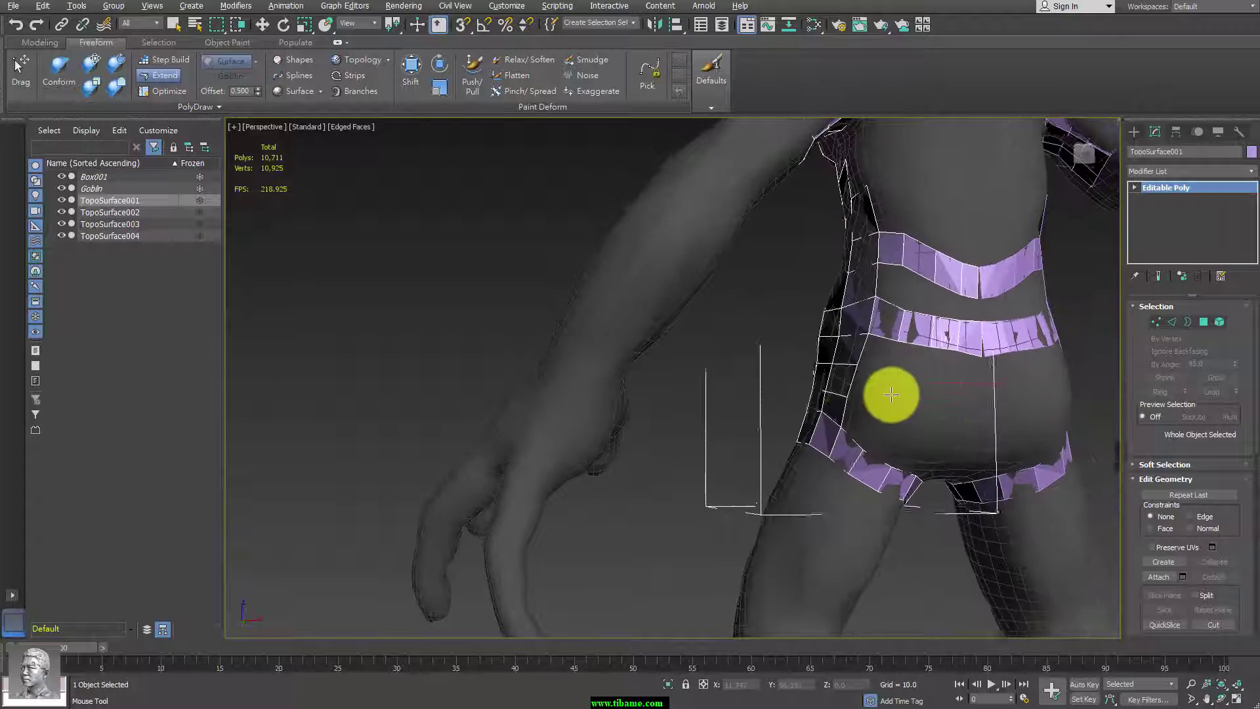
pyautogui.moveTo(887, 397)
pyautogui.mouseDown()
pyautogui.moveTo(942, 400)
pyautogui.moveTo(956, 439)
pyautogui.mouseUp()
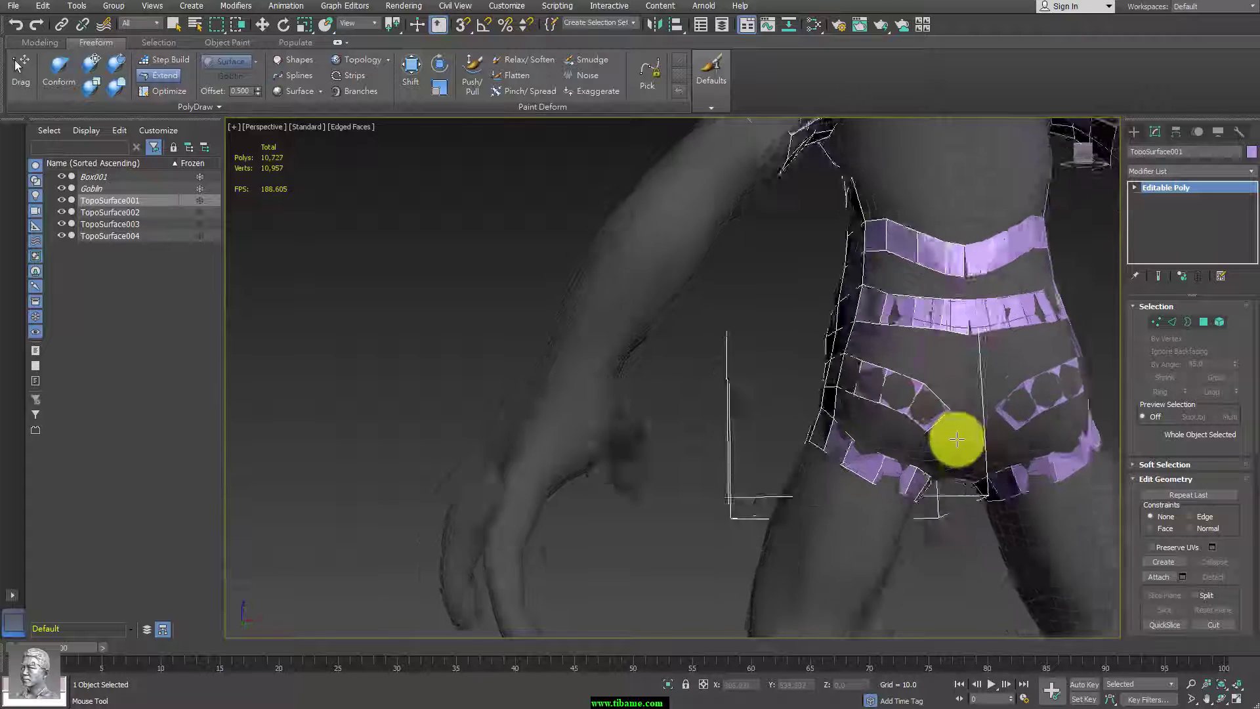
pyautogui.keyDown('alt'); pyautogui.moveTo(956, 439); pyautogui.dragTo(906, 374, button='middle'); pyautogui.keyUp('alt')
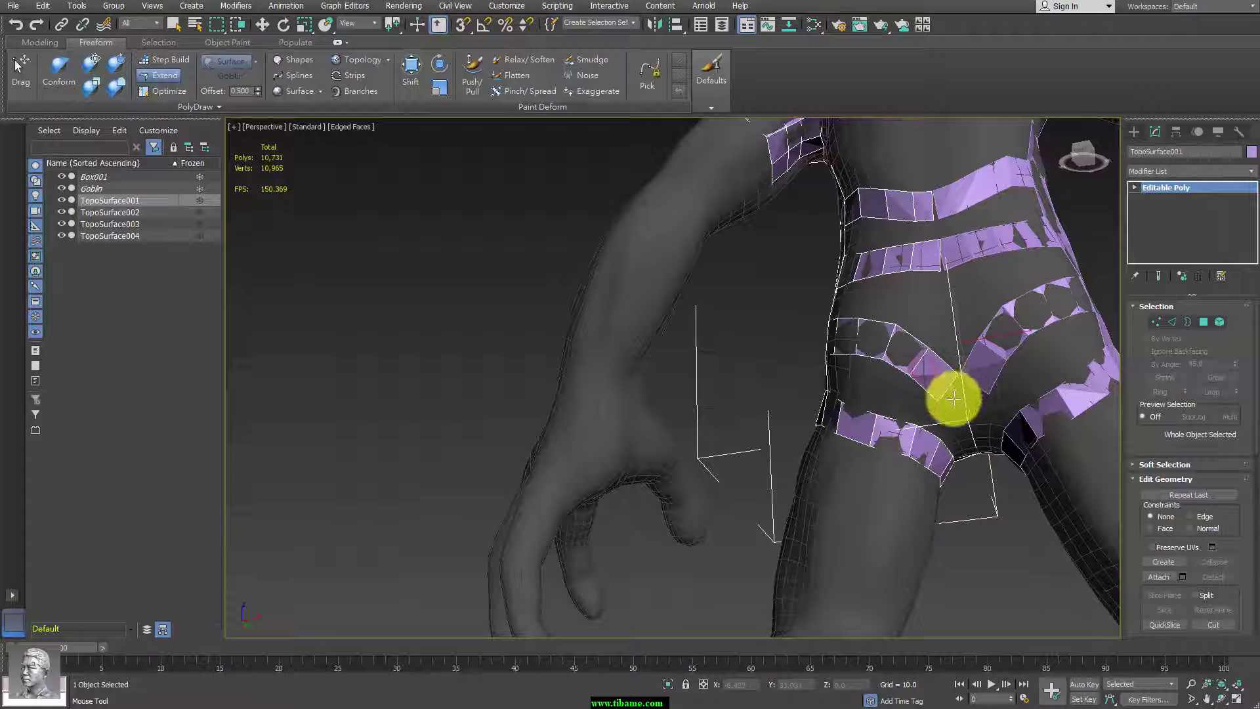
pyautogui.moveTo(959, 382)
pyautogui.mouseDown()
pyautogui.moveTo(968, 411)
pyautogui.moveTo(952, 432)
pyautogui.mouseUp()
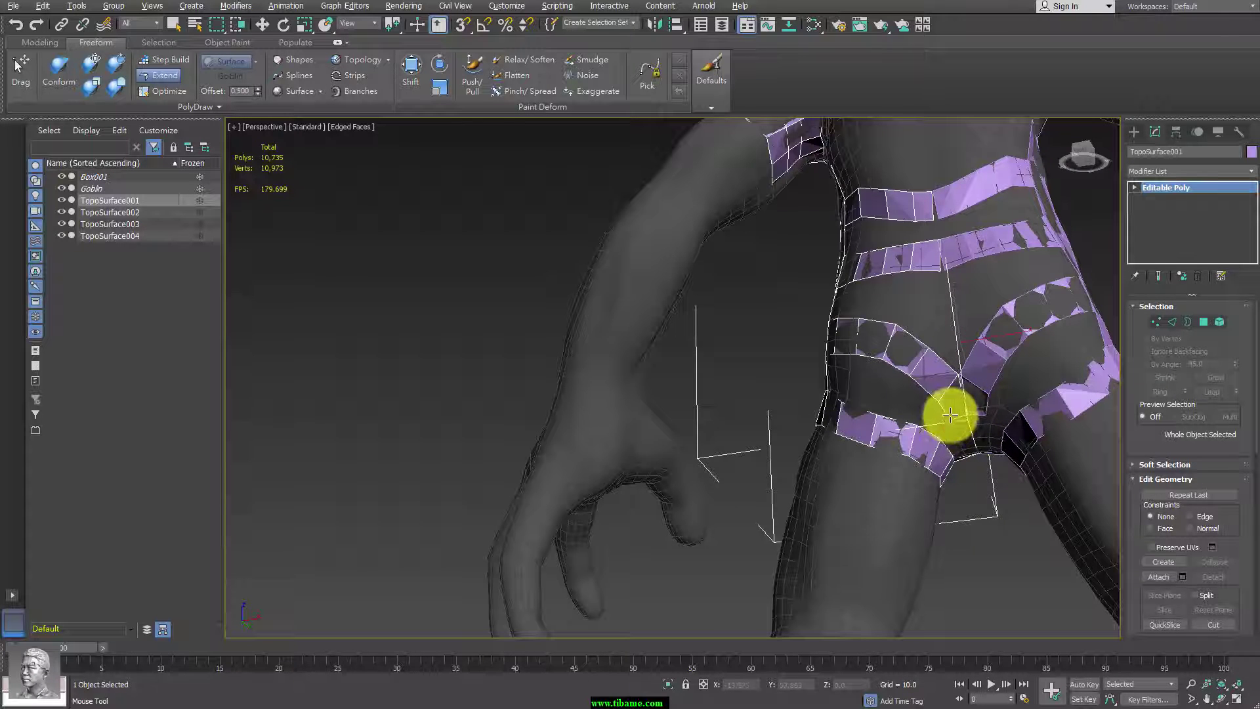
pyautogui.keyDown('alt'); pyautogui.moveTo(951, 415); pyautogui.dragTo(1027, 408, button='middle'); pyautogui.keyUp('alt')
pyautogui.moveTo(965, 343)
pyautogui.keyDown('alt'); pyautogui.mouseDown(button='middle')
pyautogui.moveTo(1000, 354)
pyautogui.moveTo(709, 254)
pyautogui.mouseUp(button='middle'); pyautogui.keyUp('alt')
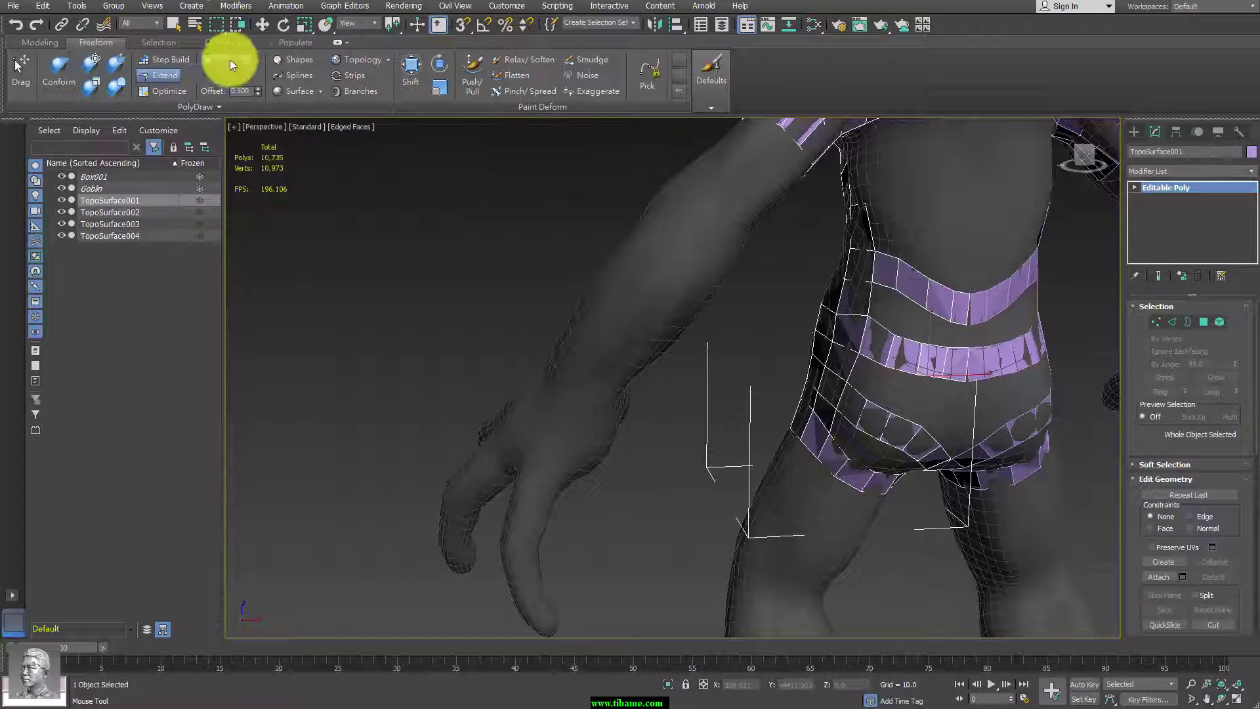
# With Step Build, fill quads between the strips on the hip, below the waist and lower buttocks.
pyautogui.click(176, 63)
pyautogui.moveTo(906, 343)
pyautogui.keyDown('shift'); pyautogui.mouseDown()
pyautogui.moveTo(880, 293)
pyautogui.moveTo(948, 332)
pyautogui.moveTo(854, 364)
pyautogui.moveTo(908, 393)
pyautogui.mouseUp(); pyautogui.keyUp('shift')
pyautogui.keyDown('alt'); pyautogui.moveTo(908, 394); pyautogui.dragTo(963, 427, button='middle'); pyautogui.keyUp('alt')
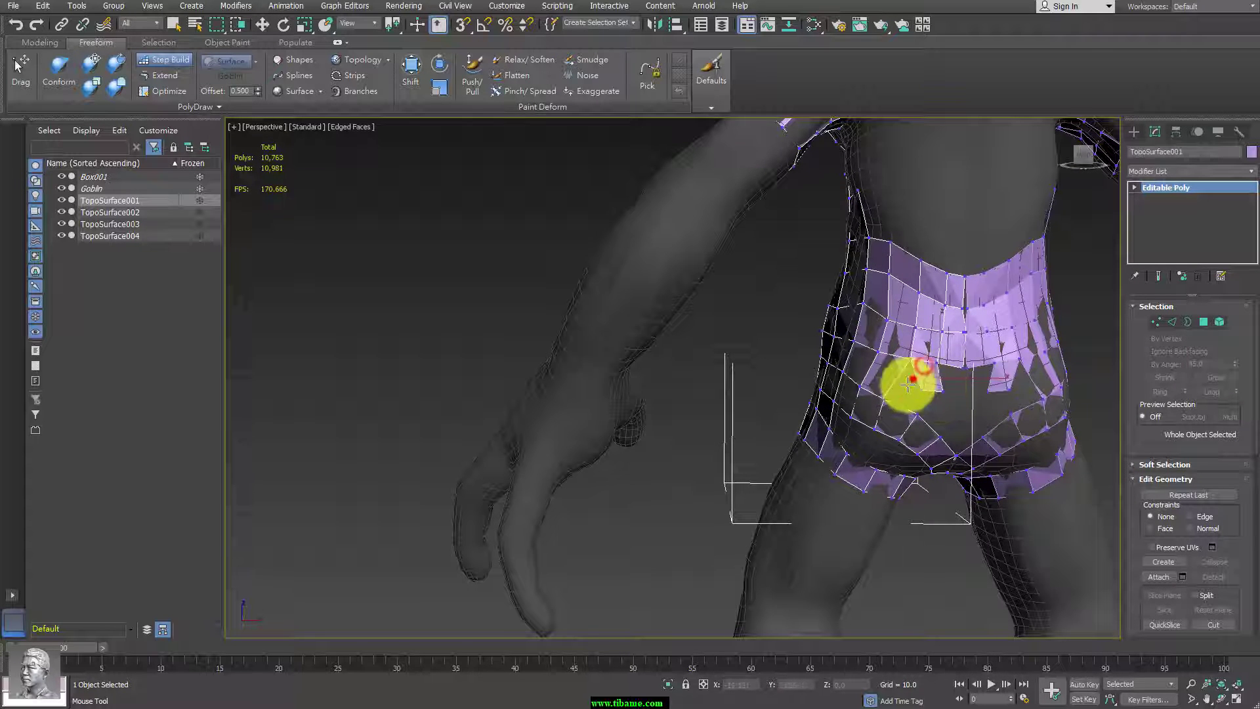
pyautogui.keyDown('shift'); pyautogui.moveTo(909, 385); pyautogui.dragTo(943, 422); pyautogui.keyUp('shift')
pyautogui.keyDown('alt'); pyautogui.moveTo(943, 422); pyautogui.dragTo(936, 403, button='middle'); pyautogui.keyUp('alt')
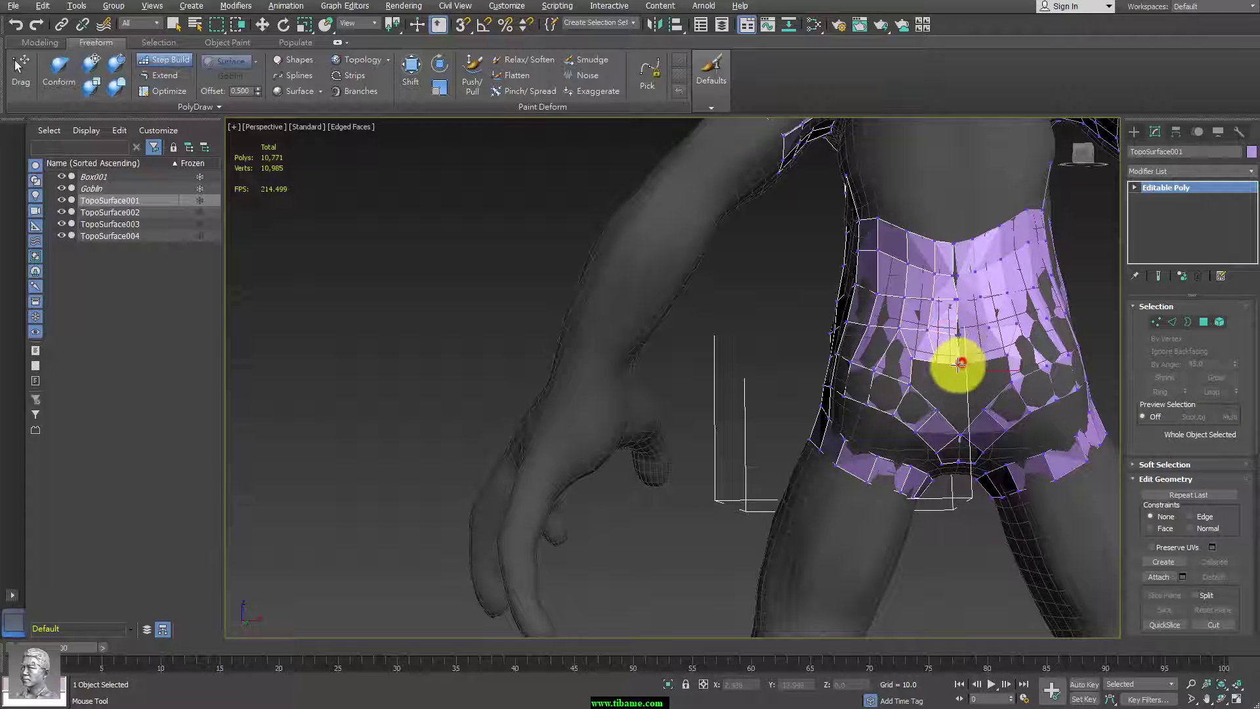
pyautogui.moveTo(954, 353)
pyautogui.mouseDown()
pyautogui.moveTo(941, 394)
pyautogui.moveTo(965, 396)
pyautogui.mouseUp()
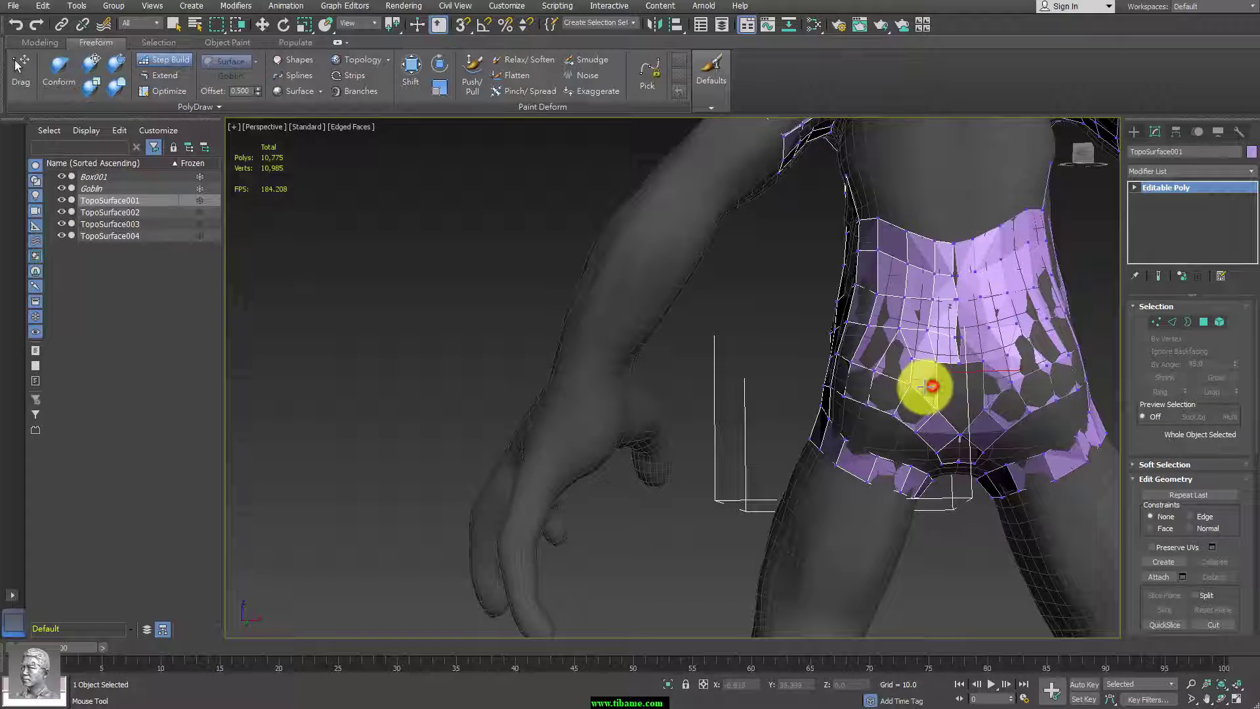
pyautogui.moveTo(923, 383)
pyautogui.keyDown('alt'); pyautogui.mouseDown(button='middle')
pyautogui.moveTo(943, 421)
pyautogui.moveTo(954, 400)
pyautogui.mouseUp(button='middle'); pyautogui.keyUp('alt')
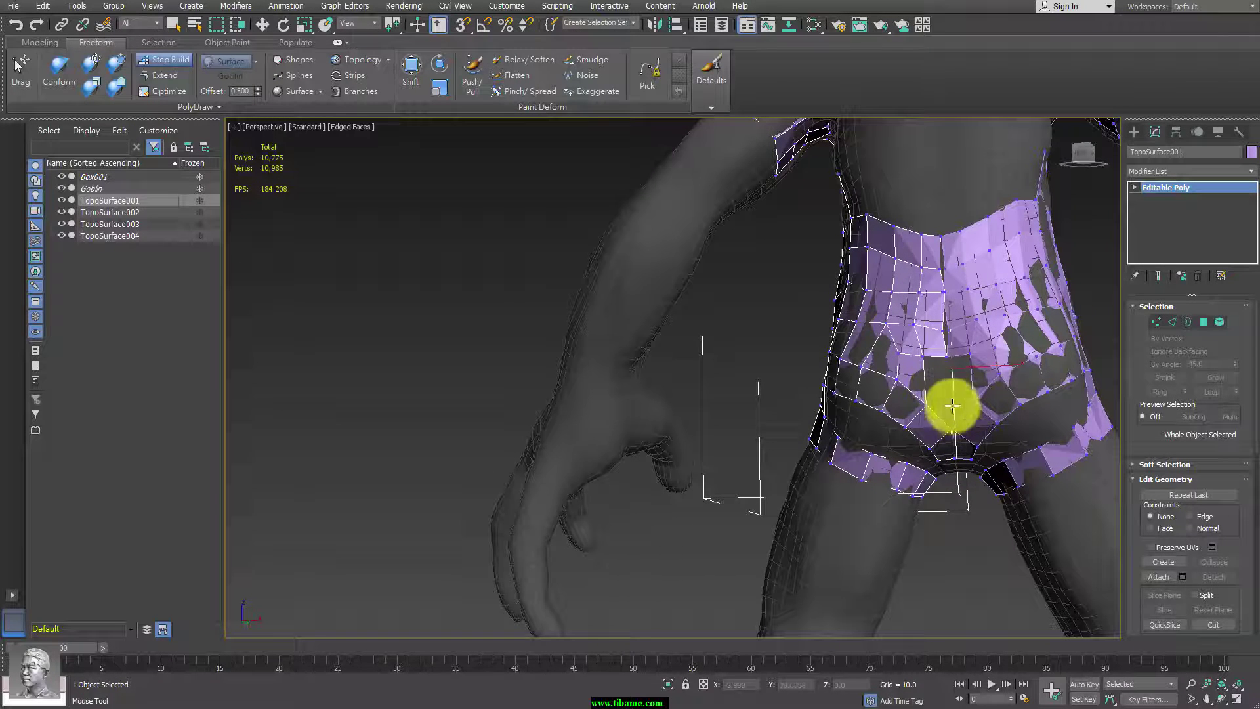
# Place vertices on the lower abdomen, delete stray faces near the crotch, and add waist-band quads.
pyautogui.click(937, 413)
pyautogui.click(938, 388)
pyautogui.click(926, 376)
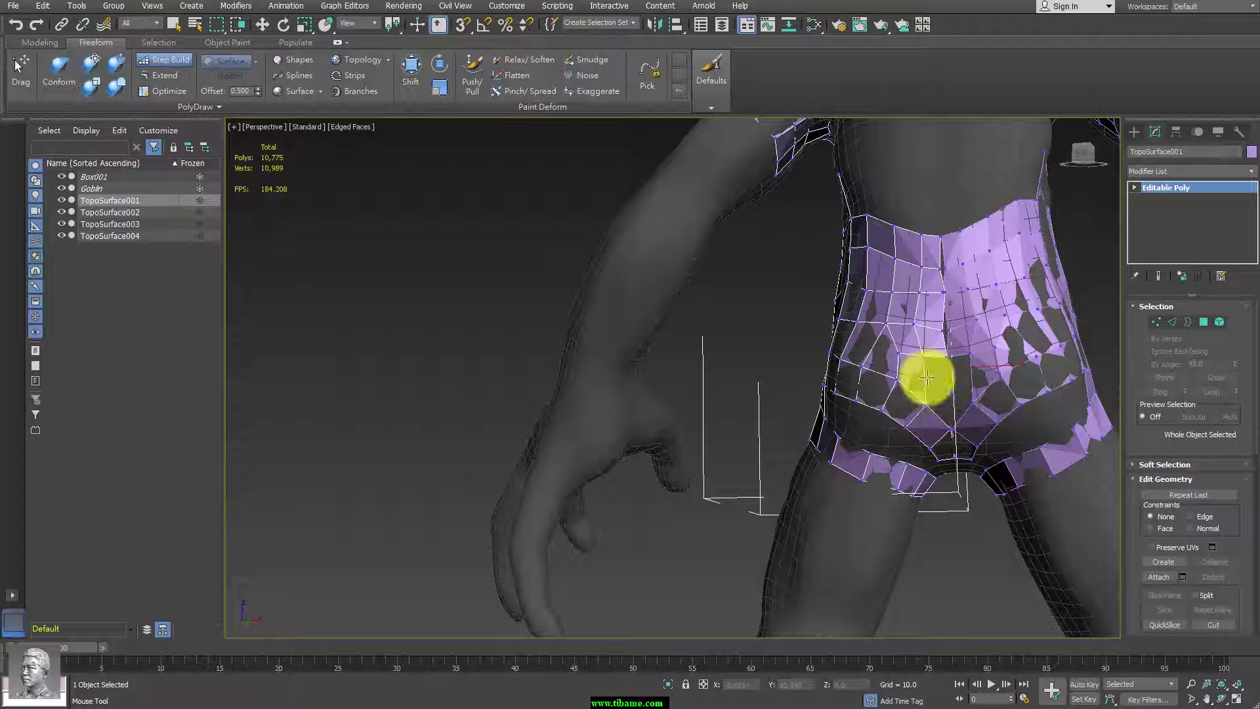
pyautogui.keyDown('alt'); pyautogui.moveTo(935, 424); pyautogui.dragTo(936, 405, button='middle'); pyautogui.keyUp('alt')
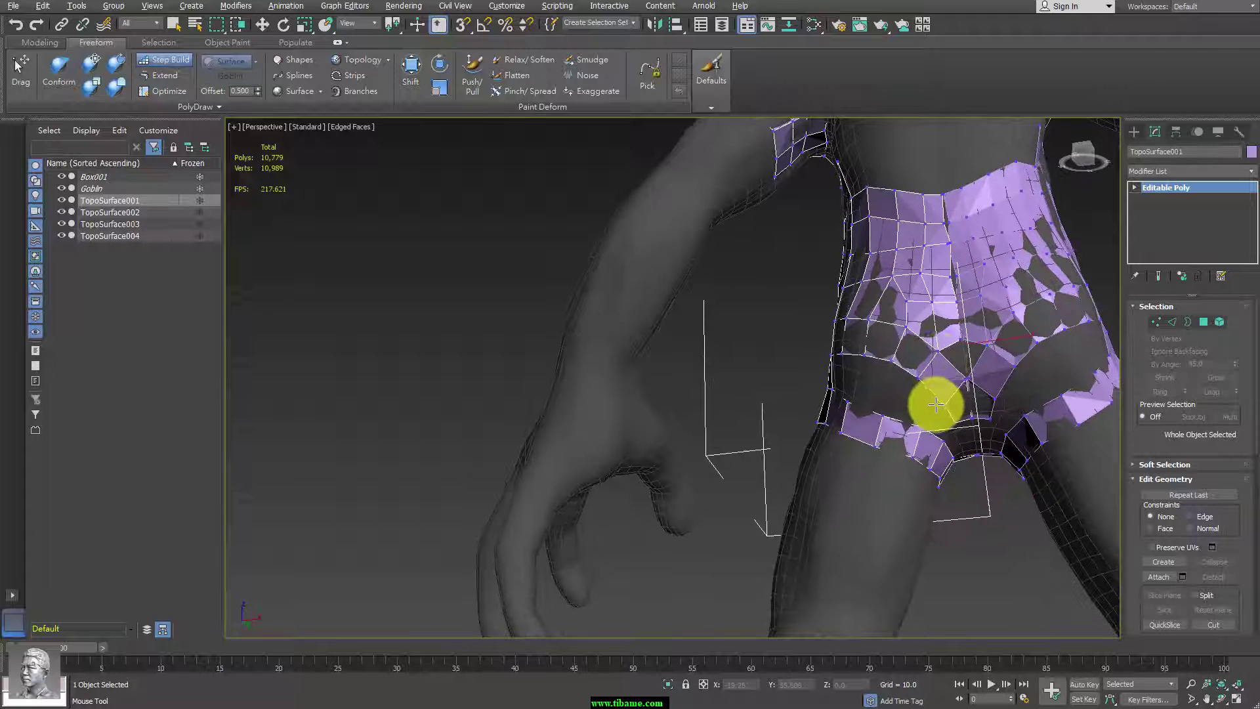
pyautogui.moveTo(939, 342)
pyautogui.keyDown('ctrl'); pyautogui.keyDown('shift'); pyautogui.mouseDown()
pyautogui.moveTo(948, 363)
pyautogui.moveTo(932, 318)
pyautogui.moveTo(954, 345)
pyautogui.moveTo(926, 365)
pyautogui.mouseUp(); pyautogui.keyUp('shift'); pyautogui.keyUp('ctrl')
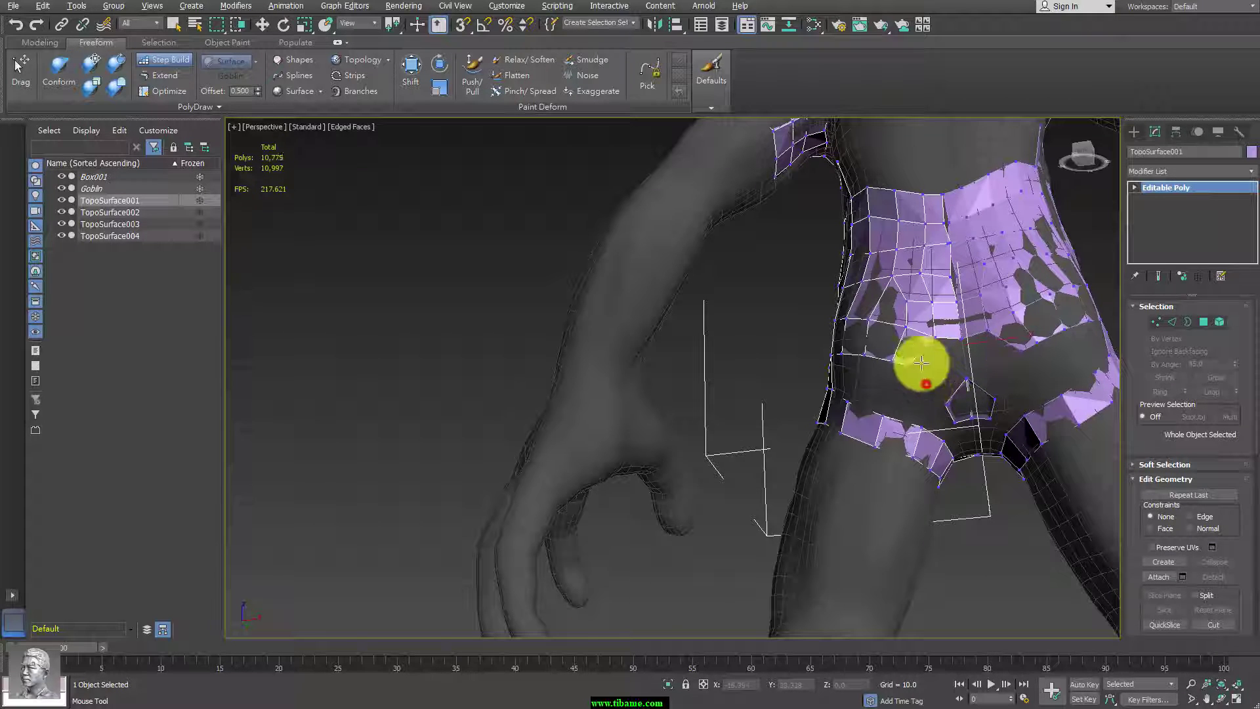
pyautogui.keyDown('shift'); pyautogui.moveTo(922, 363); pyautogui.dragTo(956, 393); pyautogui.keyUp('shift')
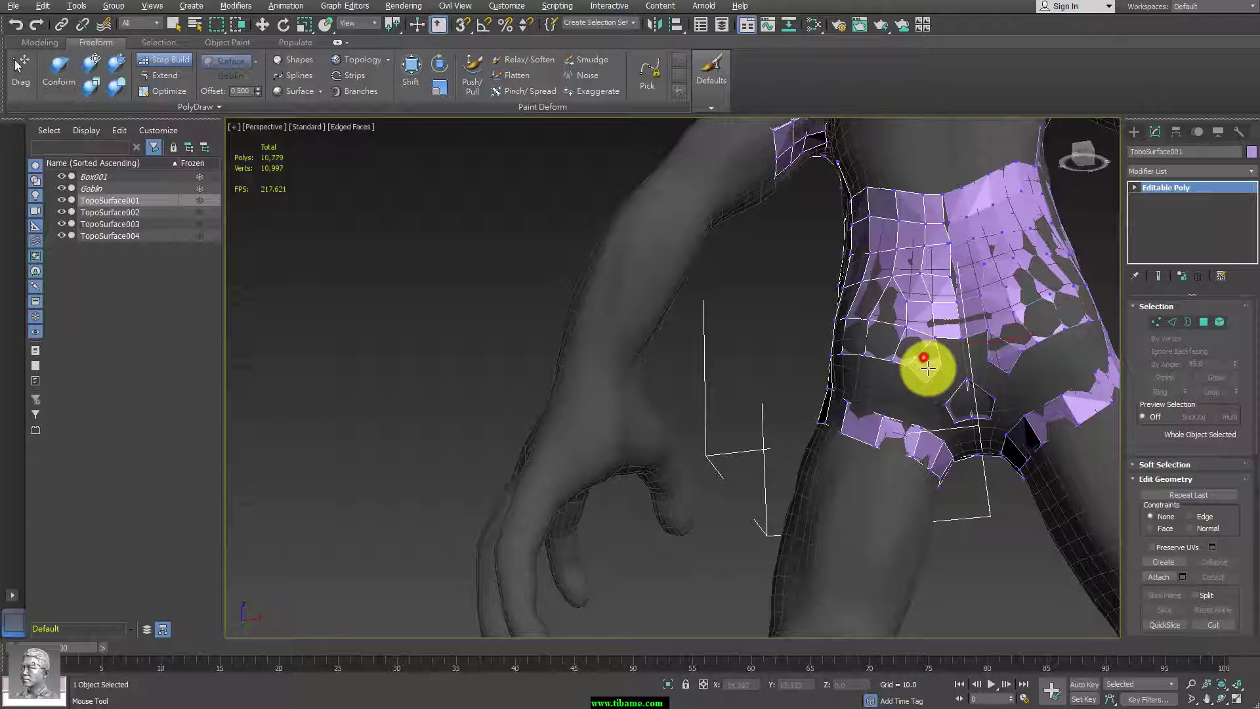
pyautogui.keyDown('alt'); pyautogui.moveTo(1004, 413); pyautogui.dragTo(979, 436, button='middle'); pyautogui.keyUp('alt')
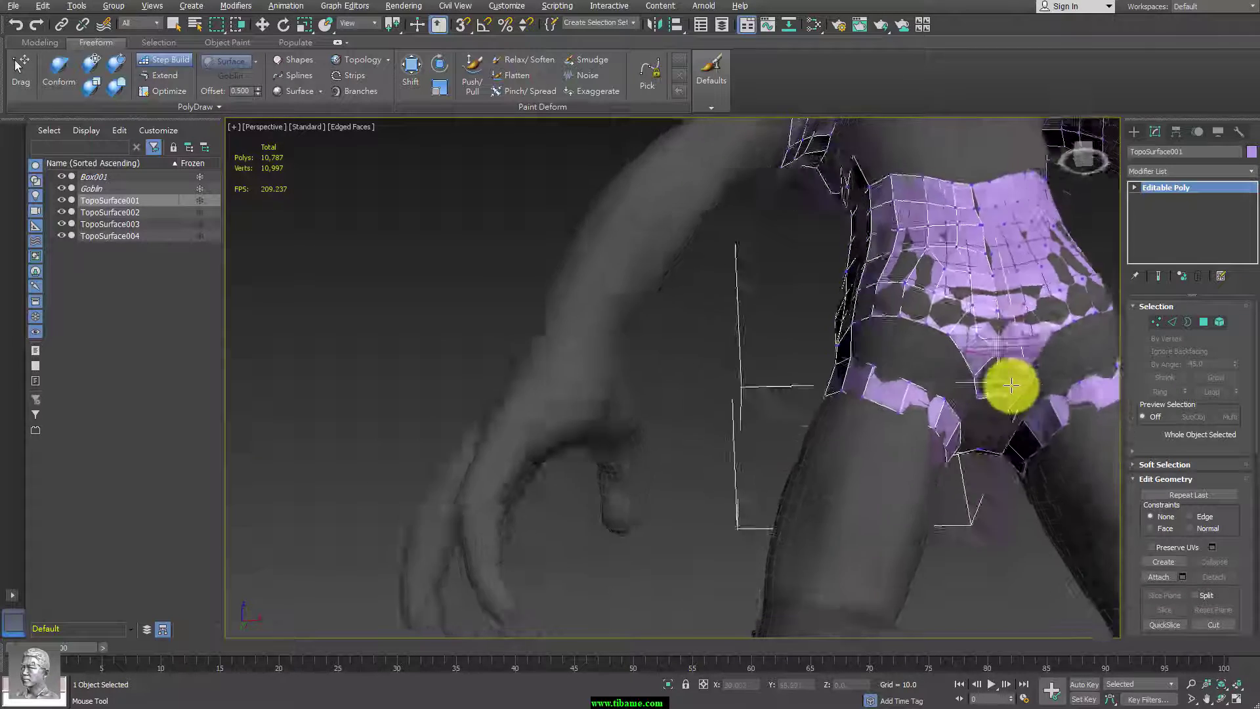
# Place vertices and fill quads around the side of the hip and upper thigh, reaching 10,827 polys.
pyautogui.moveTo(918, 366)
pyautogui.keyDown('alt'); pyautogui.mouseDown(button='middle')
pyautogui.moveTo(968, 396)
pyautogui.moveTo(922, 276)
pyautogui.mouseUp(button='middle'); pyautogui.keyUp('alt')
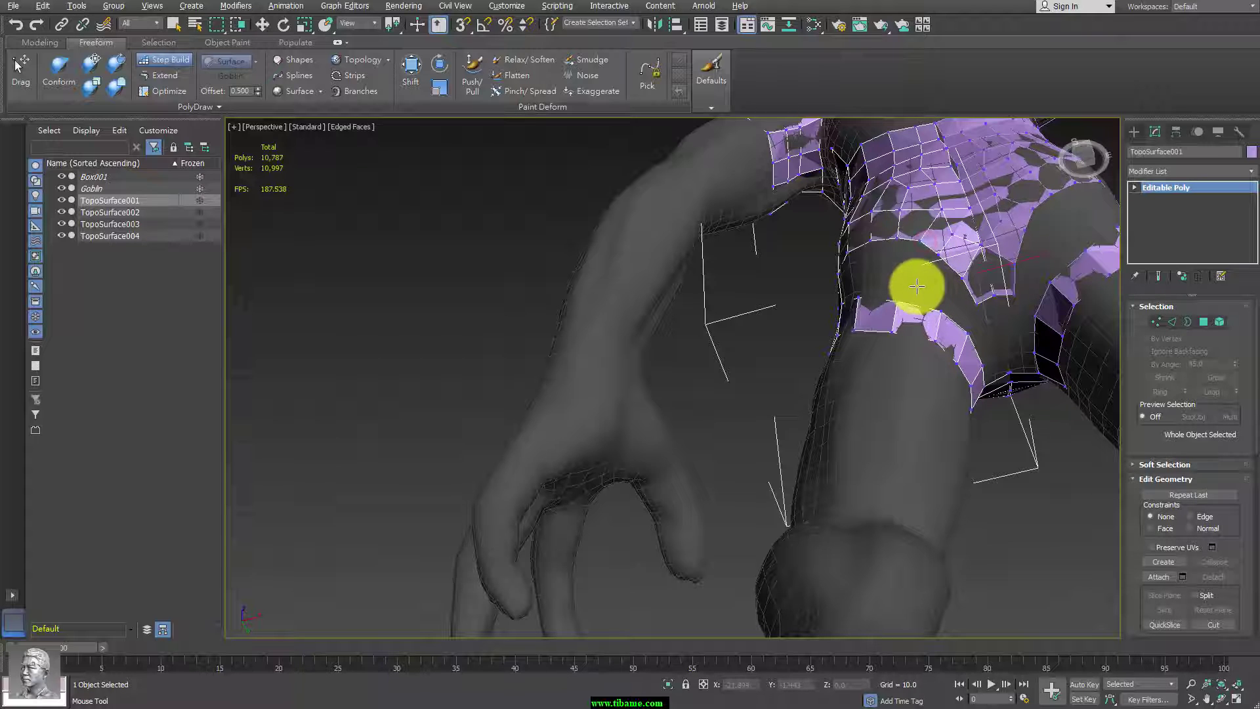
pyautogui.moveTo(918, 286); pyautogui.dragTo(969, 308)
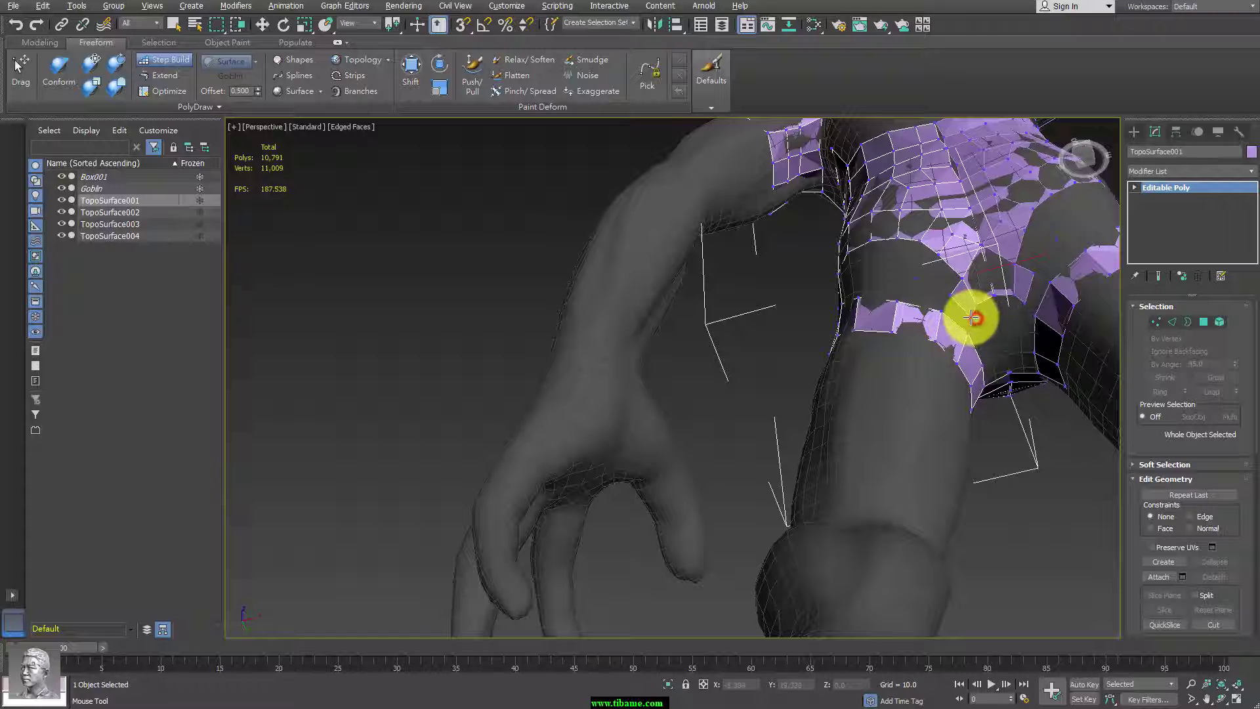
pyautogui.moveTo(973, 317)
pyautogui.keyDown('alt'); pyautogui.mouseDown(button='middle')
pyautogui.moveTo(920, 408)
pyautogui.moveTo(959, 375)
pyautogui.moveTo(941, 341)
pyautogui.moveTo(961, 355)
pyautogui.mouseUp(button='middle'); pyautogui.keyUp('alt')
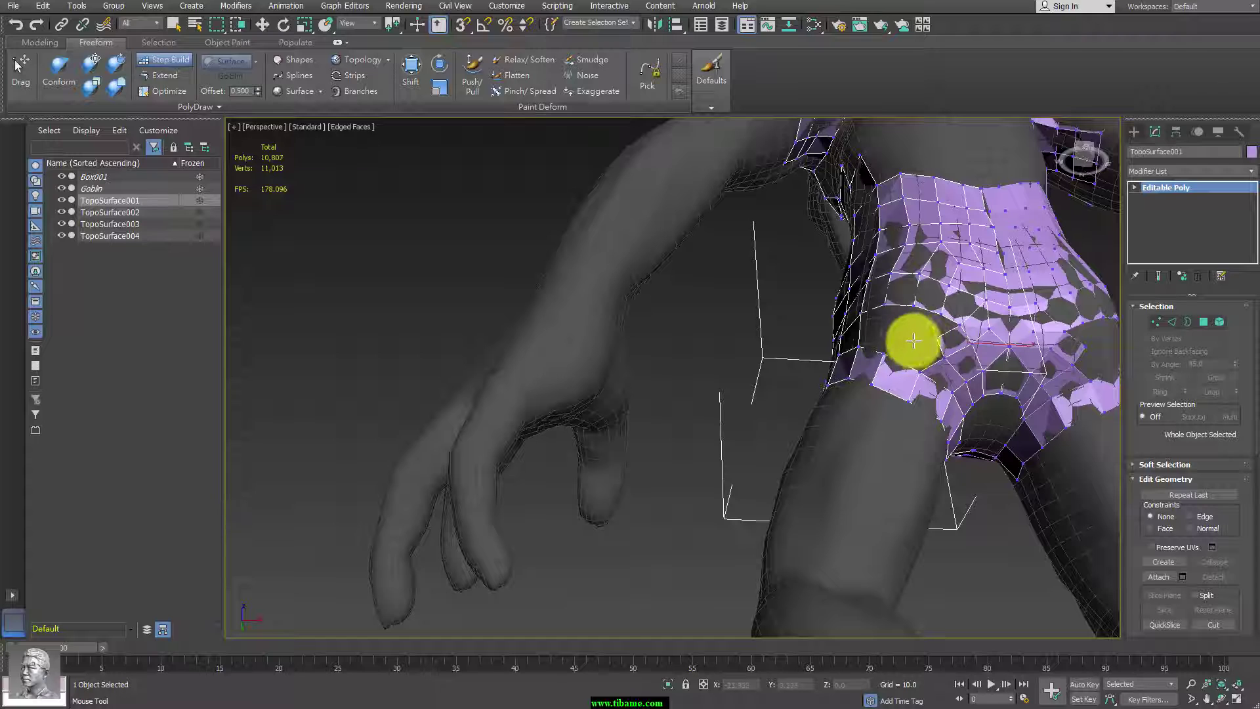
pyautogui.click(883, 332)
pyautogui.click(913, 353)
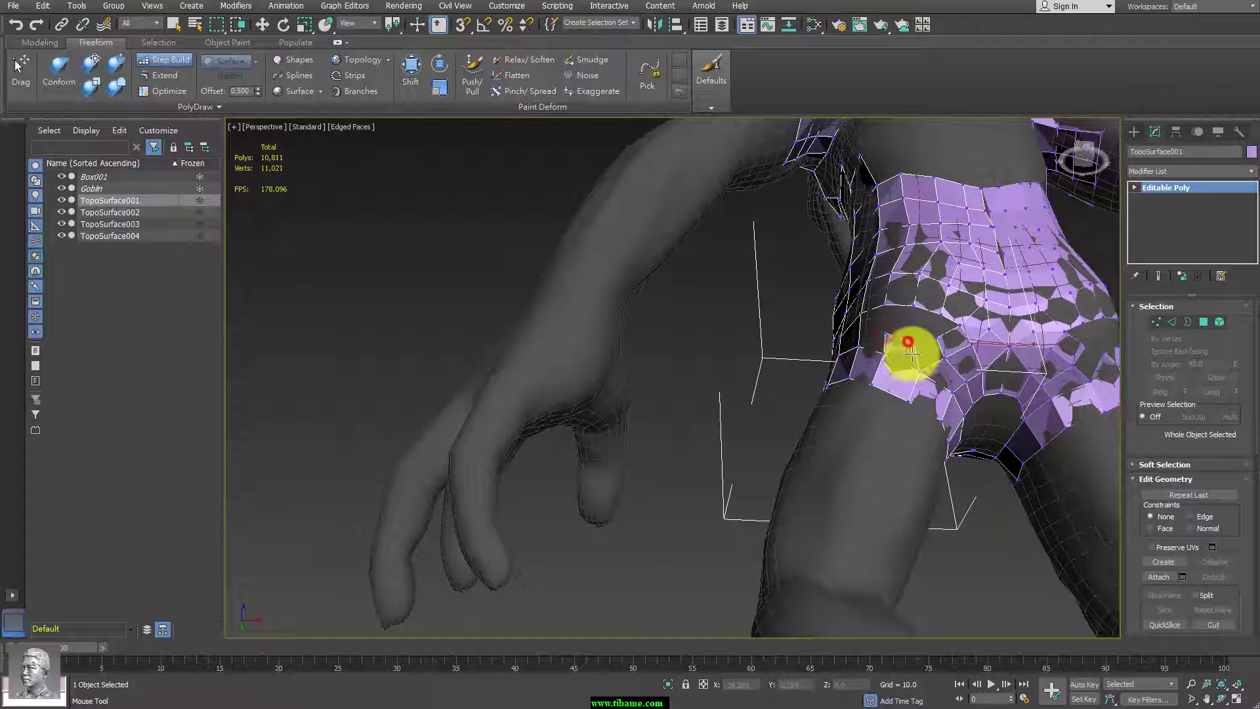
pyautogui.keyDown('alt'); pyautogui.moveTo(950, 354); pyautogui.dragTo(957, 352, button='middle'); pyautogui.keyUp('alt')
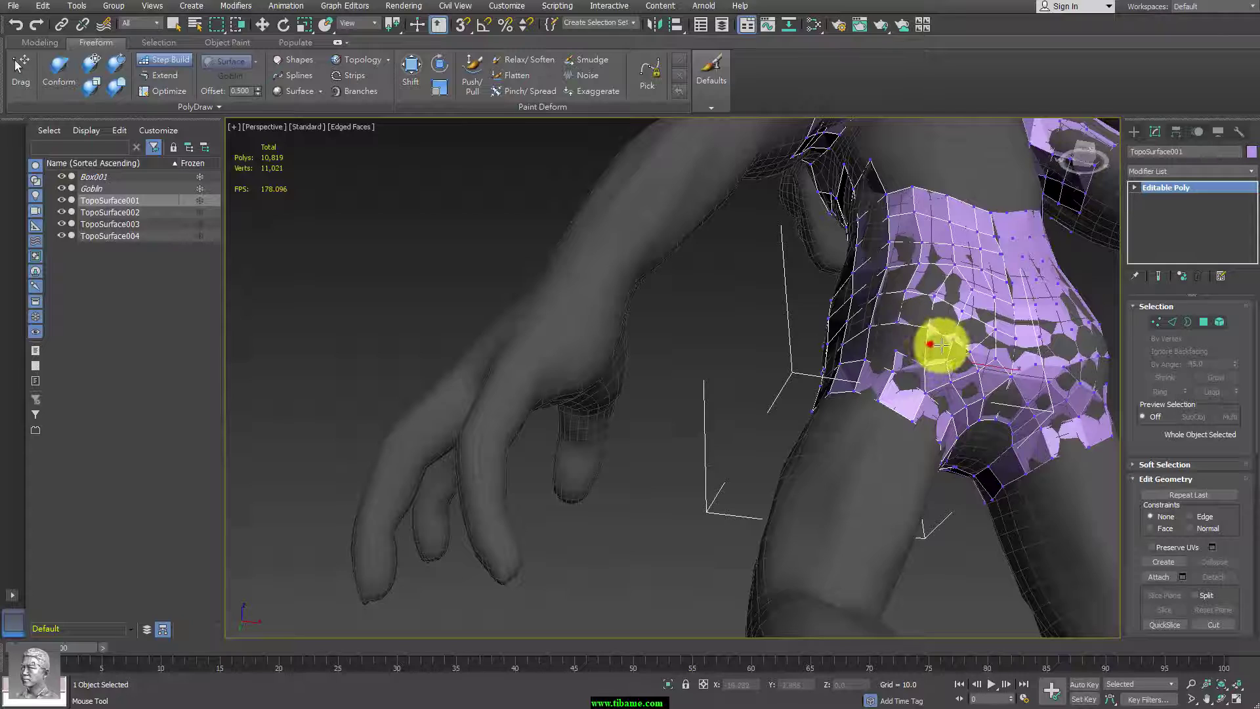
pyautogui.keyDown('shift'); pyautogui.moveTo(906, 341); pyautogui.dragTo(952, 375); pyautogui.keyUp('shift')
pyautogui.moveTo(952, 374)
pyautogui.keyDown('alt'); pyautogui.mouseDown(button='middle')
pyautogui.moveTo(923, 388)
pyautogui.moveTo(984, 436)
pyautogui.moveTo(1024, 414)
pyautogui.mouseUp(button='middle'); pyautogui.keyUp('alt')
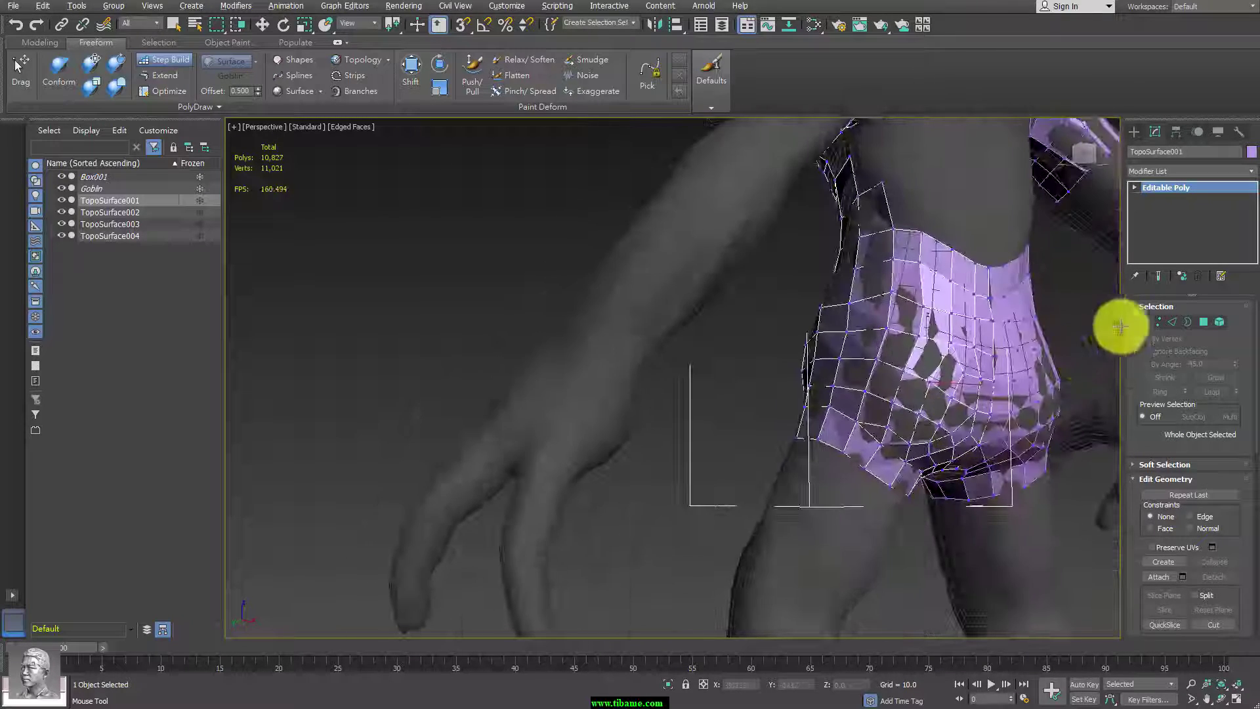
pyautogui.click(1186, 323)
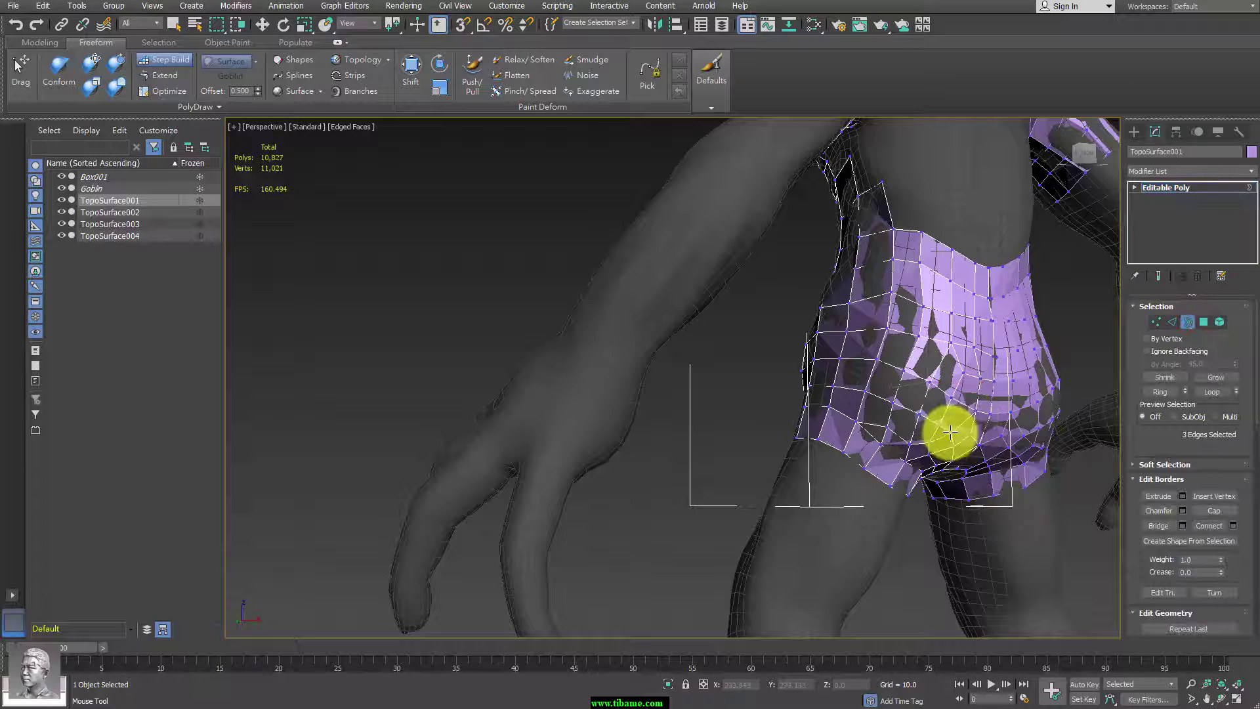
# Select both open hip borders and close the hole between them, reaching 10,835 polys.
pyautogui.moveTo(954, 428)
pyautogui.keyDown('alt'); pyautogui.mouseDown(button='middle')
pyautogui.moveTo(942, 402)
pyautogui.moveTo(971, 442)
pyautogui.mouseUp(button='middle'); pyautogui.keyUp('alt')
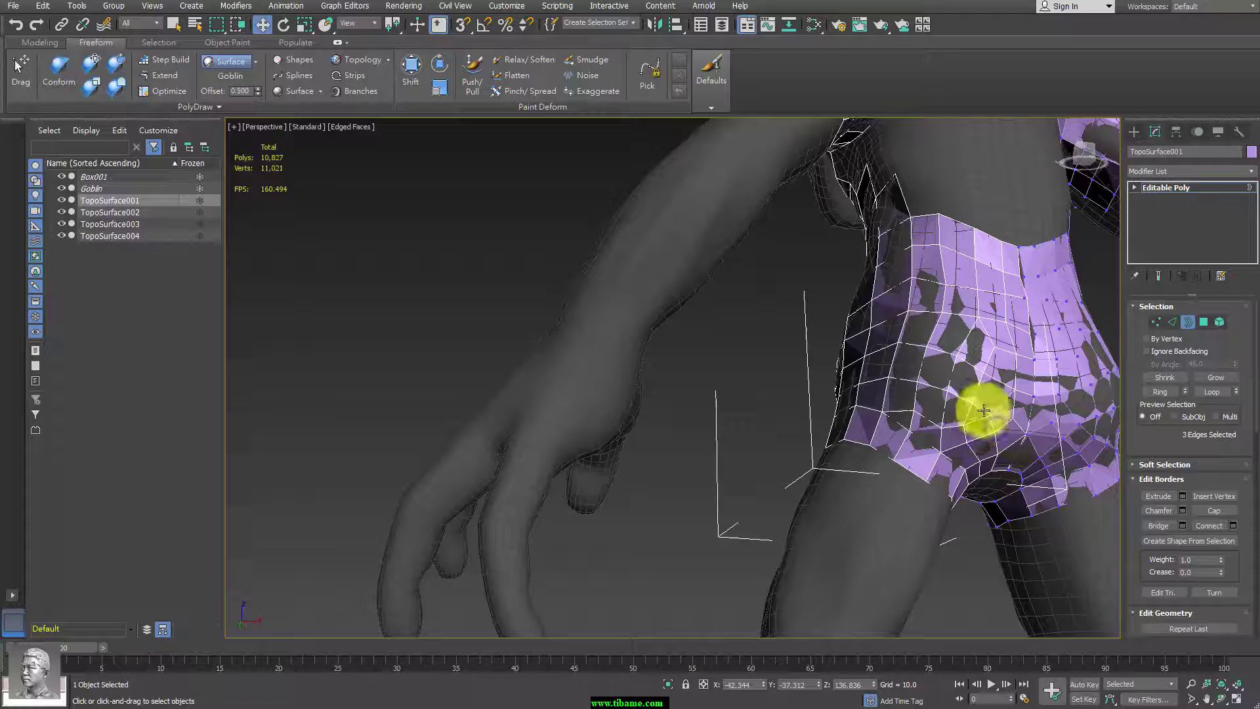
pyautogui.click(981, 412)
pyautogui.keyDown('ctrl'); pyautogui.click(908, 413); pyautogui.keyUp('ctrl')
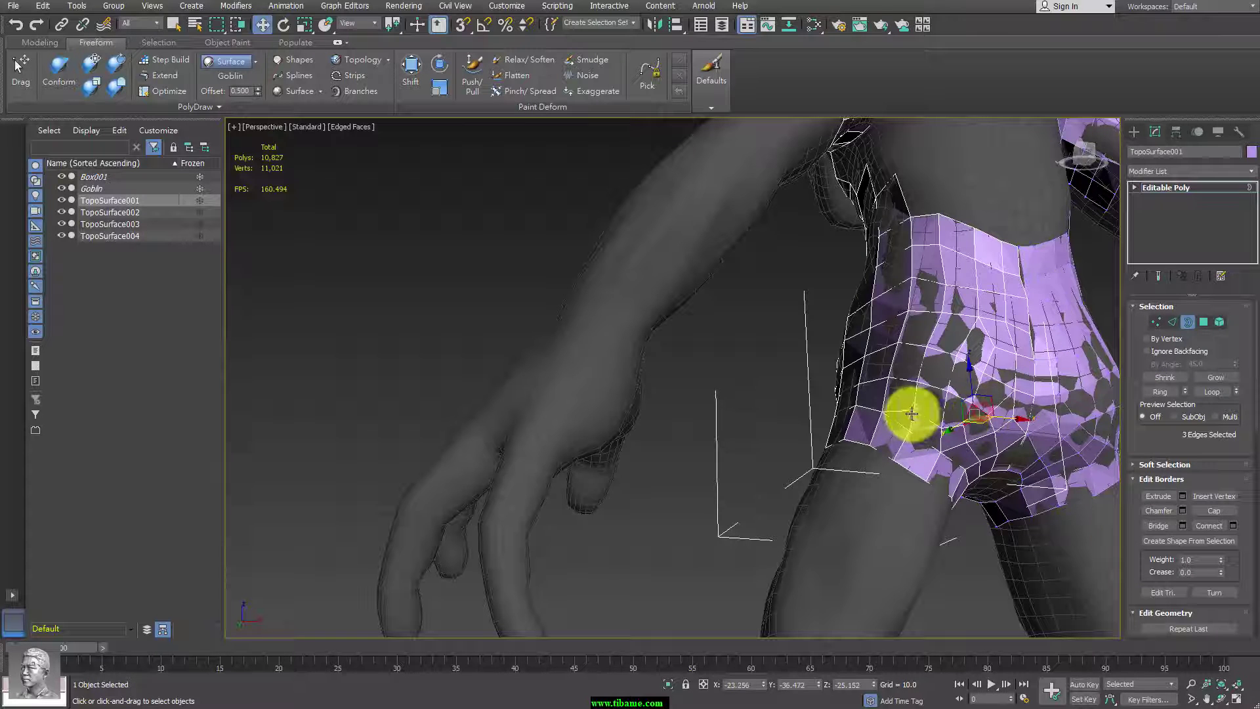
pyautogui.moveTo(974, 434)
pyautogui.keyDown('alt'); pyautogui.mouseDown(button='middle')
pyautogui.moveTo(962, 419)
pyautogui.moveTo(978, 404)
pyautogui.moveTo(939, 426)
pyautogui.moveTo(999, 436)
pyautogui.moveTo(879, 407)
pyautogui.mouseUp(button='middle'); pyautogui.keyUp('alt')
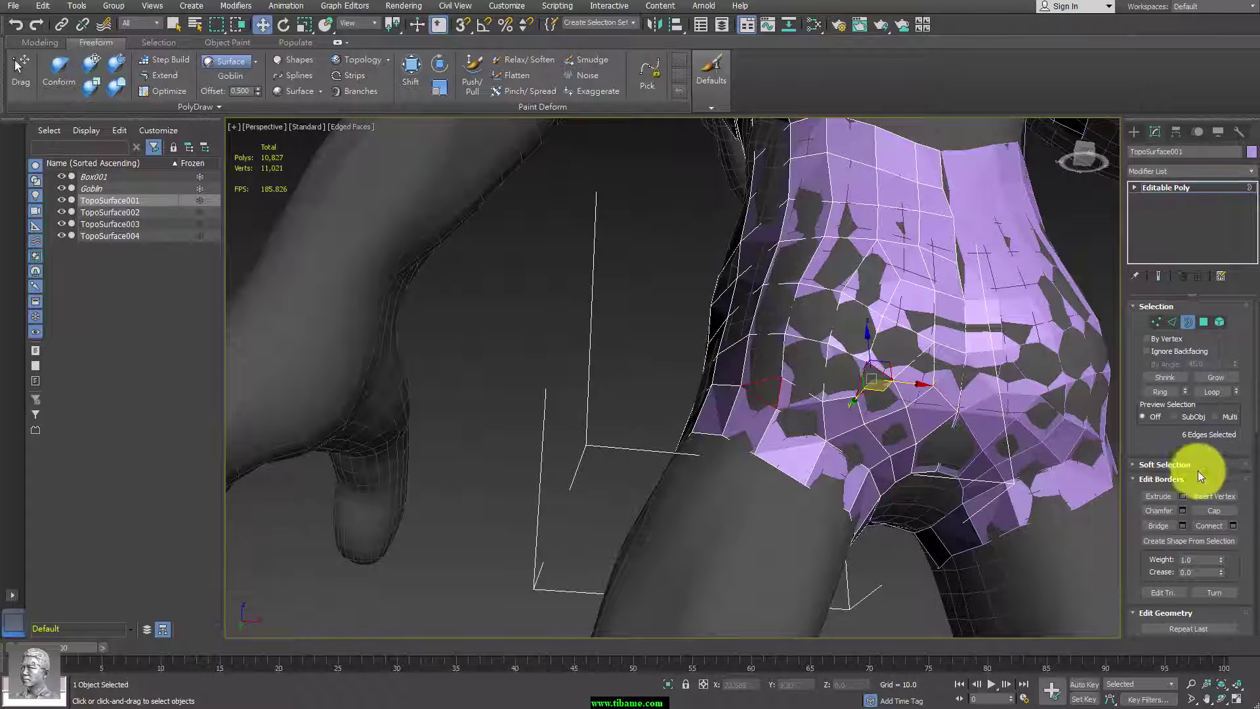
pyautogui.click(1227, 522)
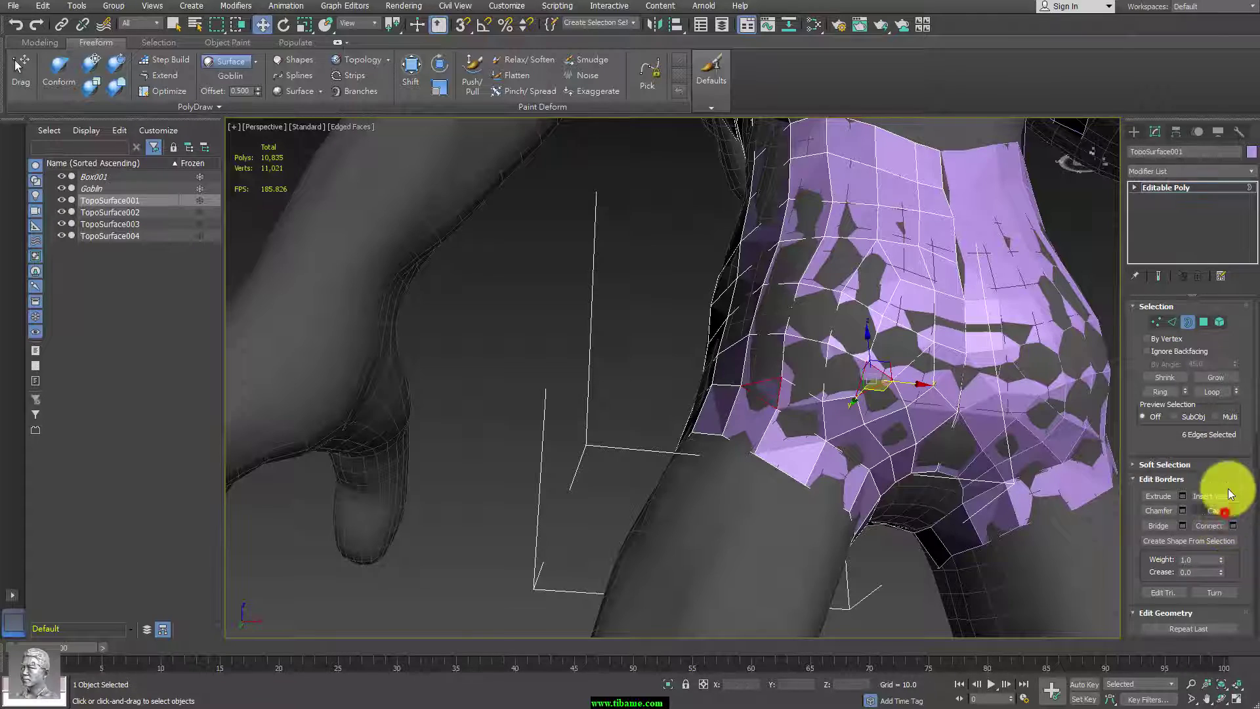
pyautogui.click(1190, 188)
pyautogui.scroll(-5, 734, 372)
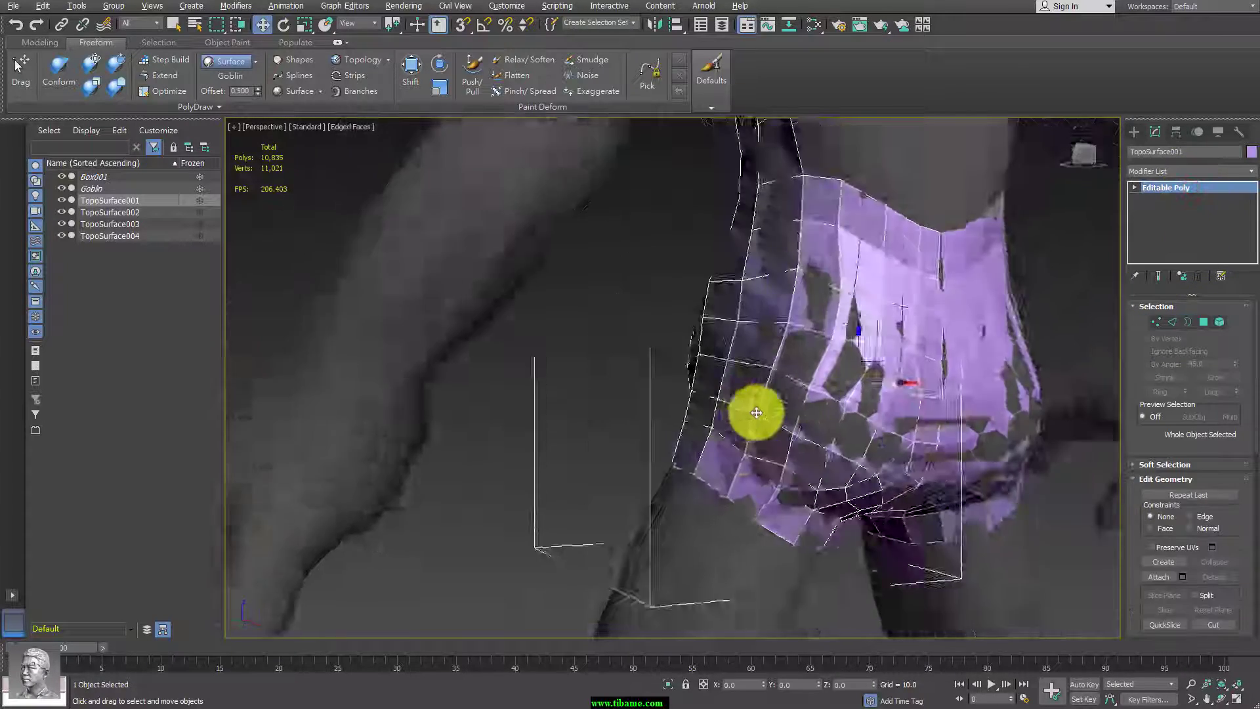
pyautogui.moveTo(754, 413)
pyautogui.keyDown('alt'); pyautogui.mouseDown(button='middle')
pyautogui.moveTo(891, 502)
pyautogui.moveTo(802, 422)
pyautogui.moveTo(1016, 390)
pyautogui.moveTo(884, 406)
pyautogui.moveTo(763, 441)
pyautogui.mouseUp(button='middle'); pyautogui.keyUp('alt')
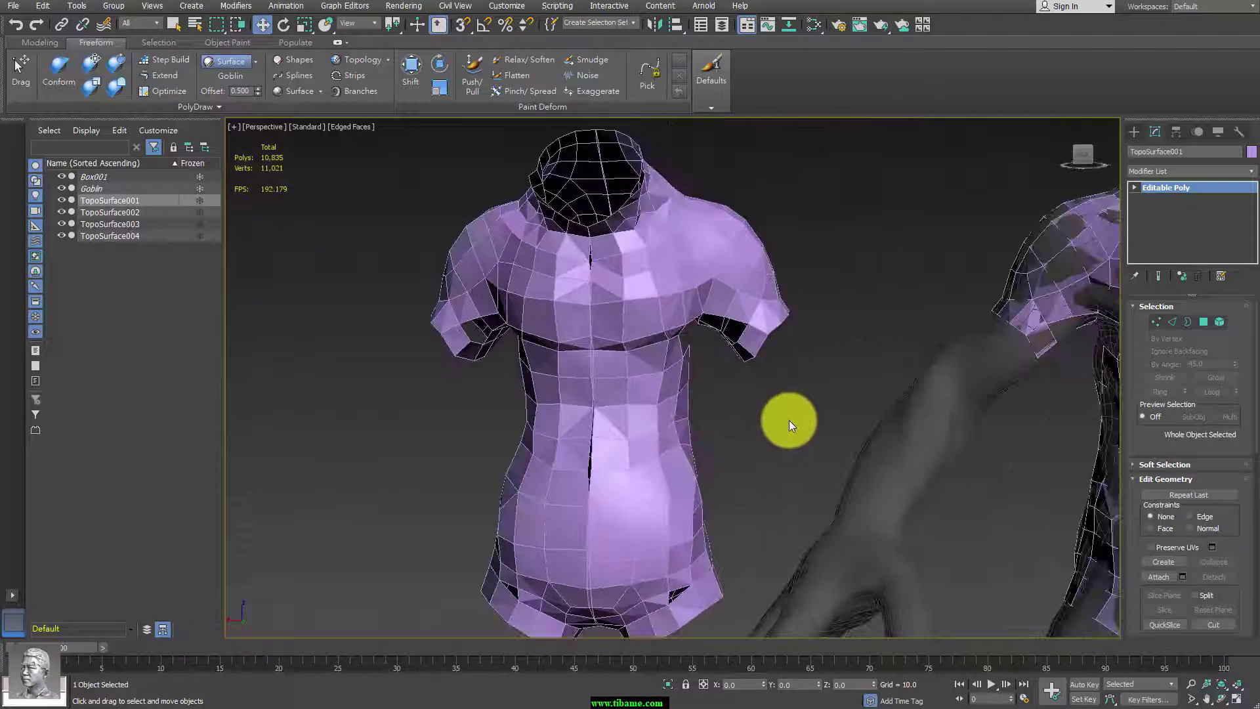
# Set viewport statistics to Total + Selection, showing TopoSurface001's 236 polys beside the 10,835 total.
pyautogui.click(234, 127)
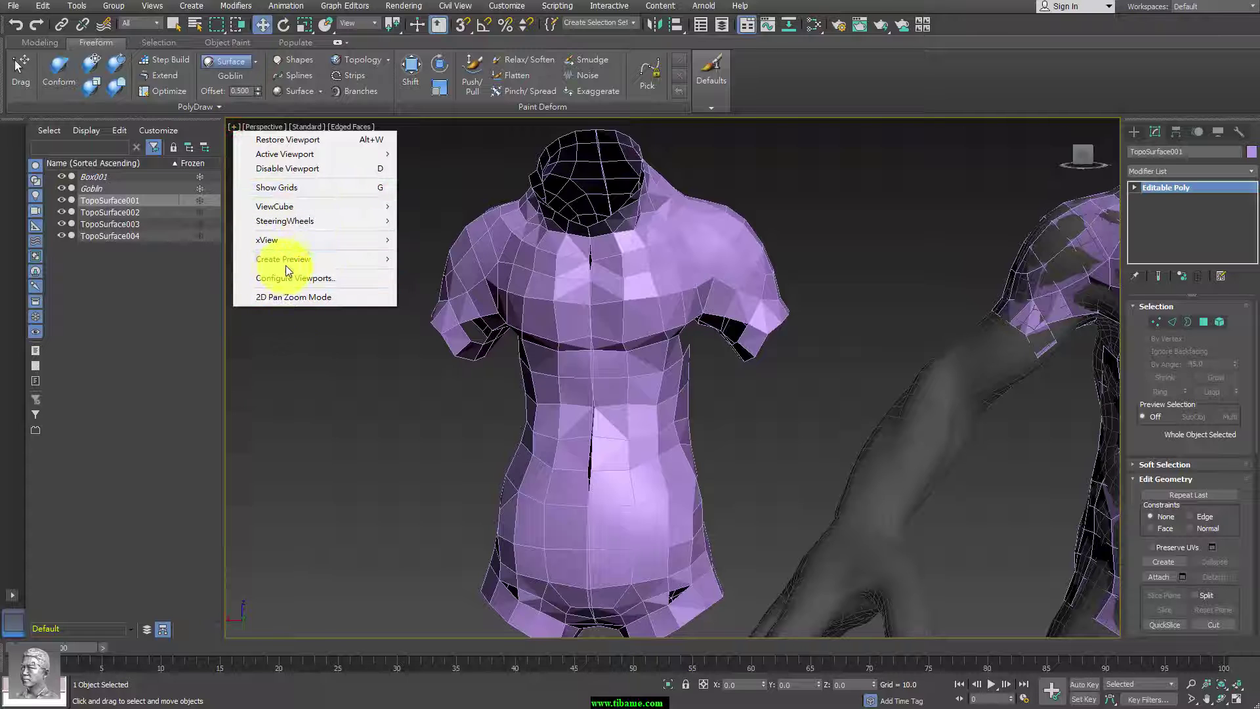
pyautogui.click(289, 277)
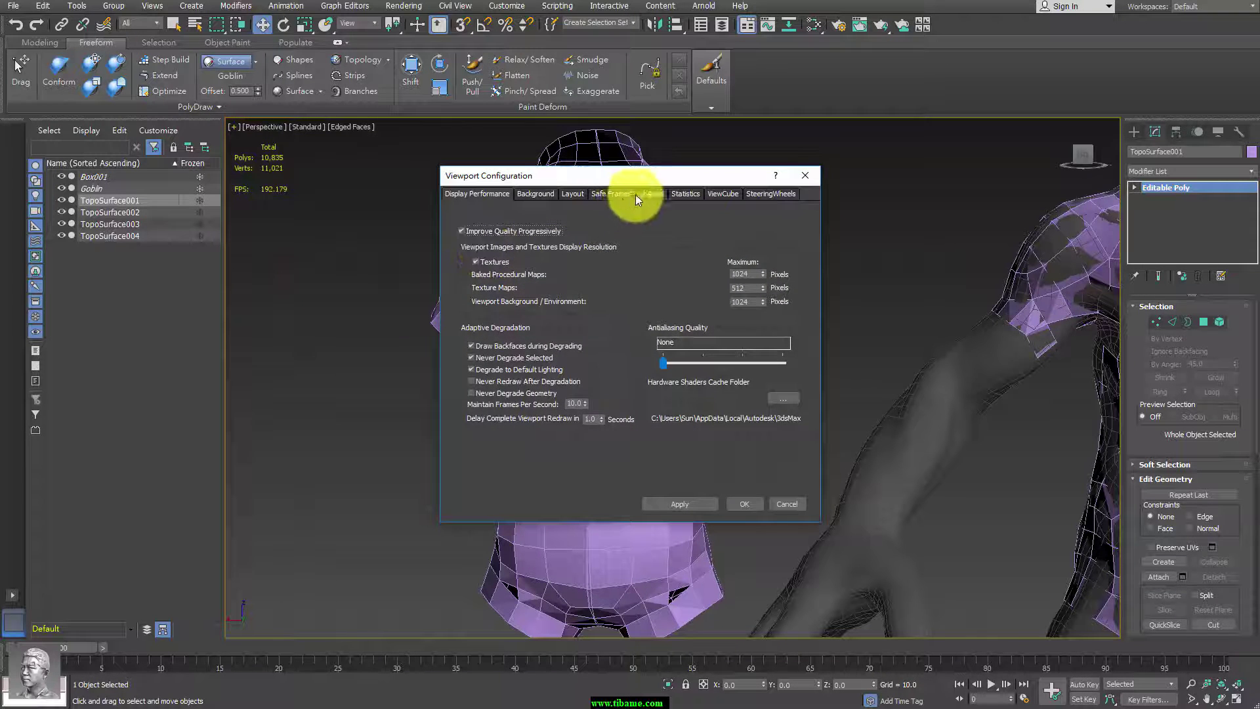
pyautogui.click(681, 196)
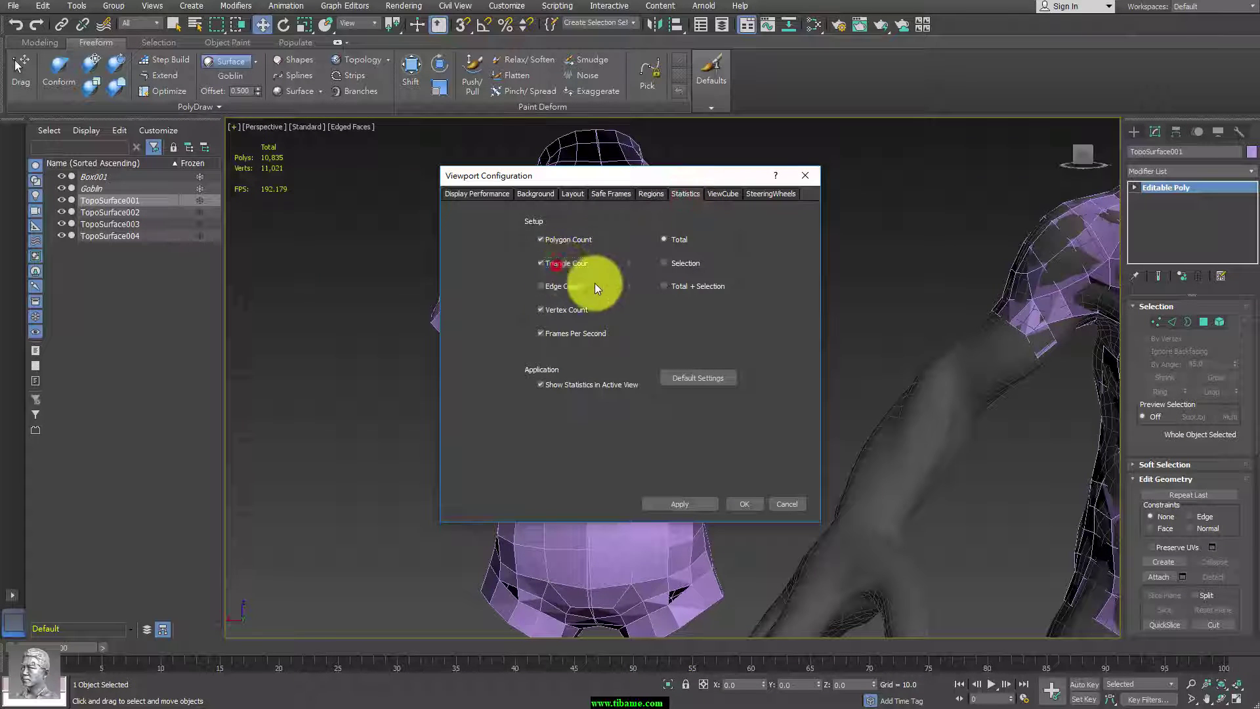
pyautogui.click(678, 287)
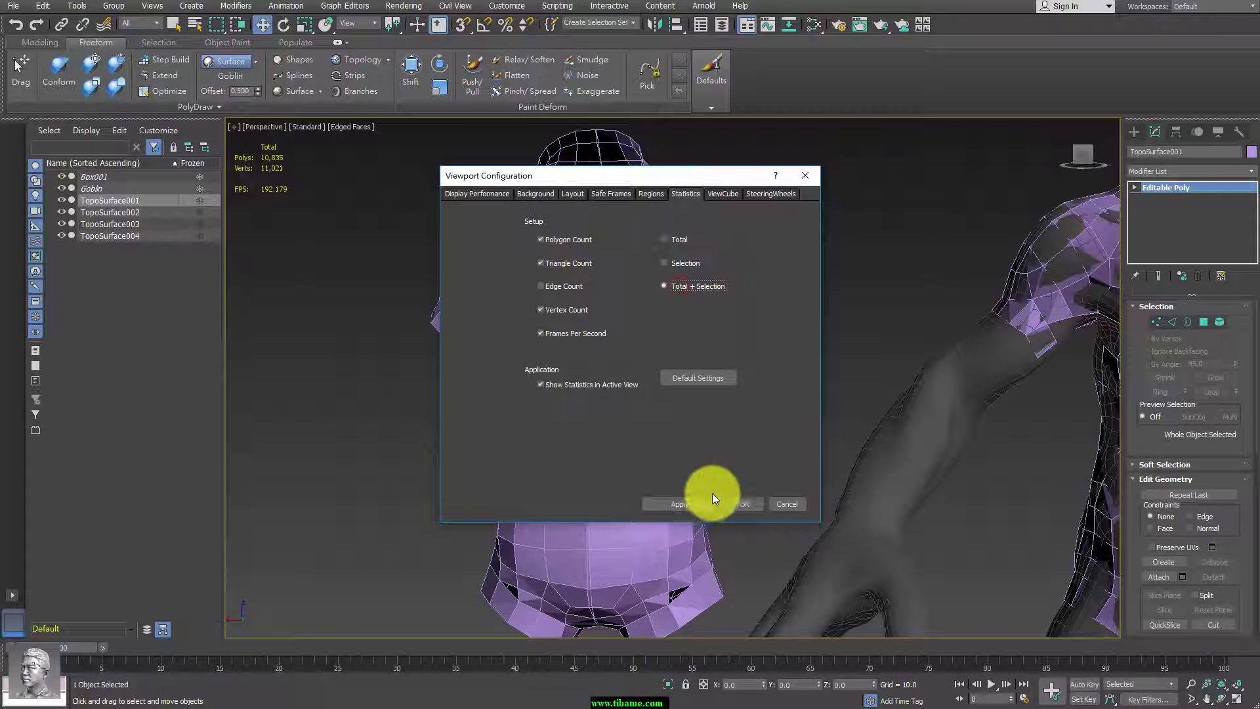
pyautogui.click(696, 504)
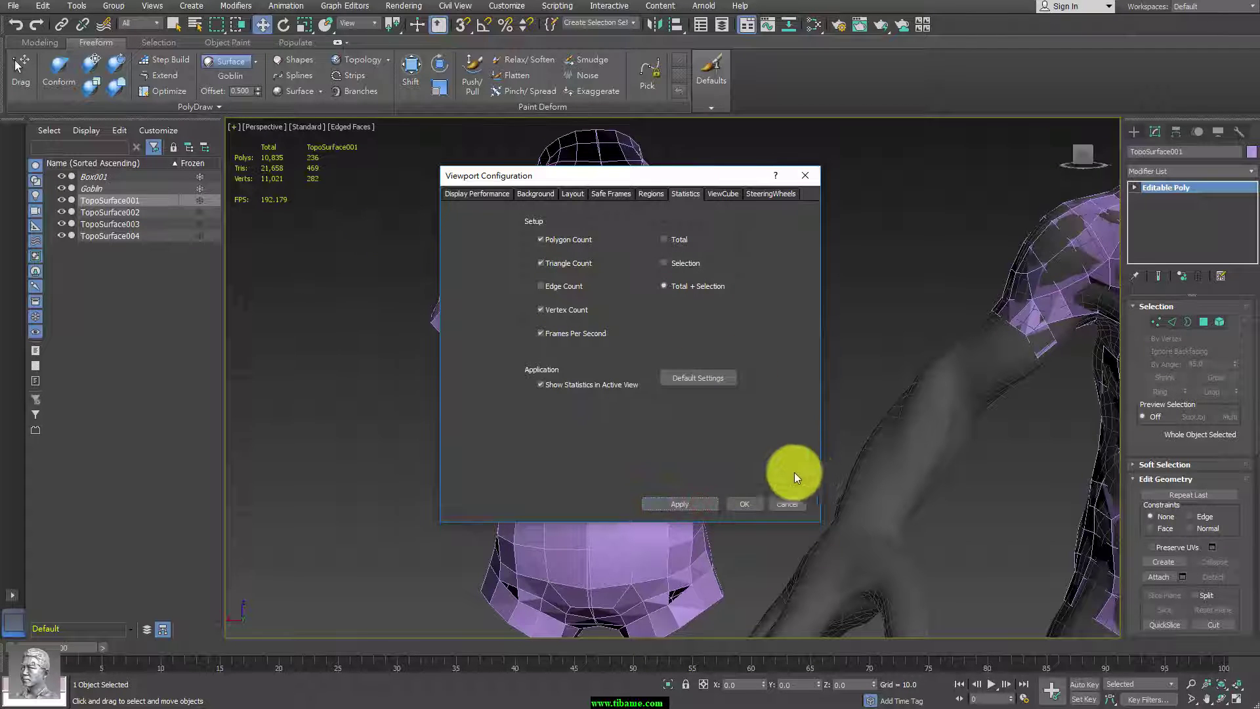
pyautogui.click(758, 503)
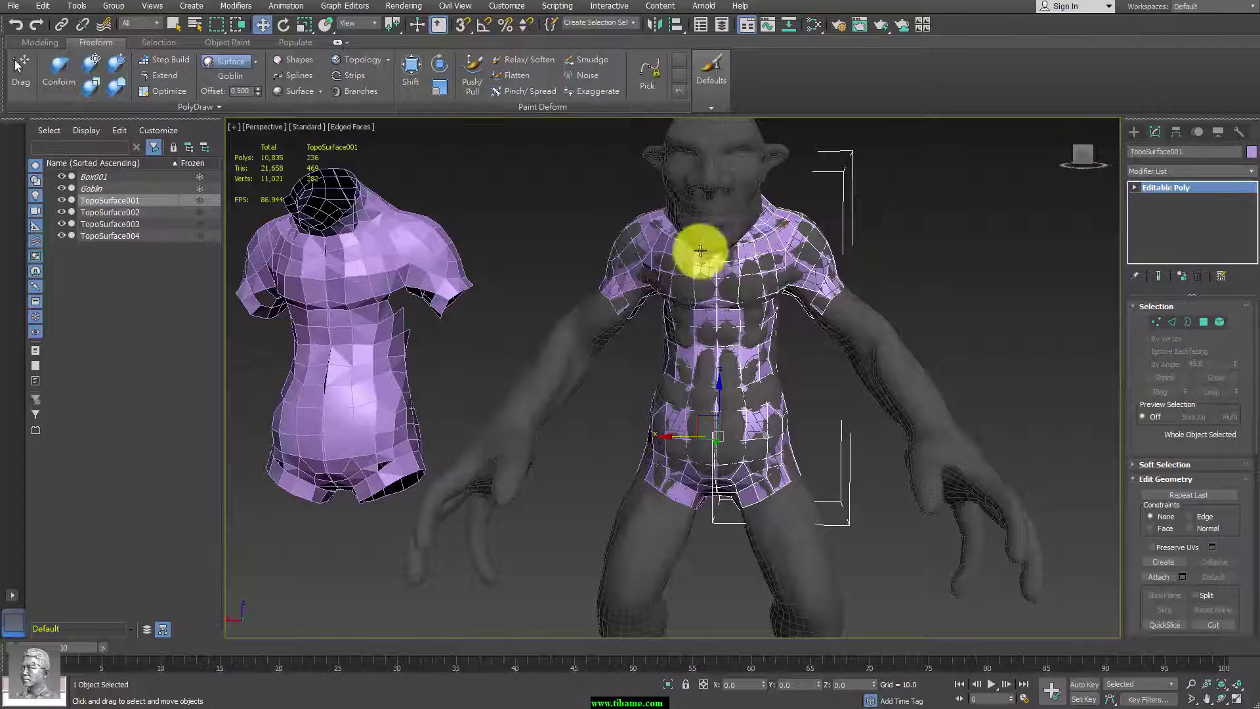
pyautogui.moveTo(889, 373); pyautogui.dragTo(895, 329, button='middle')
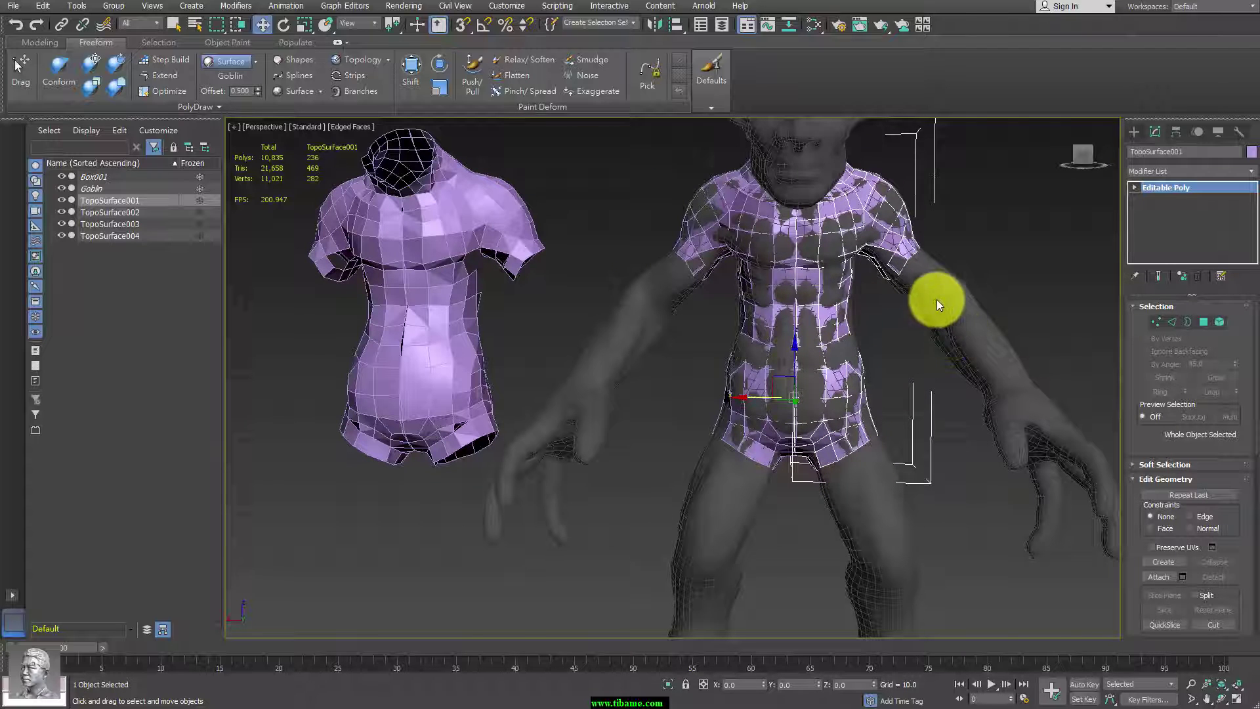
pyautogui.moveTo(936, 300)
pyautogui.mouseDown(button='middle')
pyautogui.moveTo(835, 333)
pyautogui.moveTo(881, 380)
pyautogui.moveTo(841, 365)
pyautogui.moveTo(909, 359)
pyautogui.moveTo(861, 357)
pyautogui.moveTo(847, 311)
pyautogui.moveTo(734, 353)
pyautogui.moveTo(640, 335)
pyautogui.moveTo(821, 367)
pyautogui.moveTo(865, 341)
pyautogui.moveTo(840, 325)
pyautogui.moveTo(848, 420)
pyautogui.moveTo(825, 453)
pyautogui.mouseUp(button='middle')
pyautogui.scroll(-2, 860, 363)
pyautogui.scroll(2, 847, 310)
pyautogui.scroll(2, 807, 337)
pyautogui.scroll(2, 858, 289)
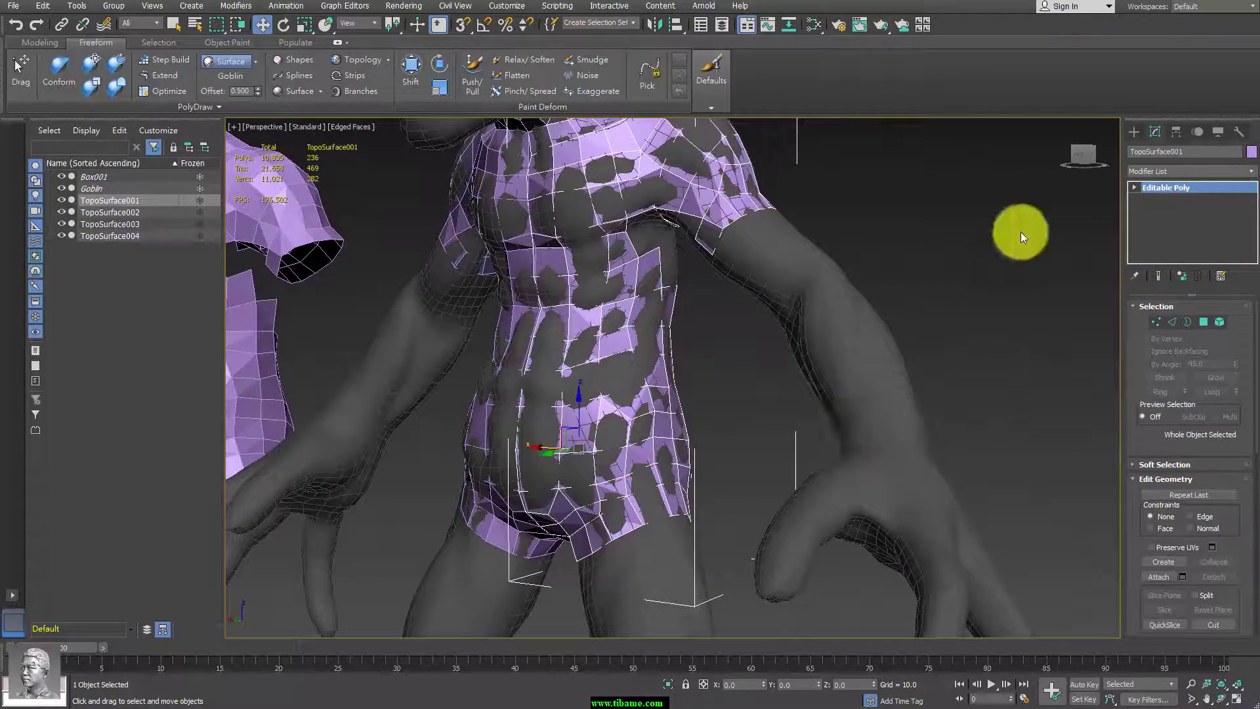
pyautogui.moveTo(1021, 231)
pyautogui.keyDown('alt'); pyautogui.mouseDown(button='middle')
pyautogui.moveTo(746, 413)
pyautogui.moveTo(737, 300)
pyautogui.moveTo(881, 388)
pyautogui.mouseUp(button='middle'); pyautogui.keyUp('alt')
pyautogui.scroll(2, 880, 388)
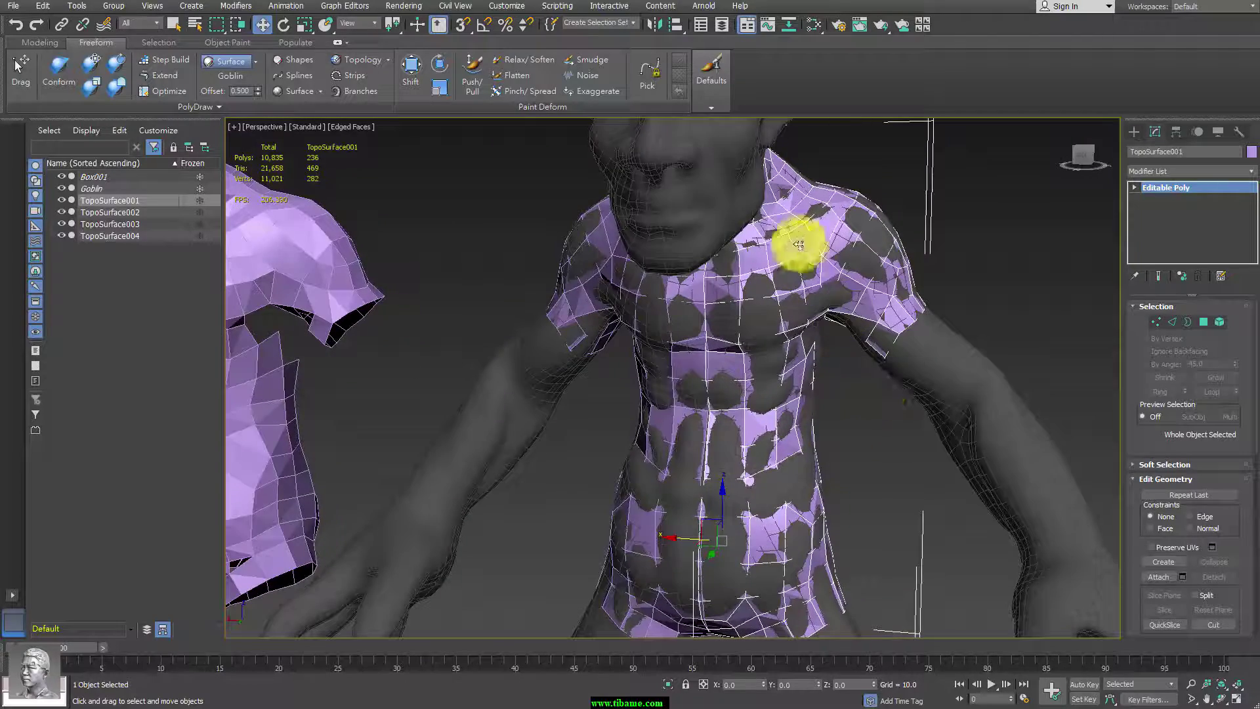
pyautogui.moveTo(799, 244)
pyautogui.keyDown('alt'); pyautogui.mouseDown(button='middle')
pyautogui.moveTo(852, 351)
pyautogui.moveTo(957, 408)
pyautogui.moveTo(883, 388)
pyautogui.moveTo(700, 243)
pyautogui.mouseUp(button='middle'); pyautogui.keyUp('alt')
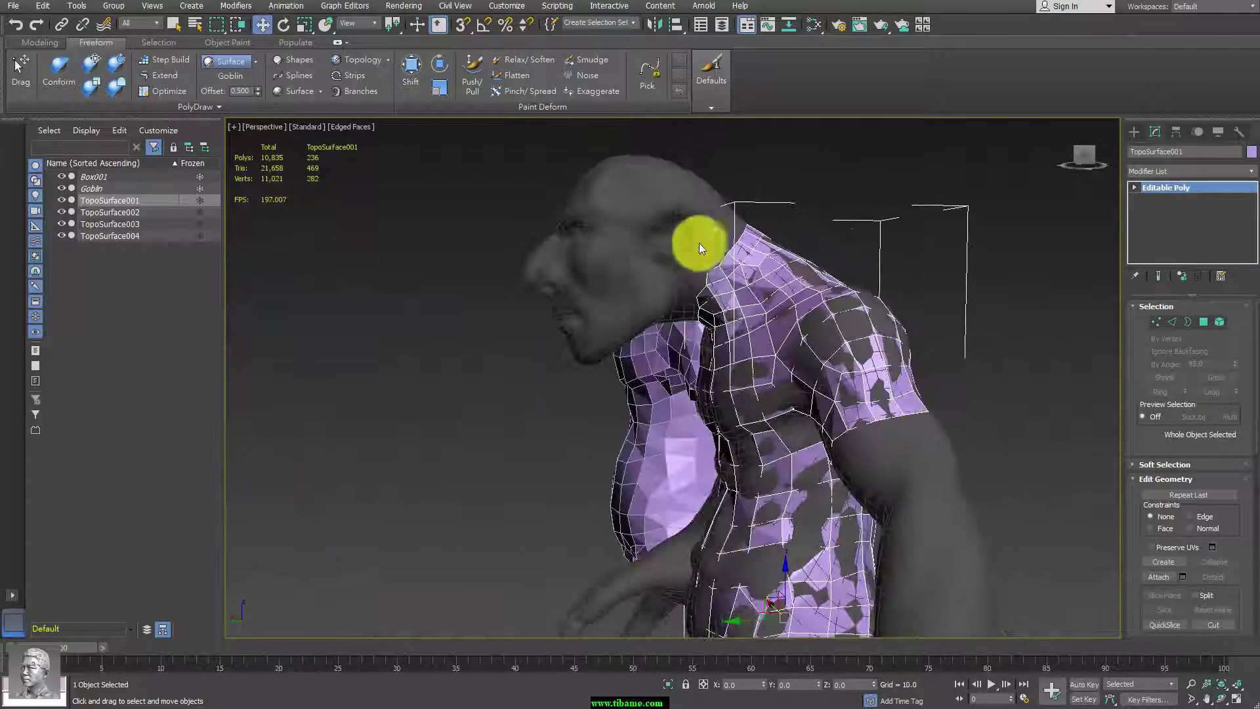